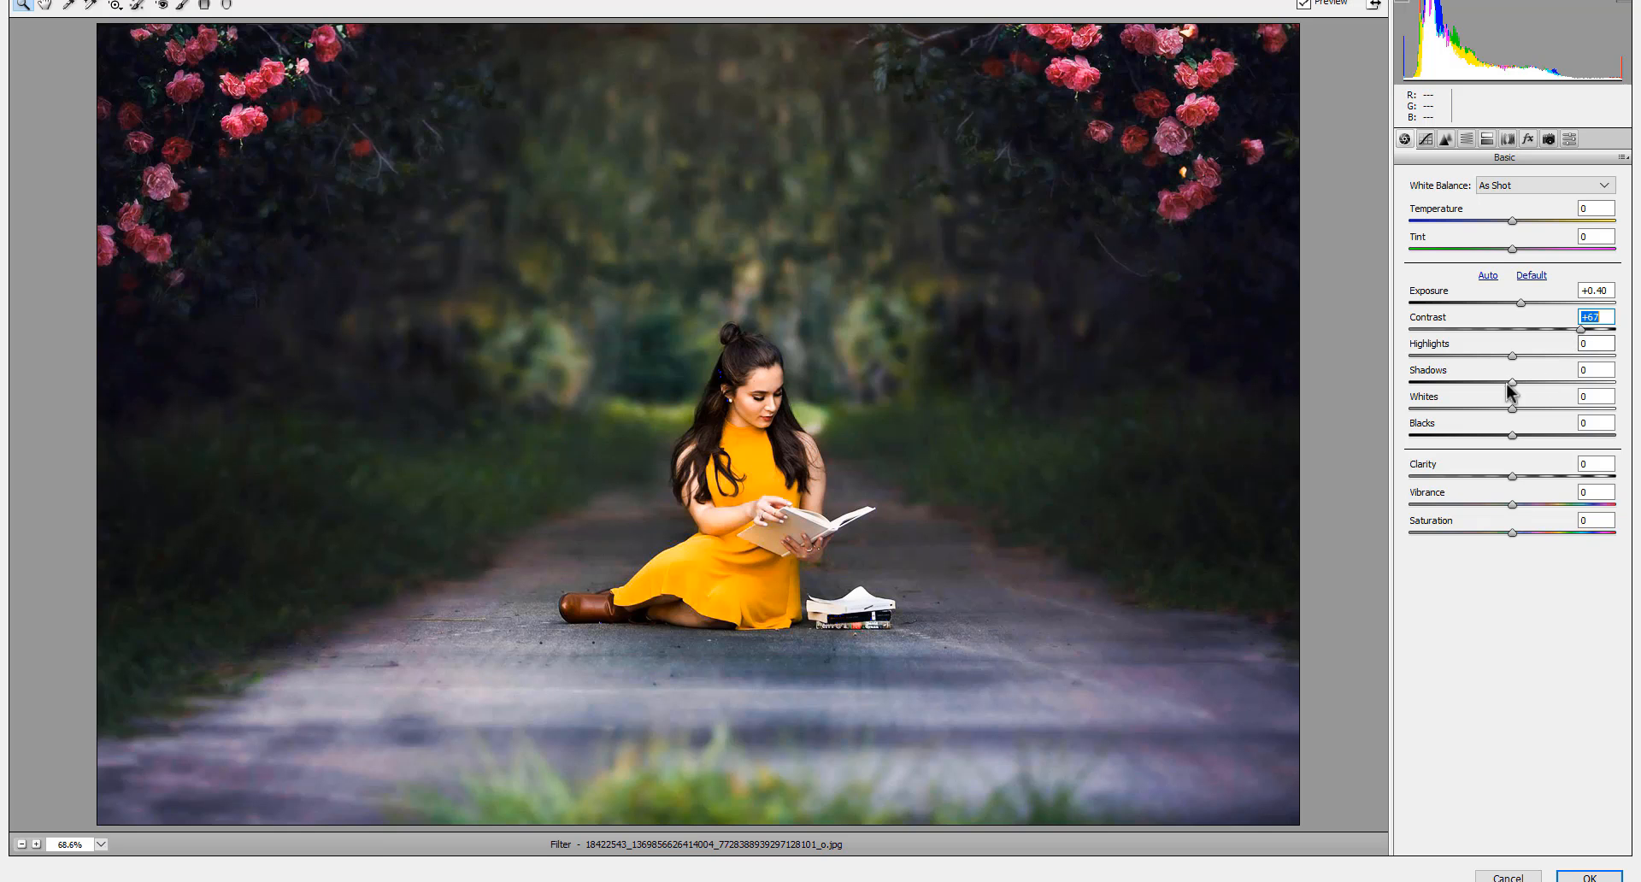
Set the basic adjustments to Highlights -73, Shadows +38, Whites +16, Blacks +3, Clarity +10 and Vibrance +18.
drag(1511, 355, 1431, 347)
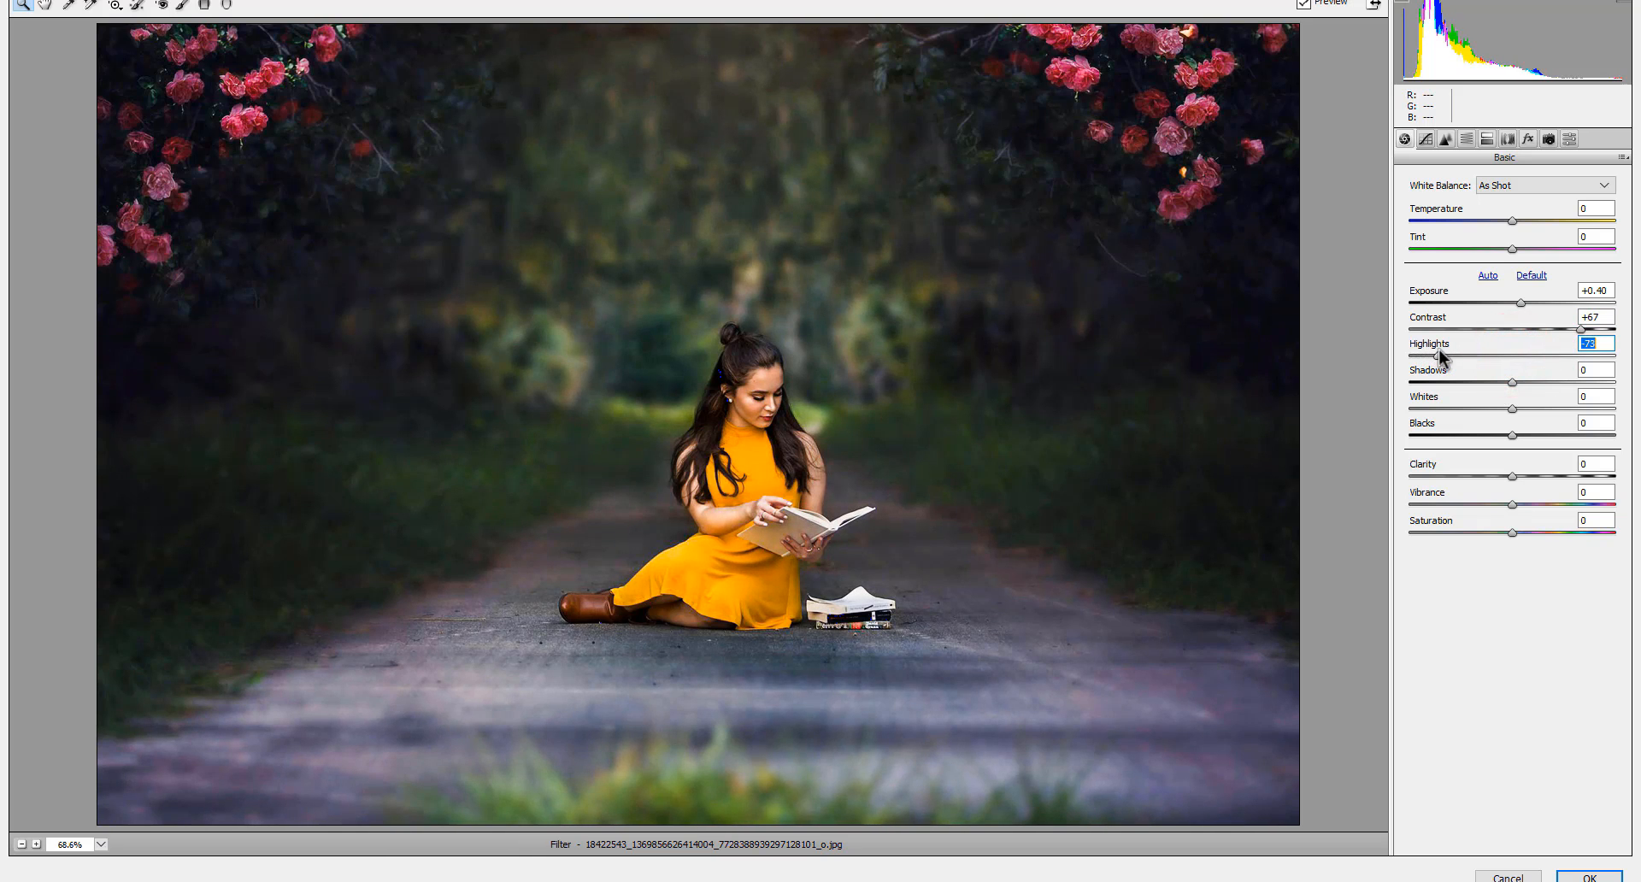
drag(1511, 382, 1532, 474)
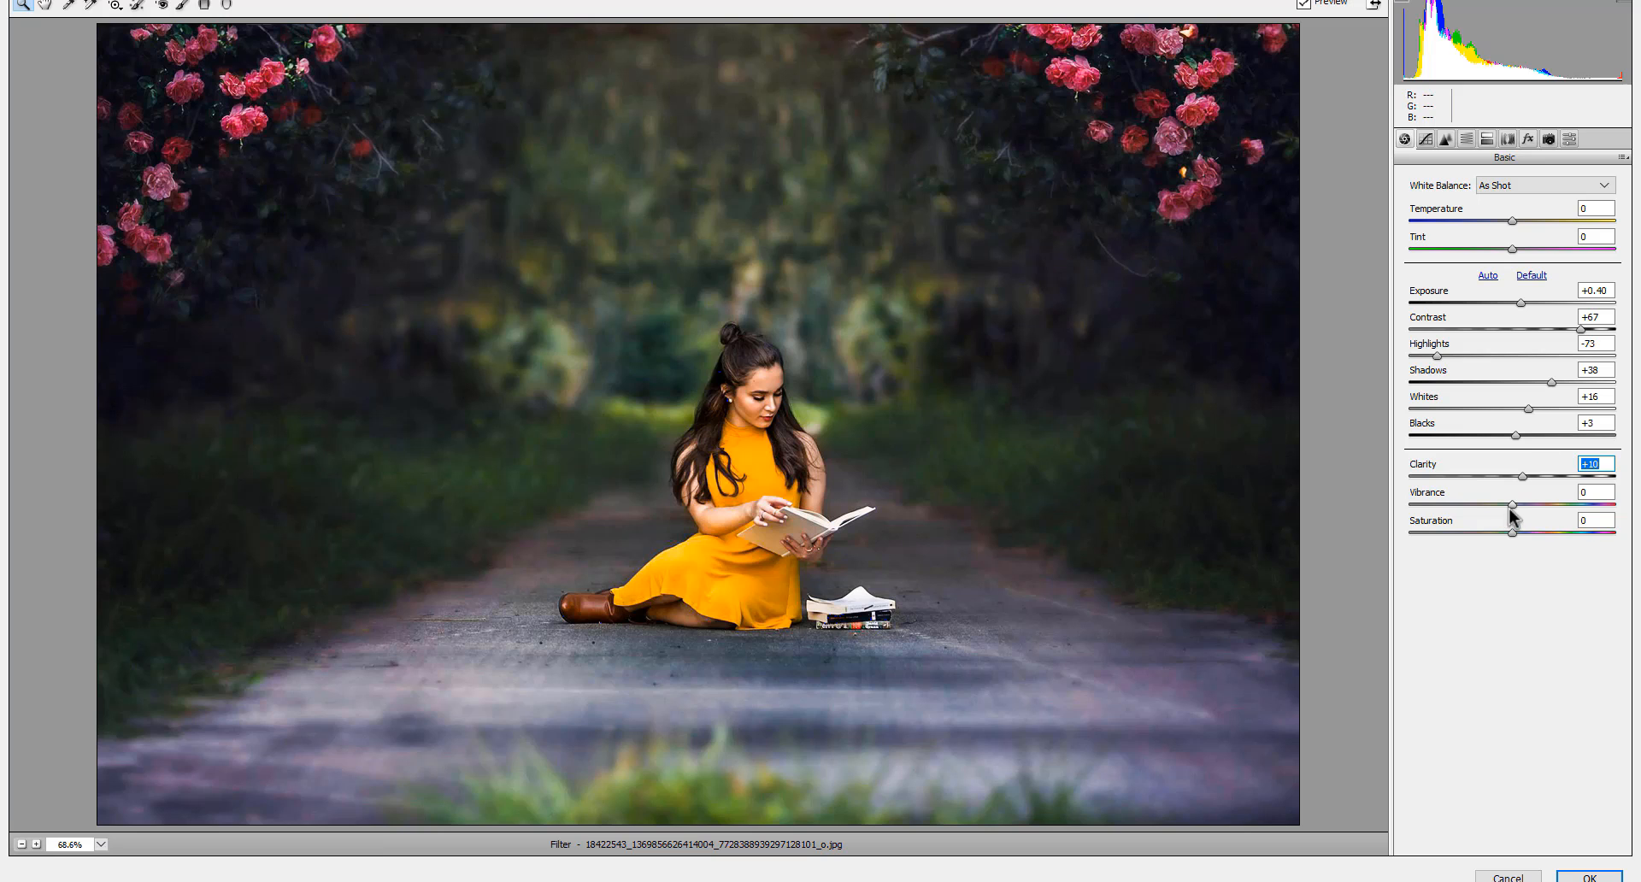
drag(1511, 505, 1530, 505)
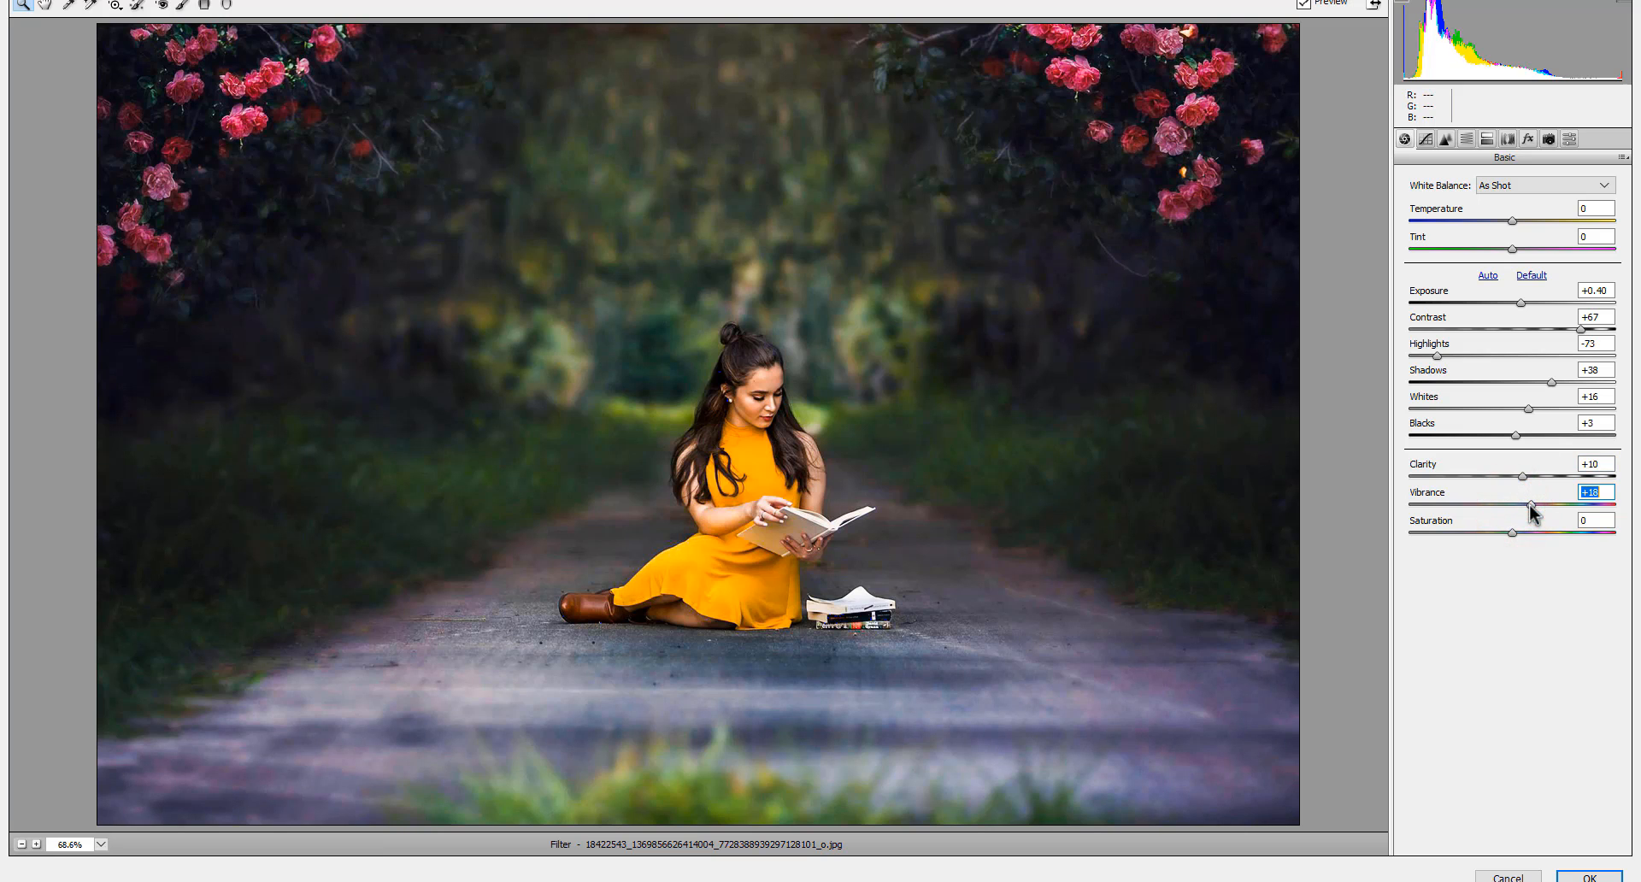
Set the HSL hue of Greens to +26 and Oranges to -1, and the luminance of Greens to +69.
click(1465, 139)
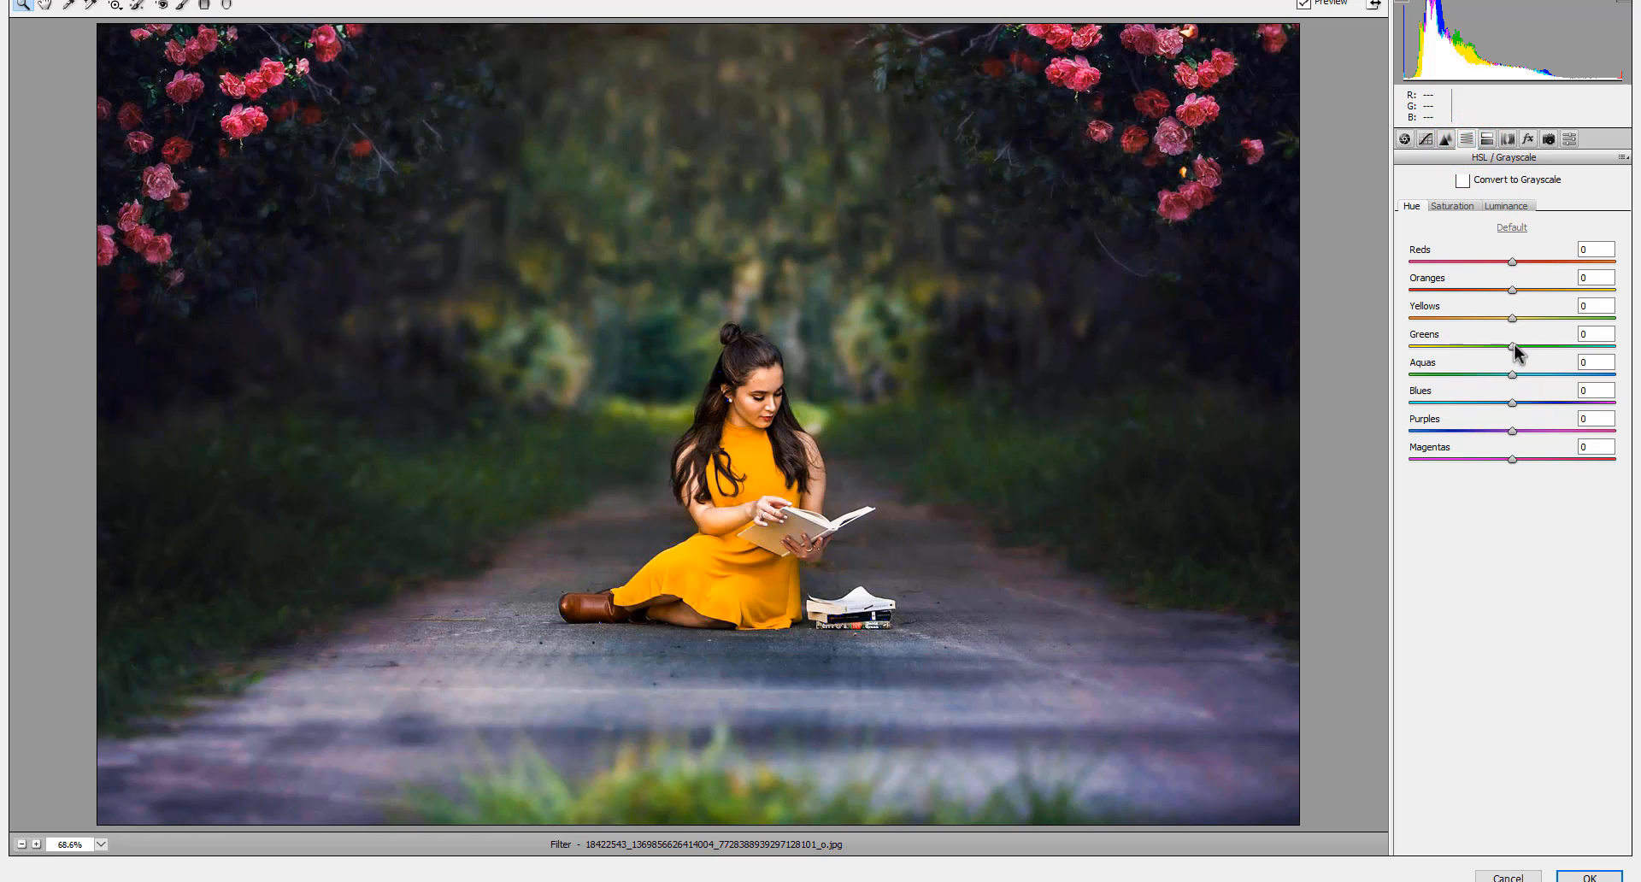
drag(1513, 346, 1612, 347)
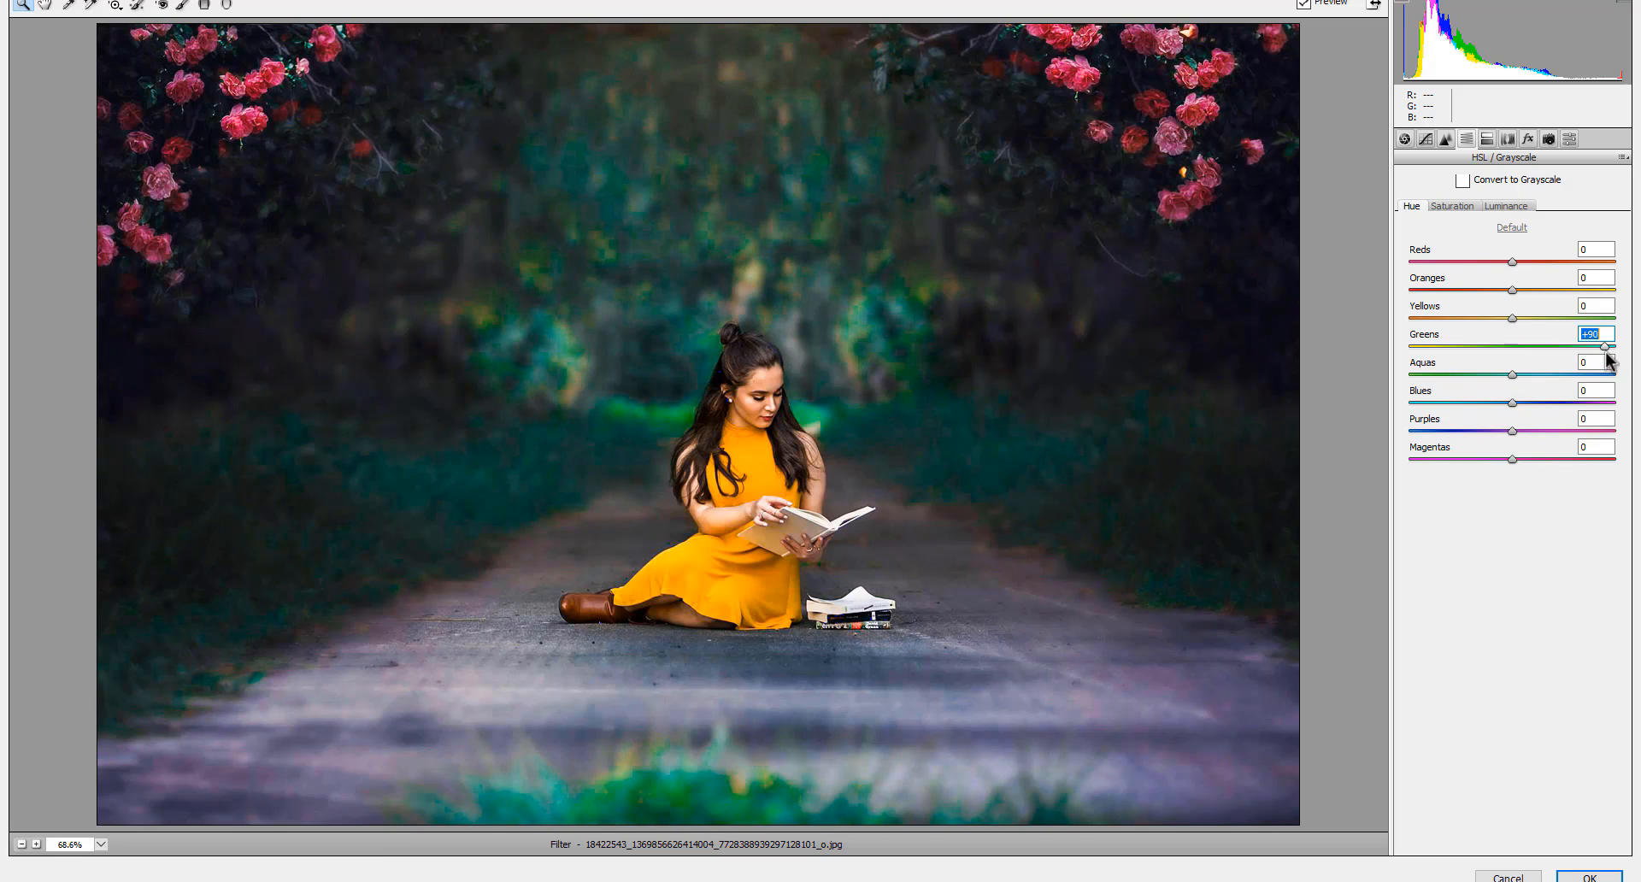
drag(1561, 347, 1541, 346)
mouse_move(1512, 292)
mouse_down()
mouse_move(1497, 299)
mouse_move(1512, 303)
mouse_up()
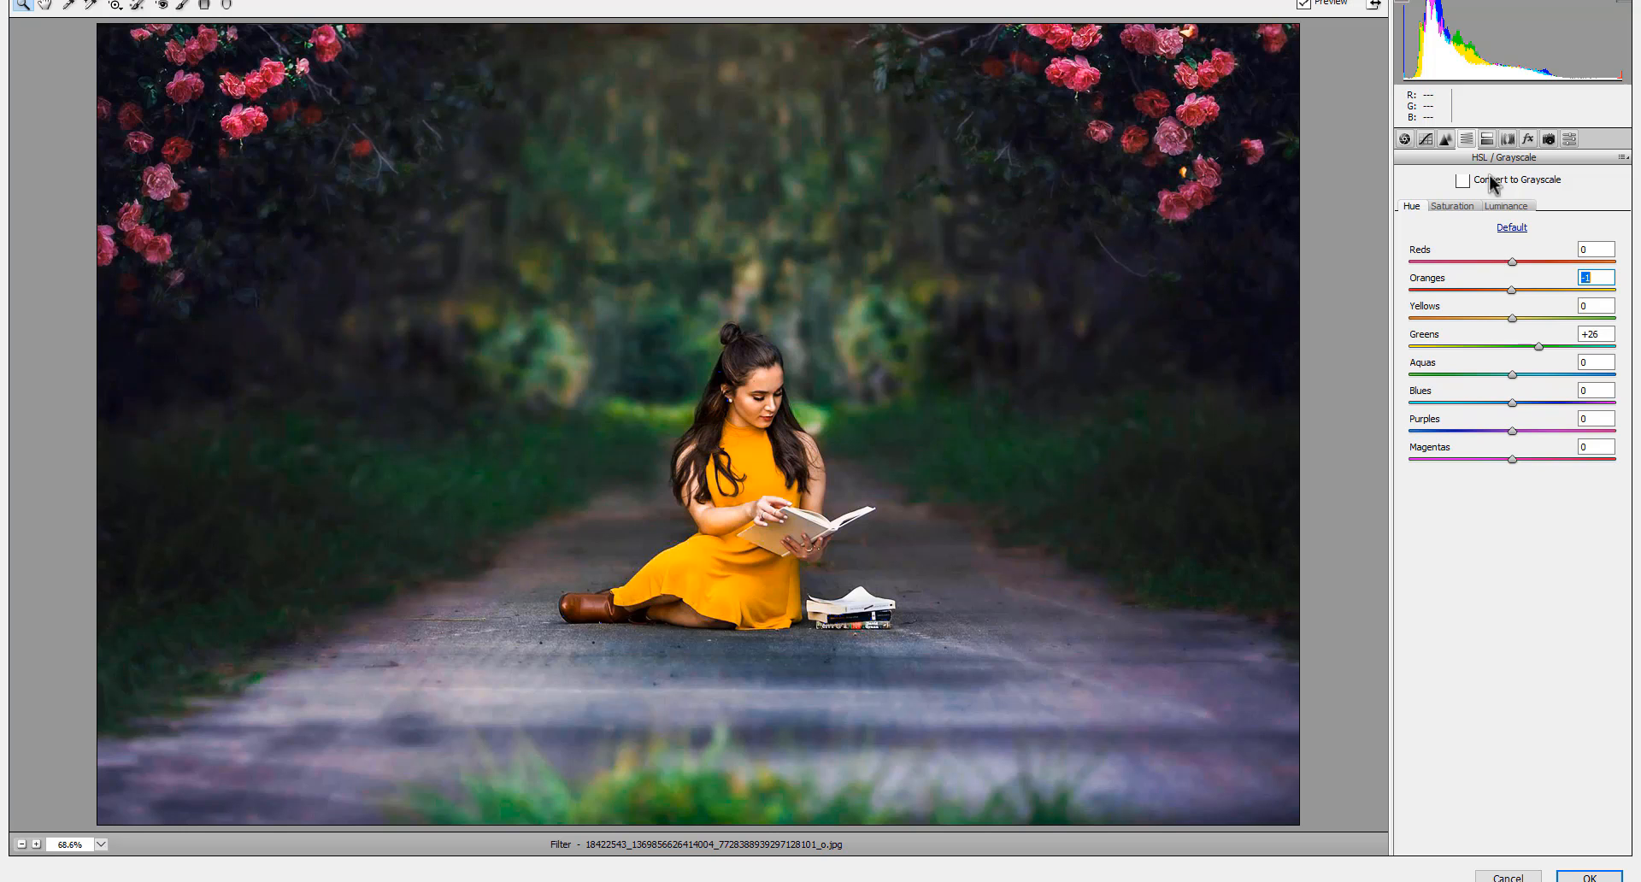
click(1492, 205)
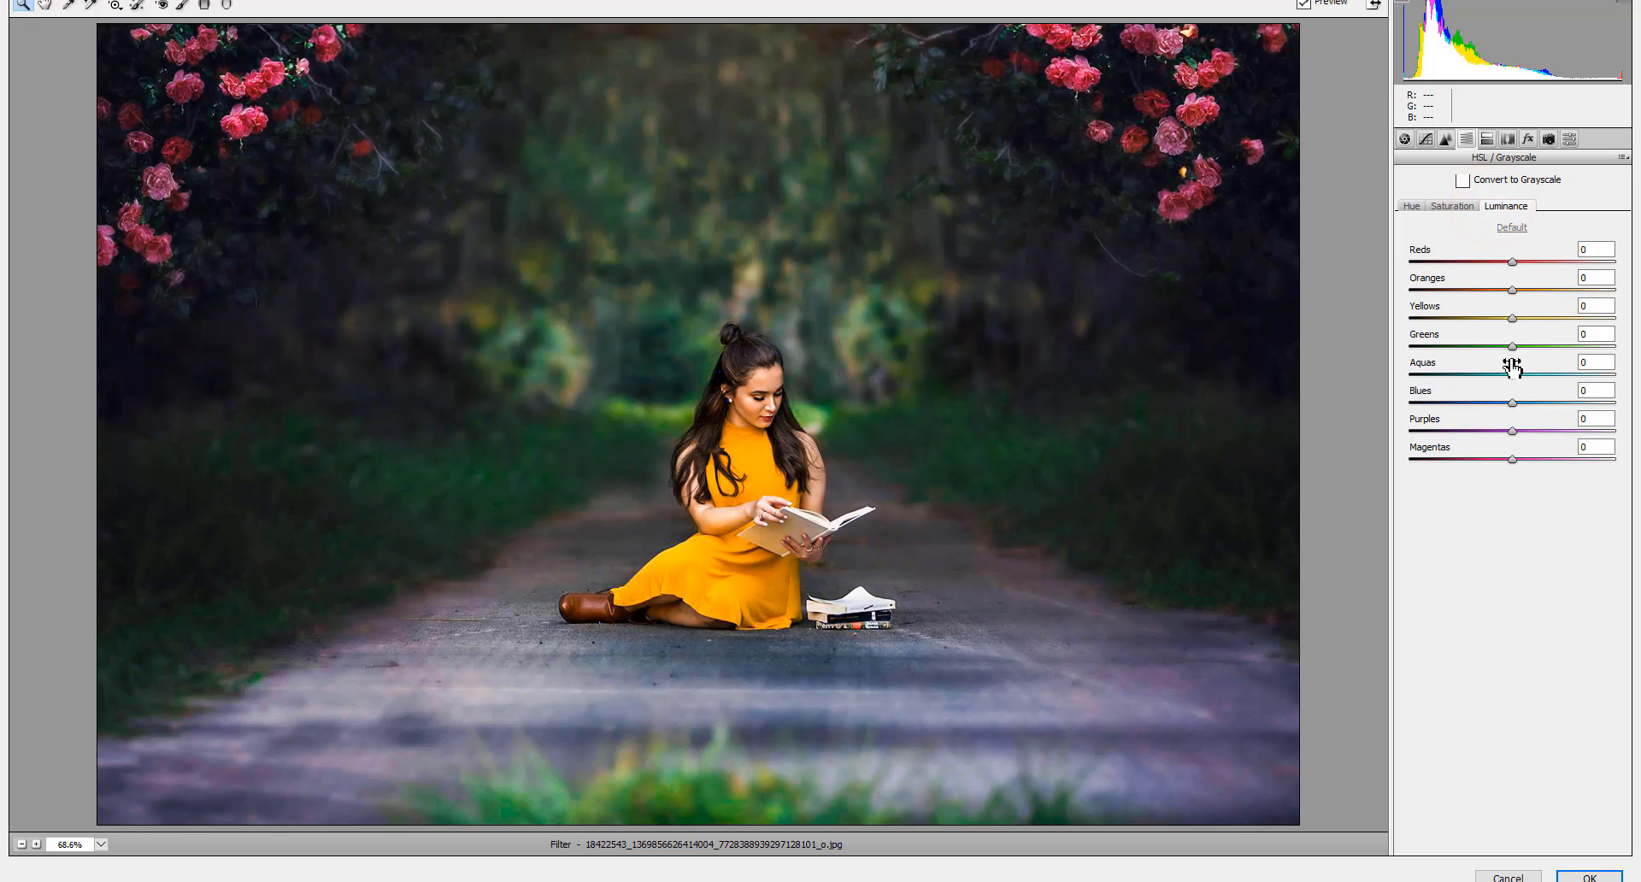
drag(1512, 351, 1595, 369)
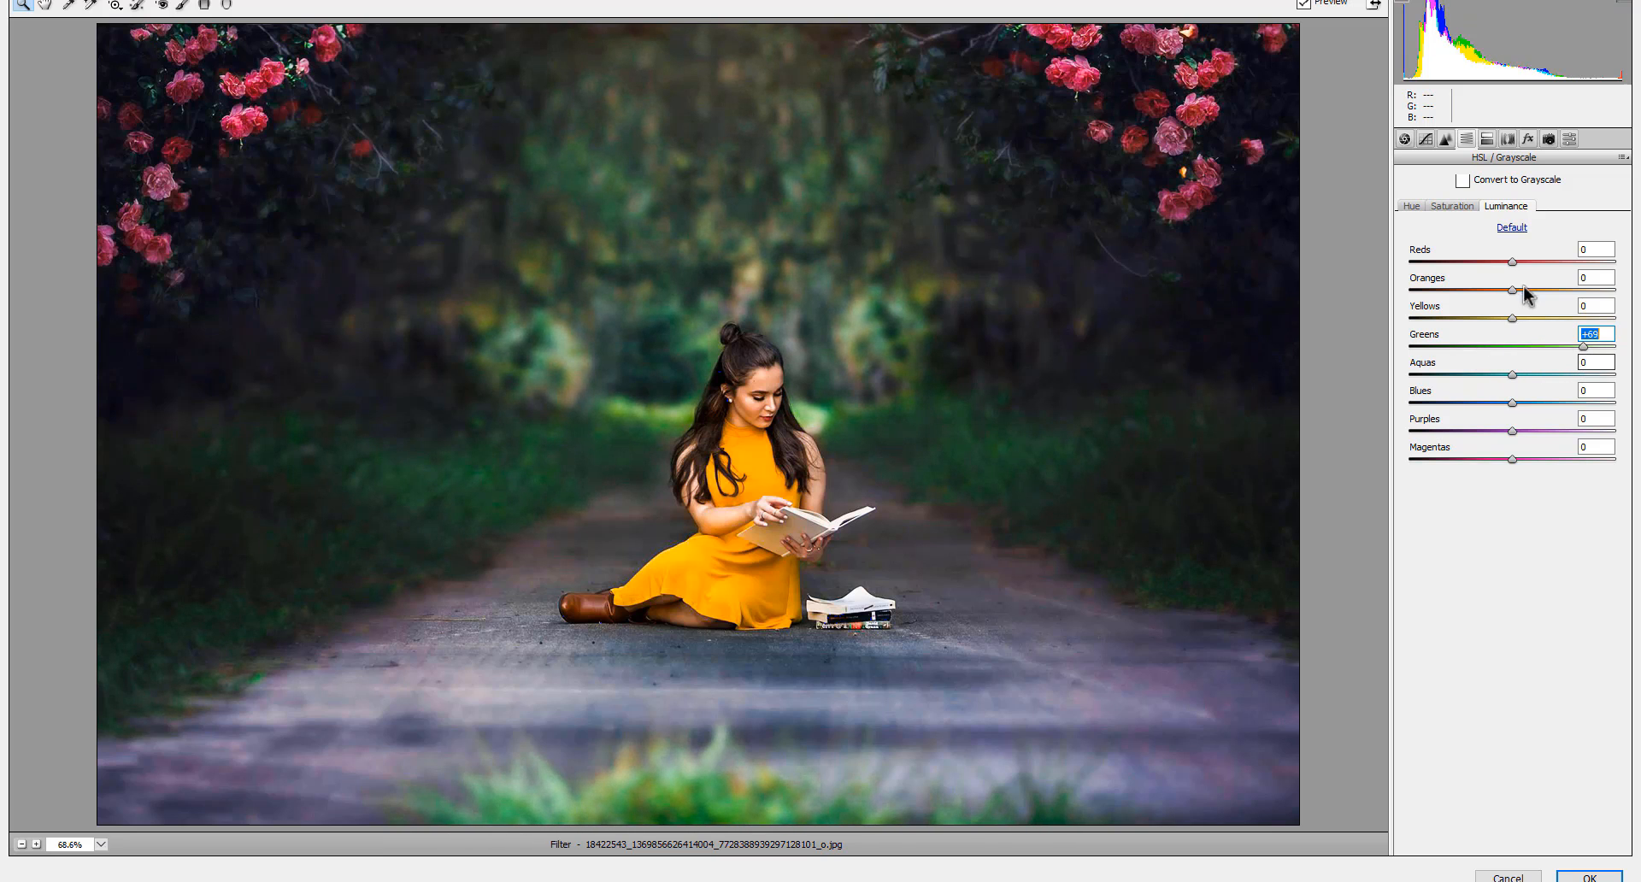
Set the HSL saturation to Greens +35, Yellows +100, Reds +47, Oranges -29 and Blues -44.
click(1459, 205)
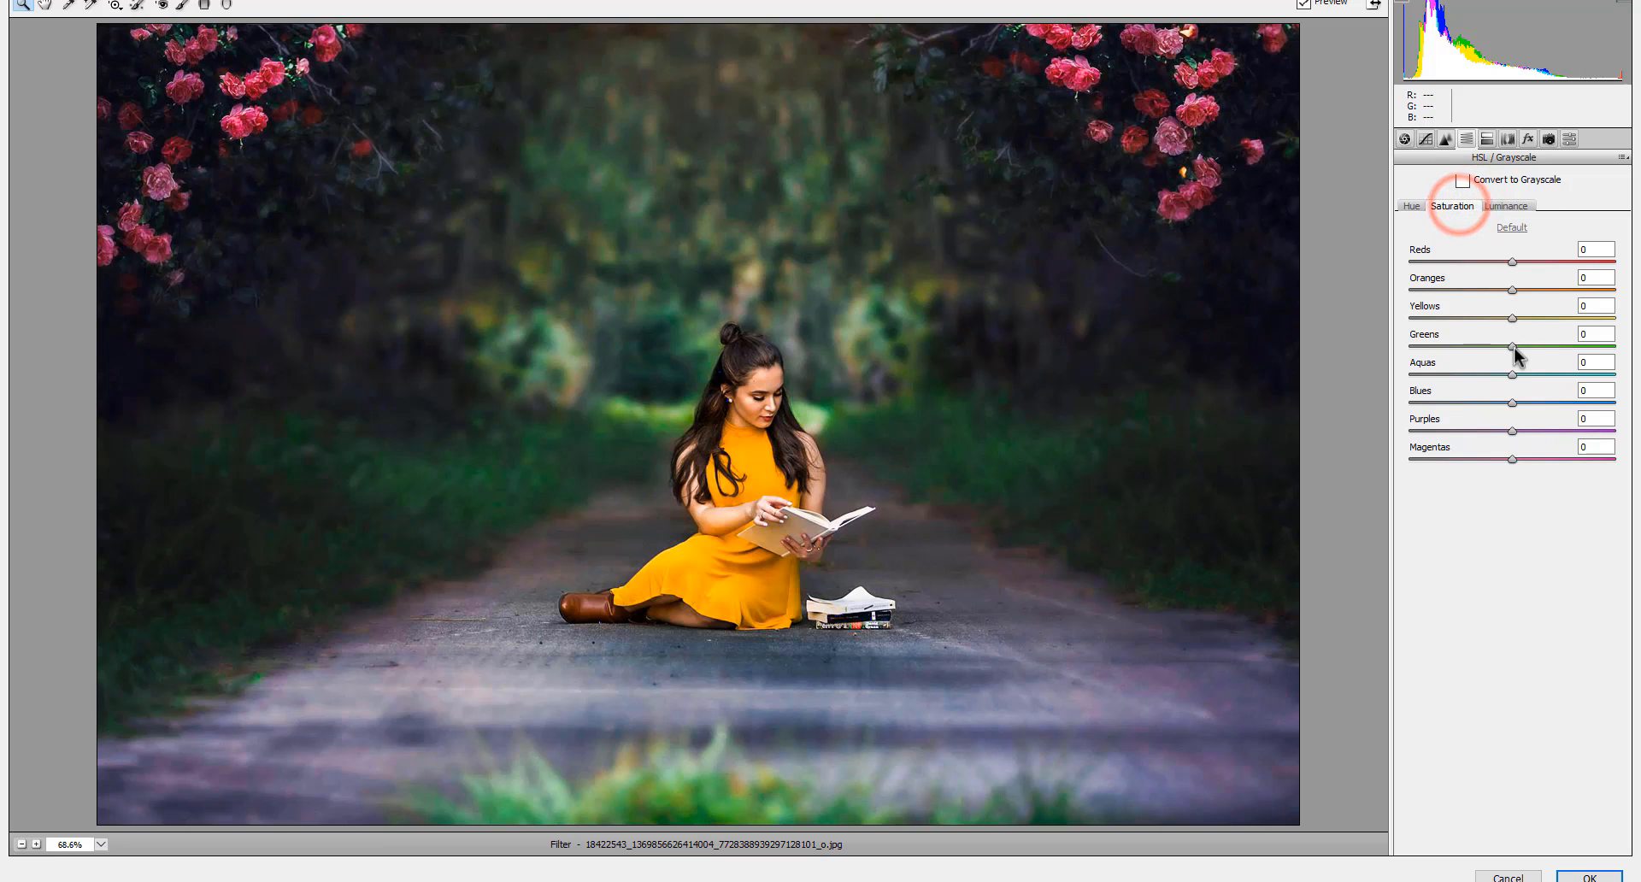
drag(1511, 346, 1605, 309)
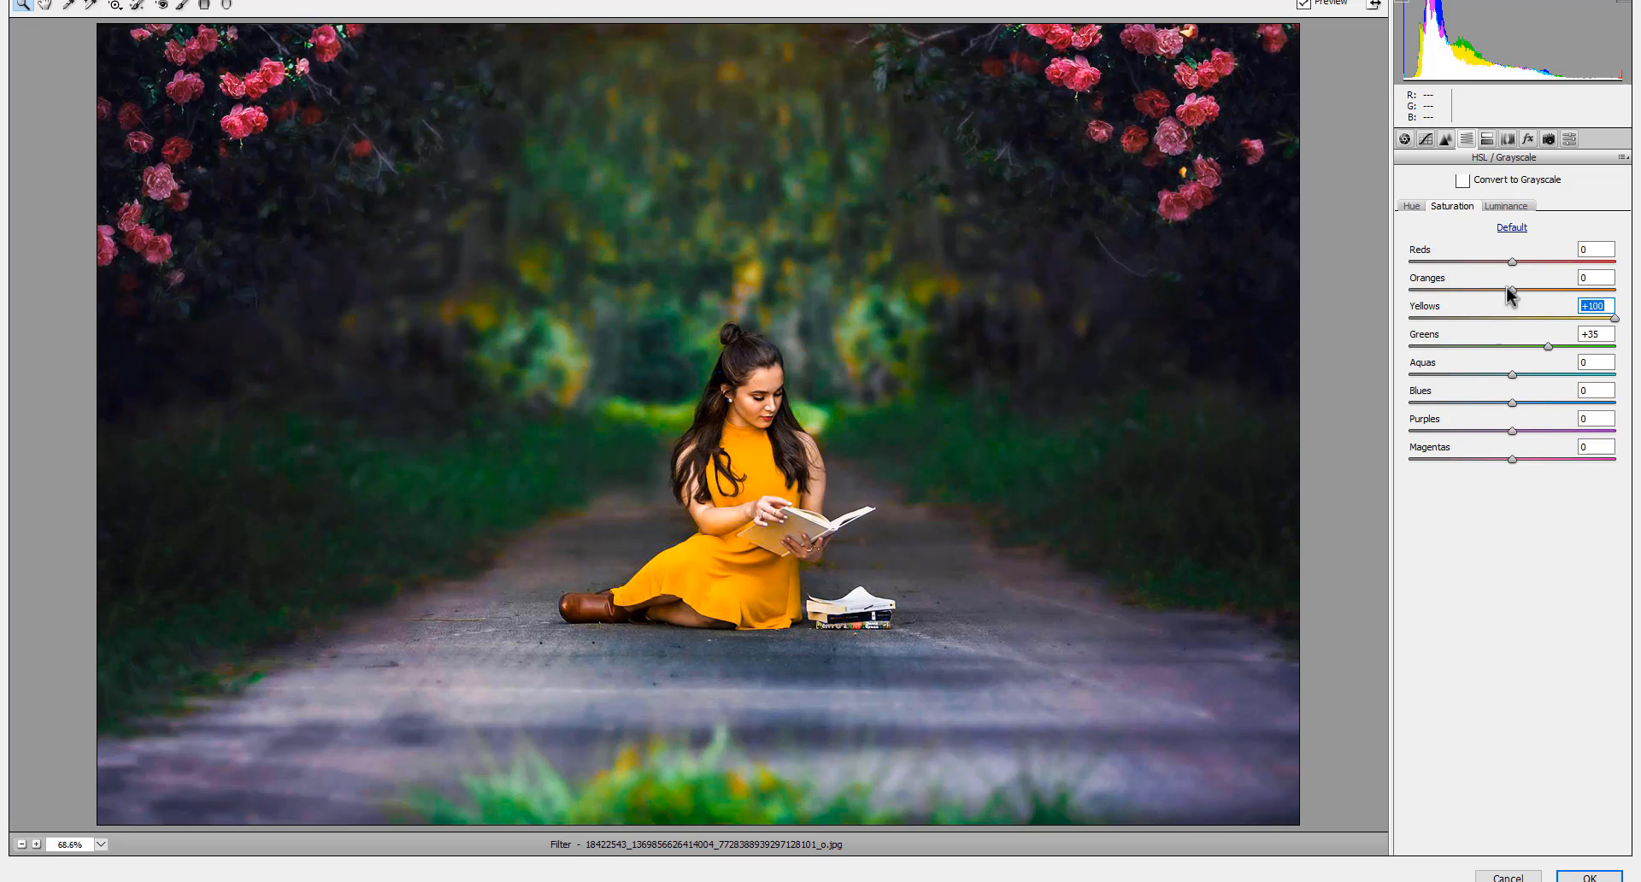
drag(1512, 260, 1561, 281)
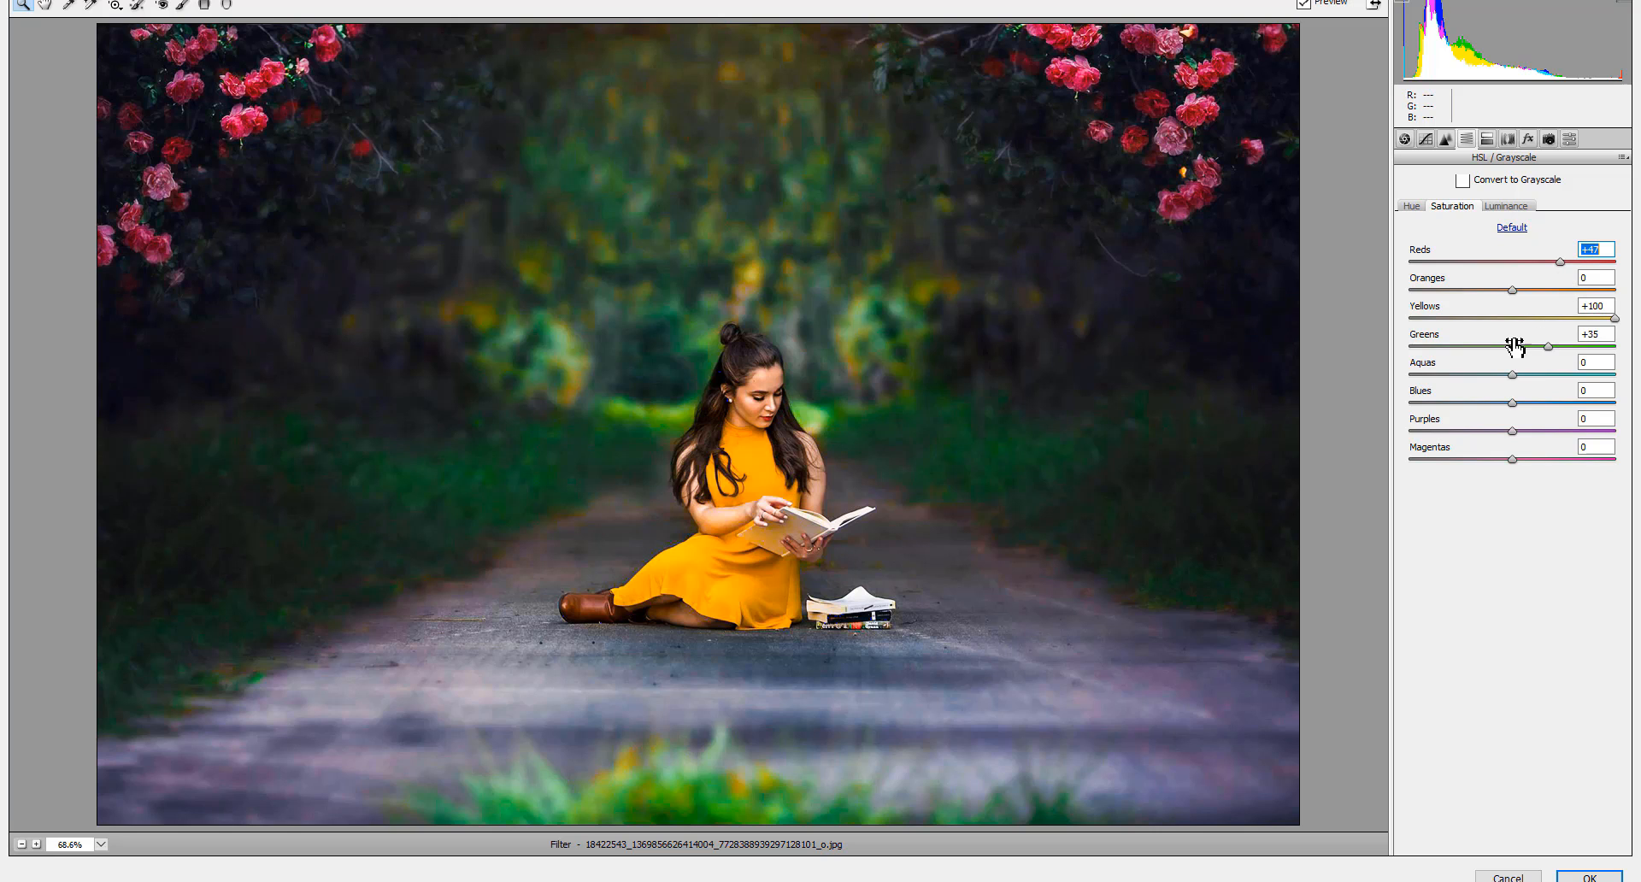
mouse_move(1513, 294)
mouse_down()
mouse_move(1459, 296)
mouse_move(1484, 297)
mouse_up()
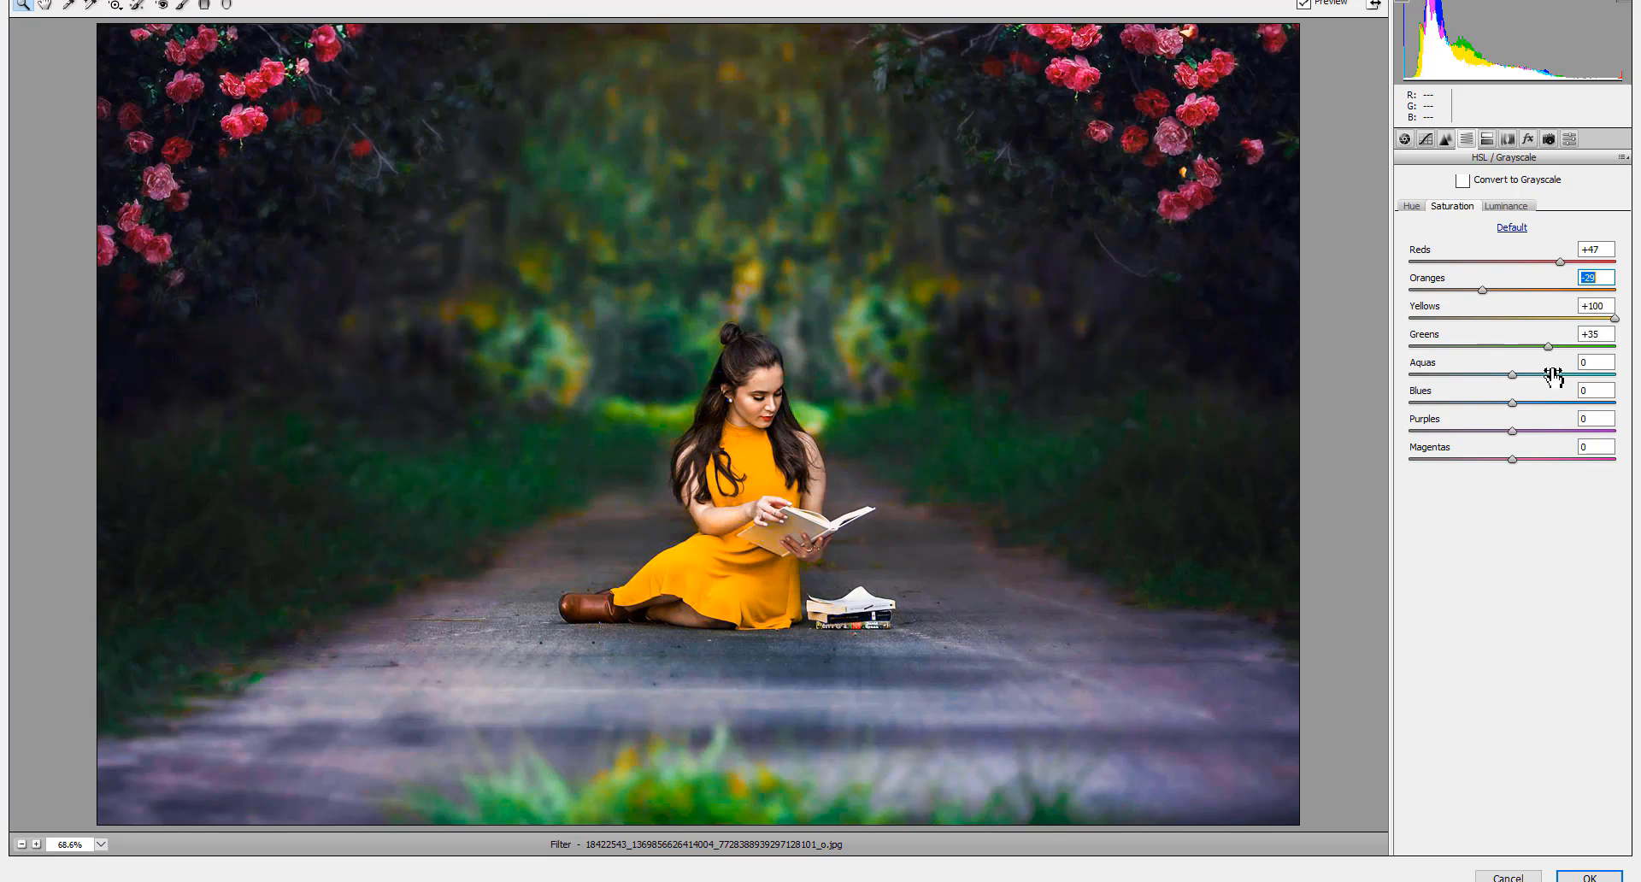
drag(1512, 403, 1466, 388)
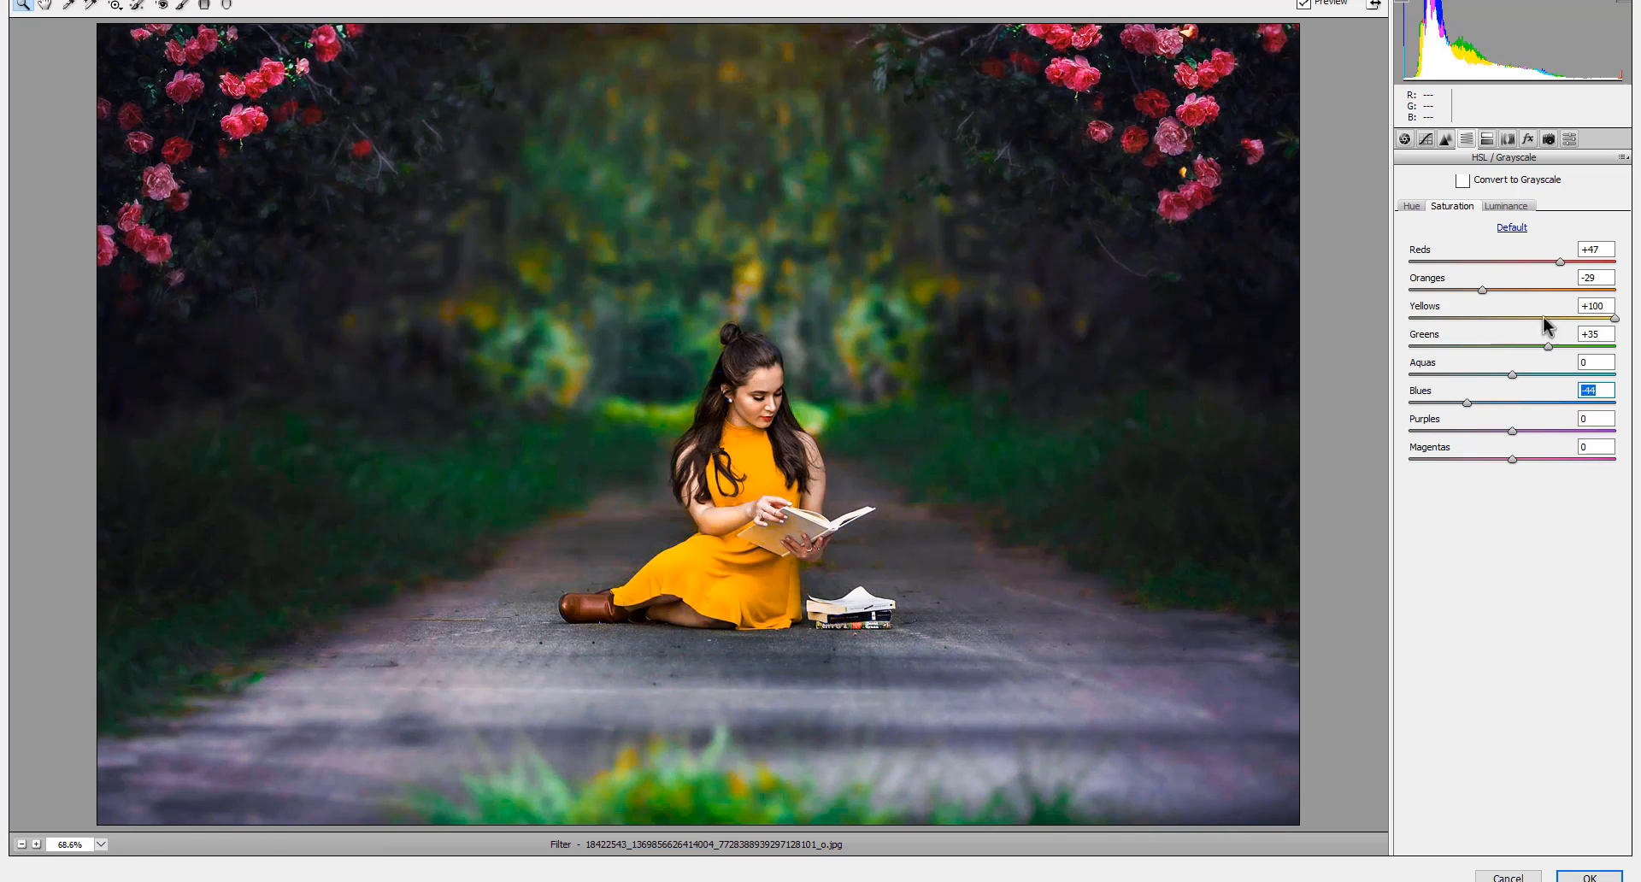
Set the HSL luminance to Aquas -83, Yellows -21, Oranges +28 and Reds +29.
click(1504, 208)
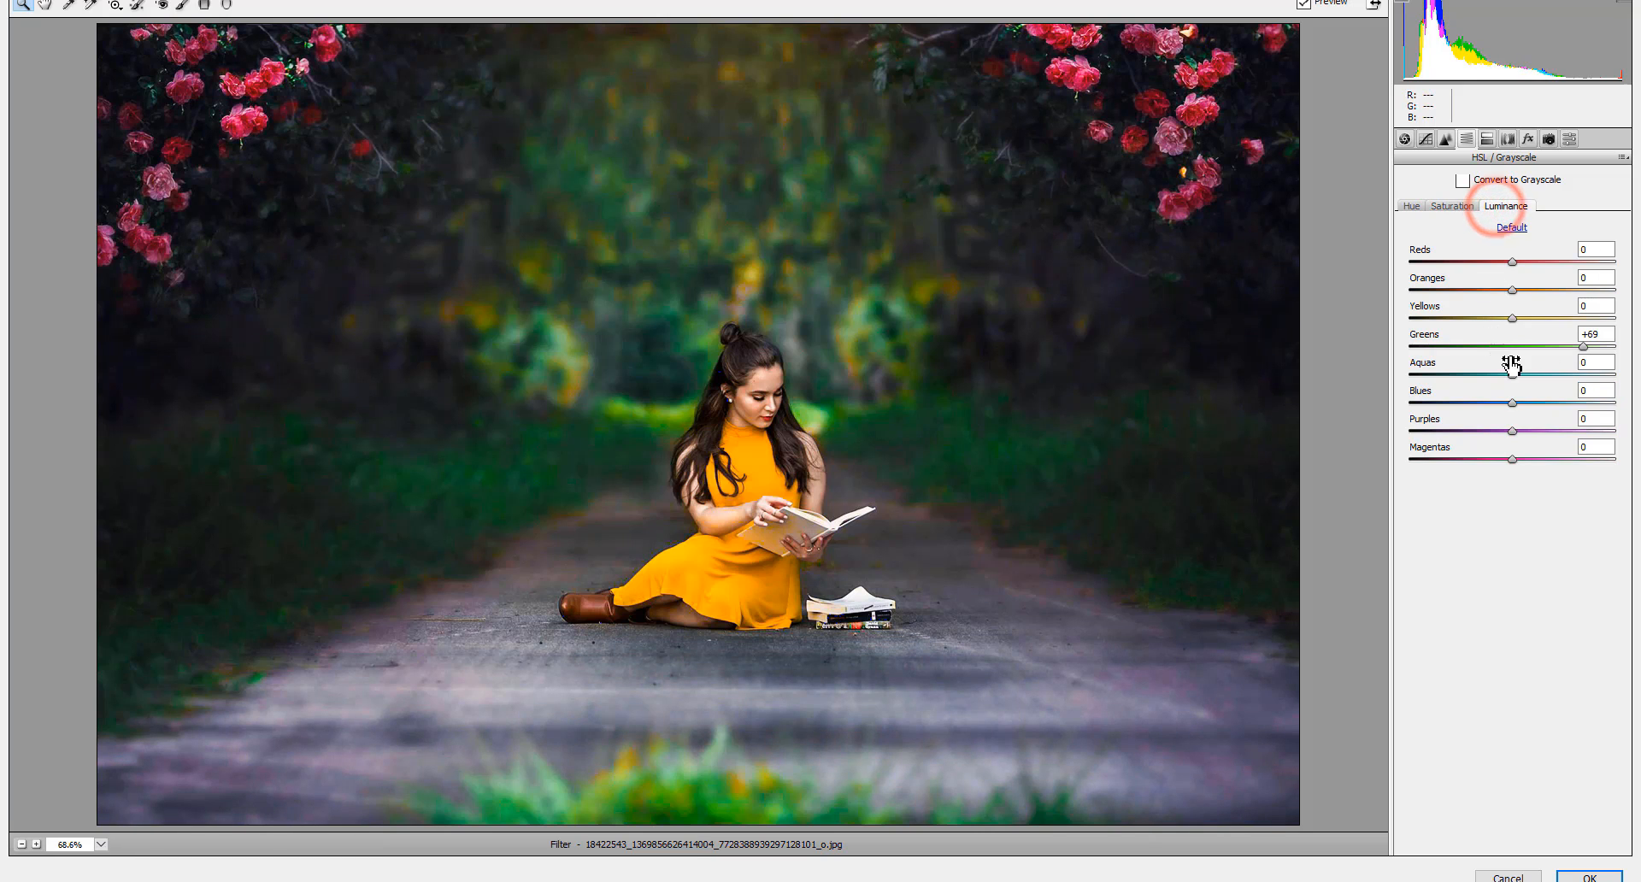
drag(1512, 376, 1429, 368)
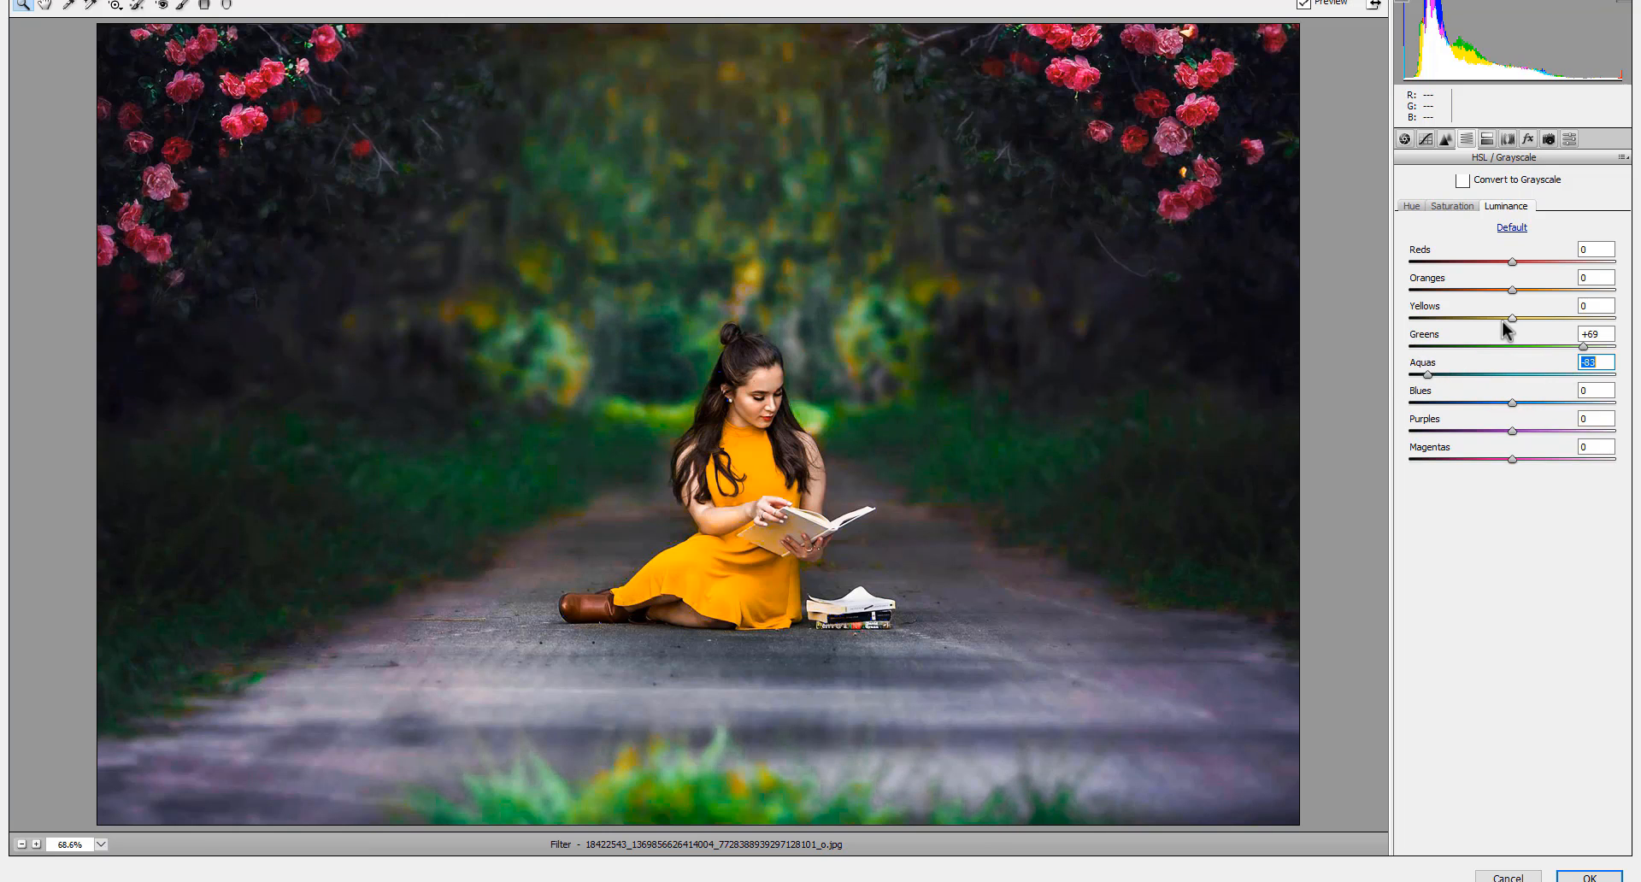
drag(1511, 320, 1561, 268)
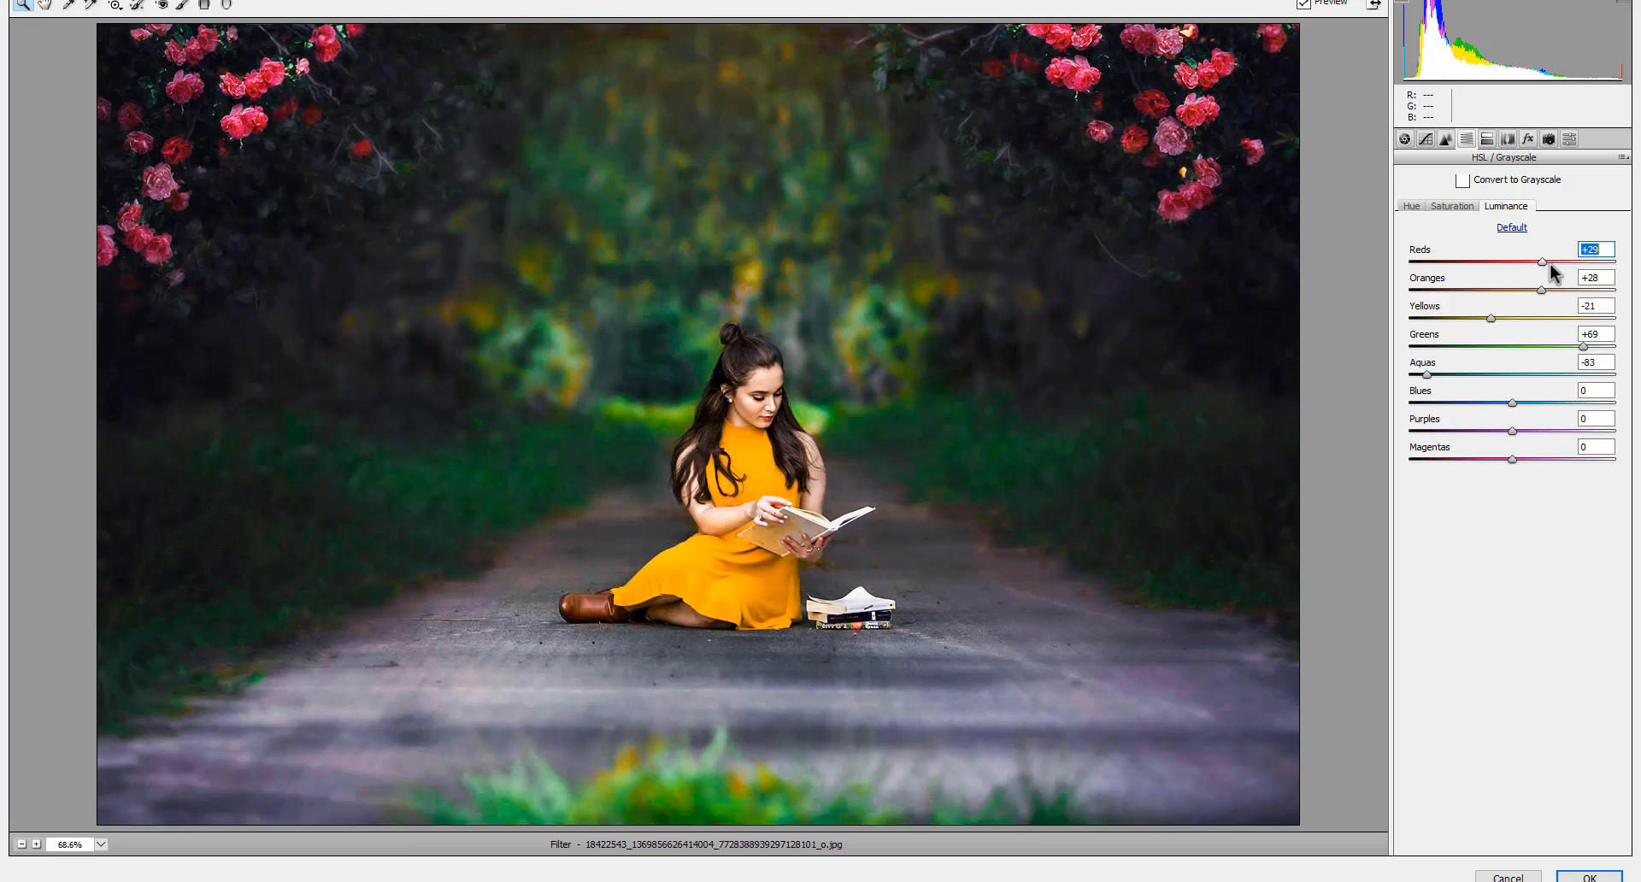
Shift the HSL hue of Yellows to -41 and Reds to -50.
click(1416, 206)
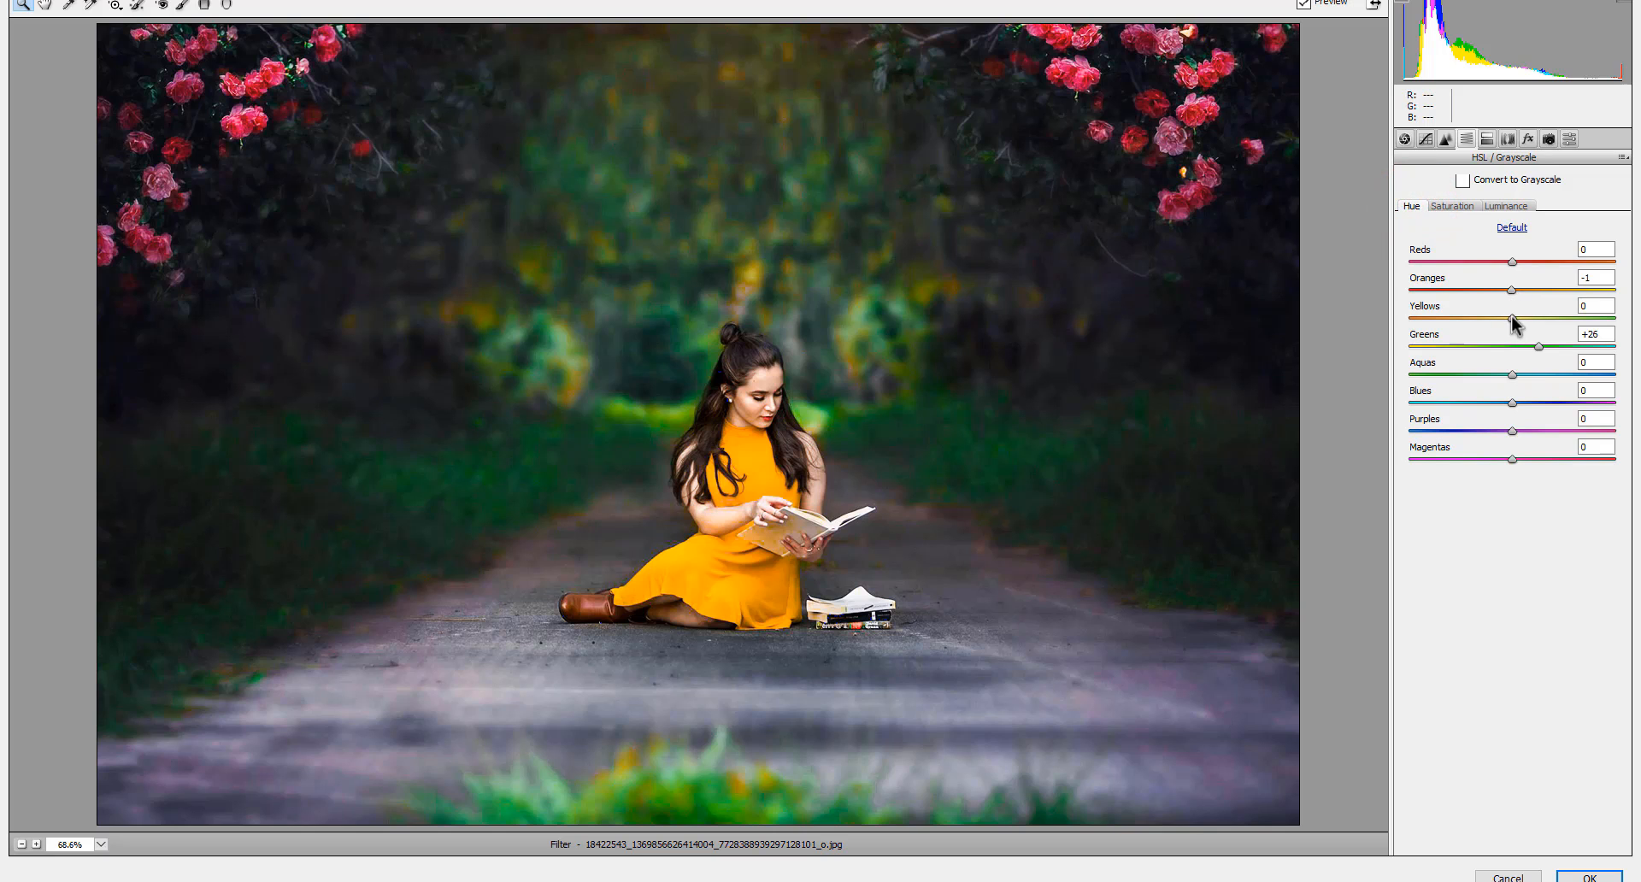
drag(1511, 321, 1472, 346)
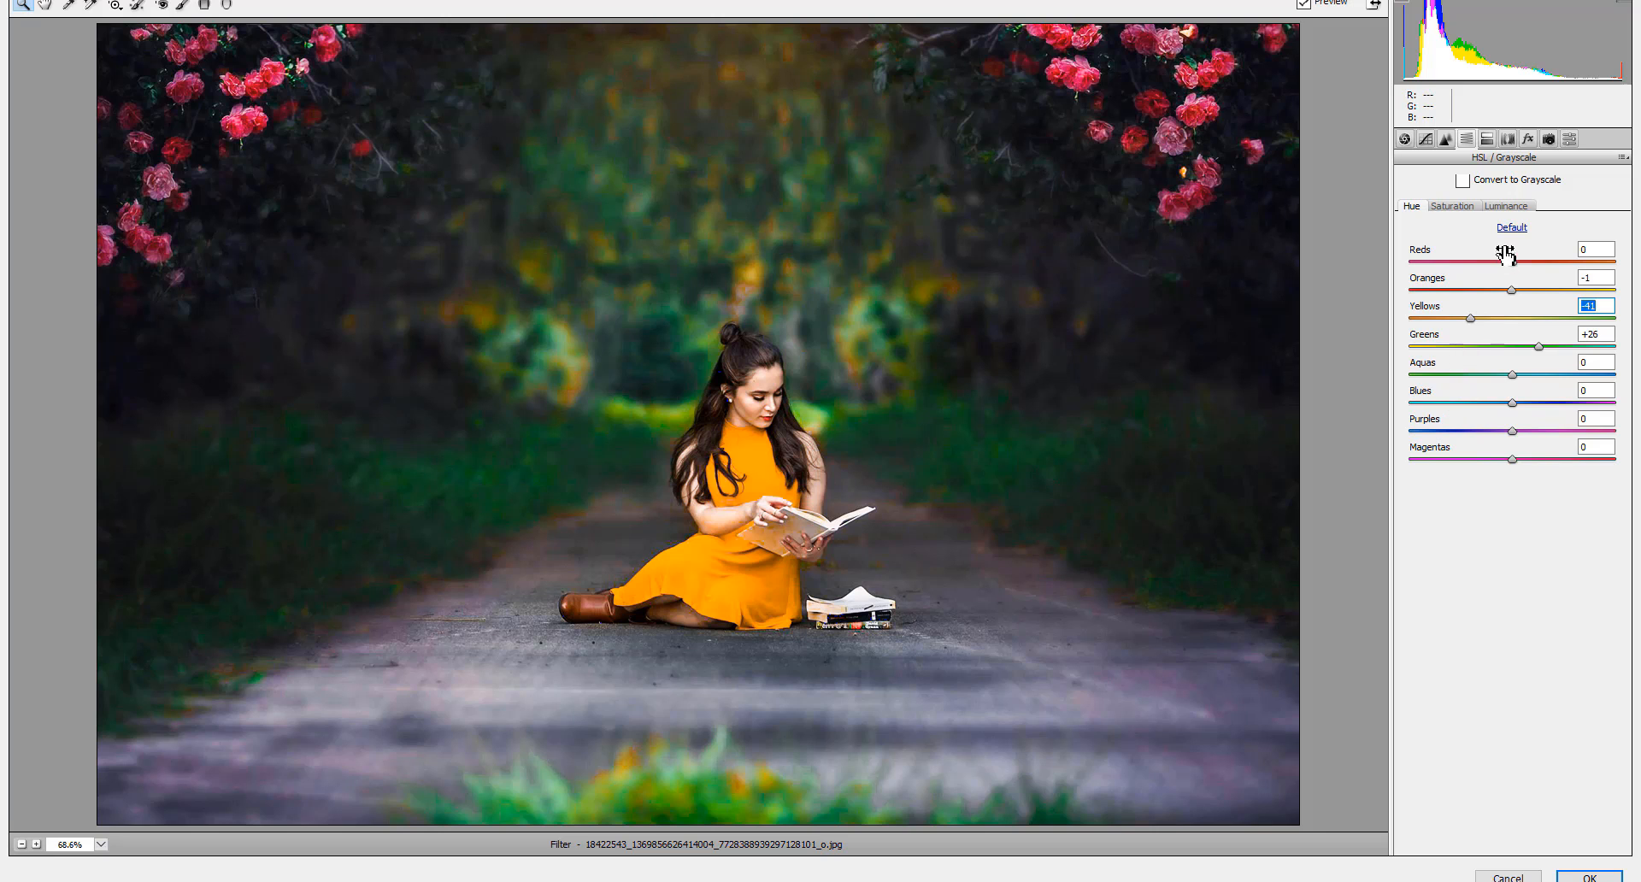
mouse_move(1467, 268)
mouse_down()
mouse_move(1444, 266)
mouse_move(1558, 275)
mouse_move(1467, 275)
mouse_up()
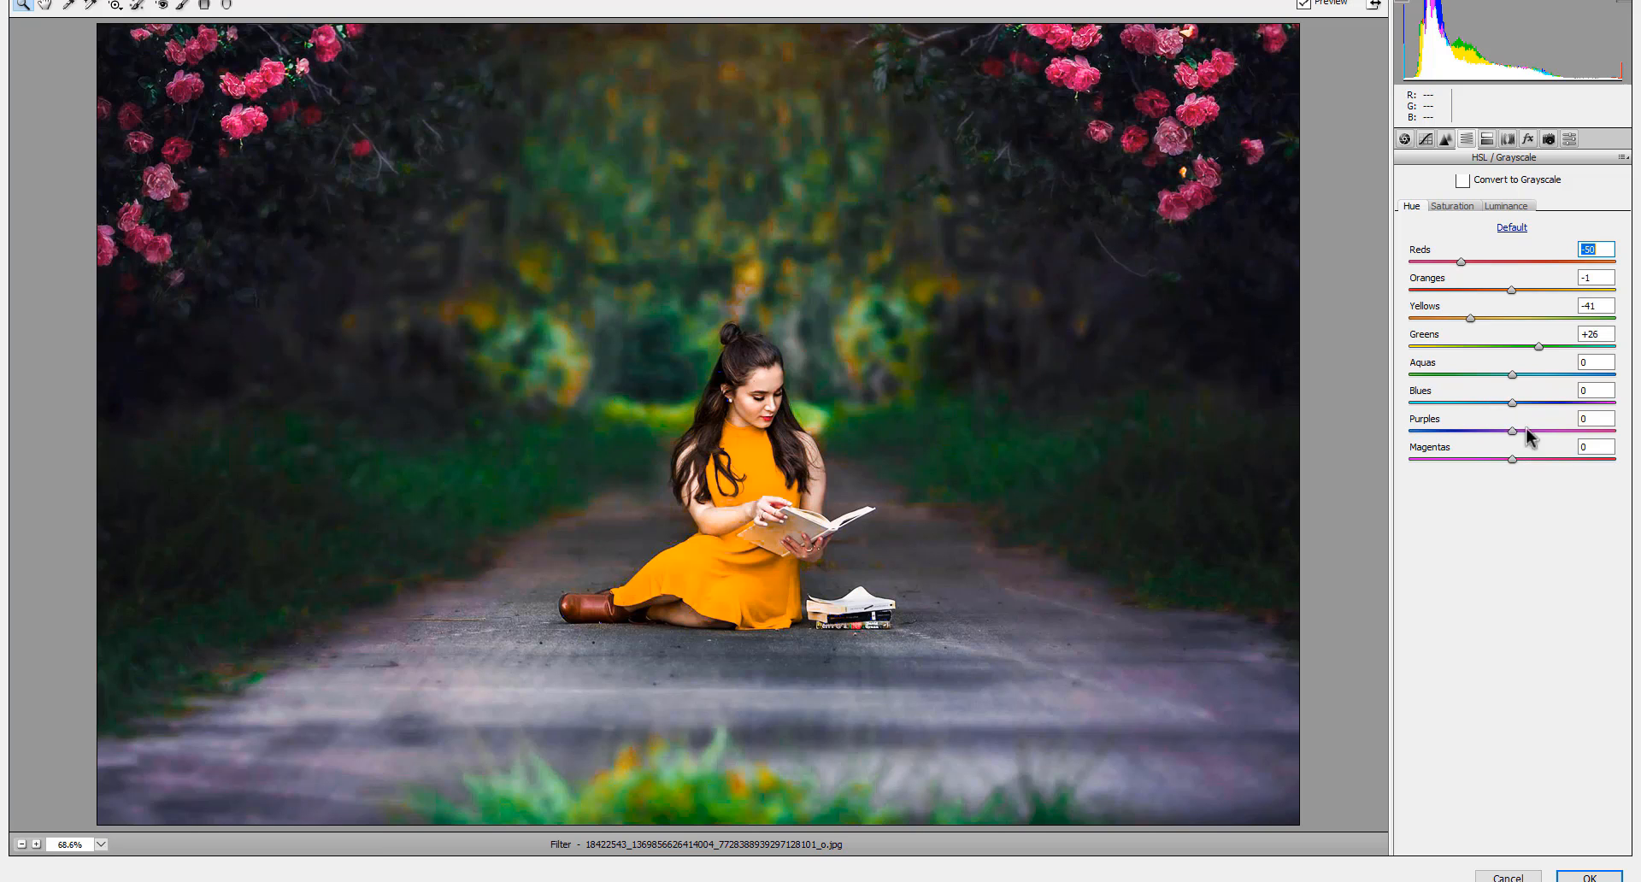
Move the black point of the Green channel's point tone curve to input 8, output 10.
click(1424, 138)
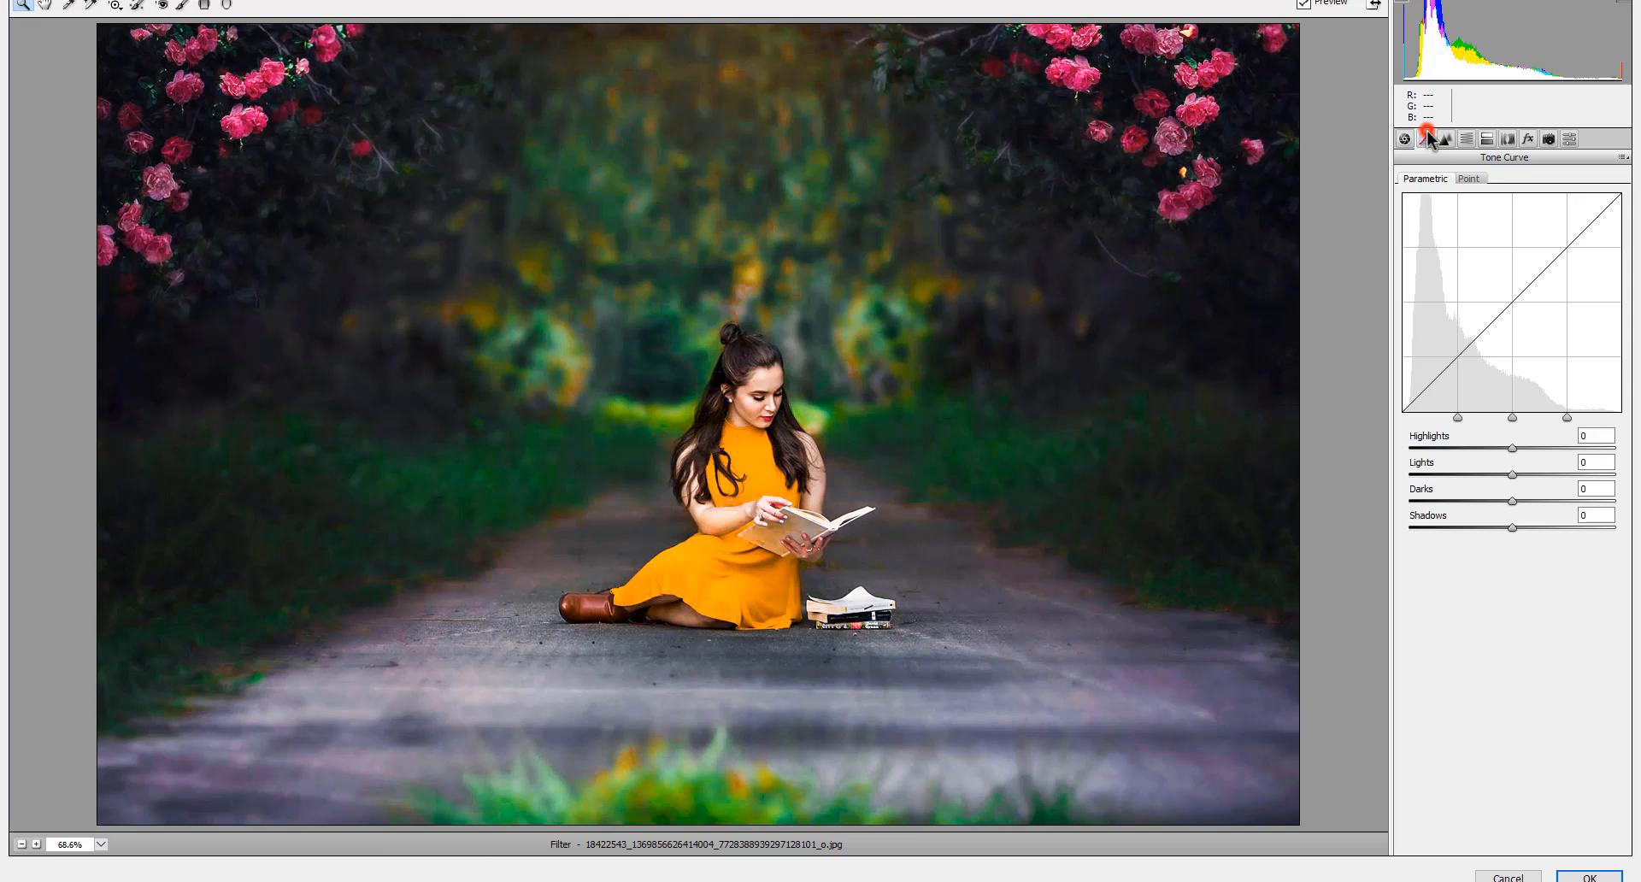
click(1474, 179)
click(1512, 231)
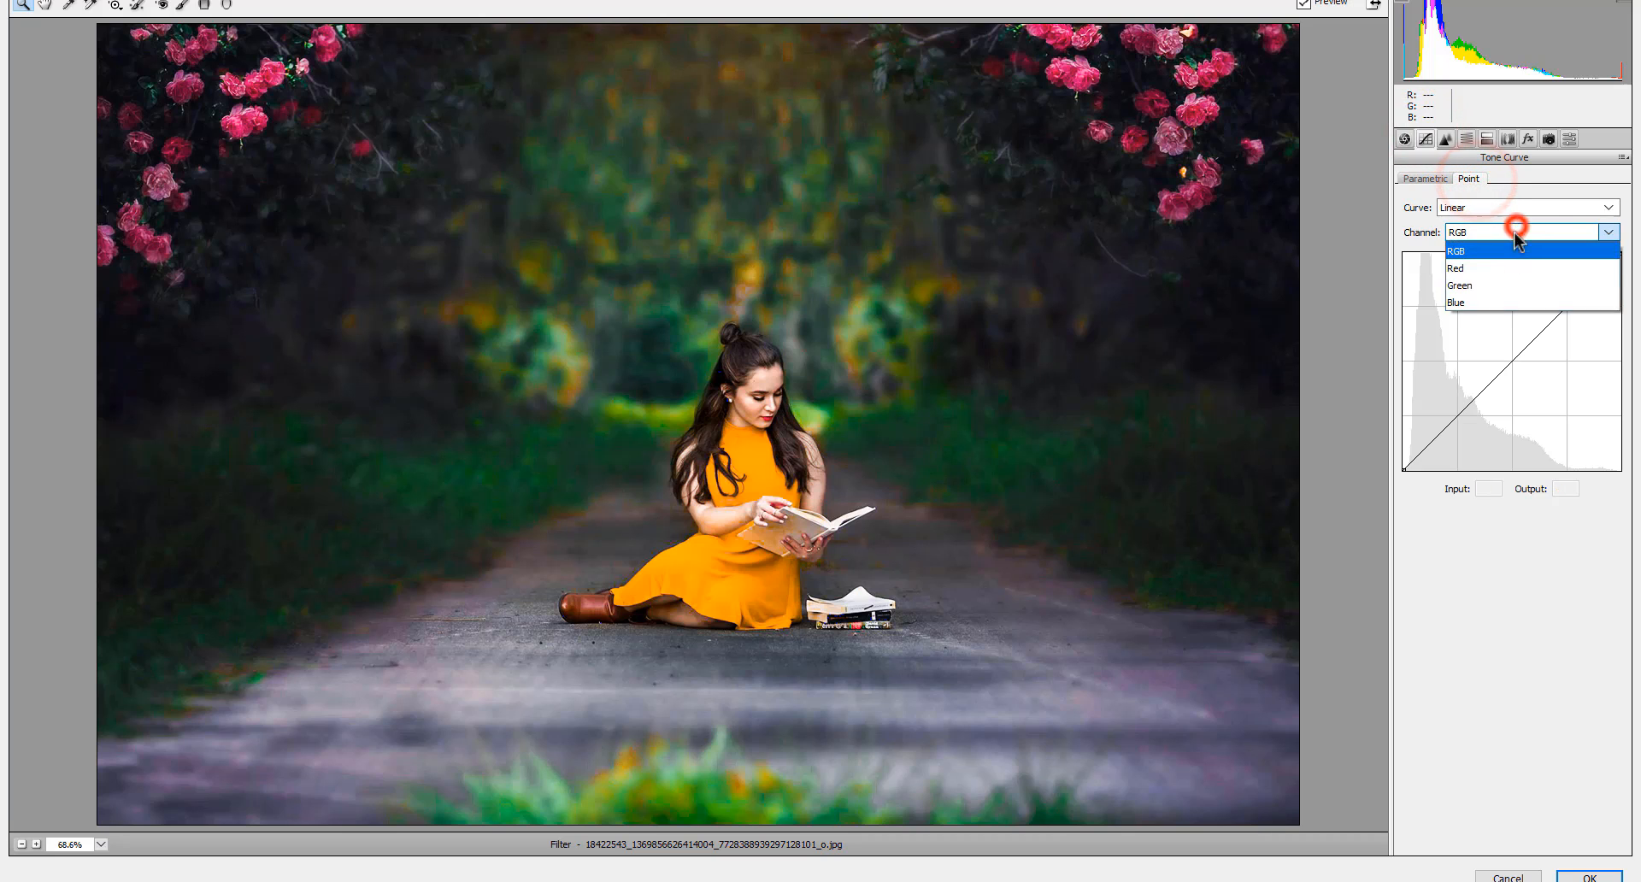
click(1495, 276)
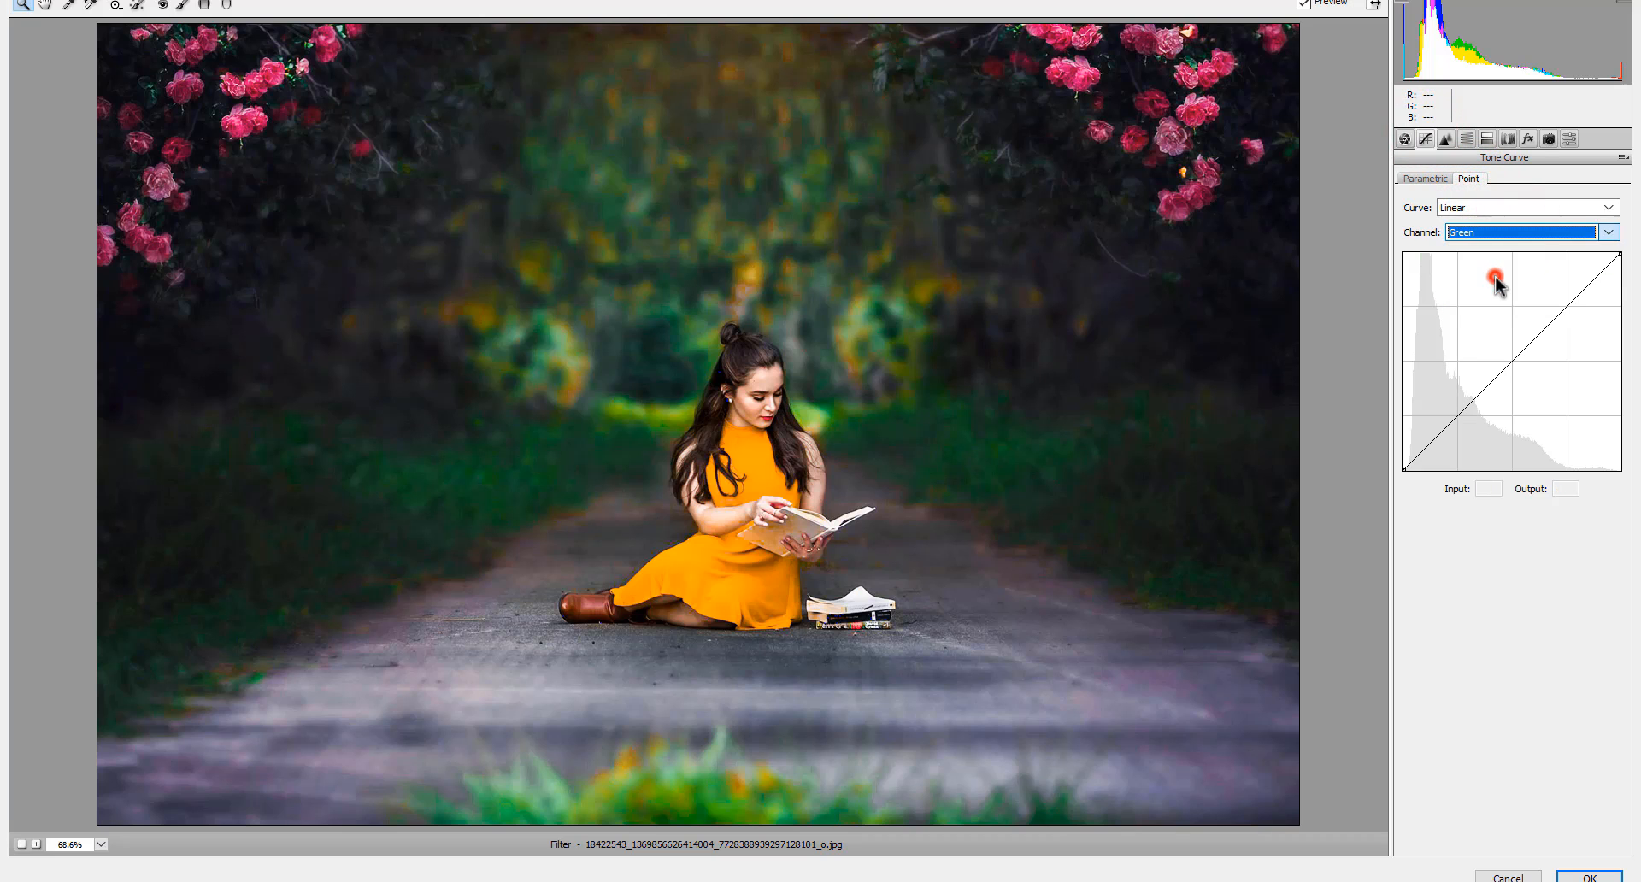
click(1405, 470)
drag(1405, 470, 1408, 462)
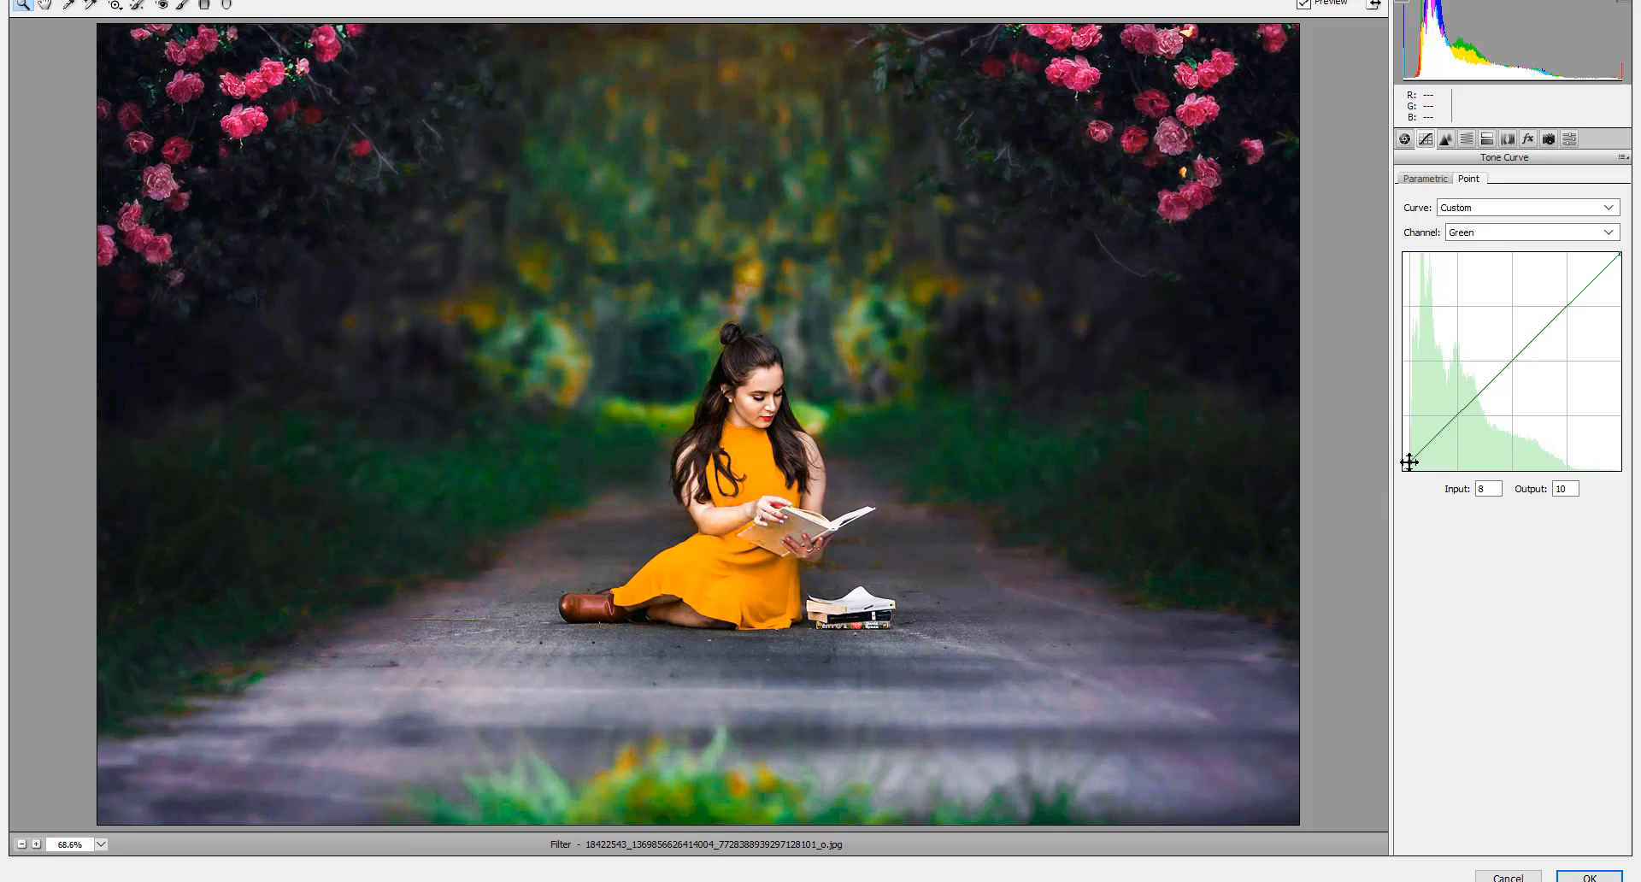
Move the black point of the Blue channel's tone curve to input 33, output 30.
click(1484, 229)
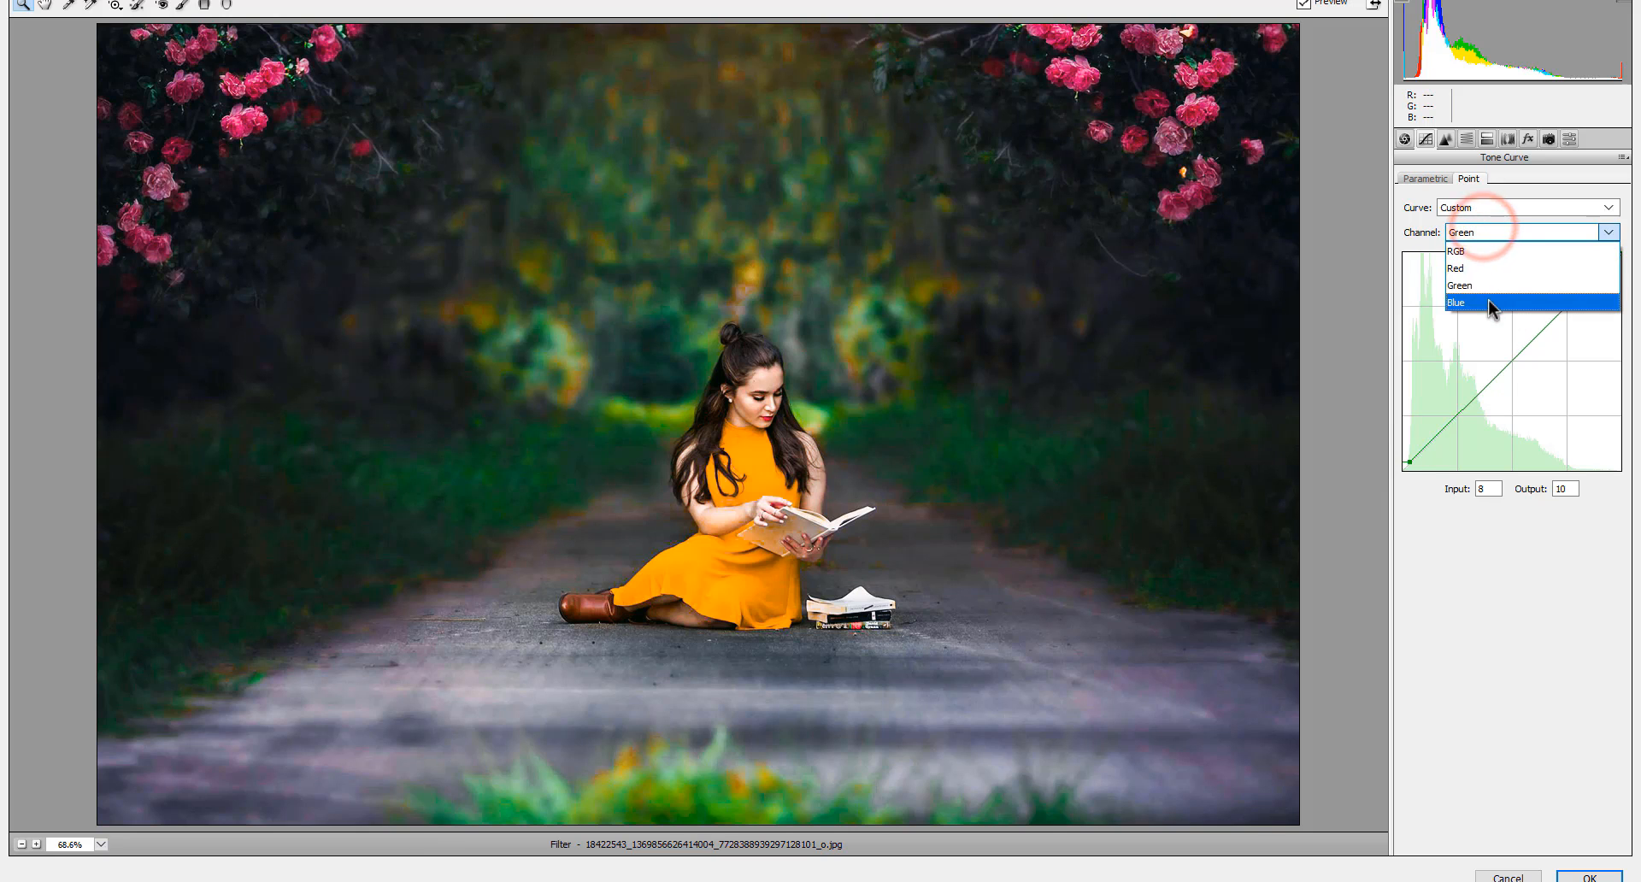
click(1487, 303)
drag(1403, 469, 1430, 444)
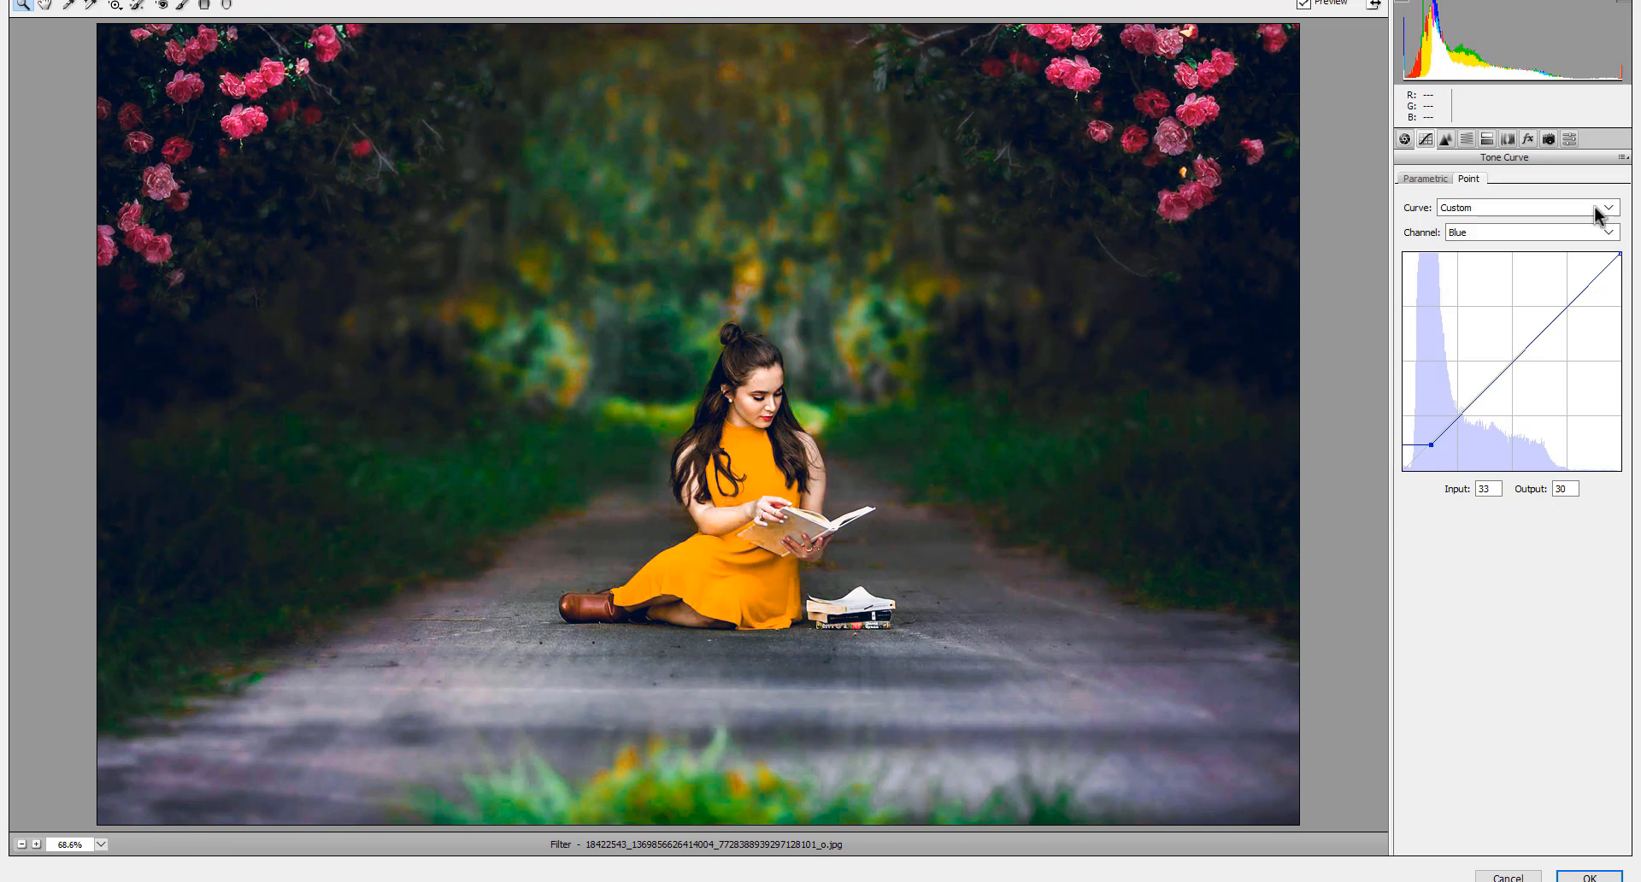
Set the sharpening amount to 16 with radius 1.2, and the luminance noise reduction to 17.
click(1446, 139)
click(1411, 206)
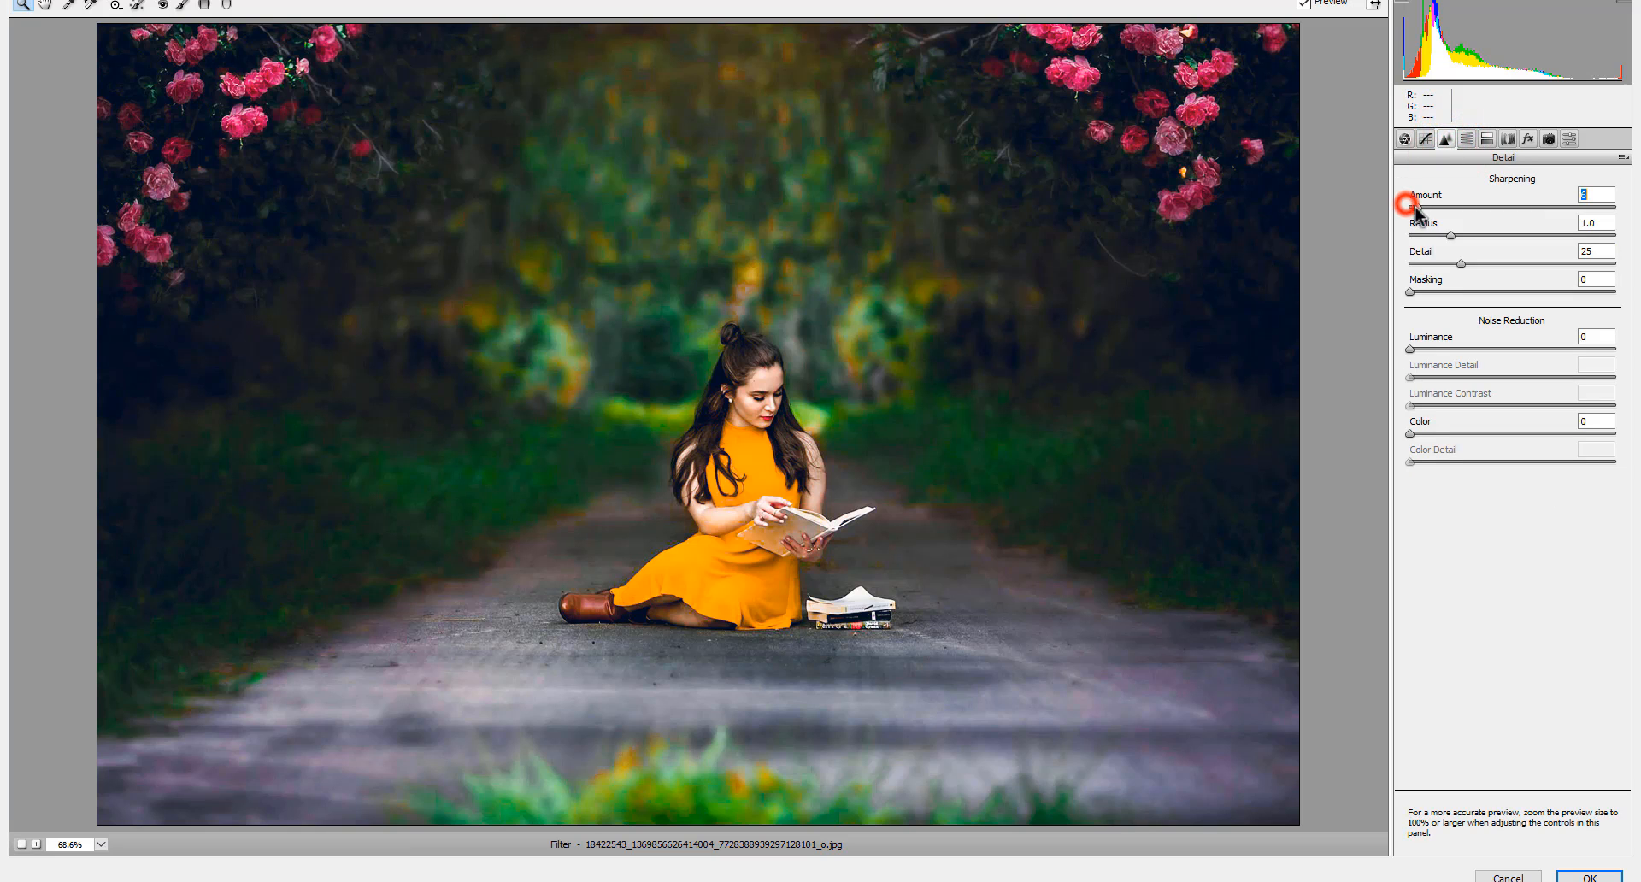
mouse_move(1414, 210)
mouse_down()
mouse_move(1450, 220)
mouse_move(1435, 223)
mouse_up()
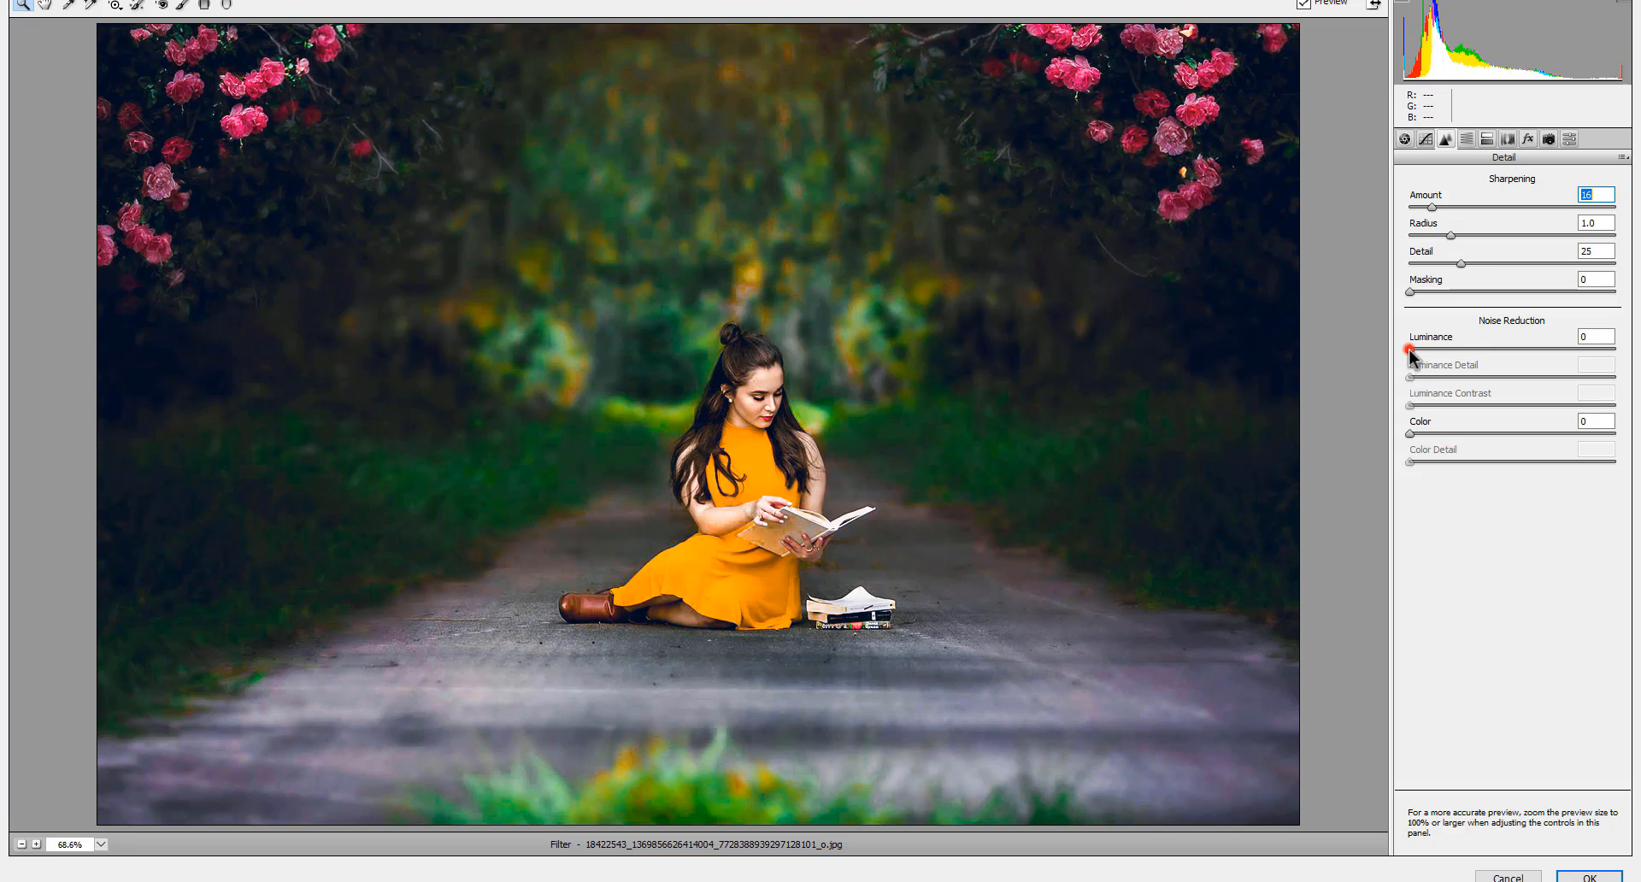
drag(1410, 351, 1447, 359)
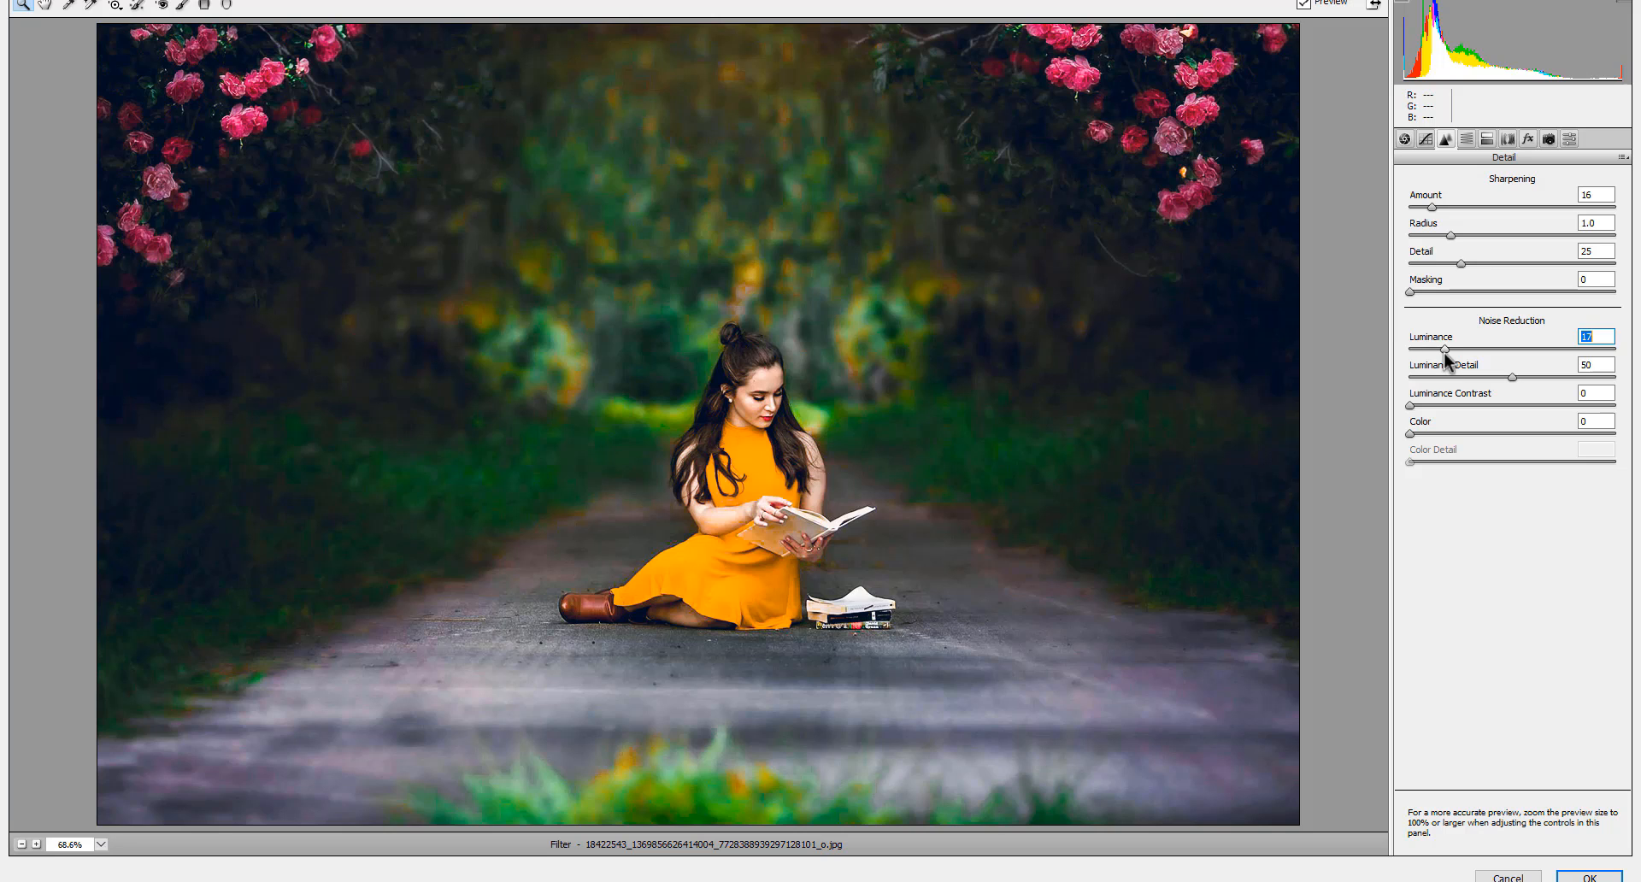
drag(1449, 234, 1467, 235)
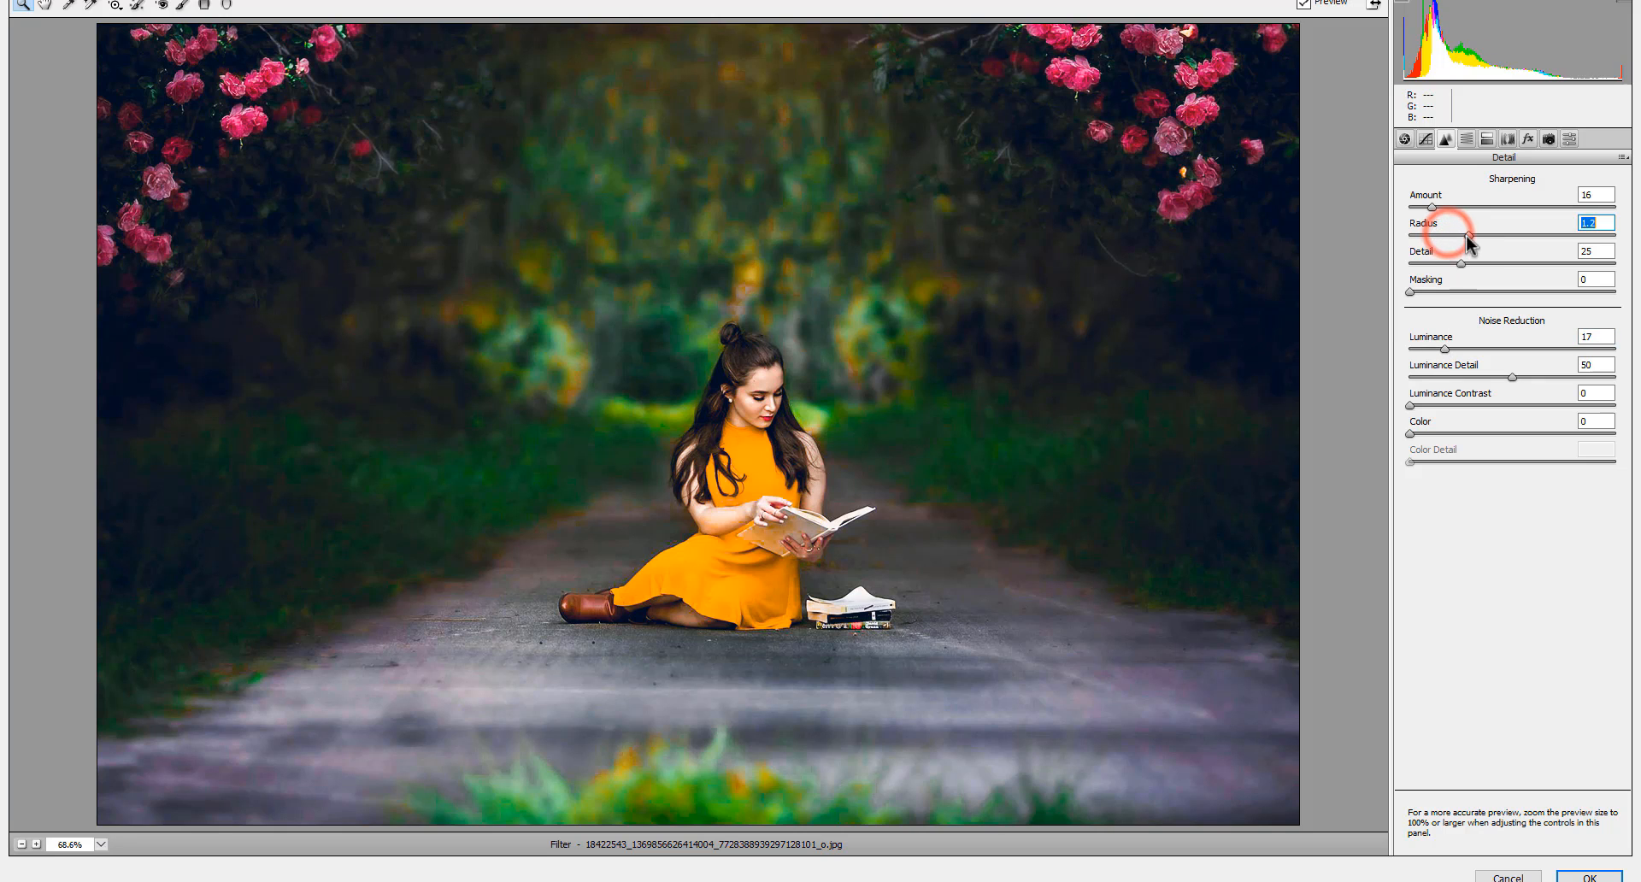
Add a Highlight Priority post-crop vignette with amount -11 and apply the Camera Raw adjustments to the layer.
click(1527, 139)
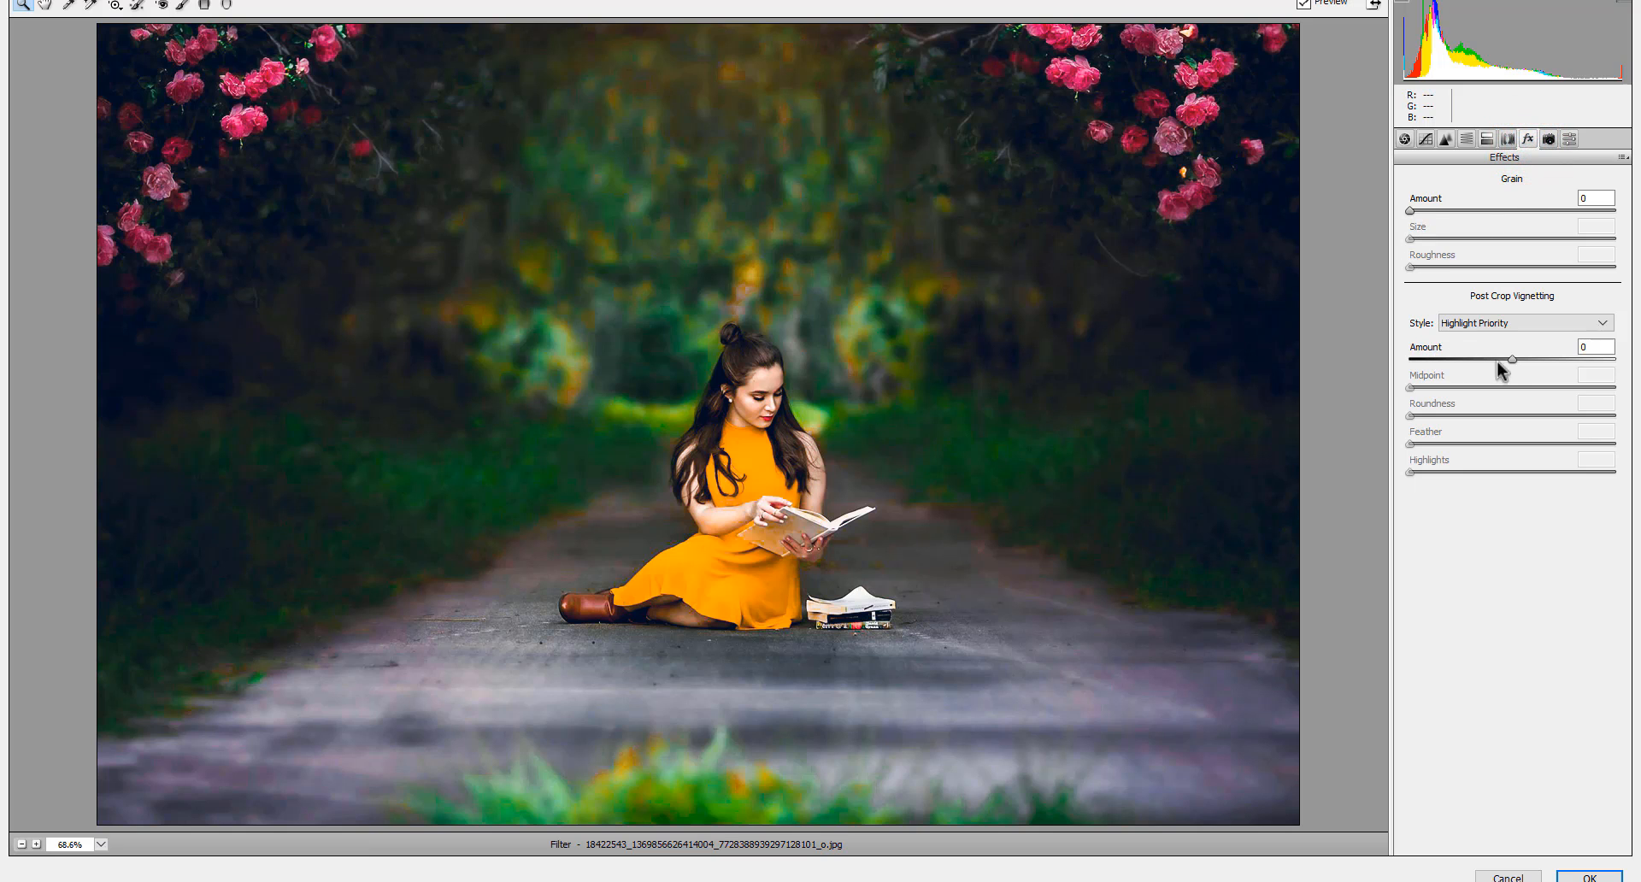
drag(1511, 361, 1503, 366)
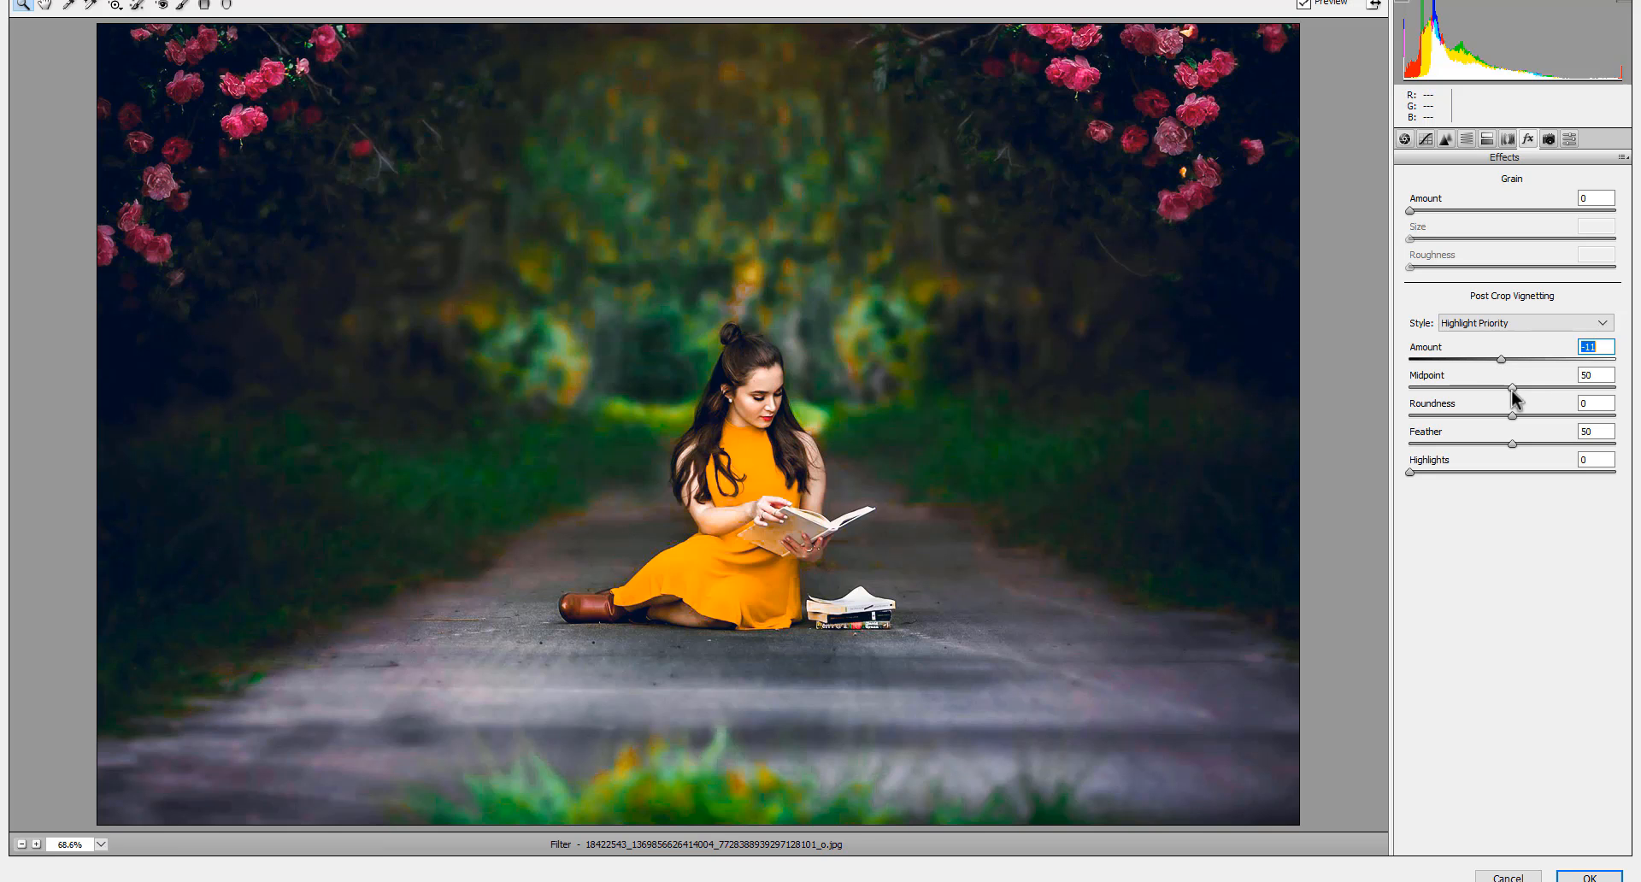
mouse_move(1513, 389)
mouse_down()
mouse_move(1464, 389)
mouse_move(1571, 388)
mouse_move(1513, 388)
mouse_up()
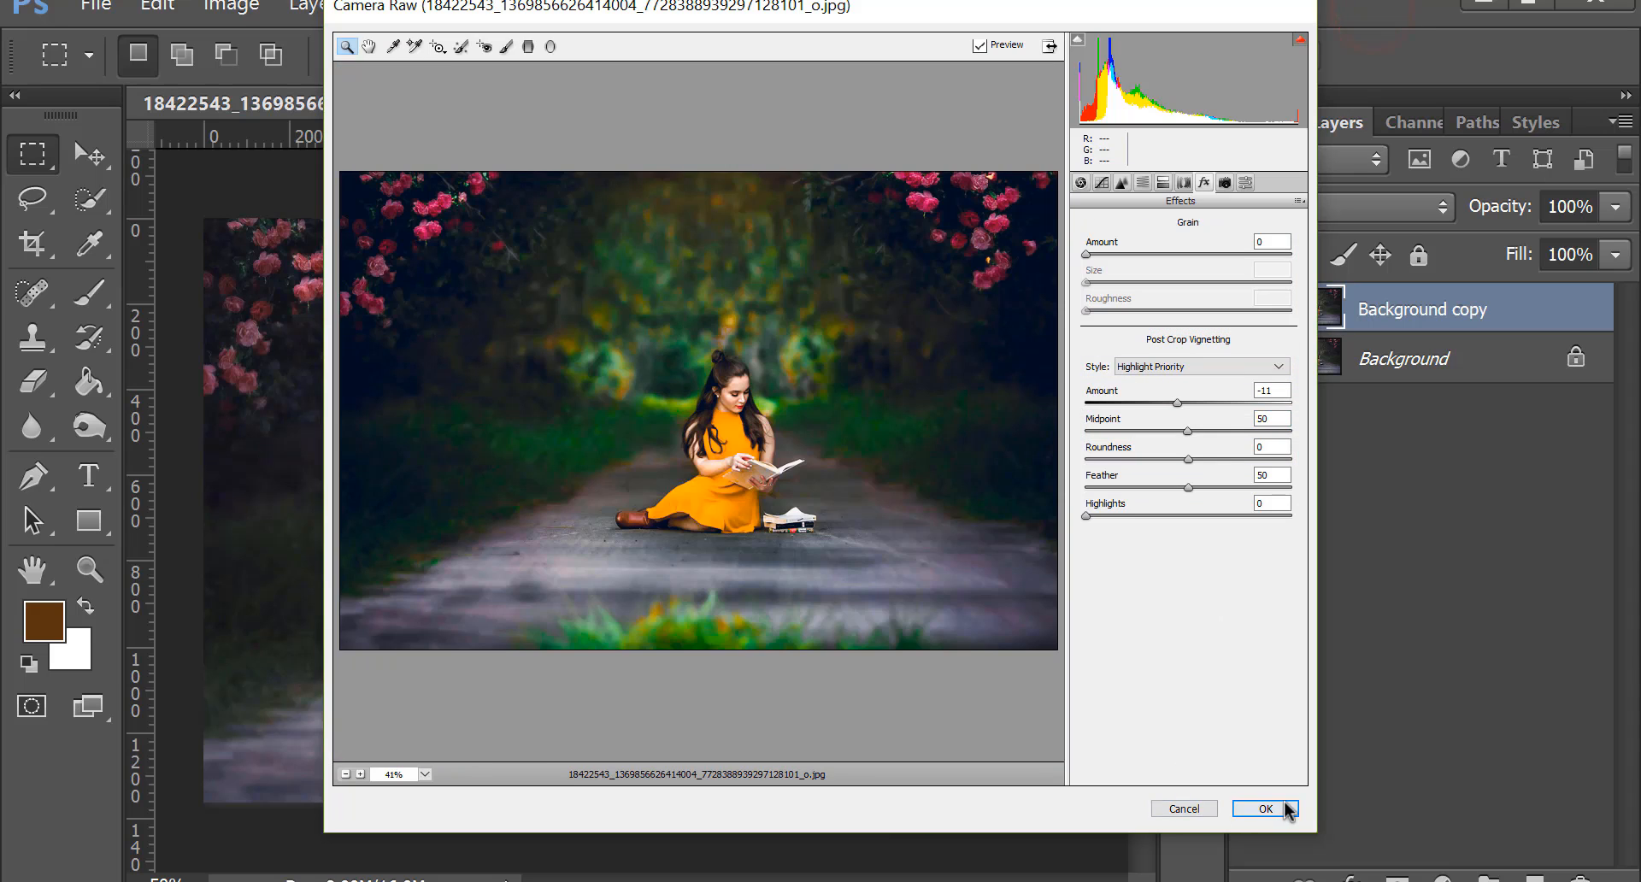
click(1589, 878)
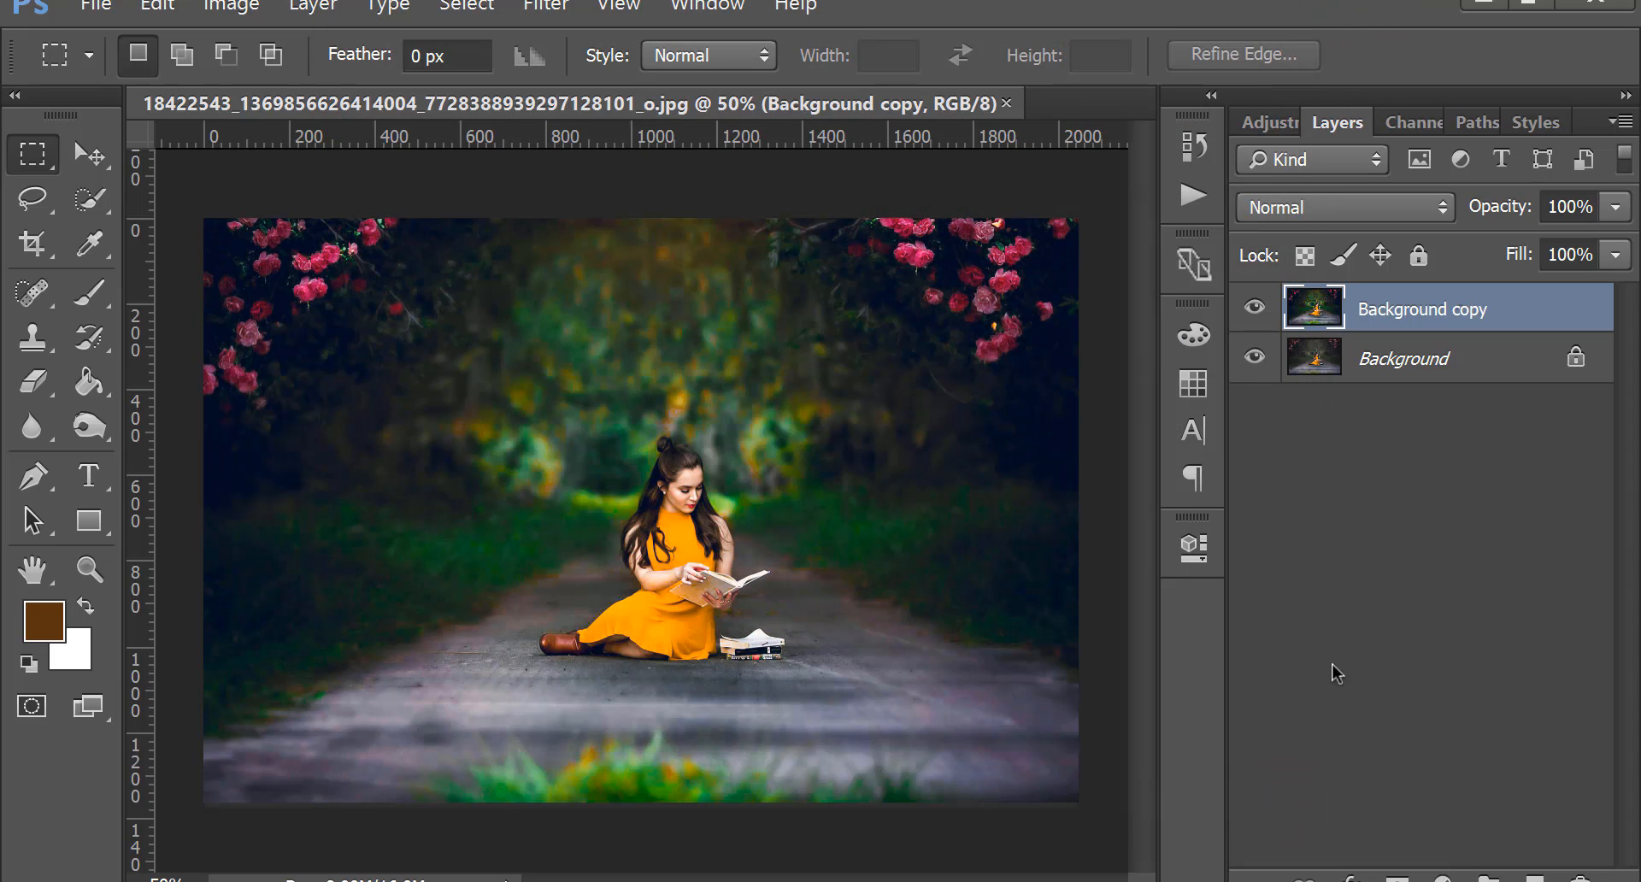
Compare the photo before and after the edit by hiding and showing the Background copy layer.
click(1254, 305)
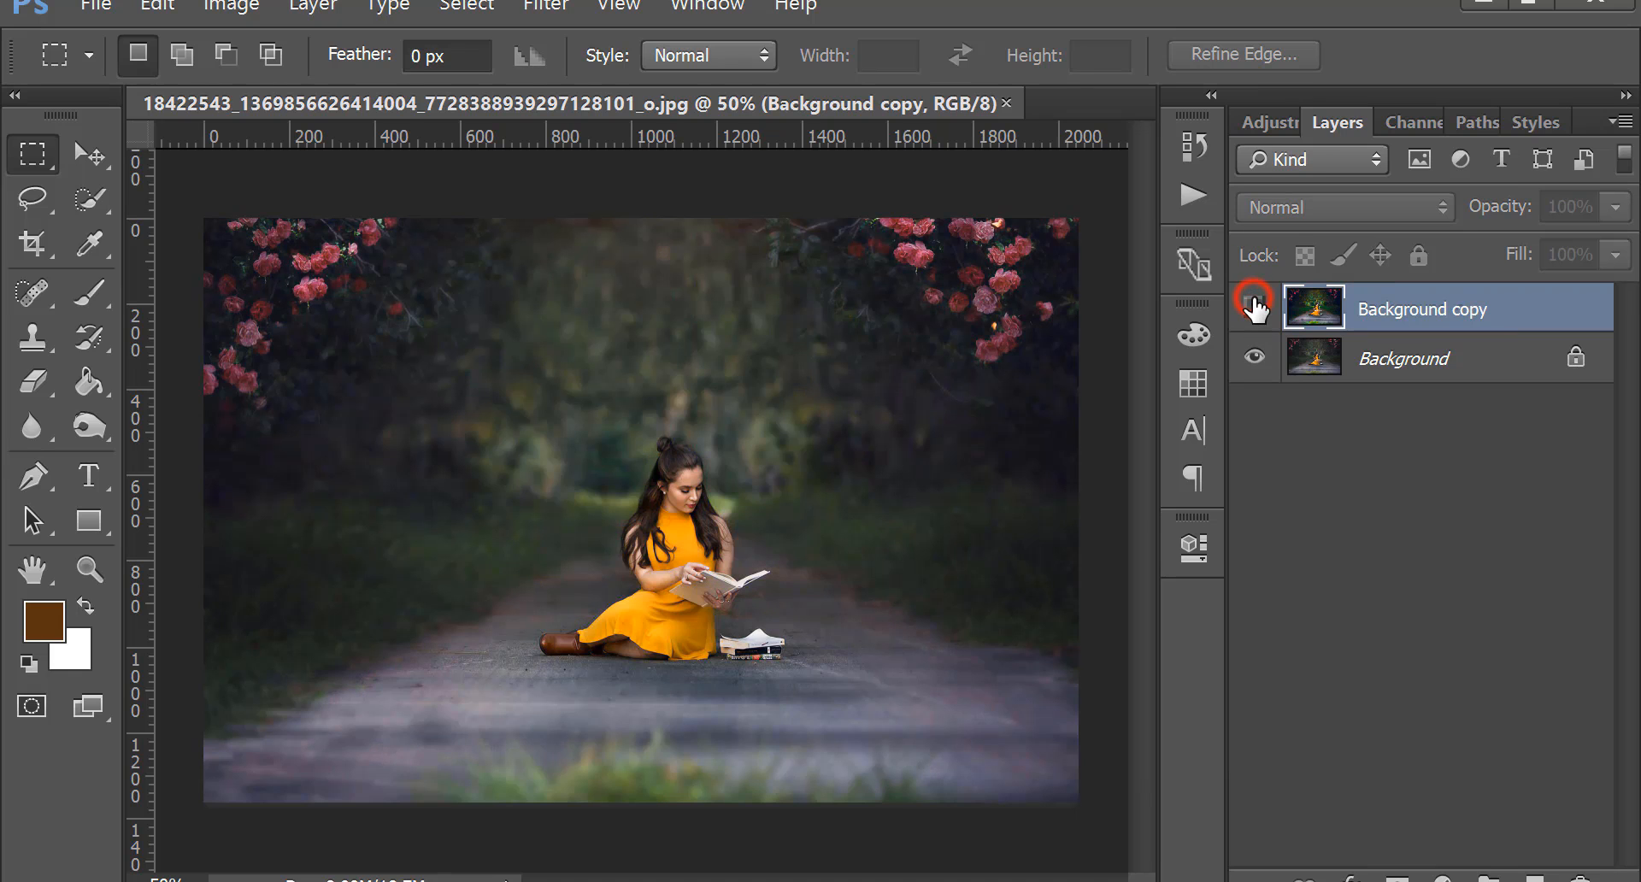
click(1253, 306)
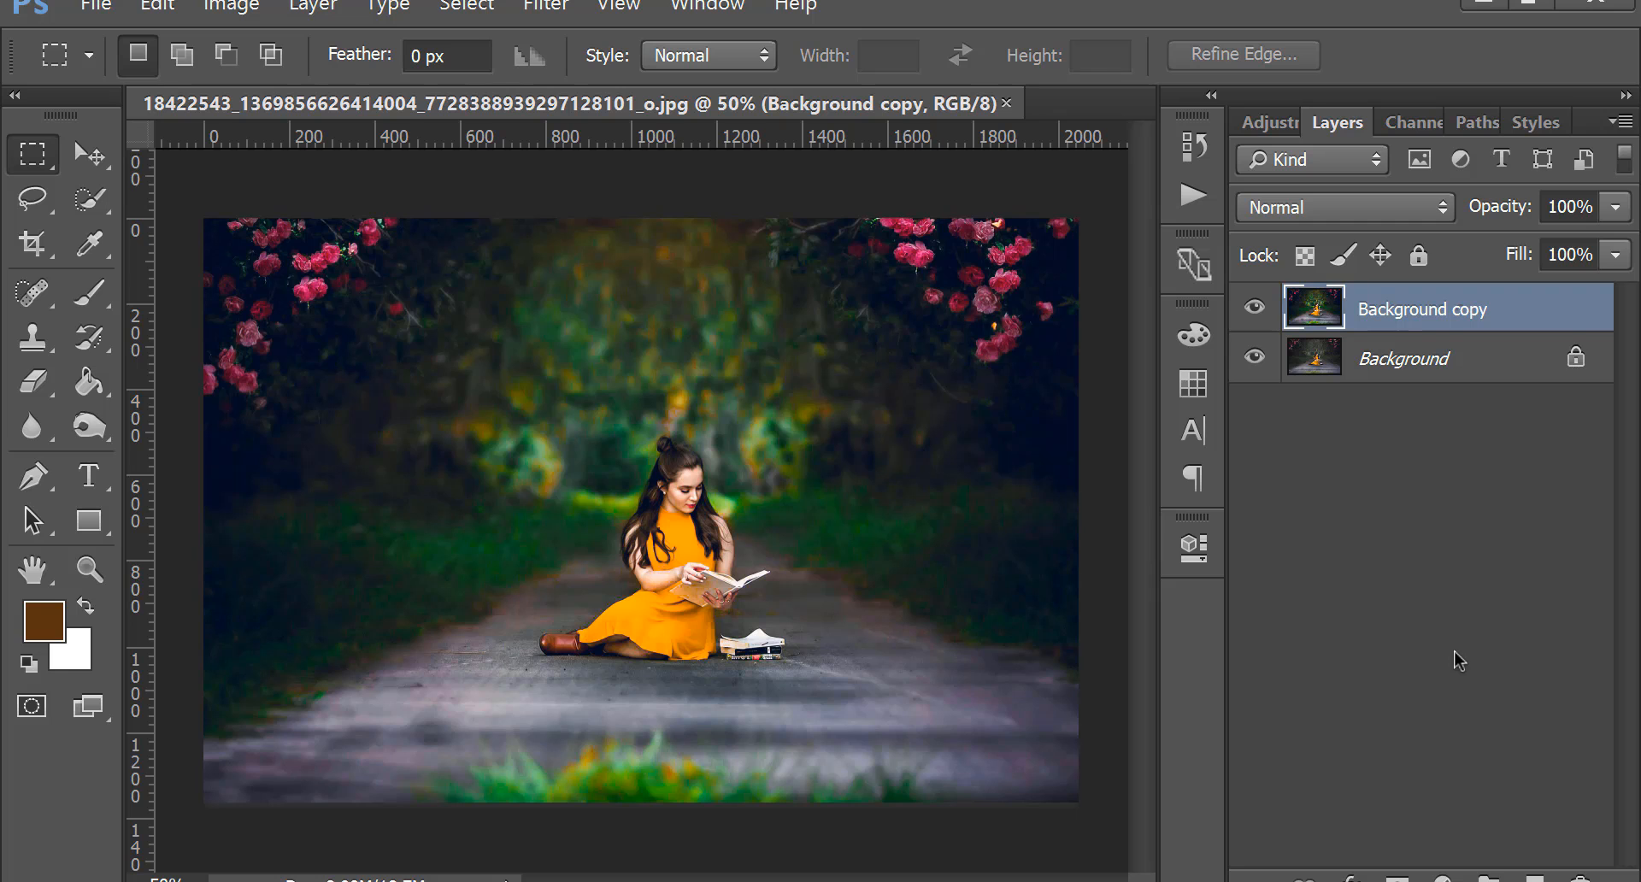
Add a Gradient Map adjustment layer above the Background copy using the Violet, Orange gradient preset.
click(1442, 878)
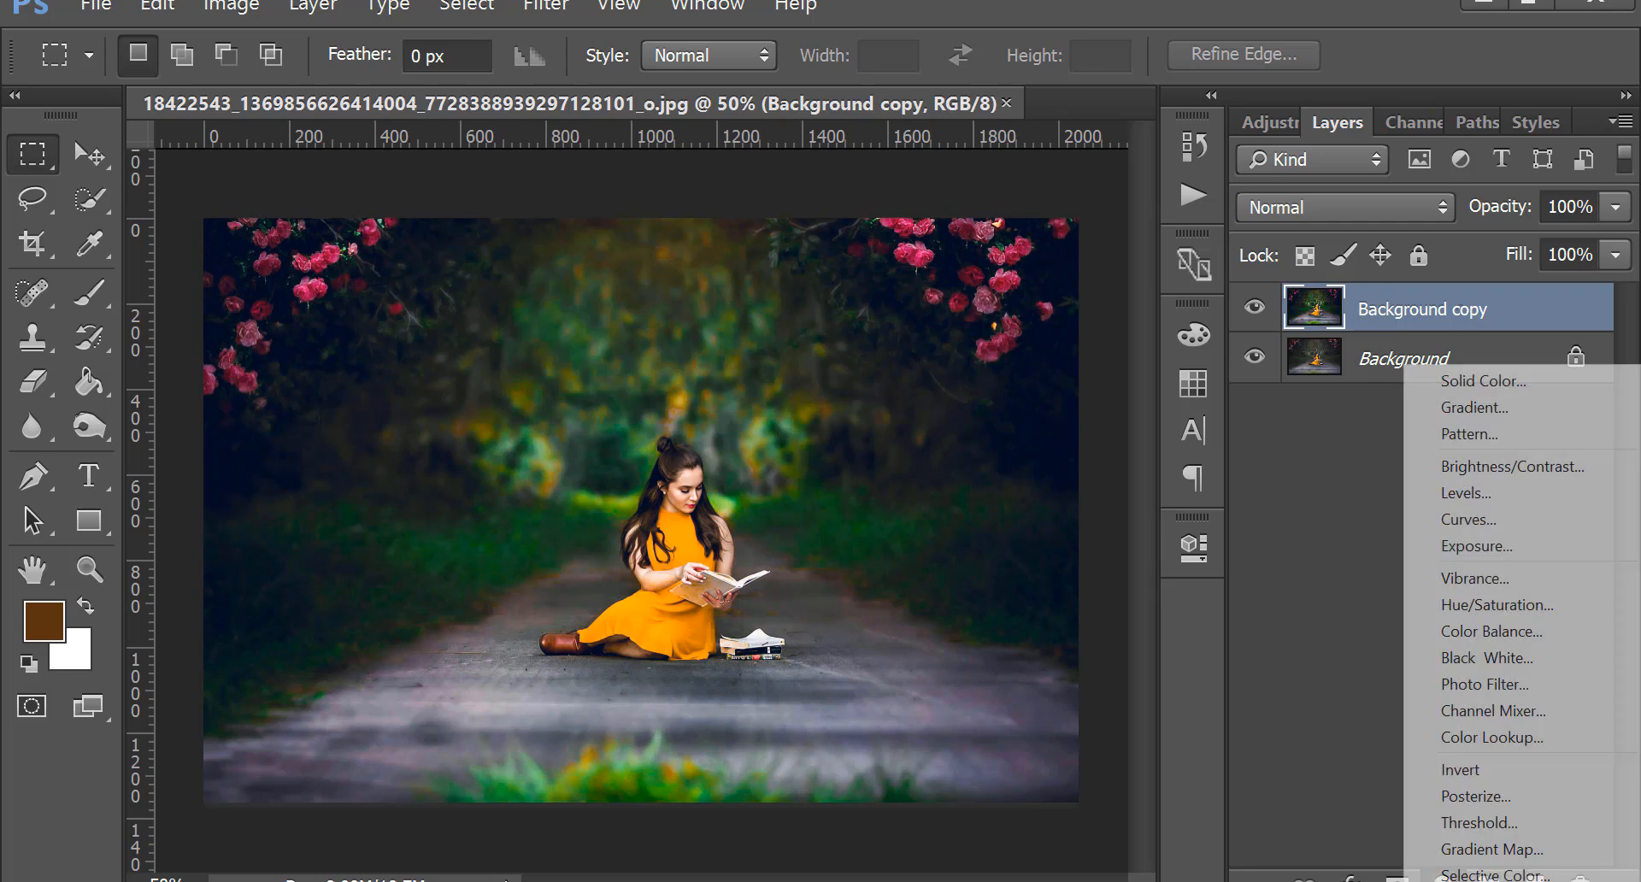
click(1529, 850)
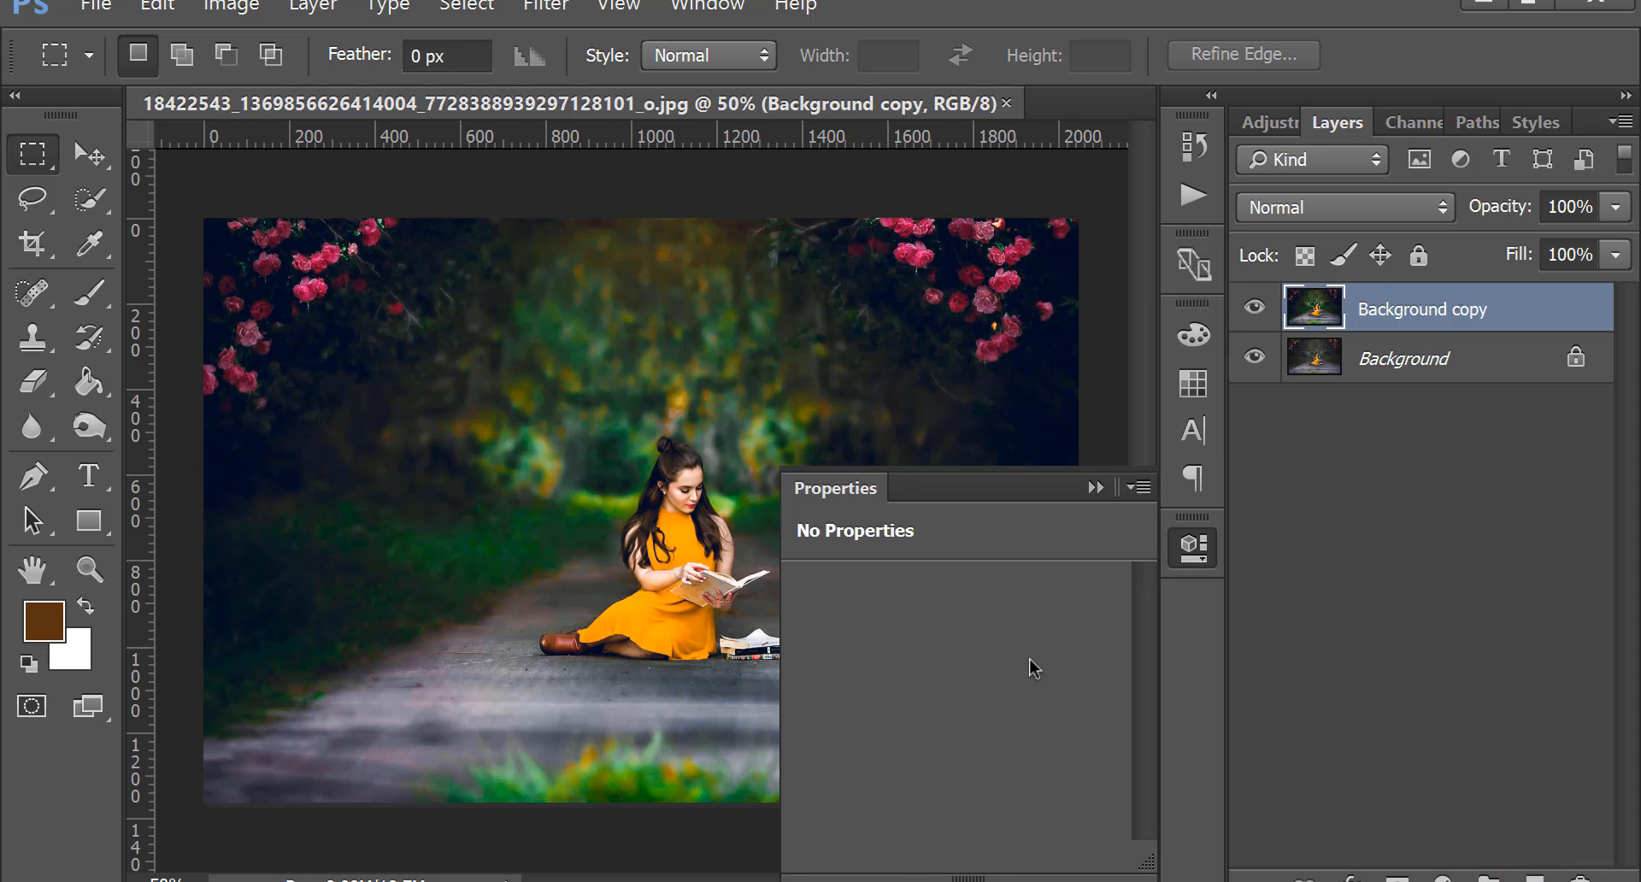
click(912, 609)
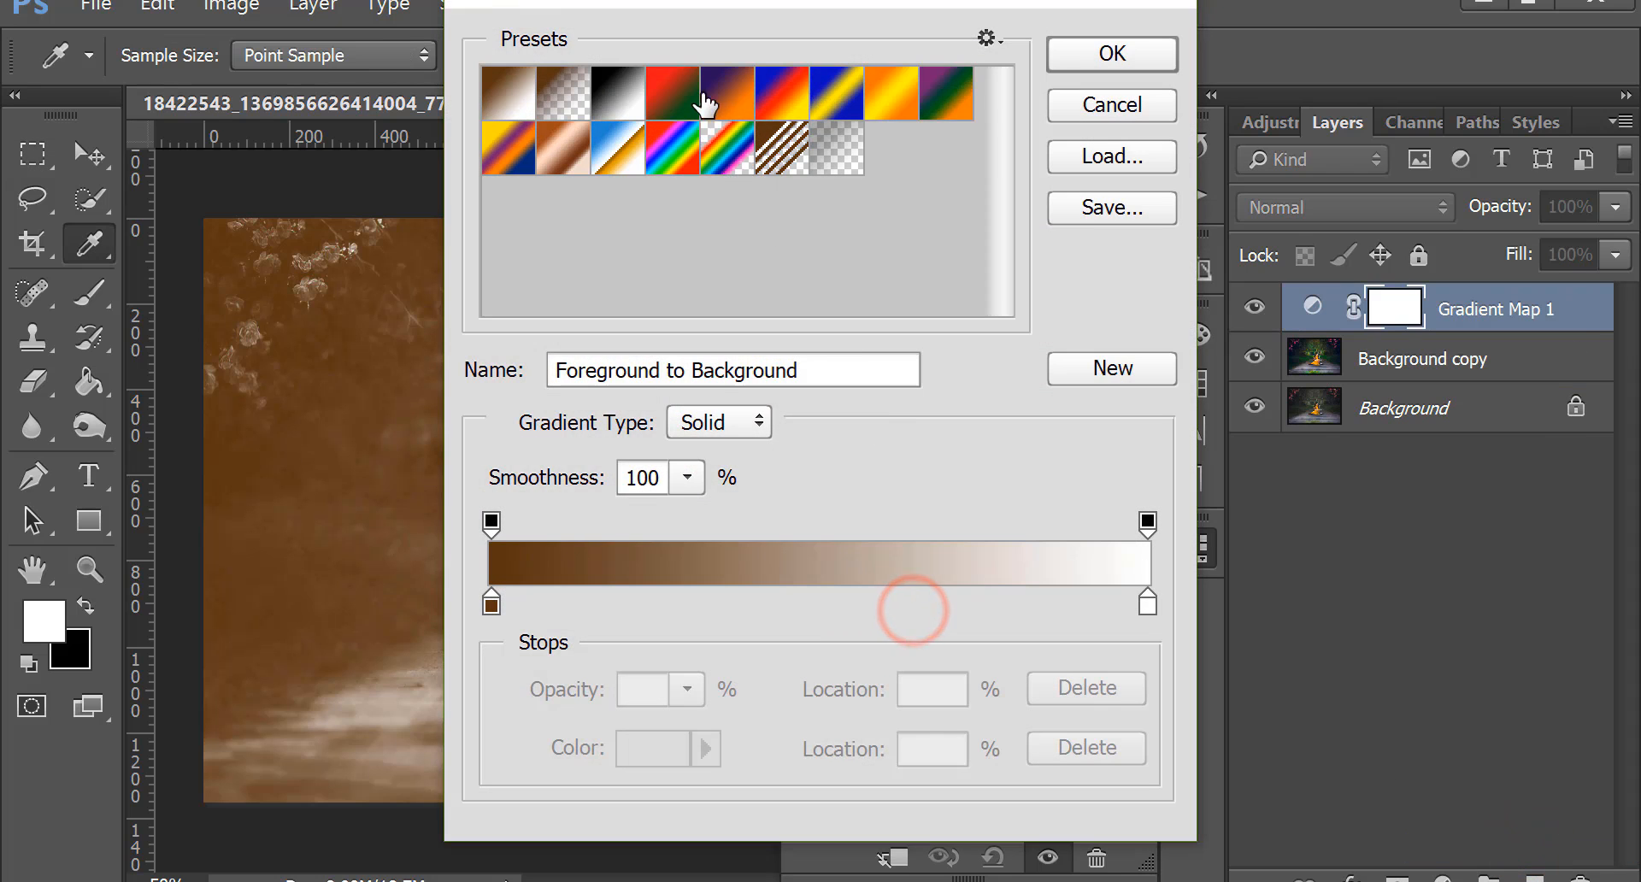
click(720, 95)
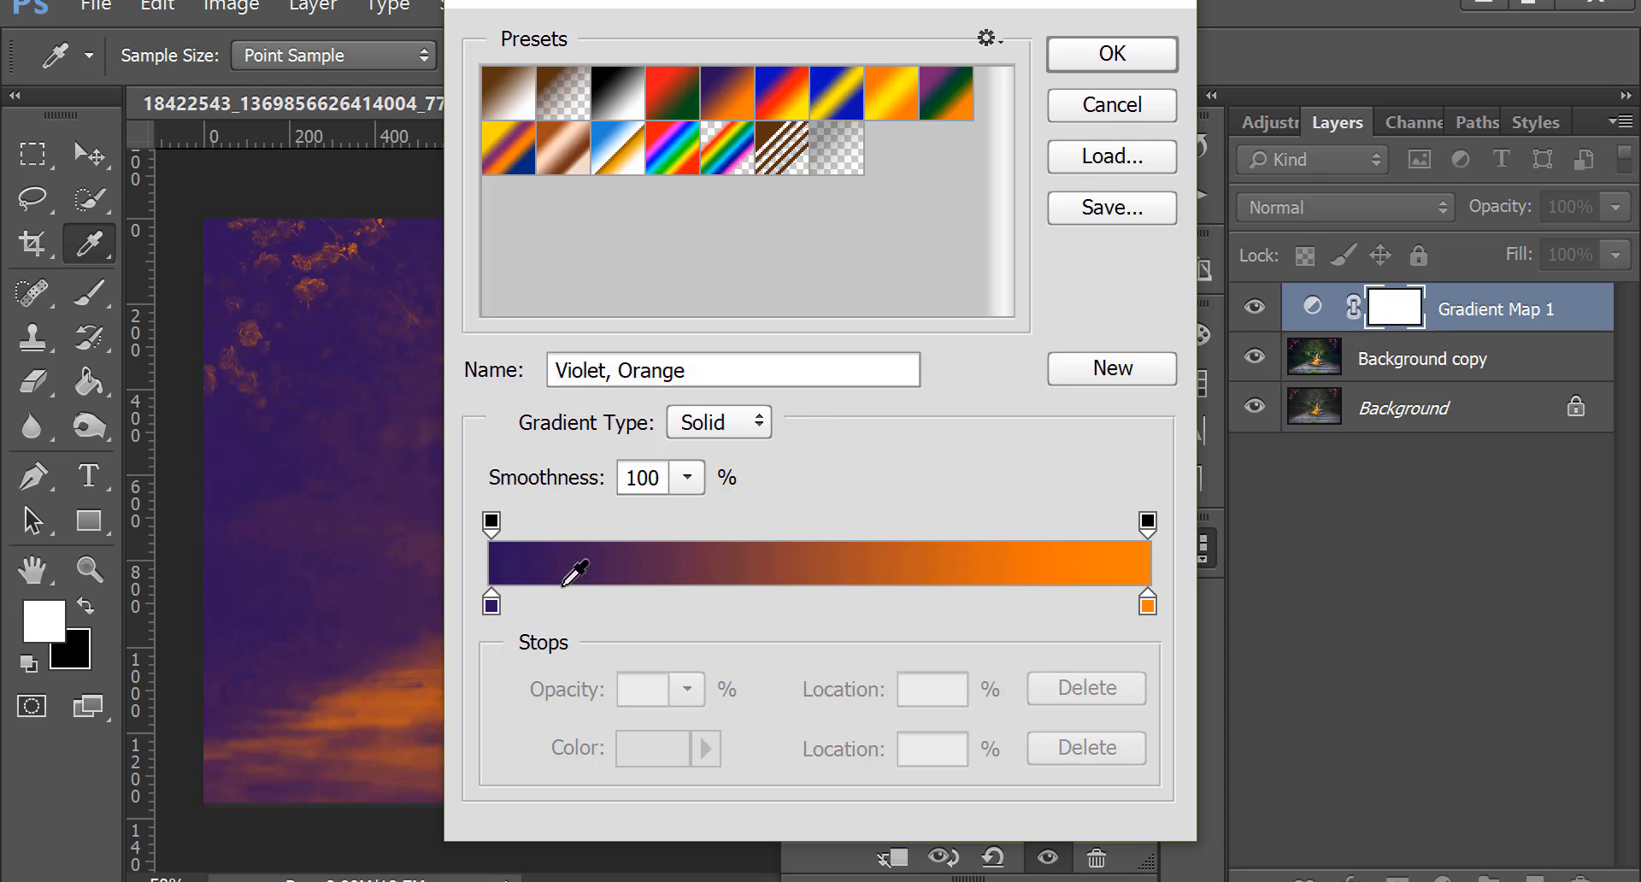
Recolor the gradient's violet stop at location 0% to a medium blue and apply the edited gradient.
click(491, 603)
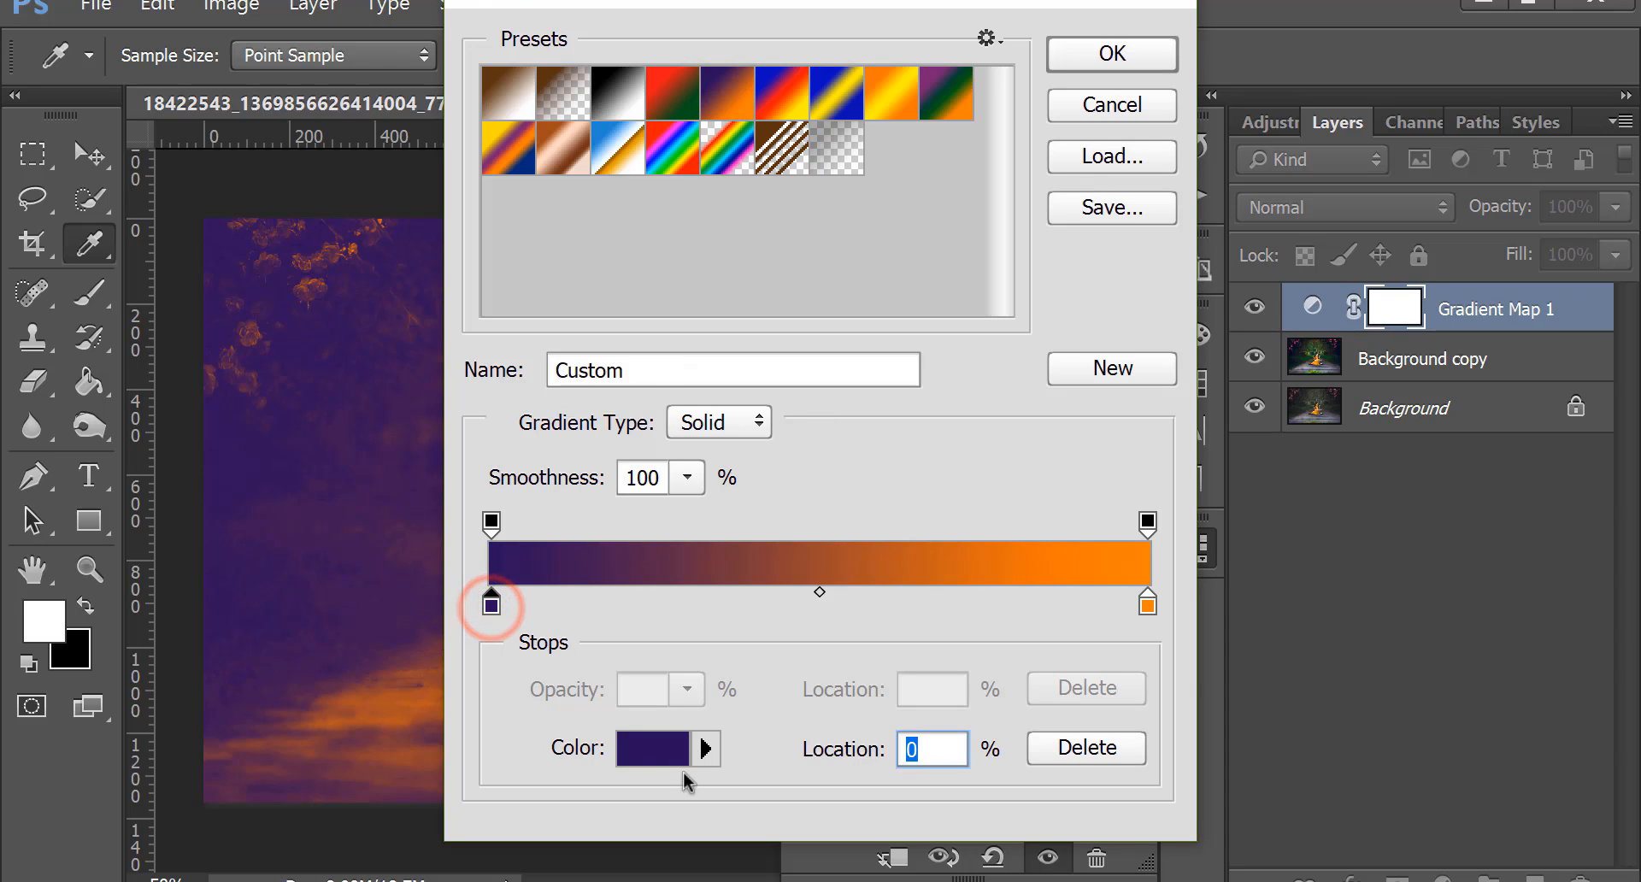
click(641, 752)
click(857, 312)
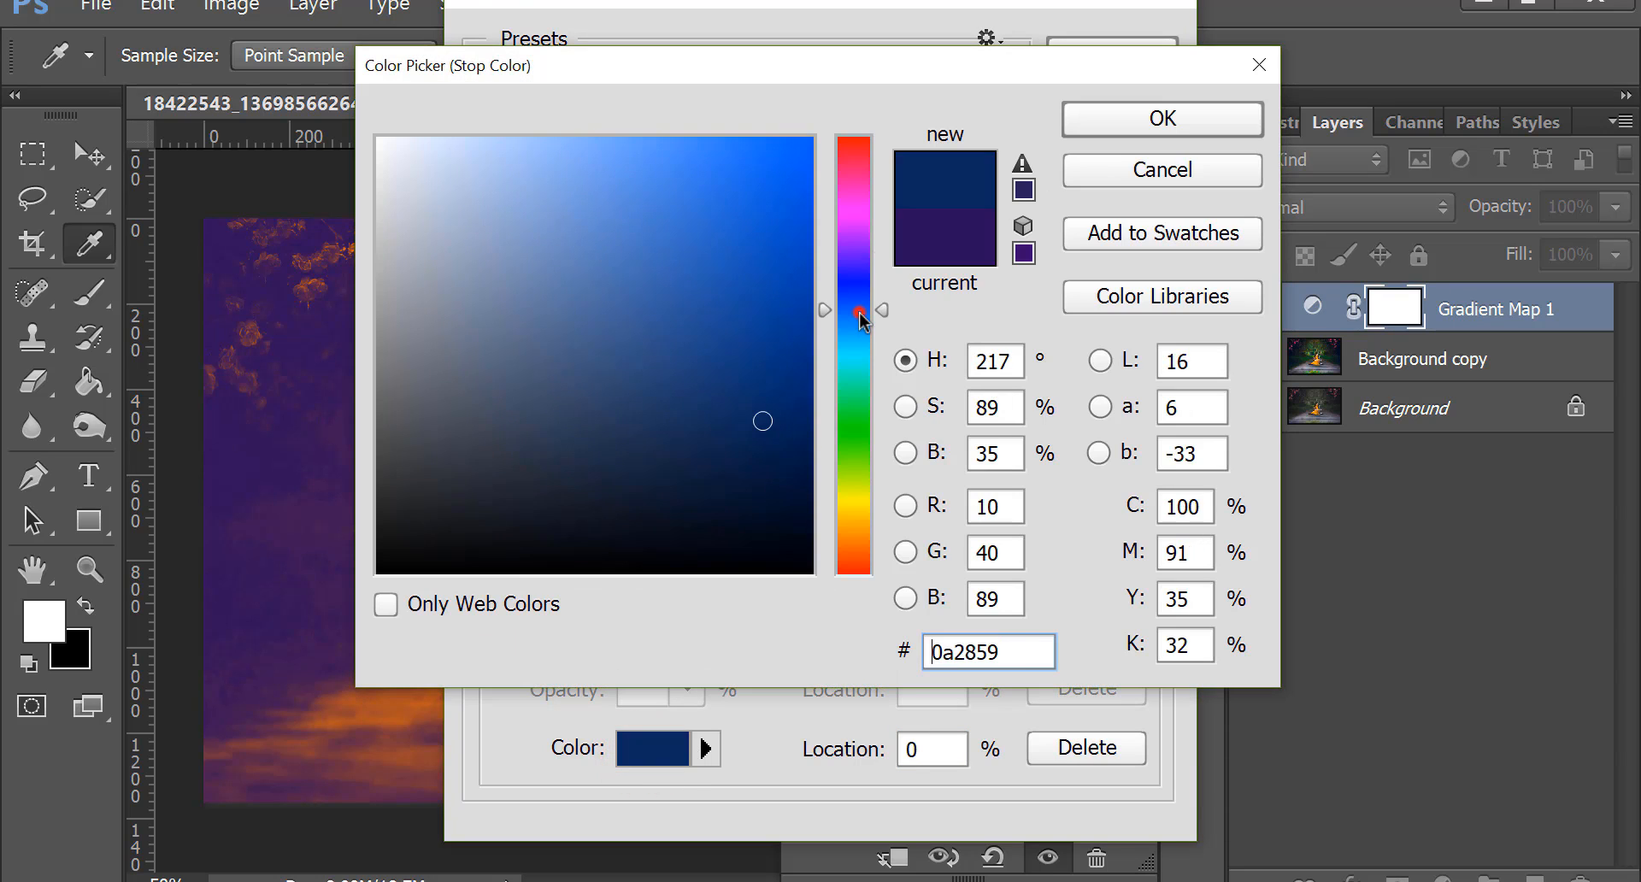
click(796, 339)
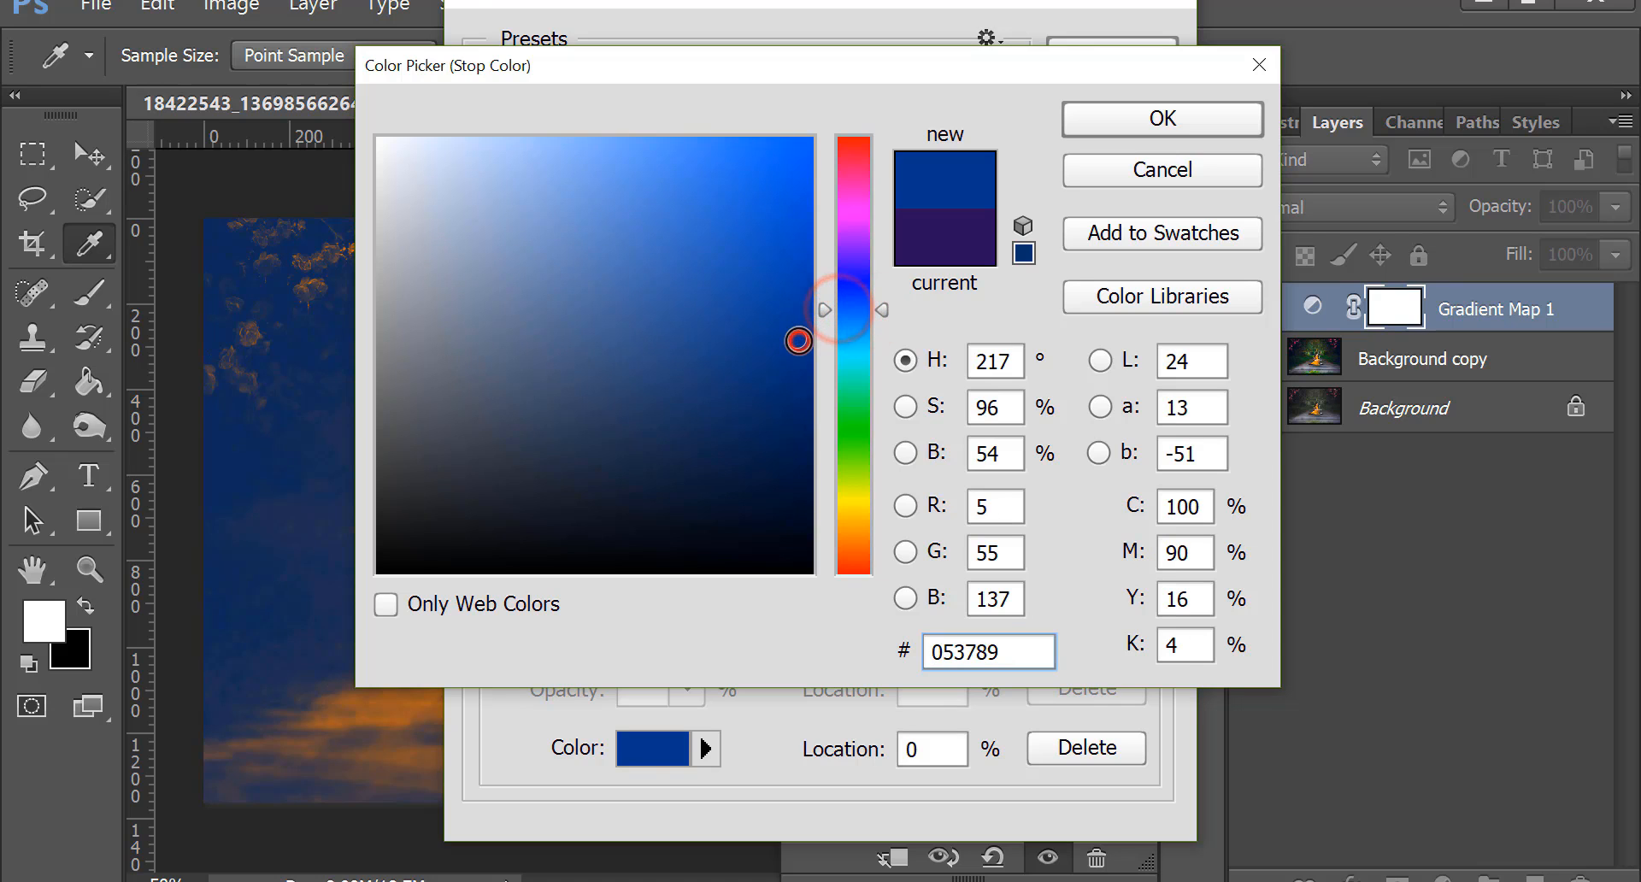
click(853, 338)
click(1103, 127)
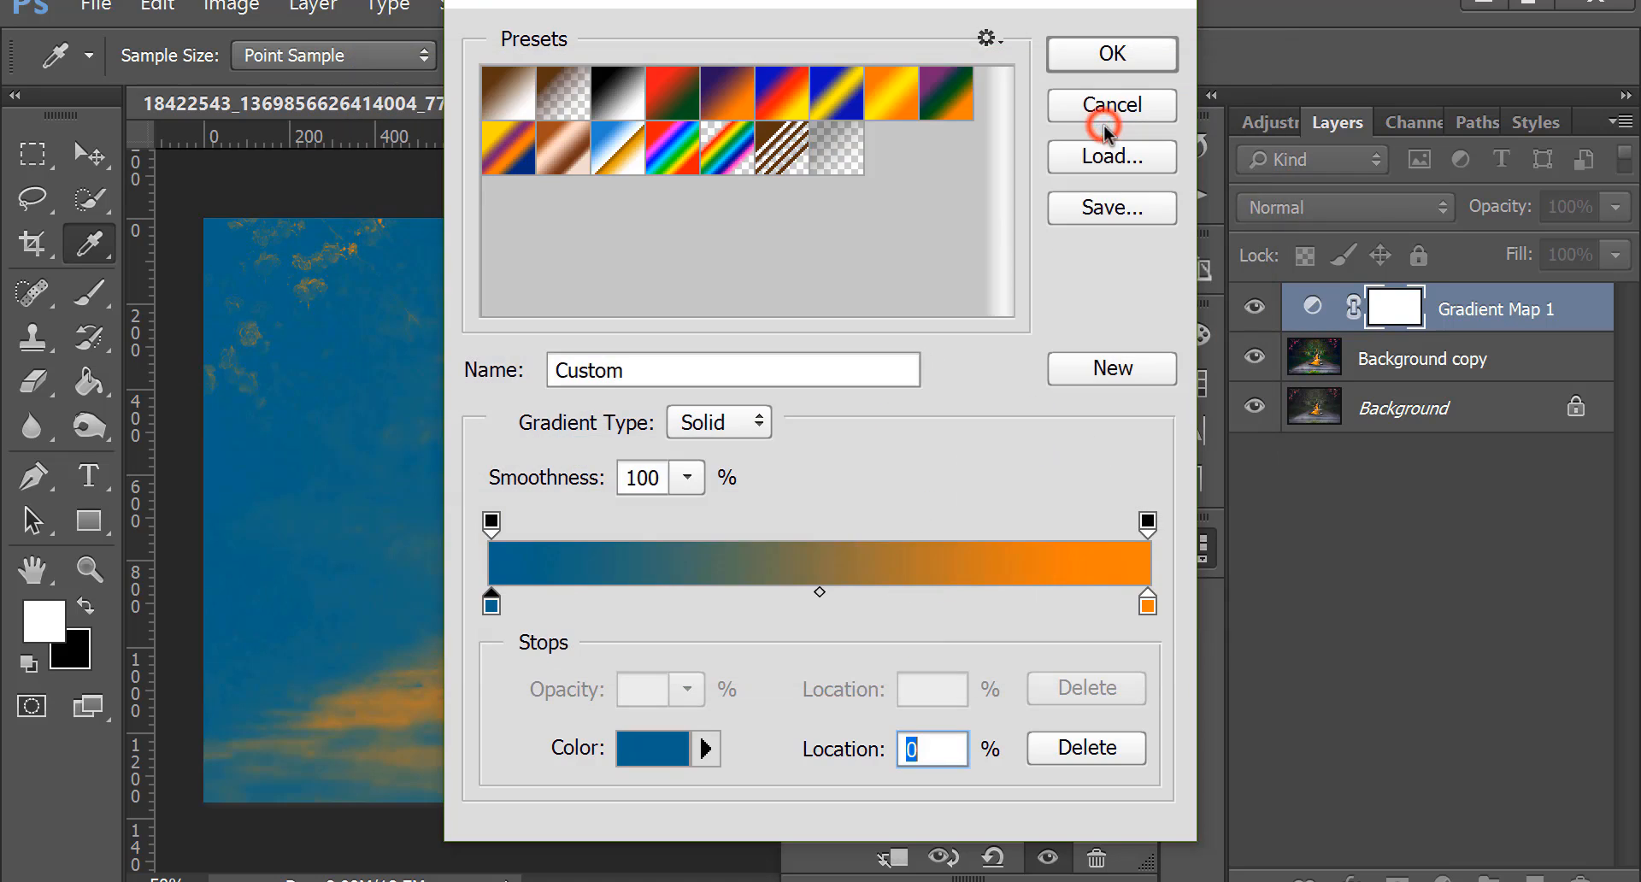
click(1109, 60)
Set the Gradient Map layer's blend mode to Soft Light and its fill to 15%.
click(1353, 209)
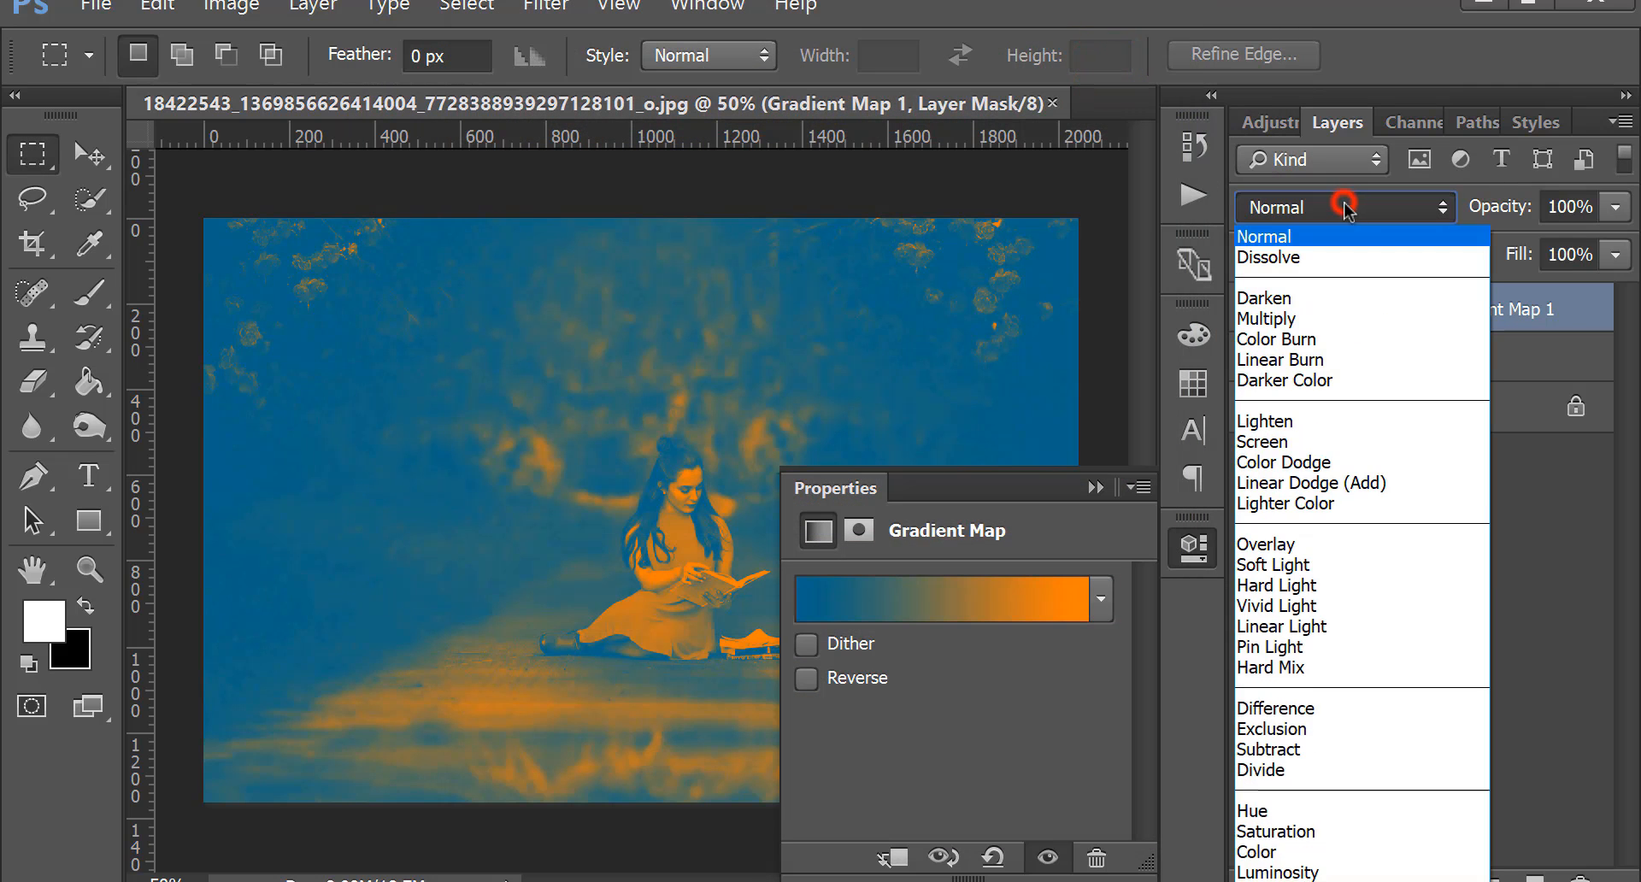
click(1324, 729)
click(1095, 488)
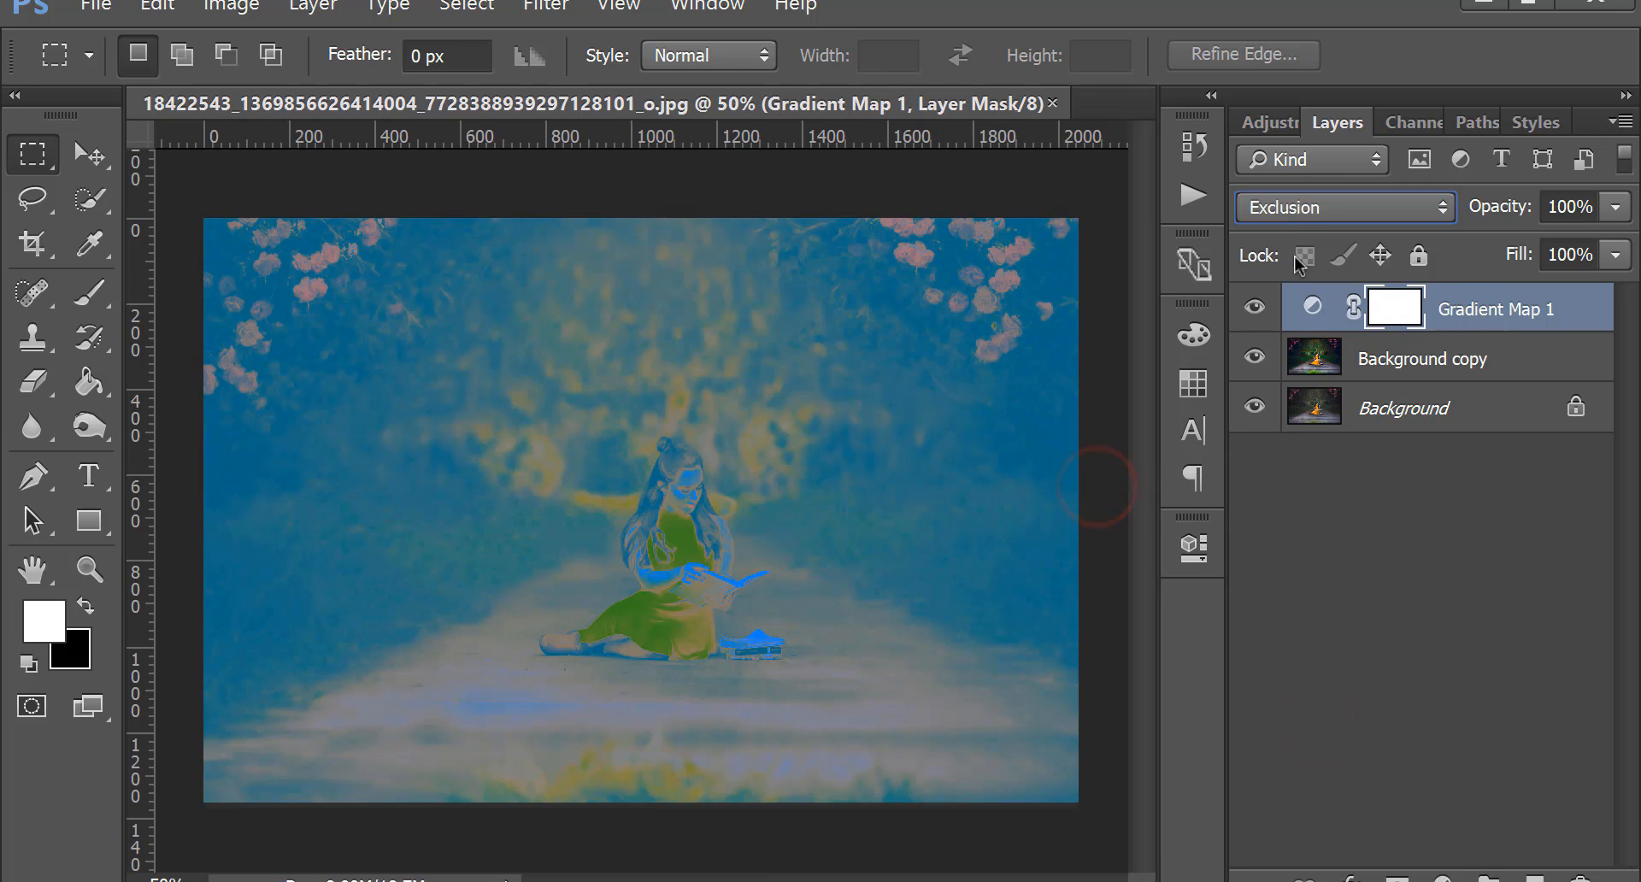
click(1301, 209)
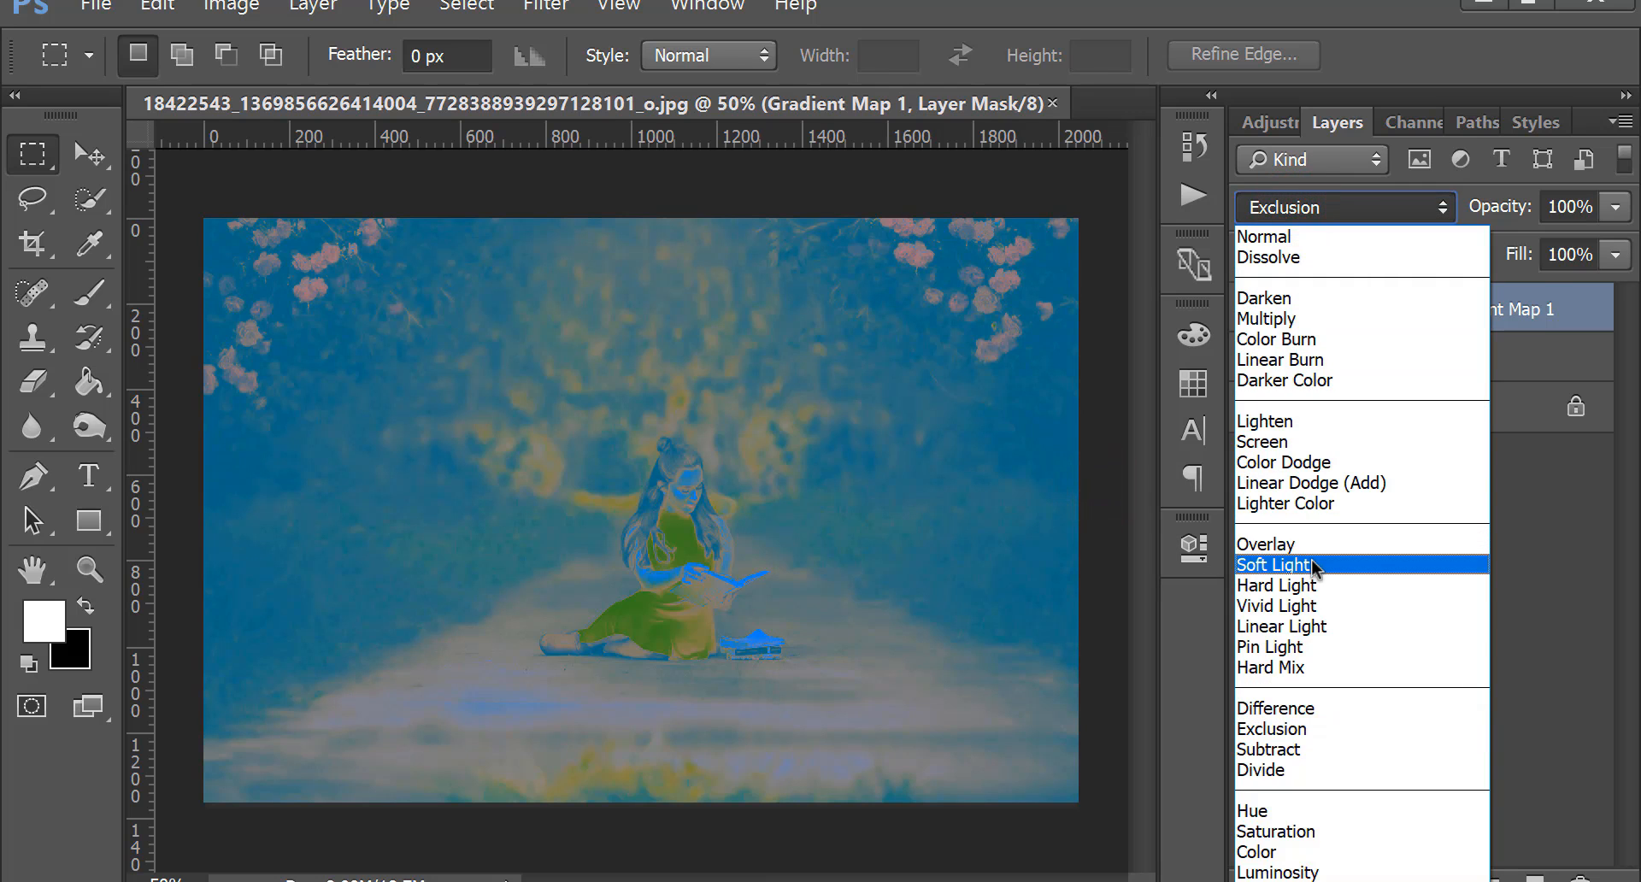
click(1312, 563)
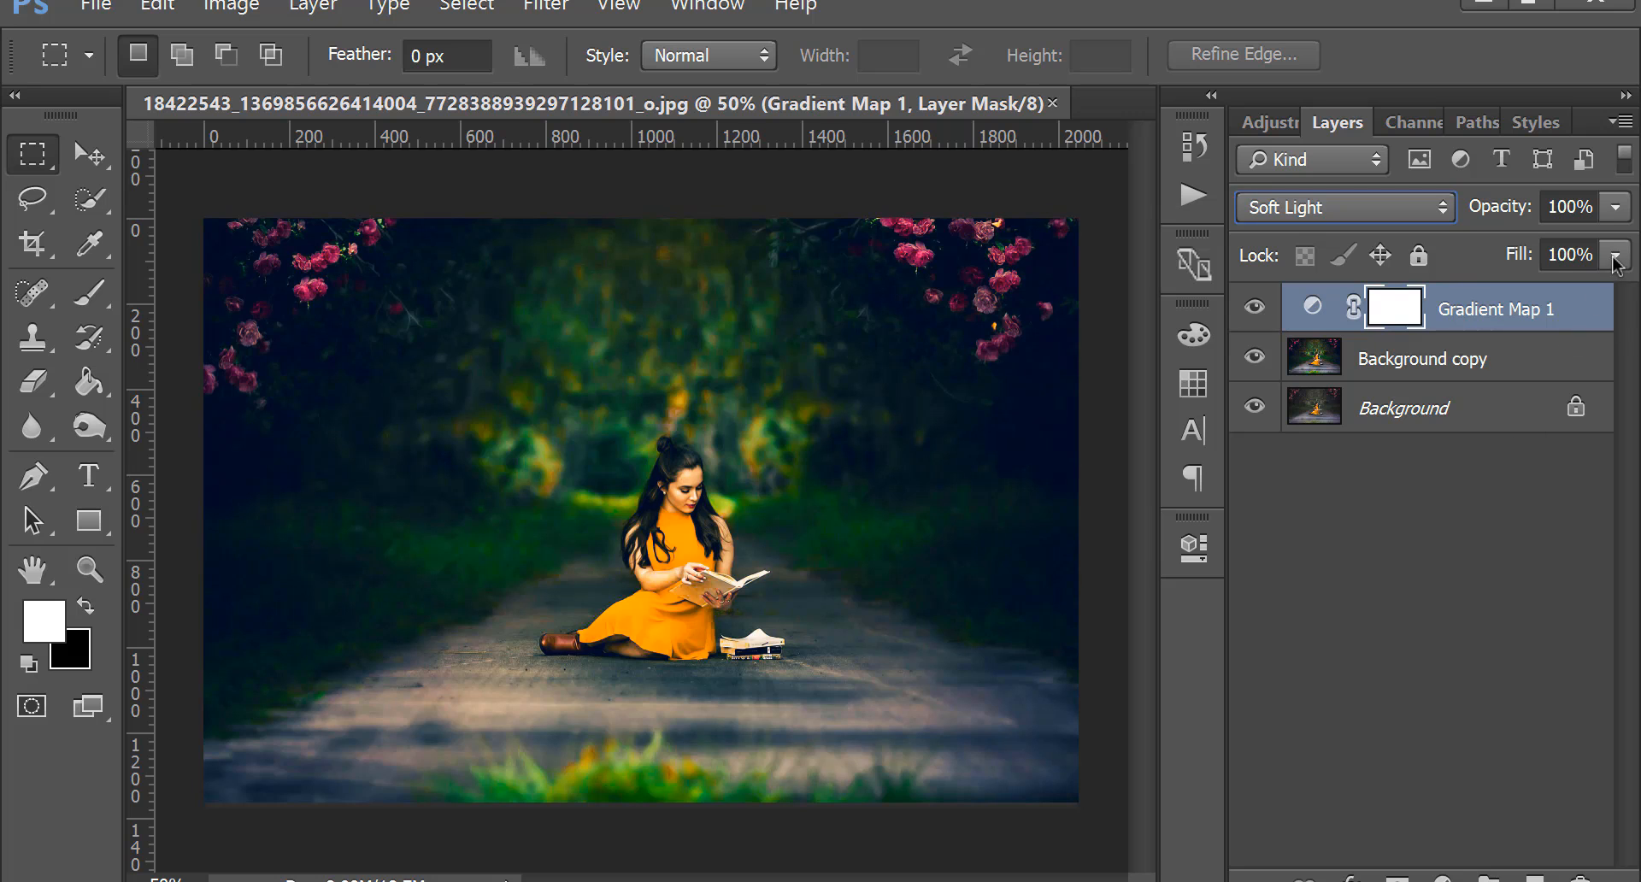
click(1615, 257)
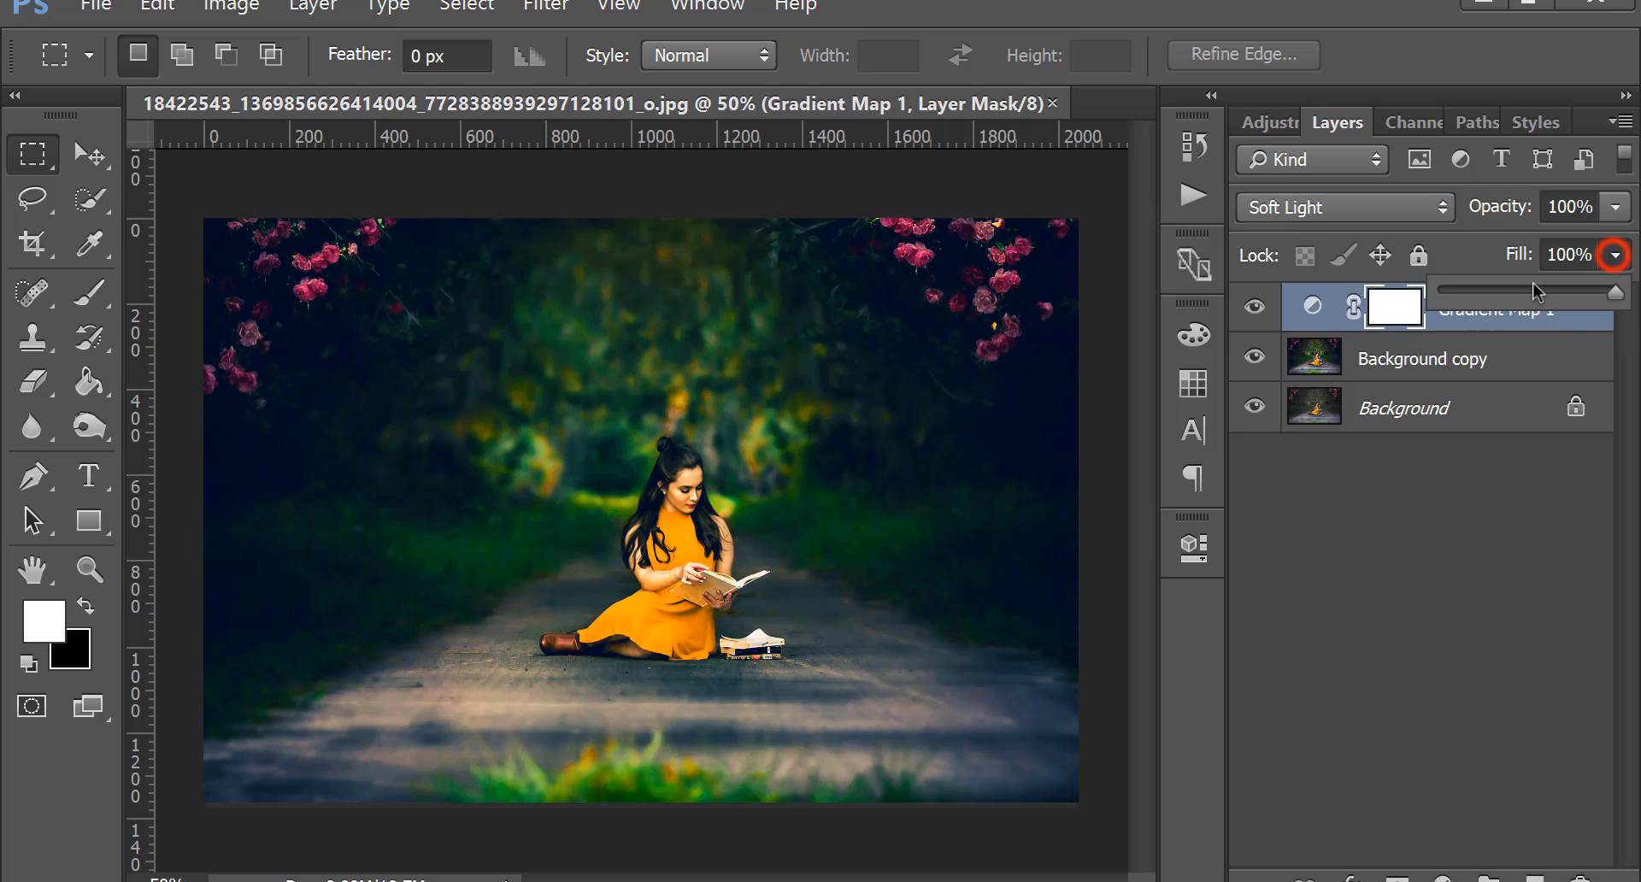
drag(1487, 297, 1483, 295)
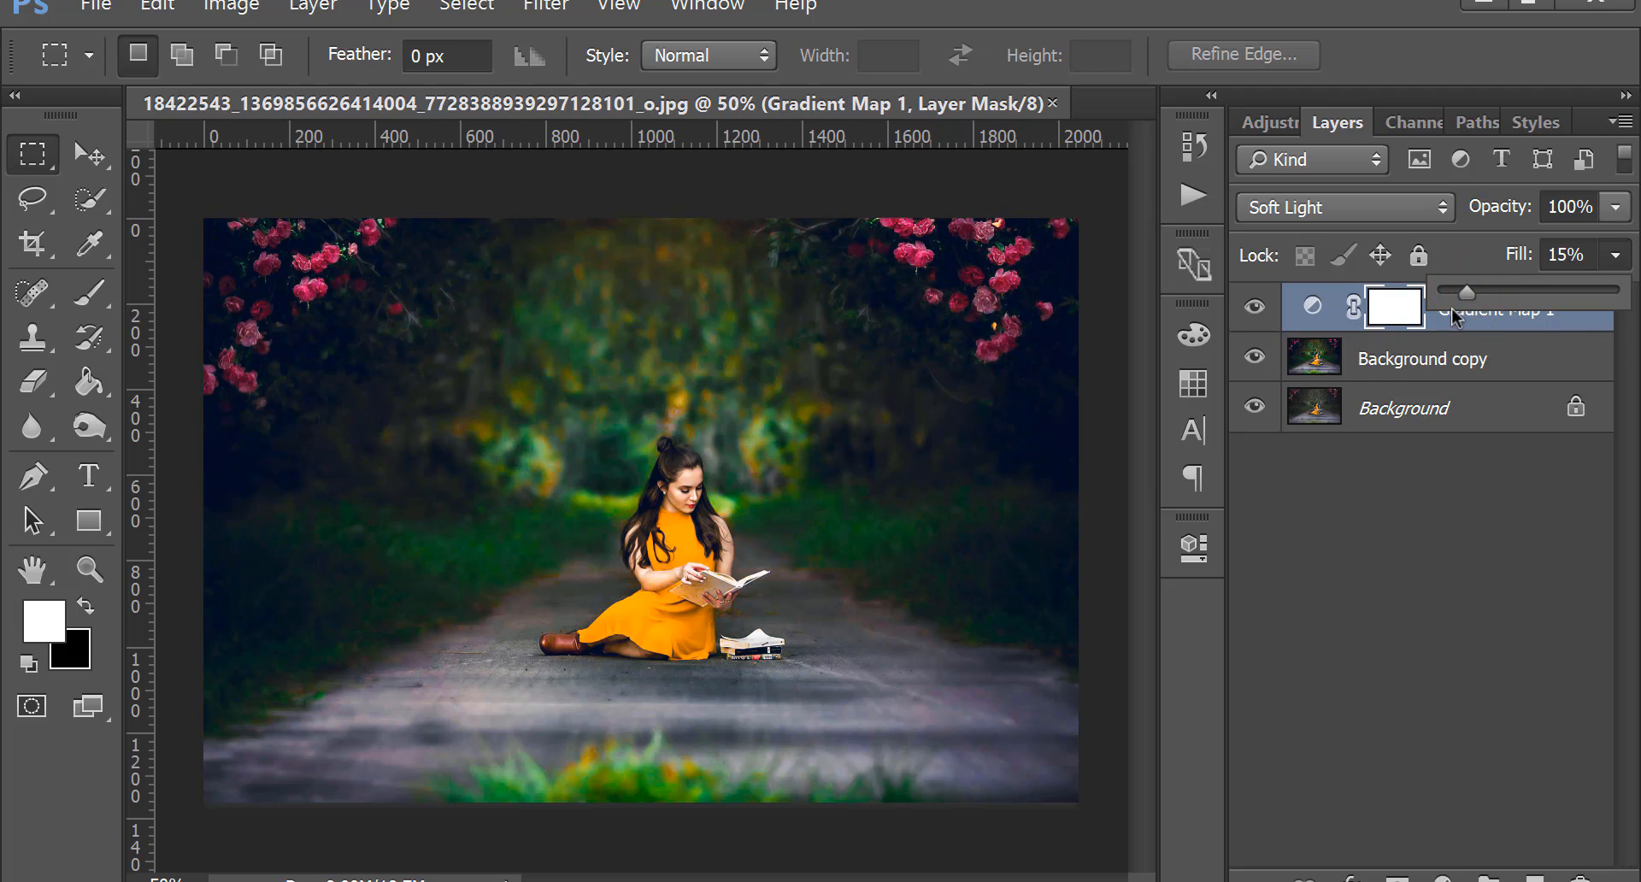
Paint black over the woman on the Gradient Map layer's mask with a size 100 brush at 76% opacity.
click(1389, 308)
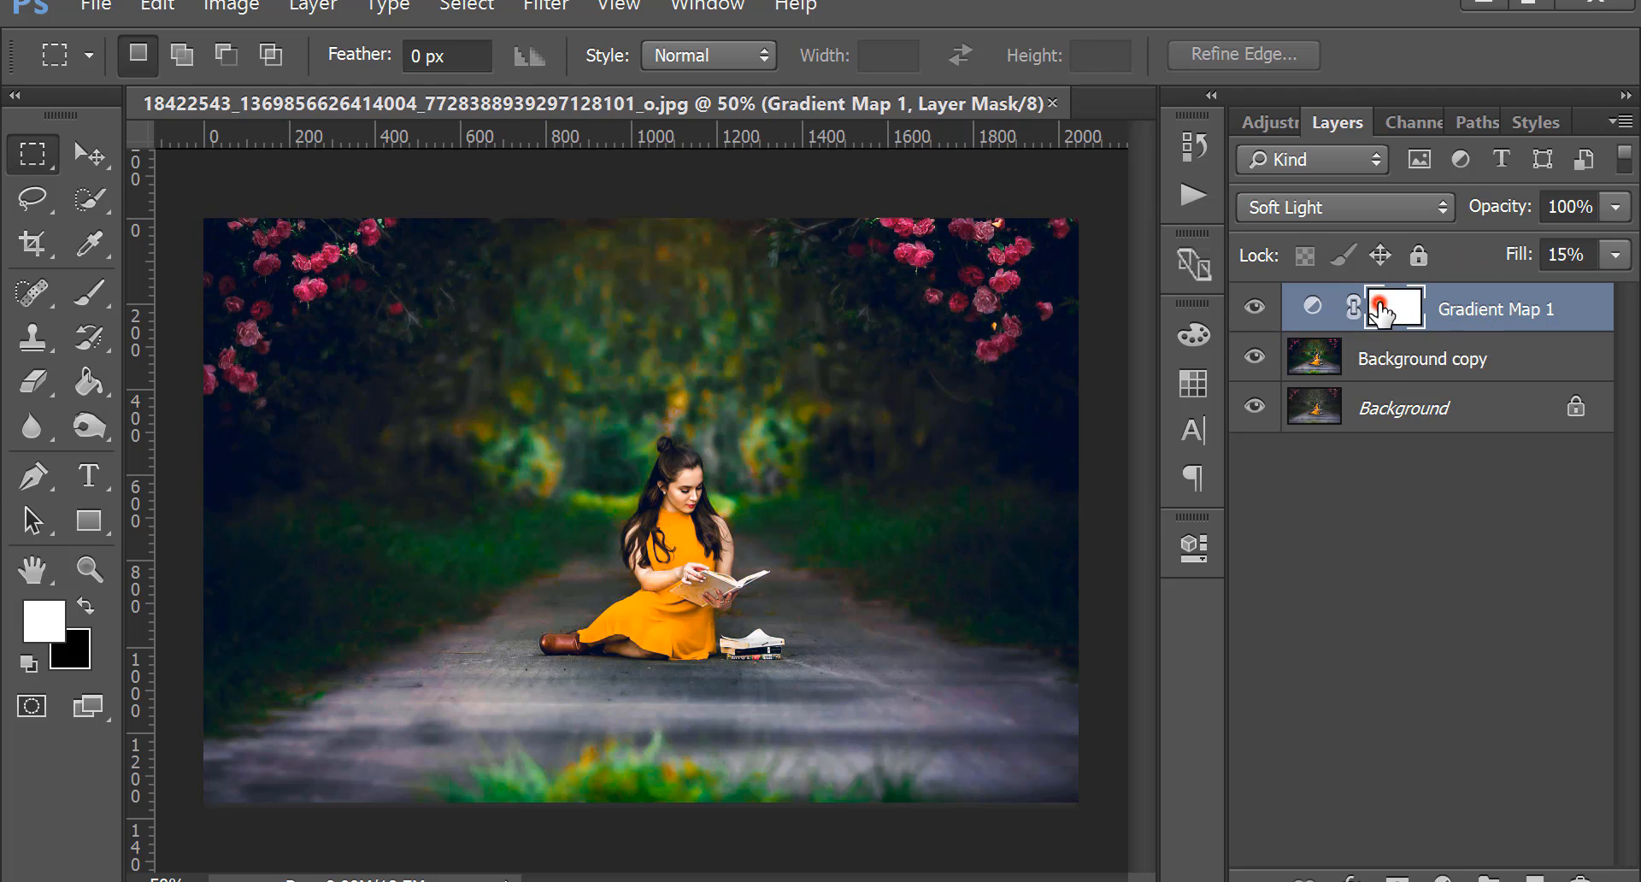
click(85, 306)
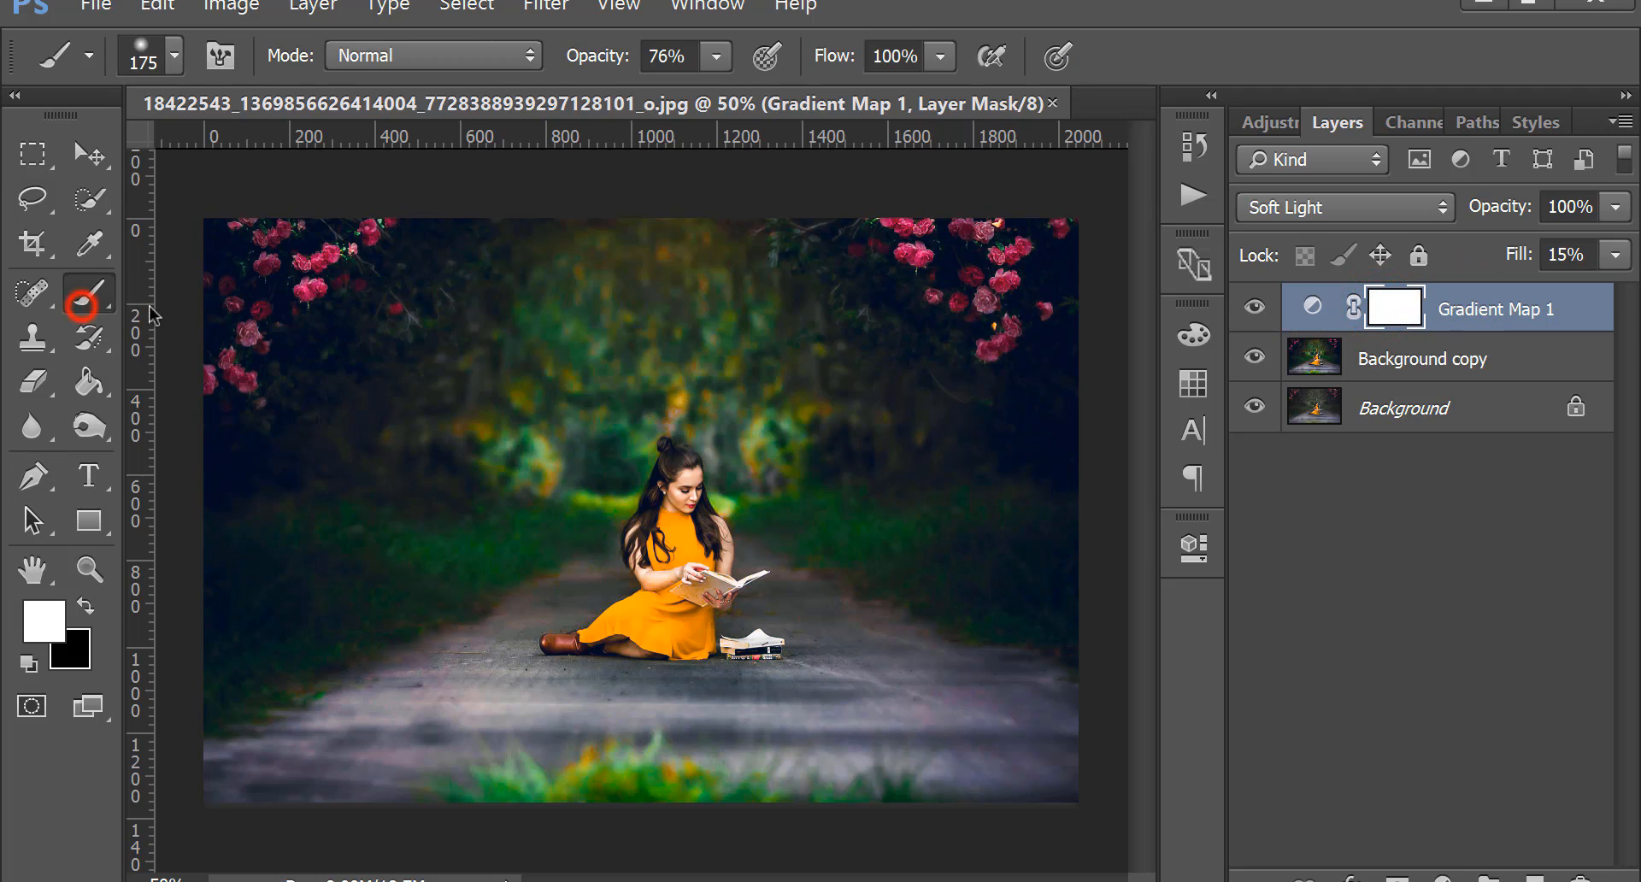
click(85, 607)
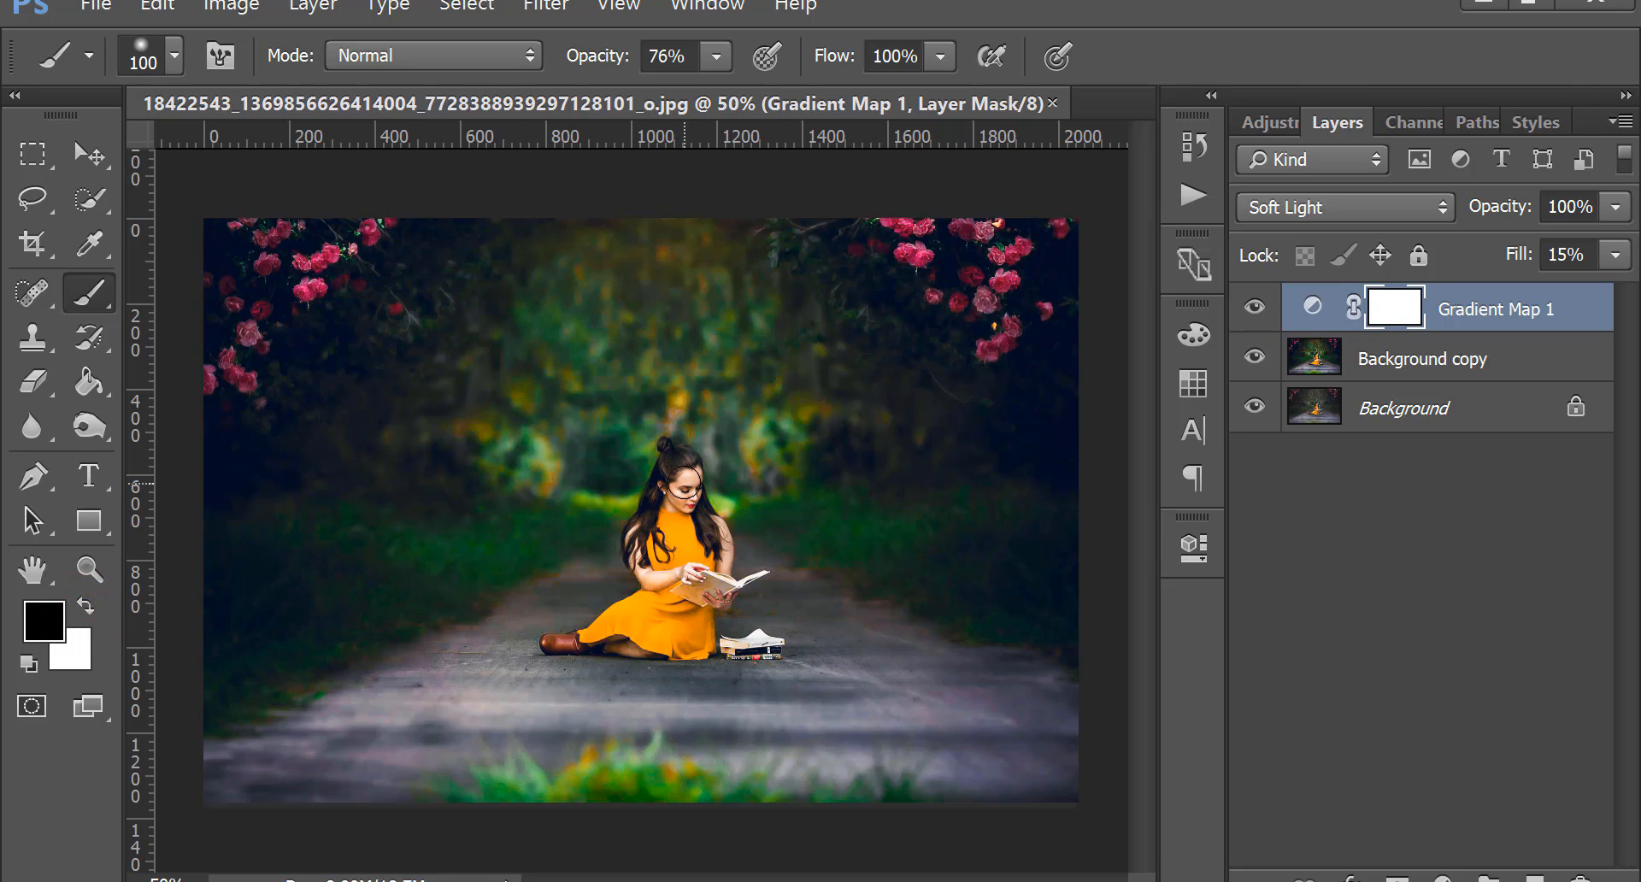
mouse_move(682, 488)
mouse_down()
mouse_move(694, 479)
mouse_move(675, 465)
mouse_move(650, 511)
mouse_up()
Add a Solid Color fill layer on top in dark teal (#00444e).
click(1442, 877)
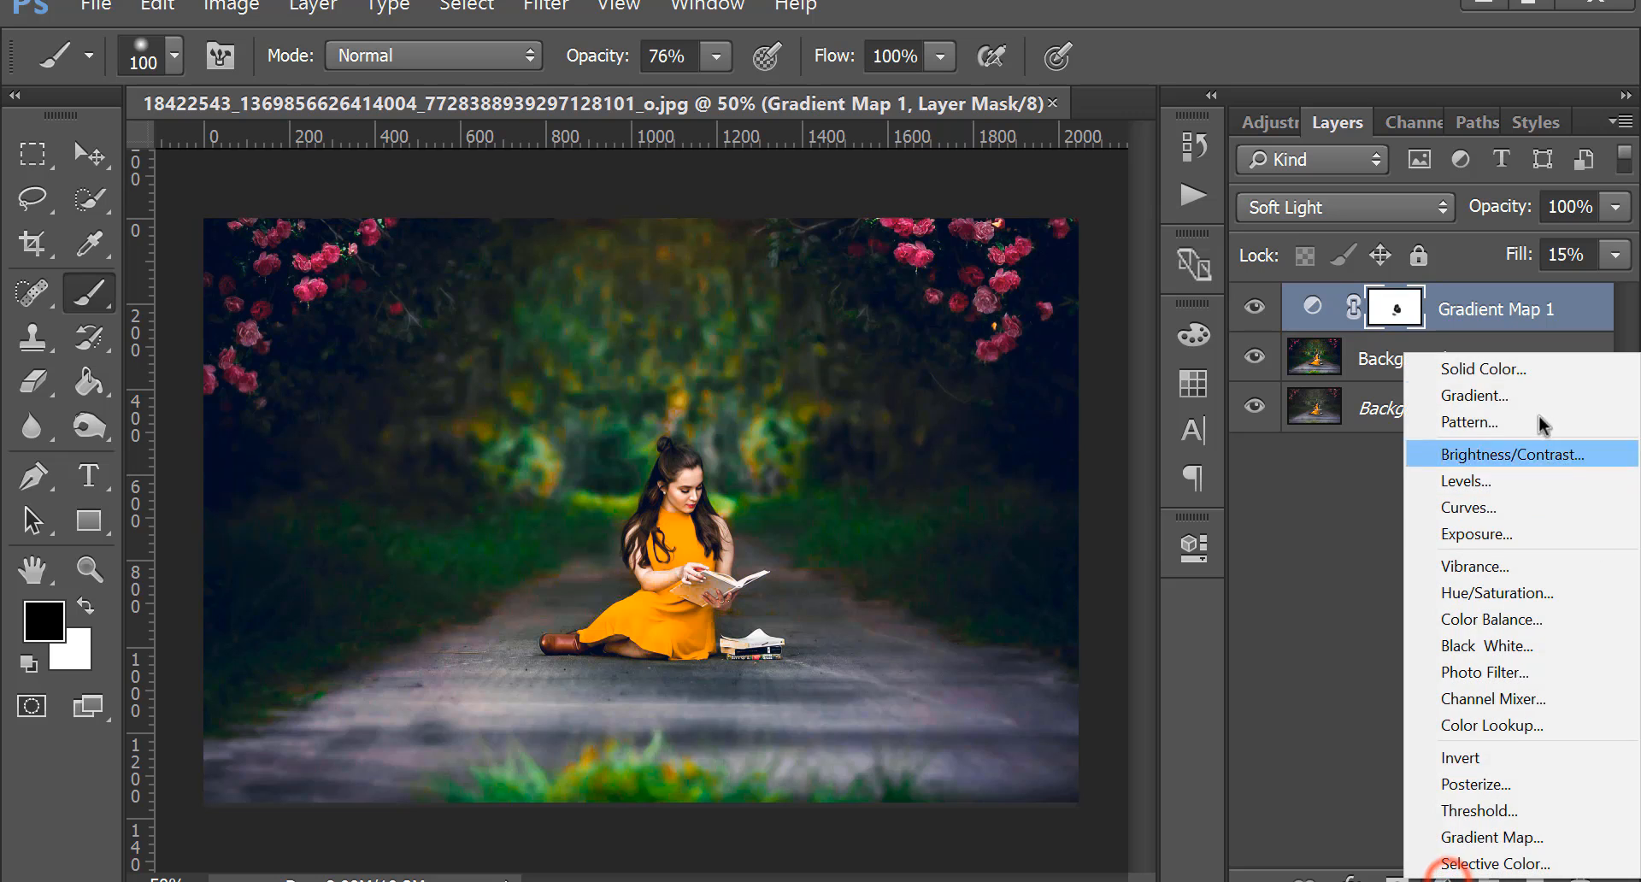
click(1496, 373)
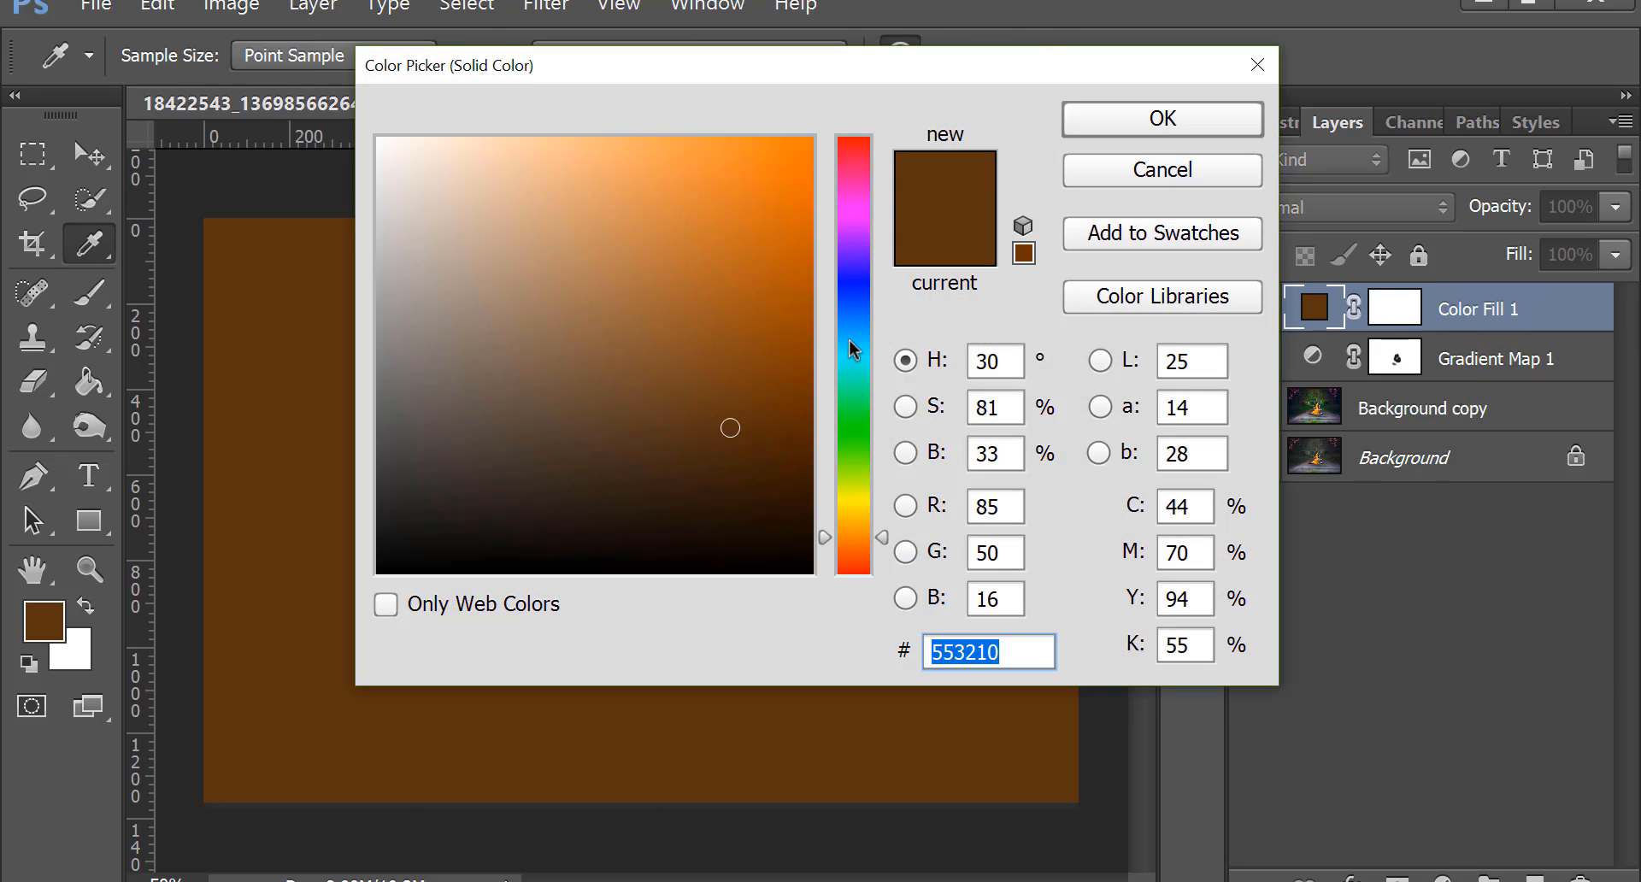
click(850, 348)
drag(789, 408, 809, 439)
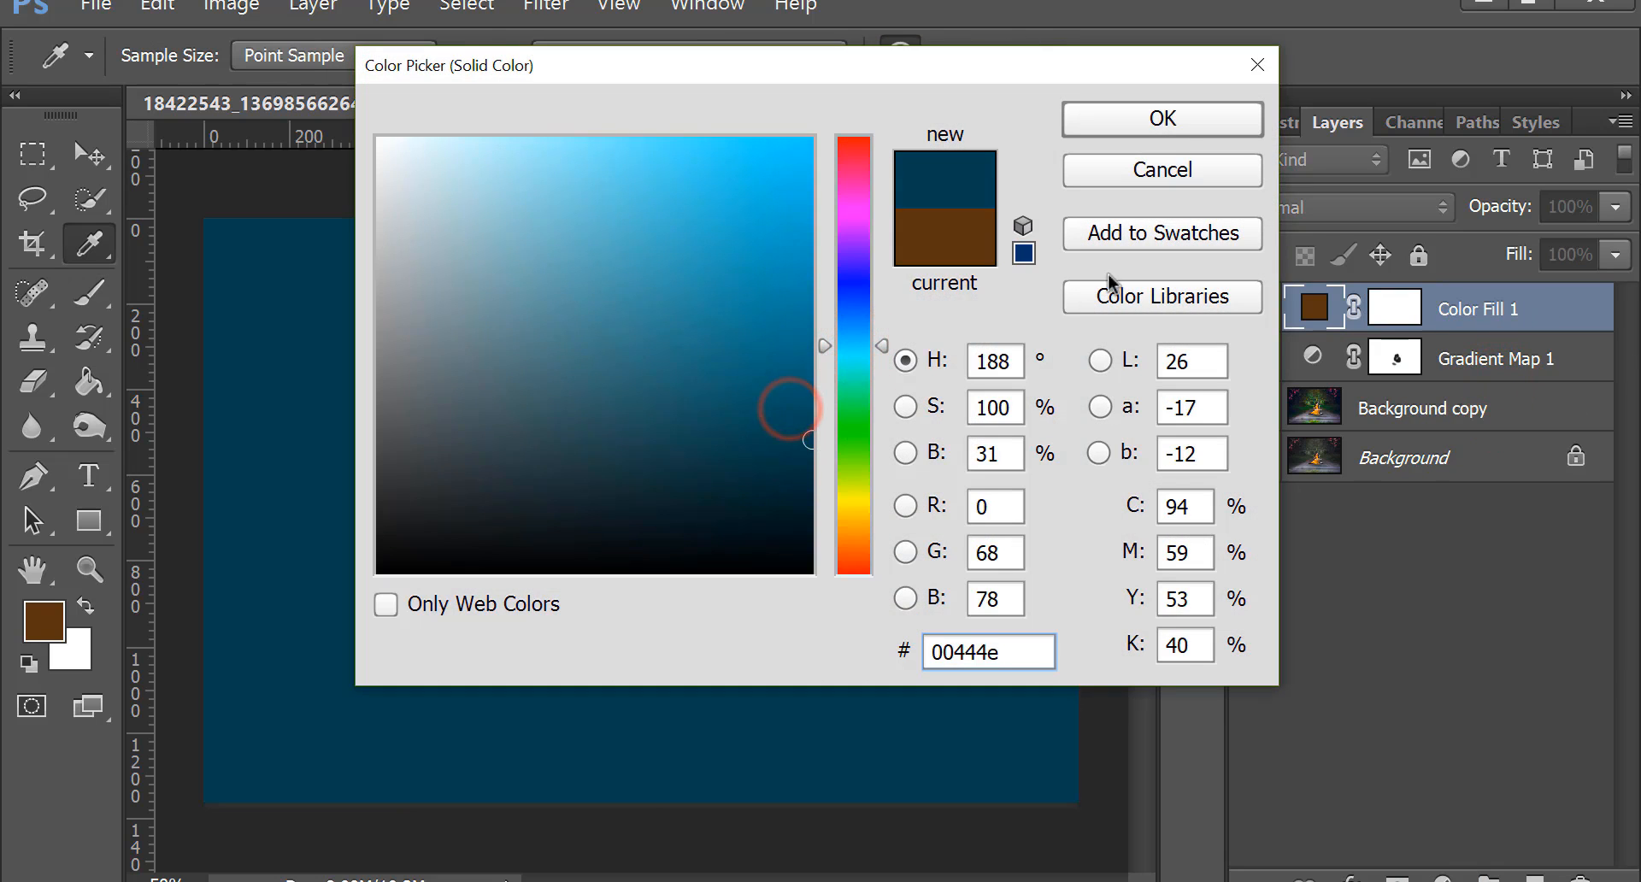
click(1165, 120)
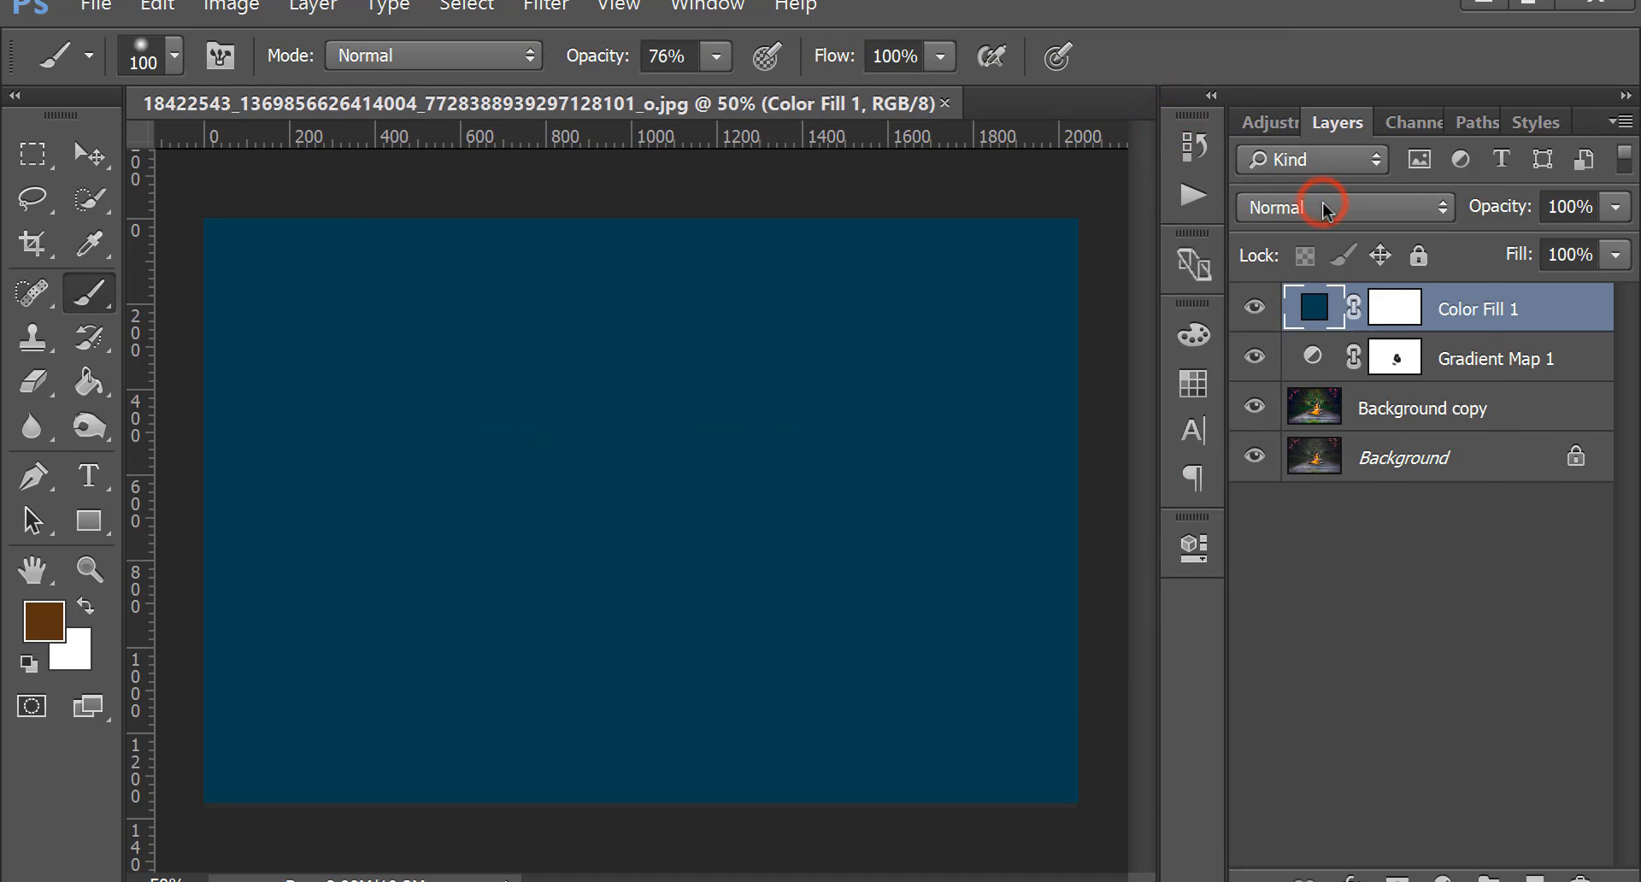
Set the Color Fill layer's blend mode to Exclusion and its fill to 22%.
click(1322, 210)
click(1320, 213)
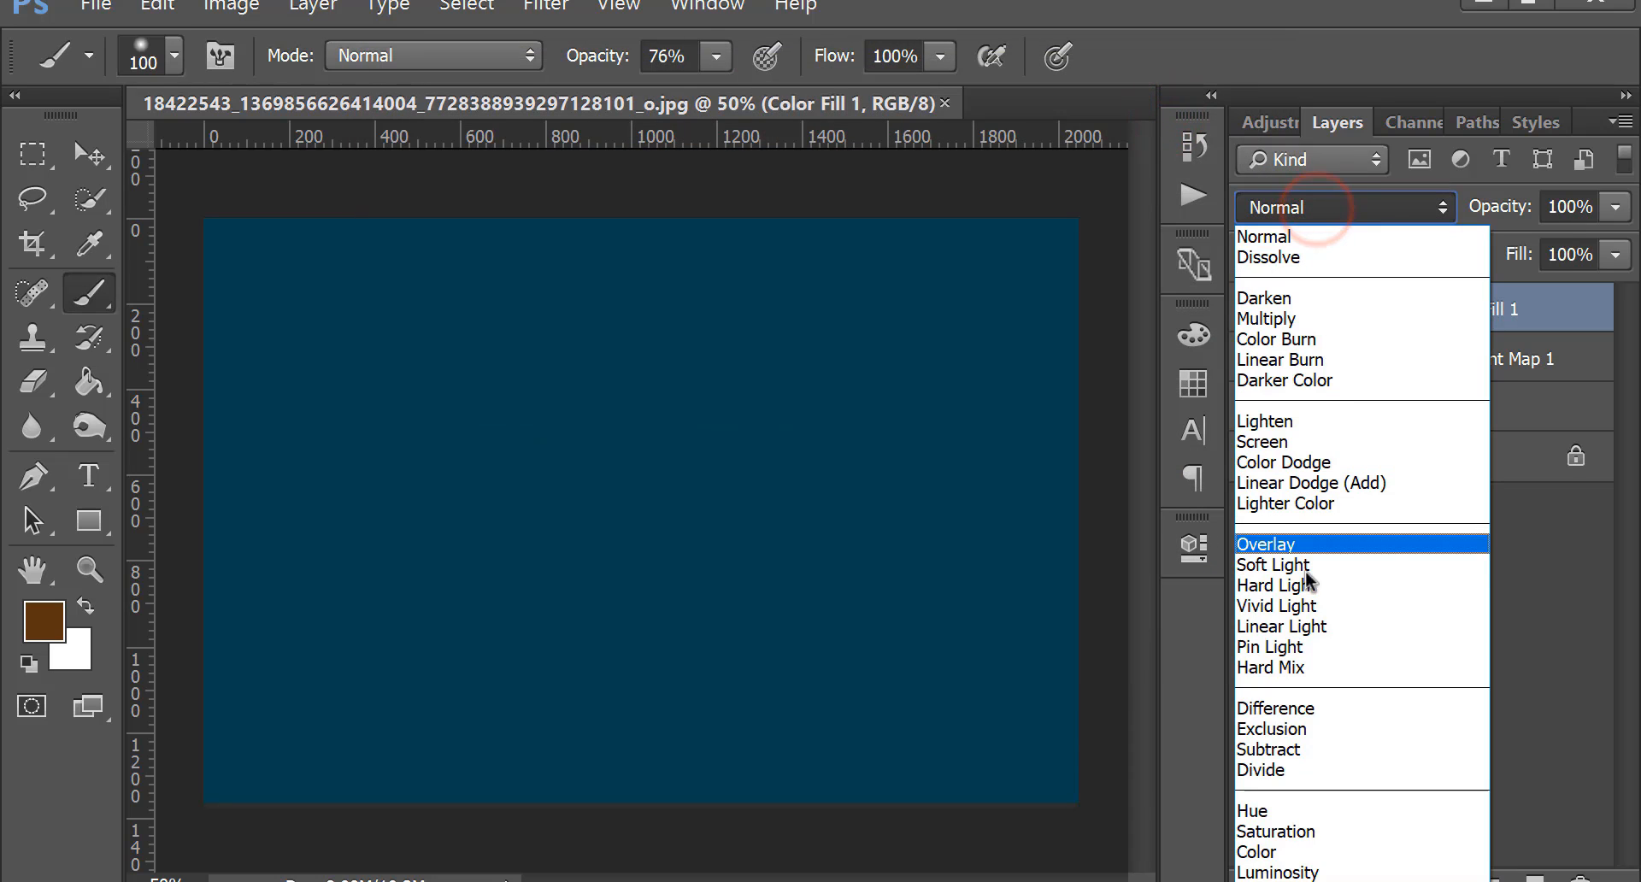
click(1333, 729)
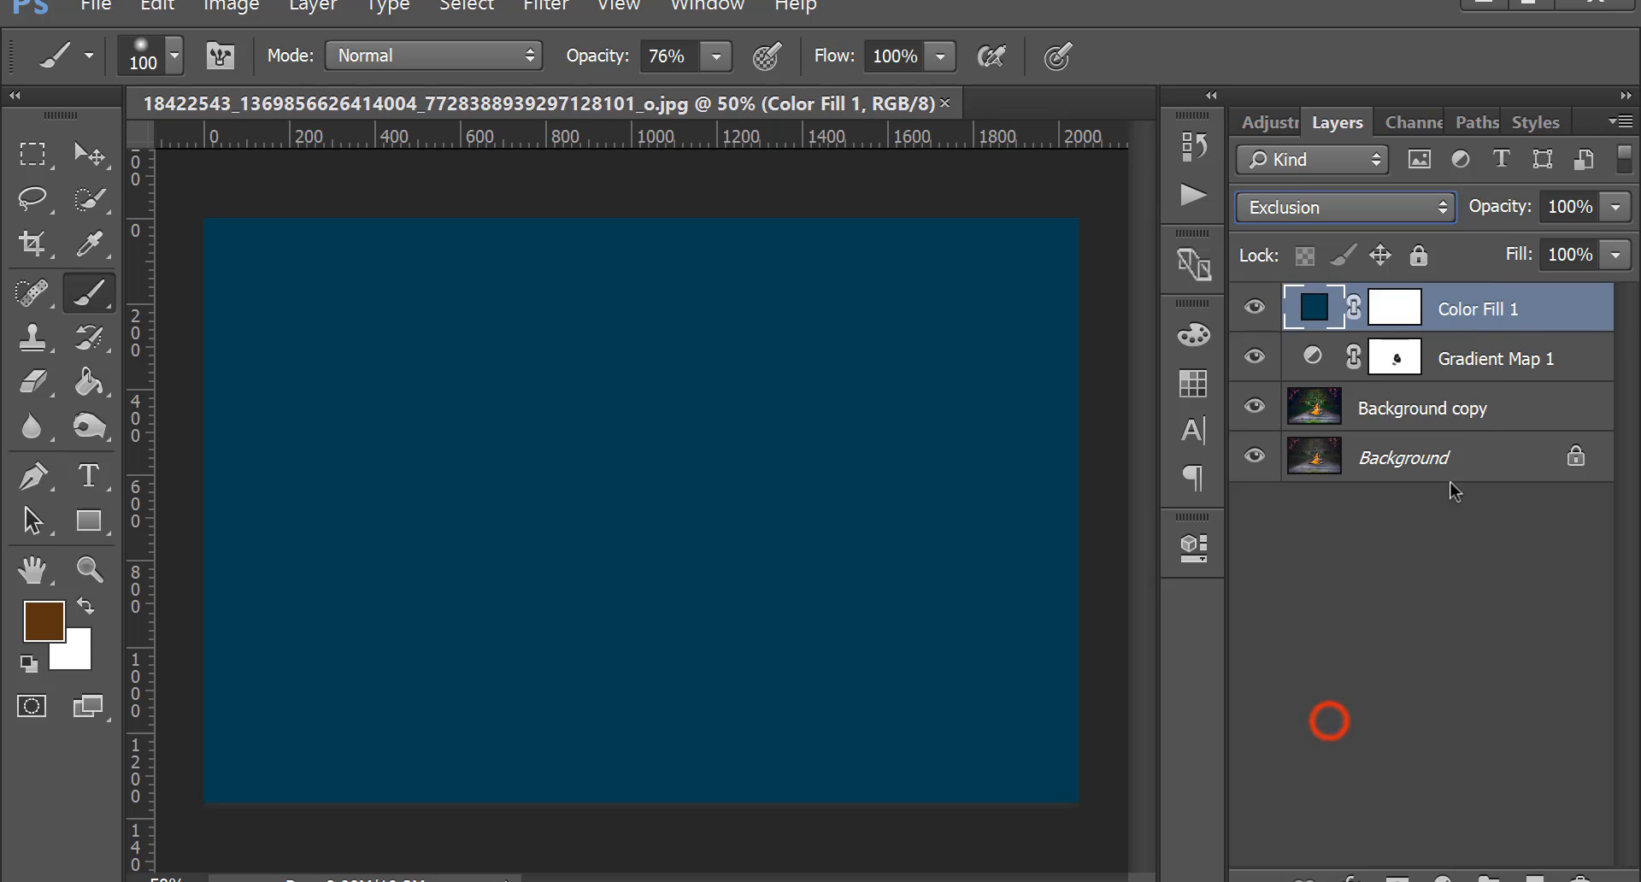
drag(1617, 257, 1485, 295)
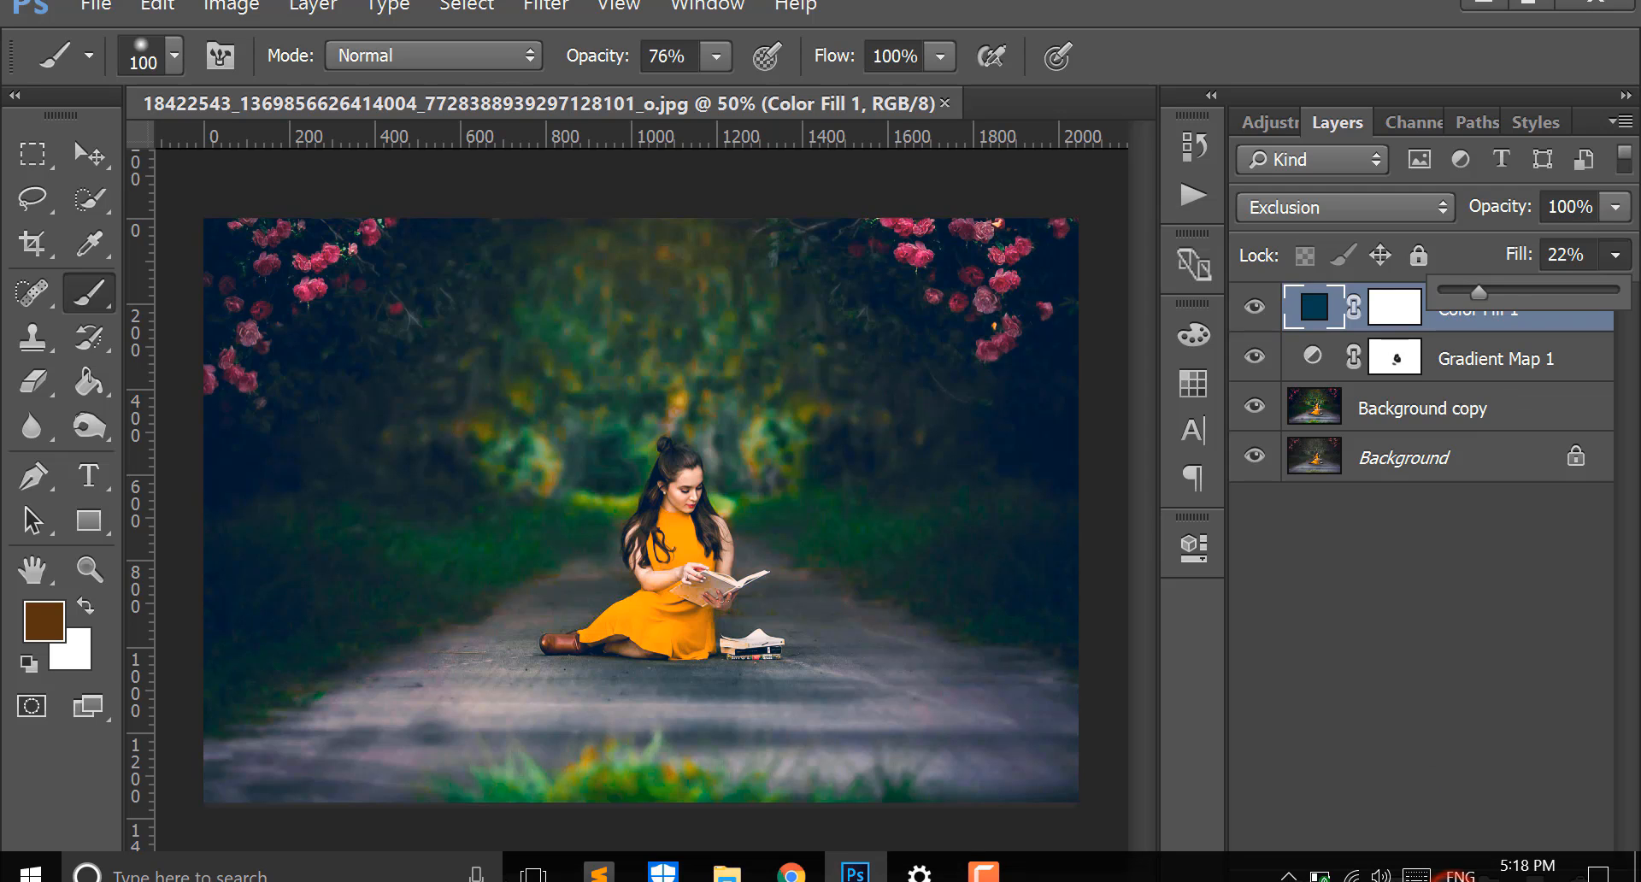
click(1434, 727)
click(1347, 586)
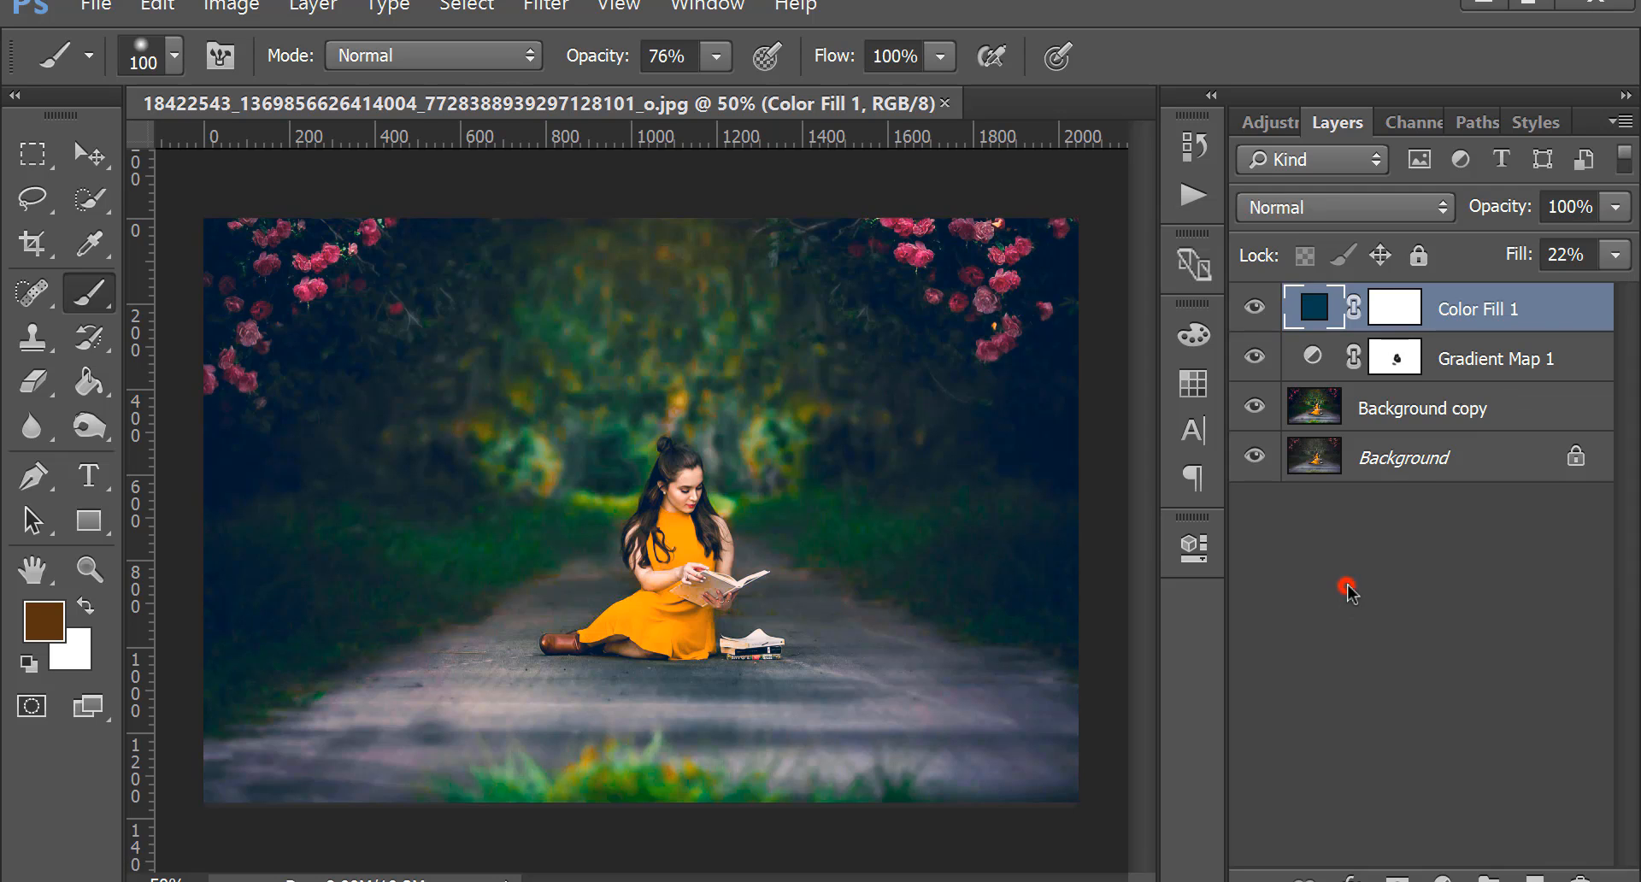
click(1477, 326)
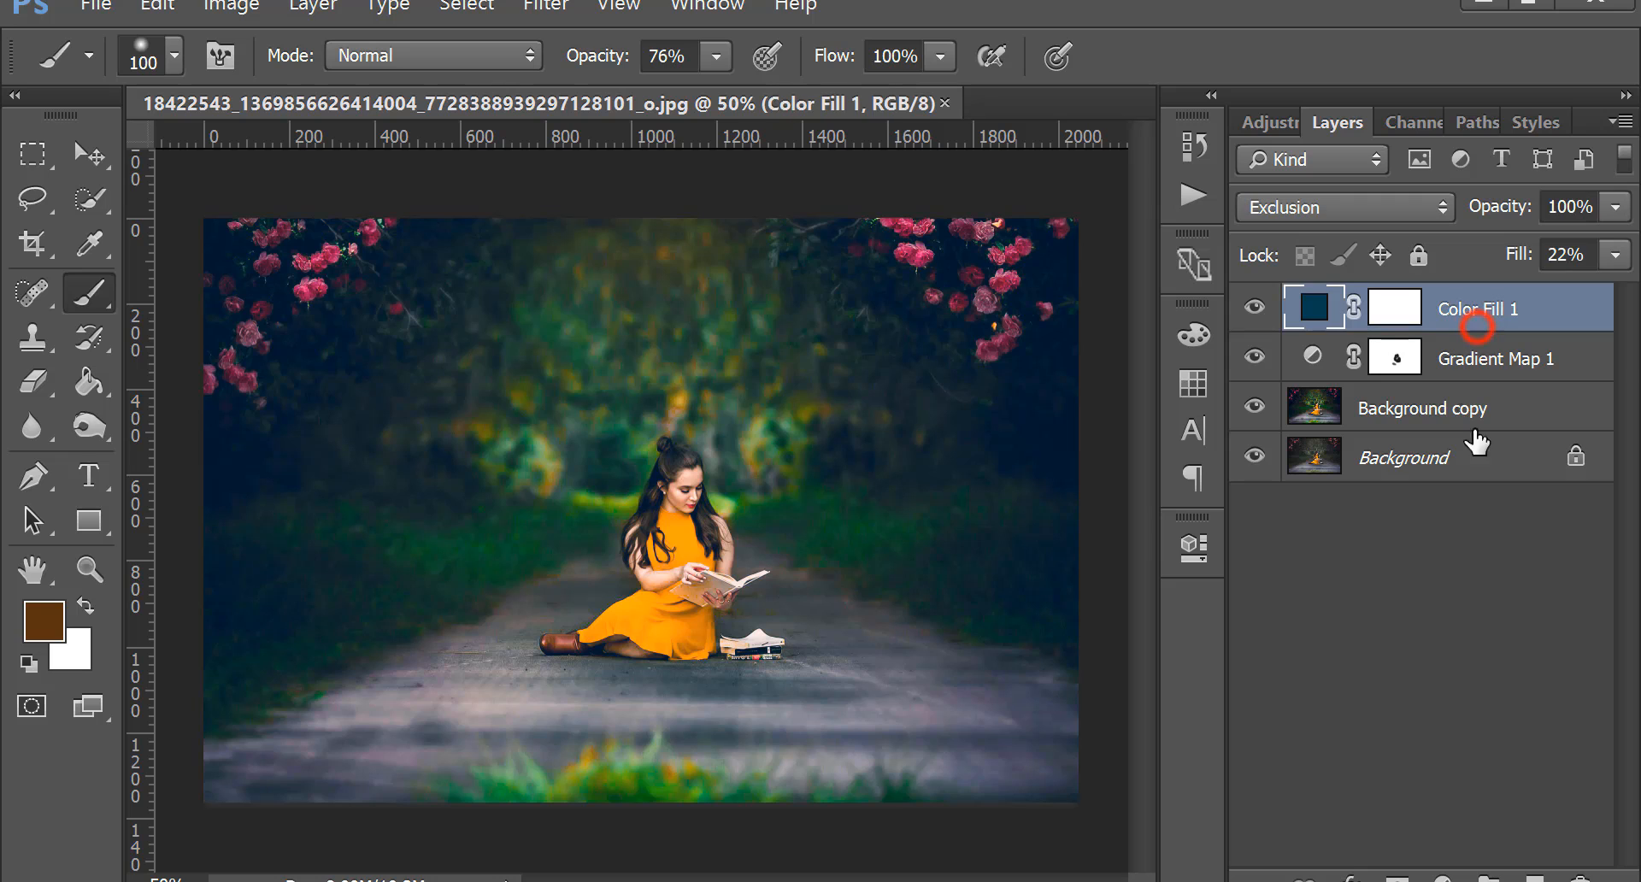
Add a Color Lookup adjustment layer and try the HorrorBlue.3DL and Moonlight.3DL lookup tables on it.
click(1443, 877)
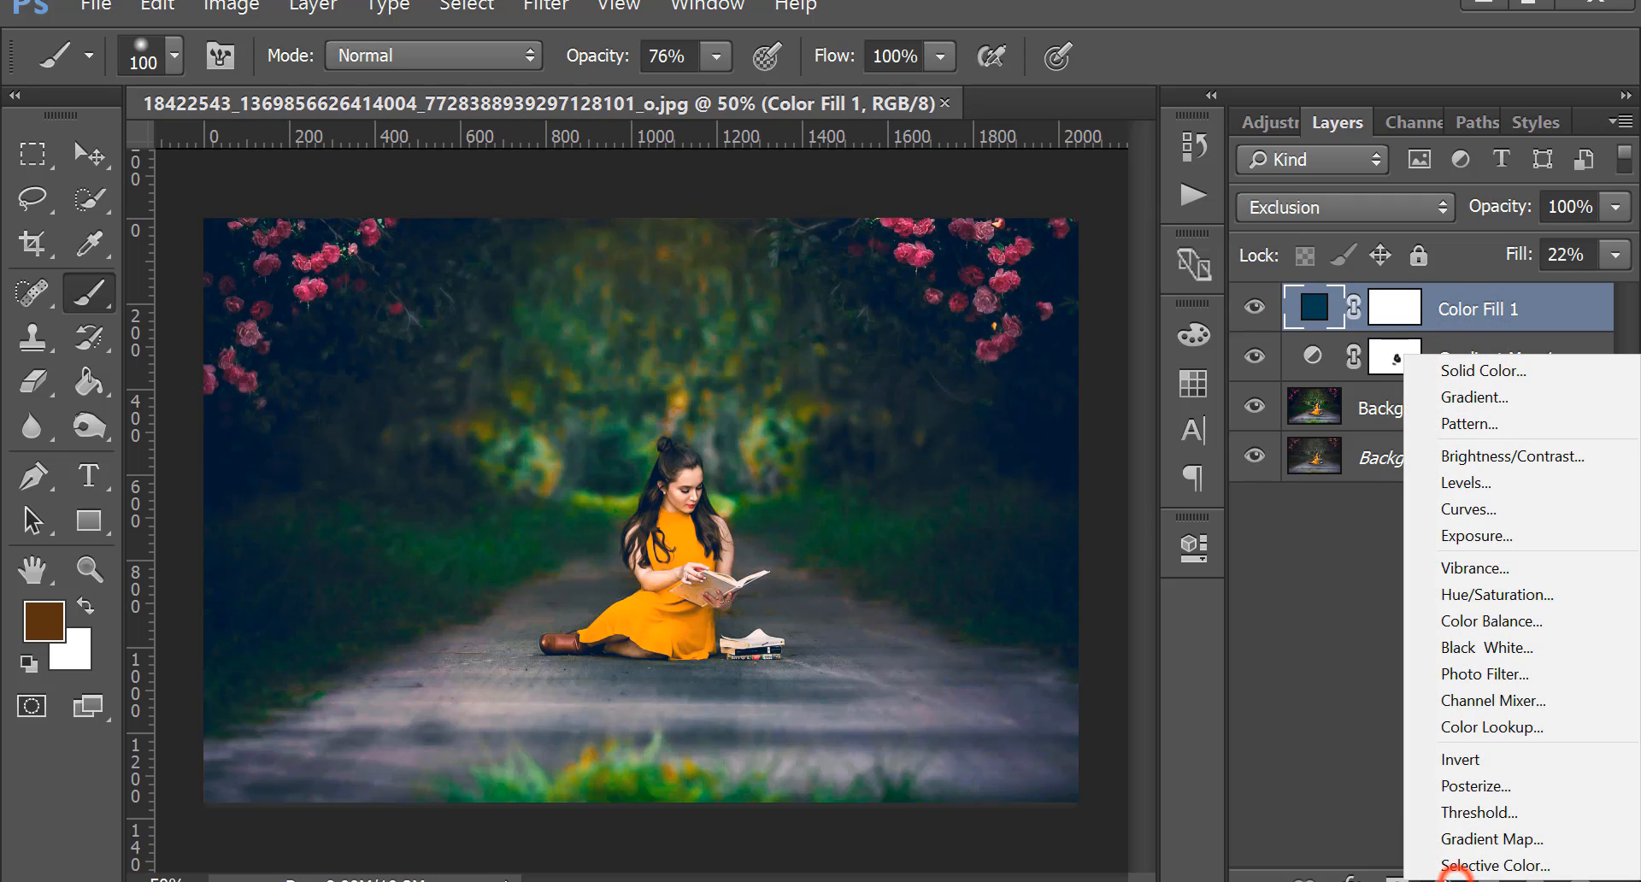
click(1490, 727)
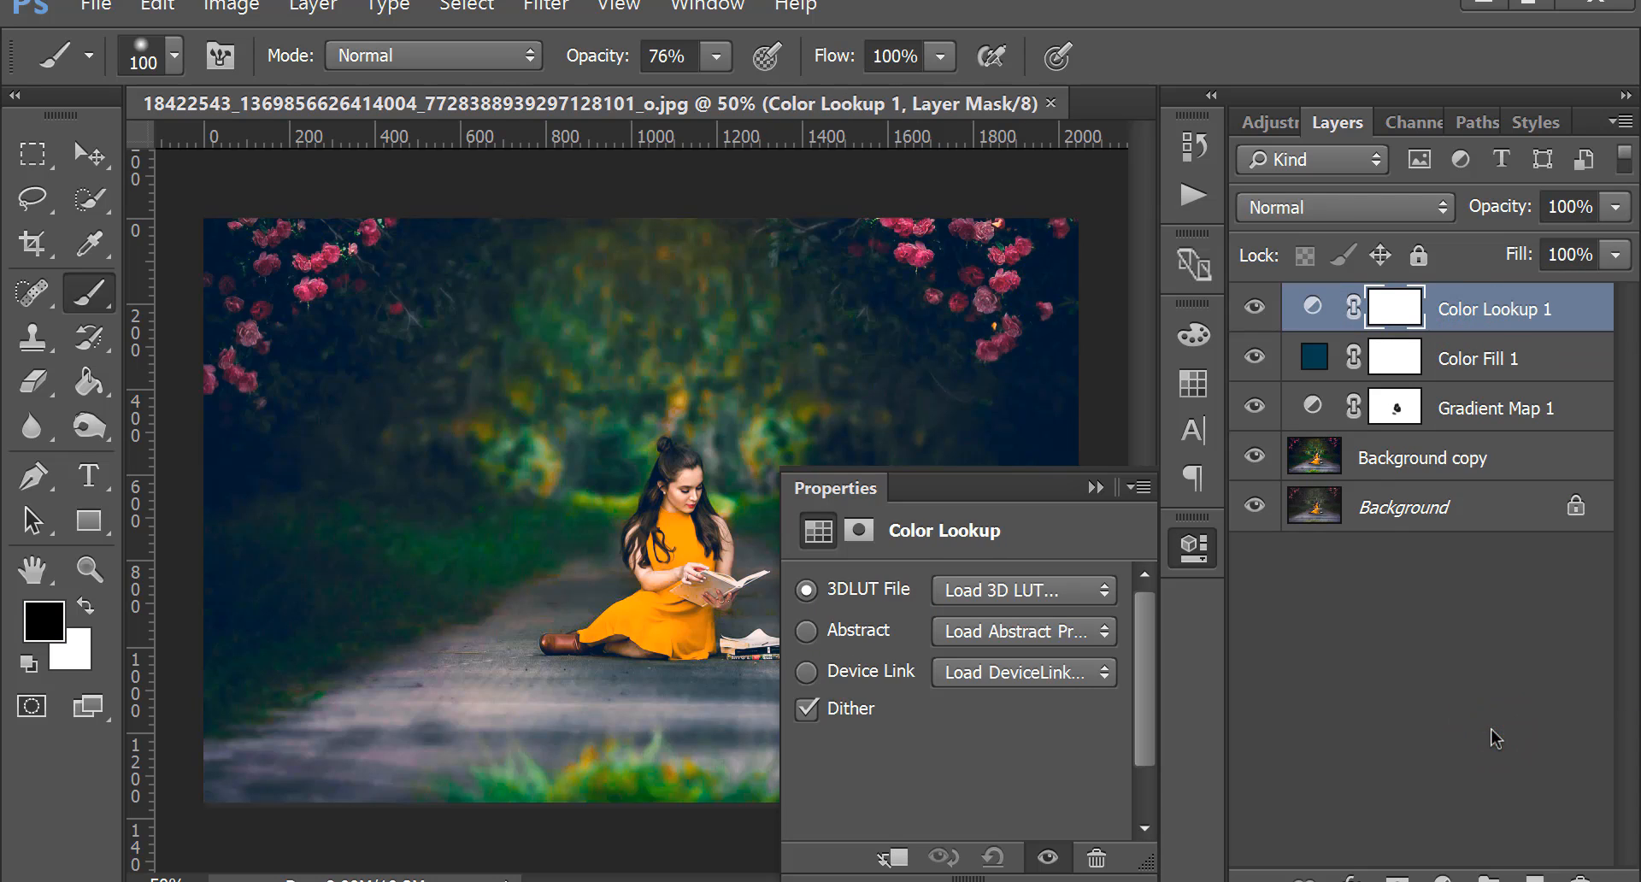
click(1068, 590)
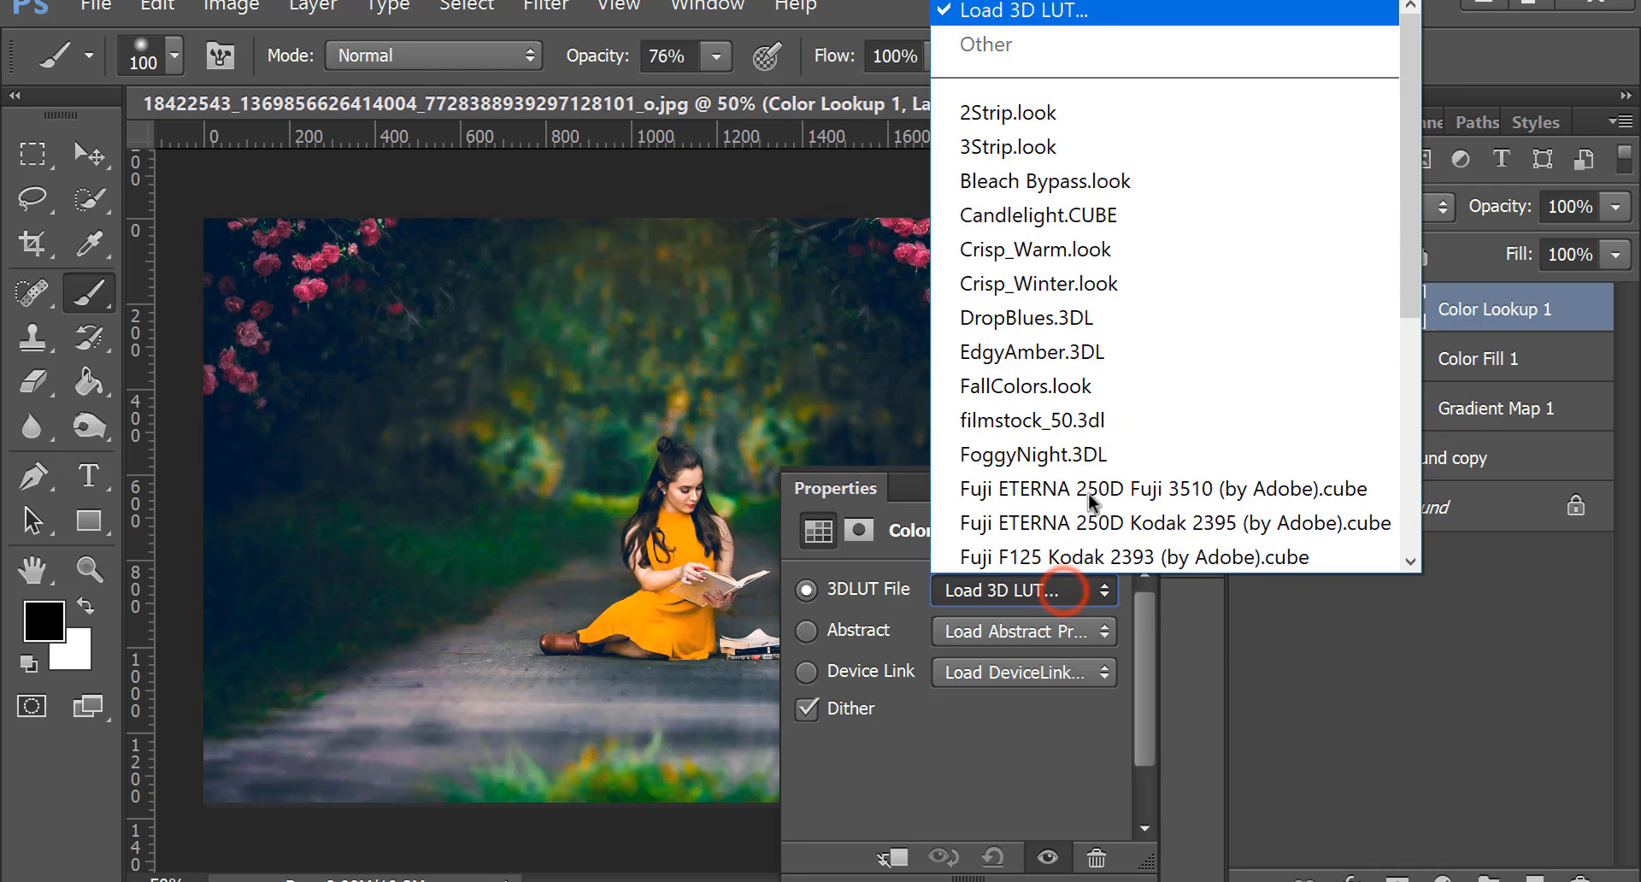
scroll(1133, 335, down, 3)
click(1060, 386)
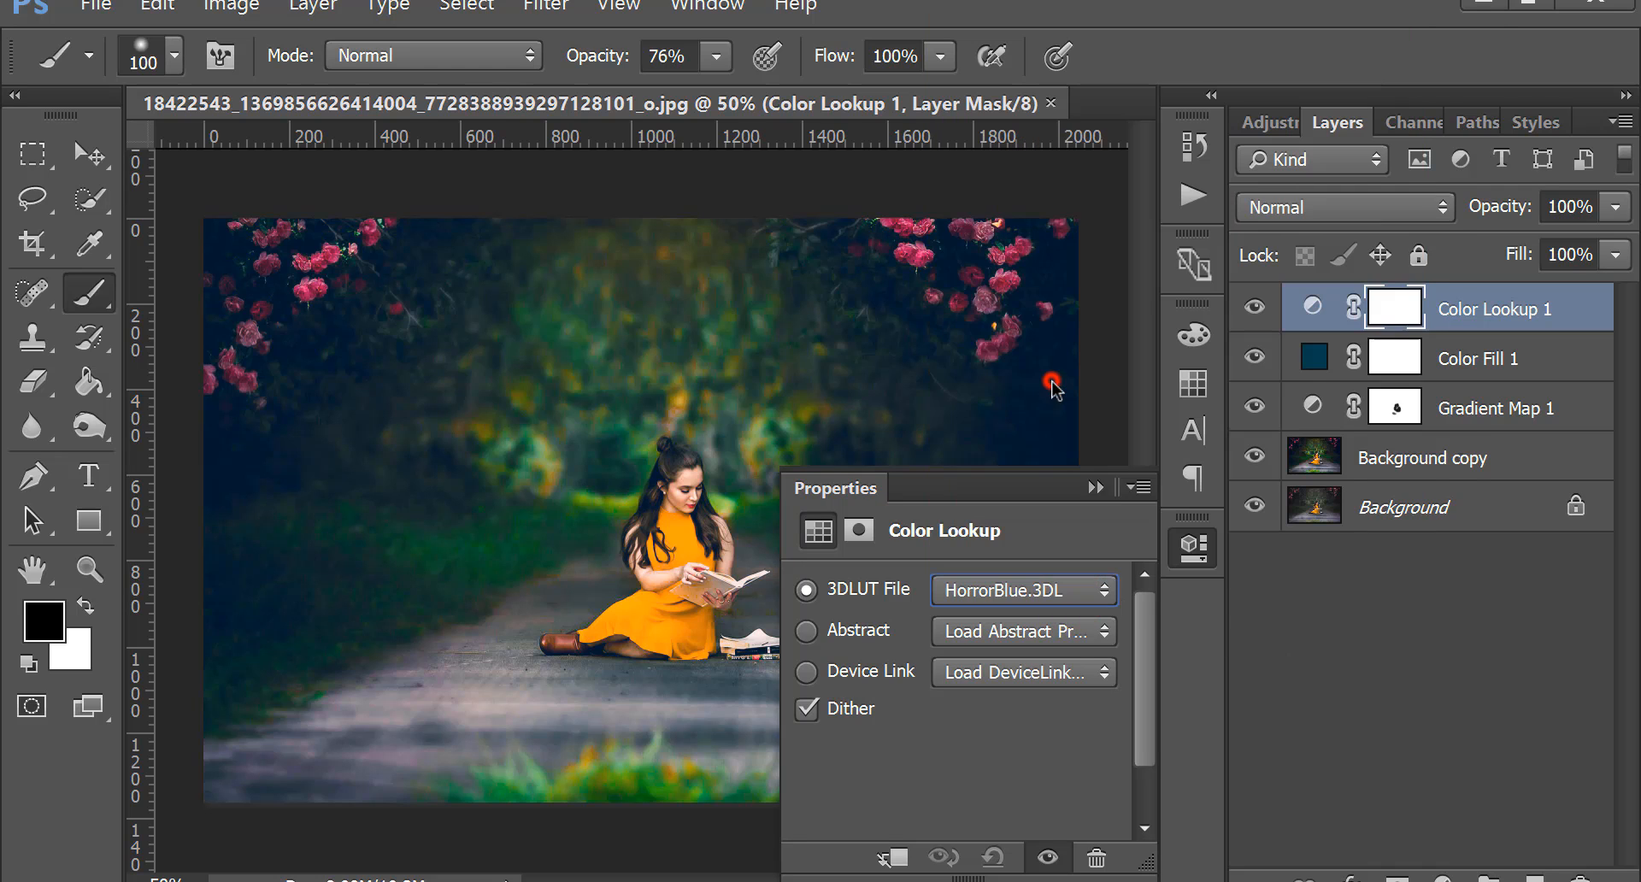
click(1080, 593)
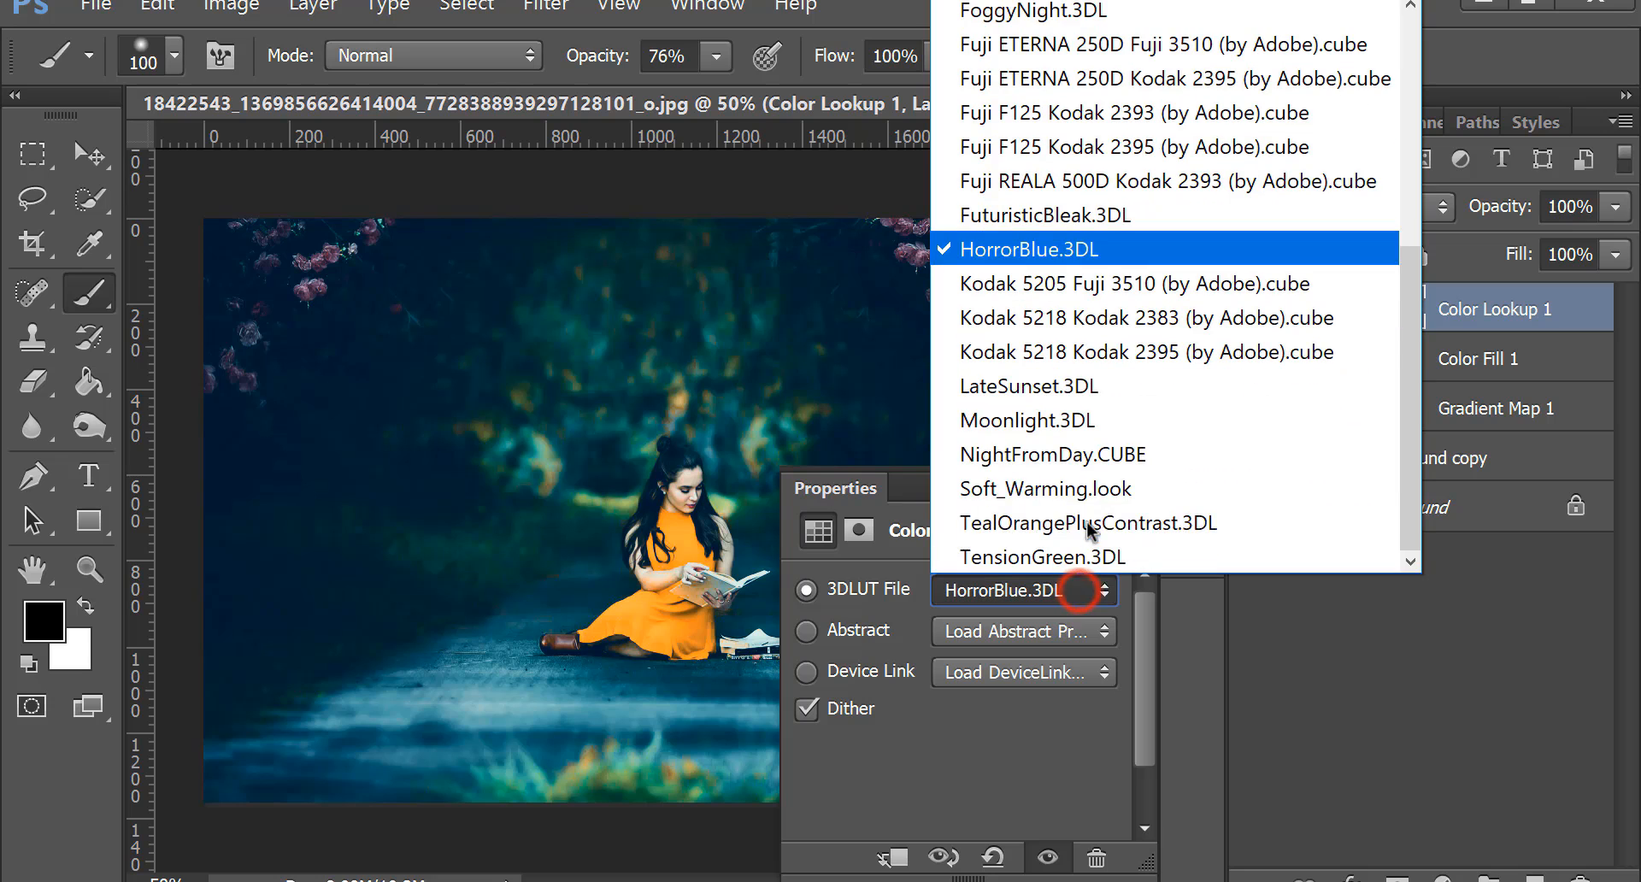
click(1084, 422)
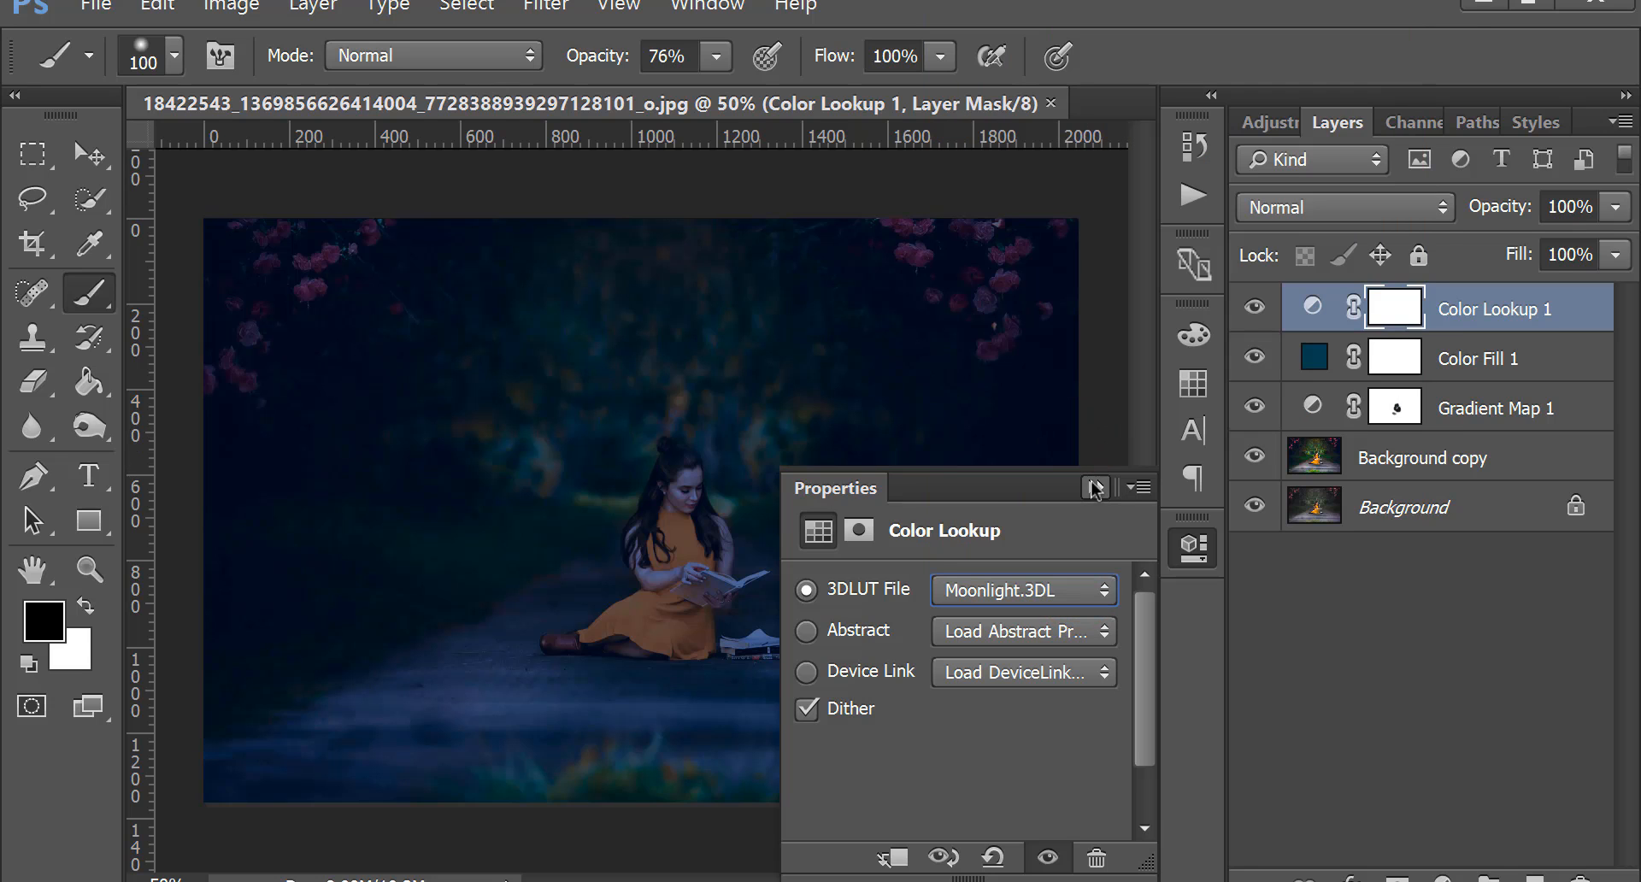
Load the LateSunset.3DL lookup table in the Color Lookup layer and reduce the layer's fill to 22%.
click(1084, 590)
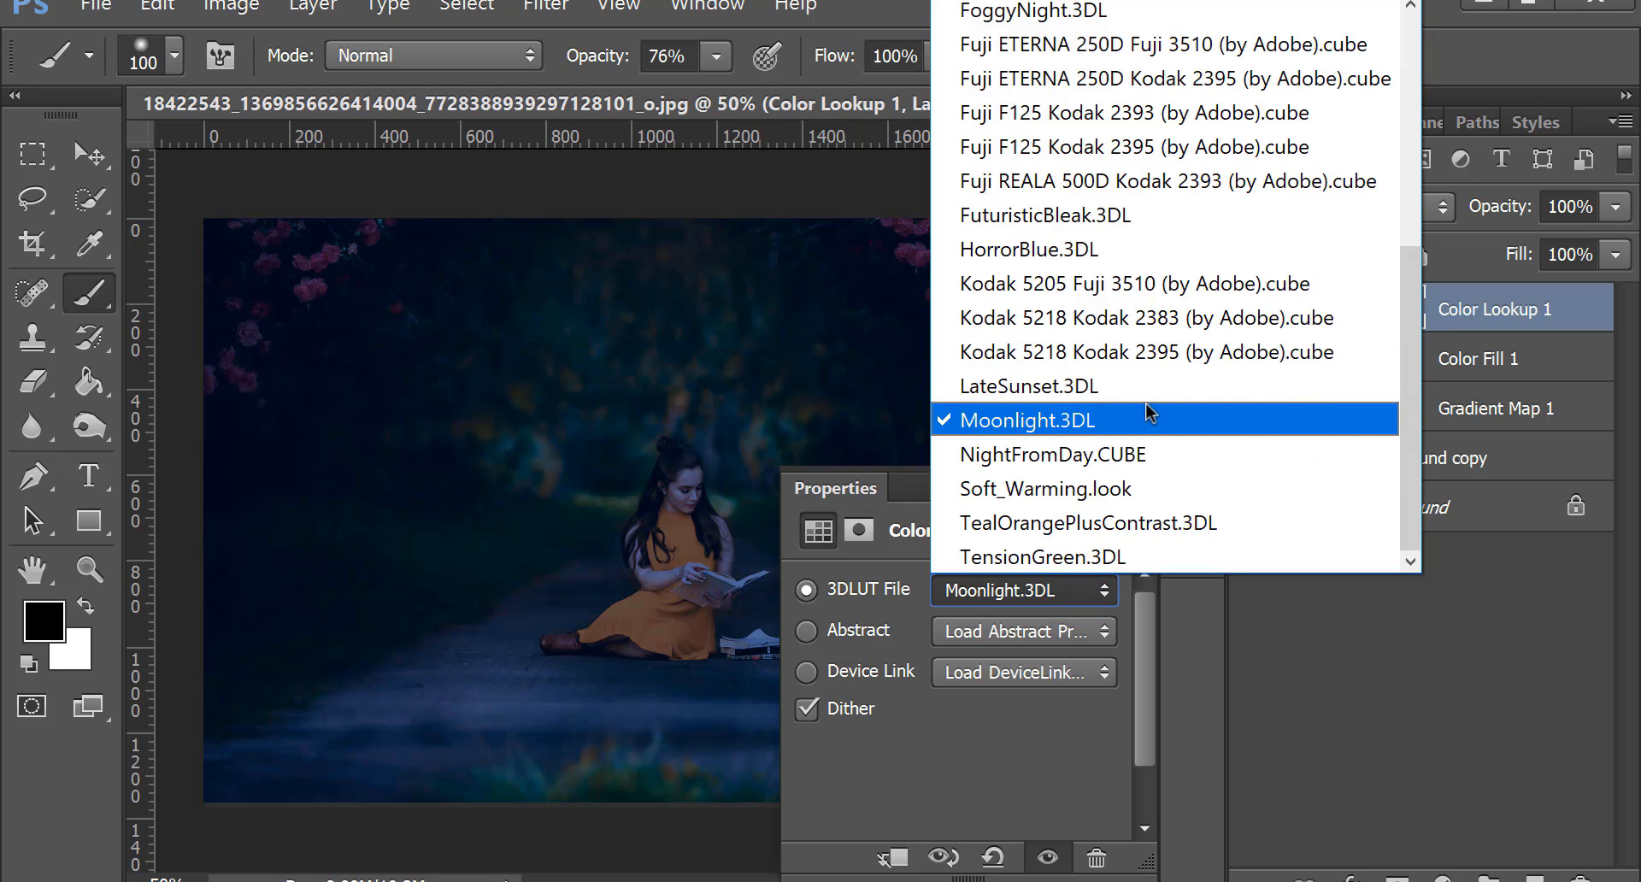
click(1143, 386)
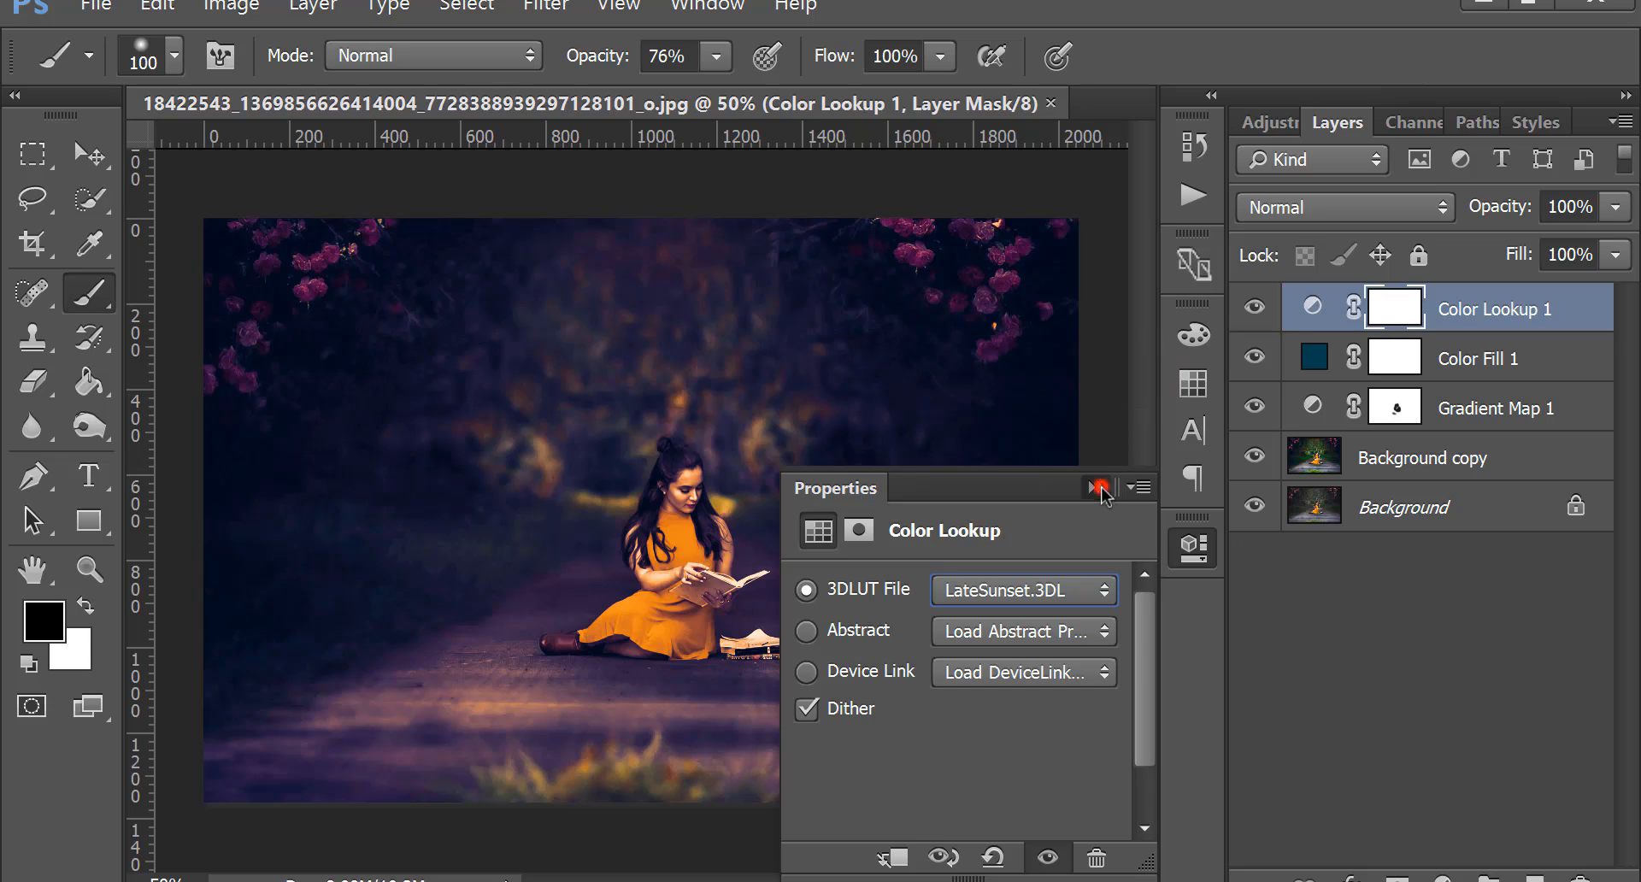
click(1101, 489)
click(1616, 255)
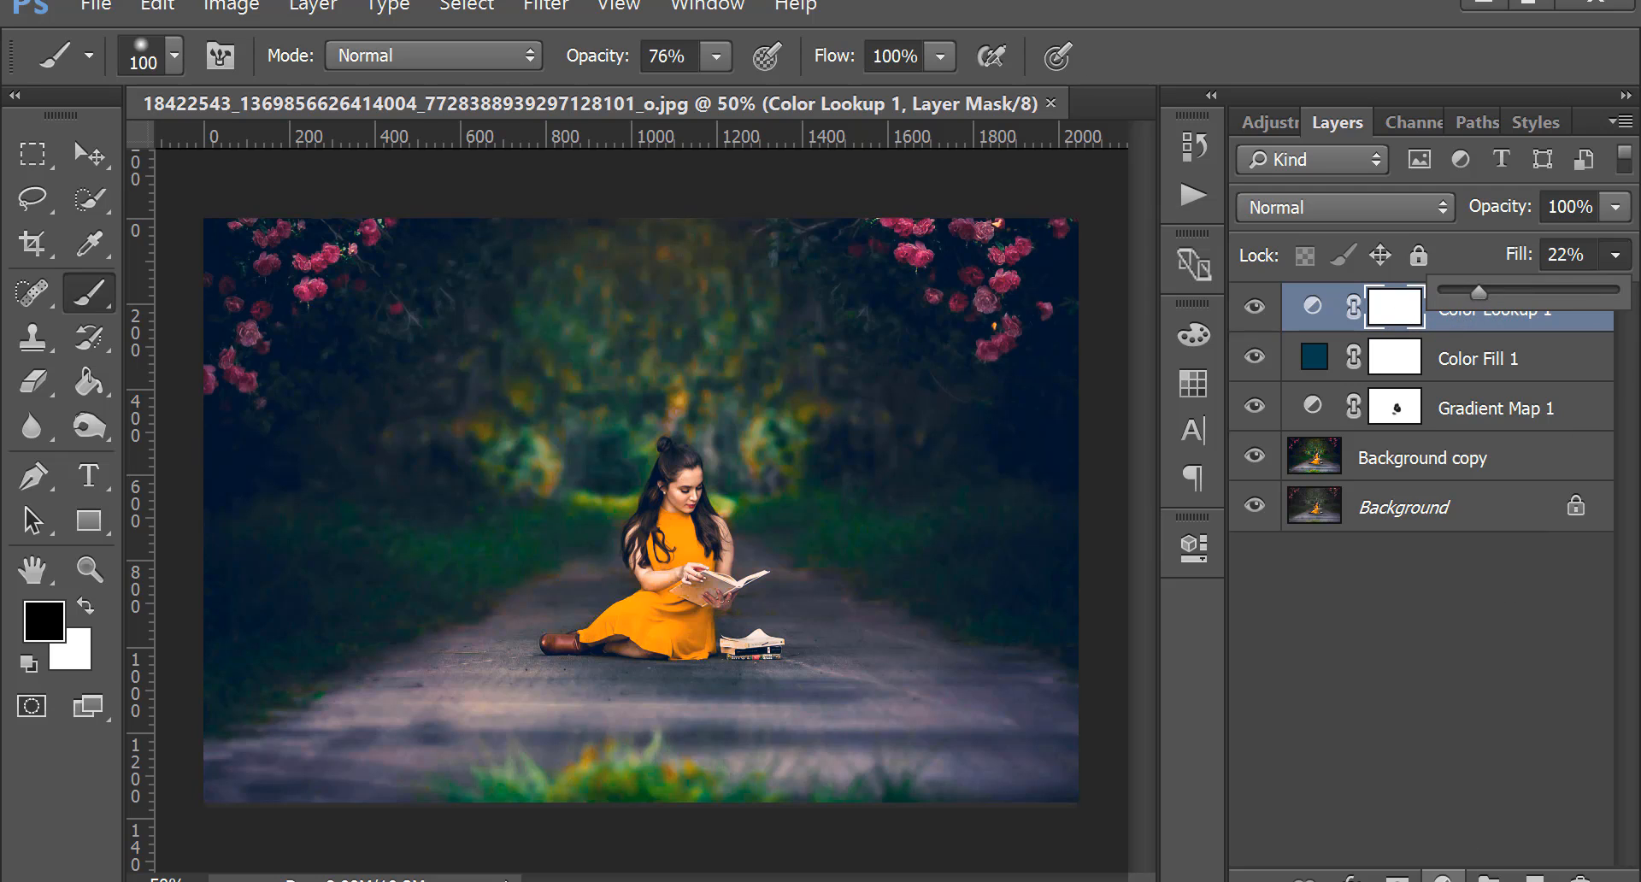
Add a Levels adjustment layer on top that slightly lifts the midtones, deepens the shadows and brightens the highlights.
click(1443, 878)
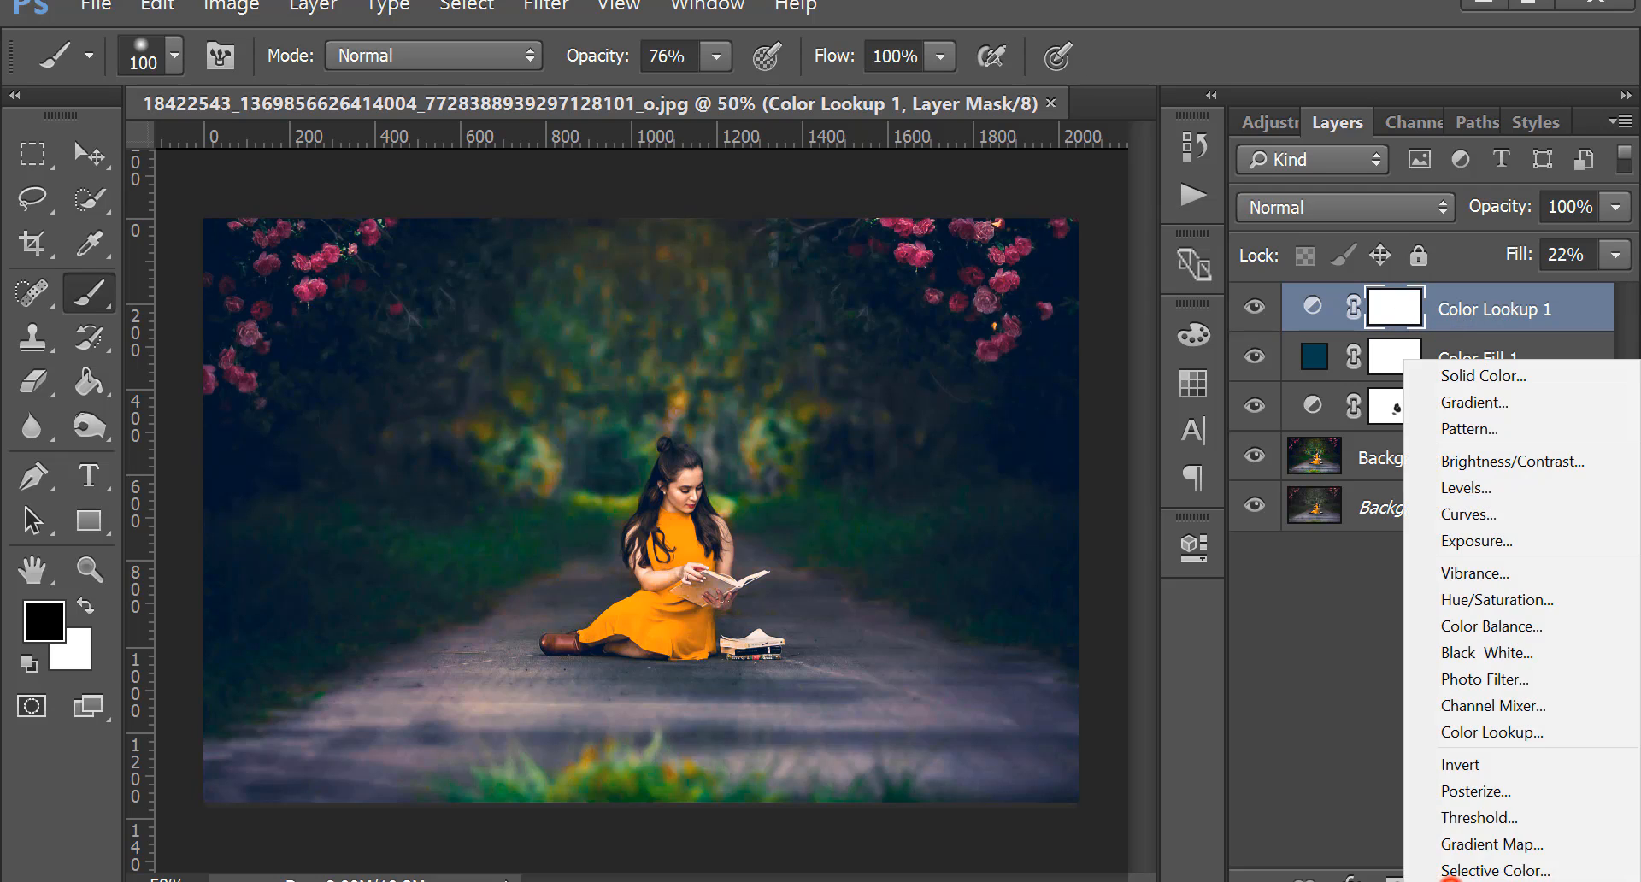
click(1472, 489)
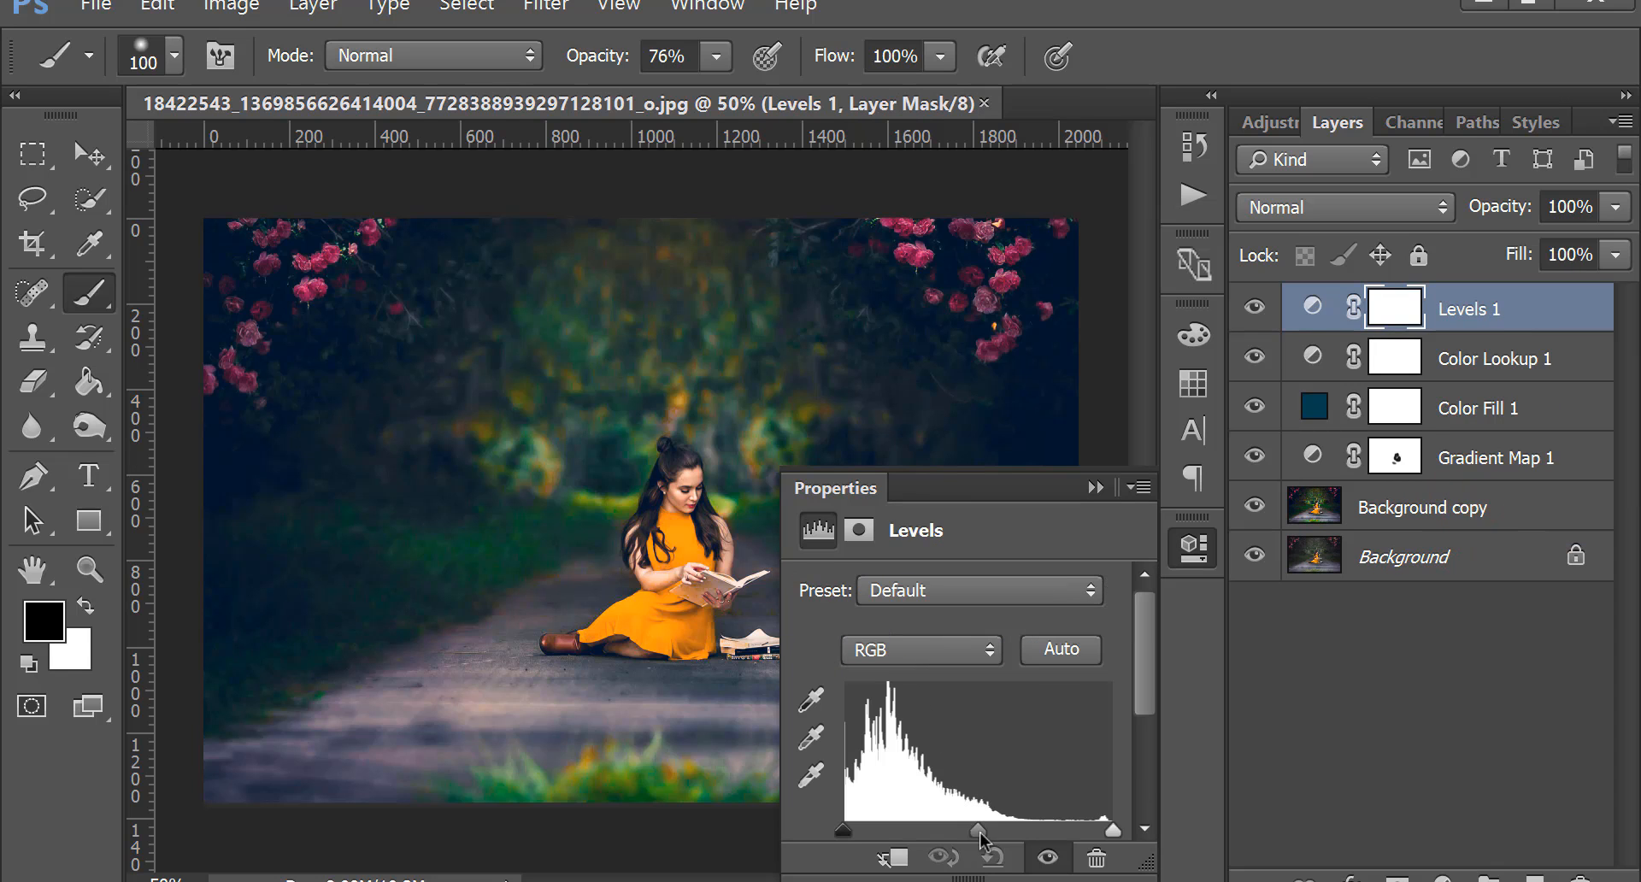
drag(979, 834, 972, 837)
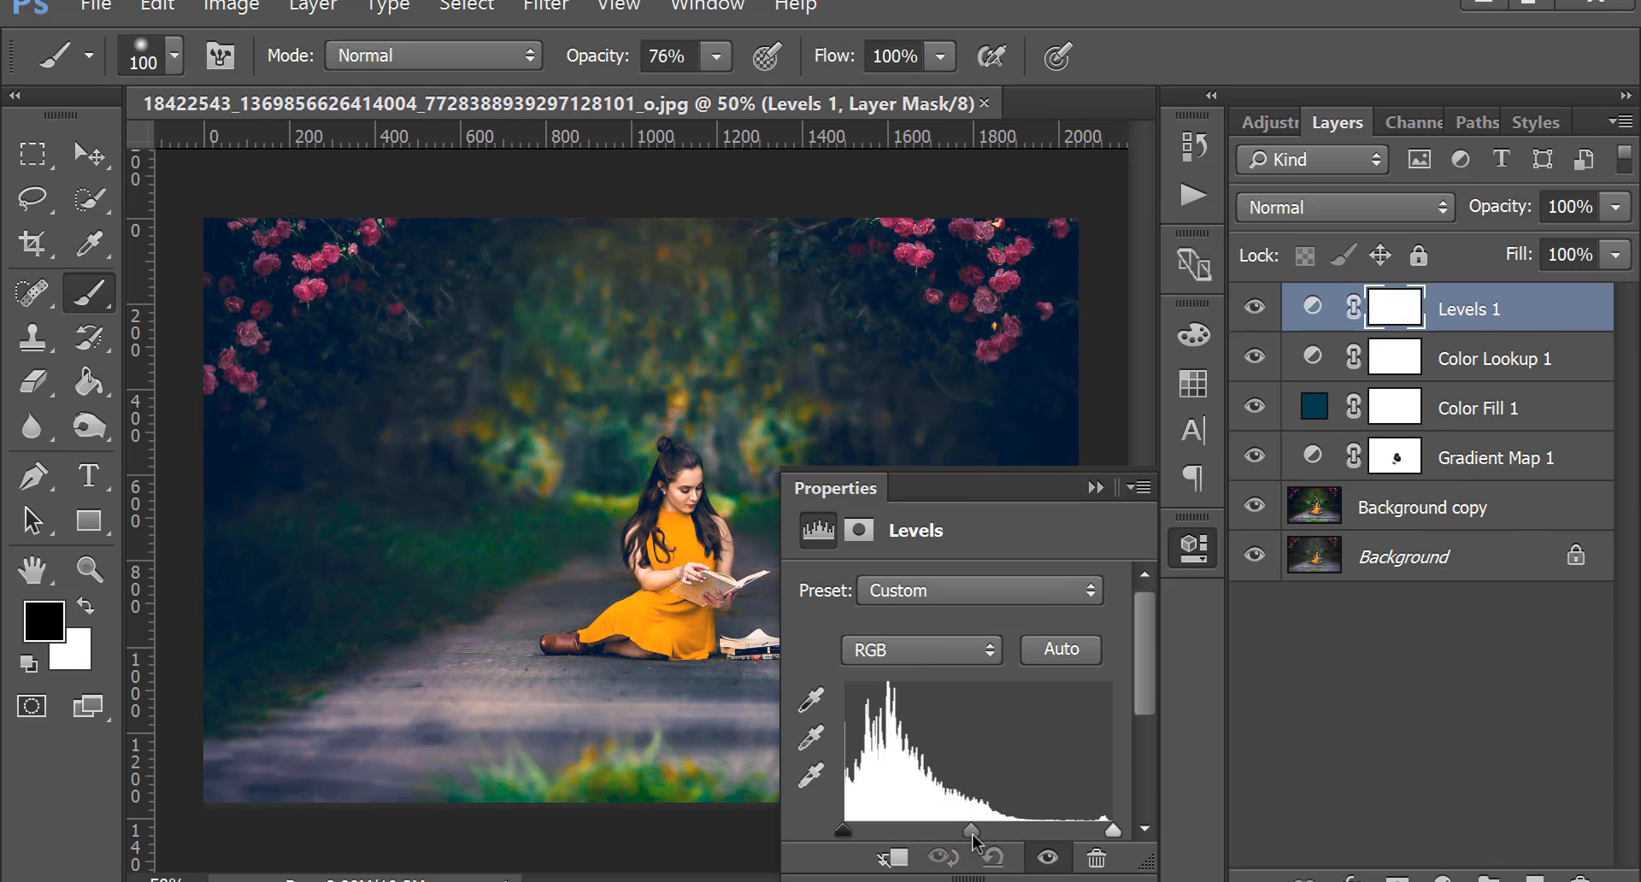
drag(850, 829, 859, 830)
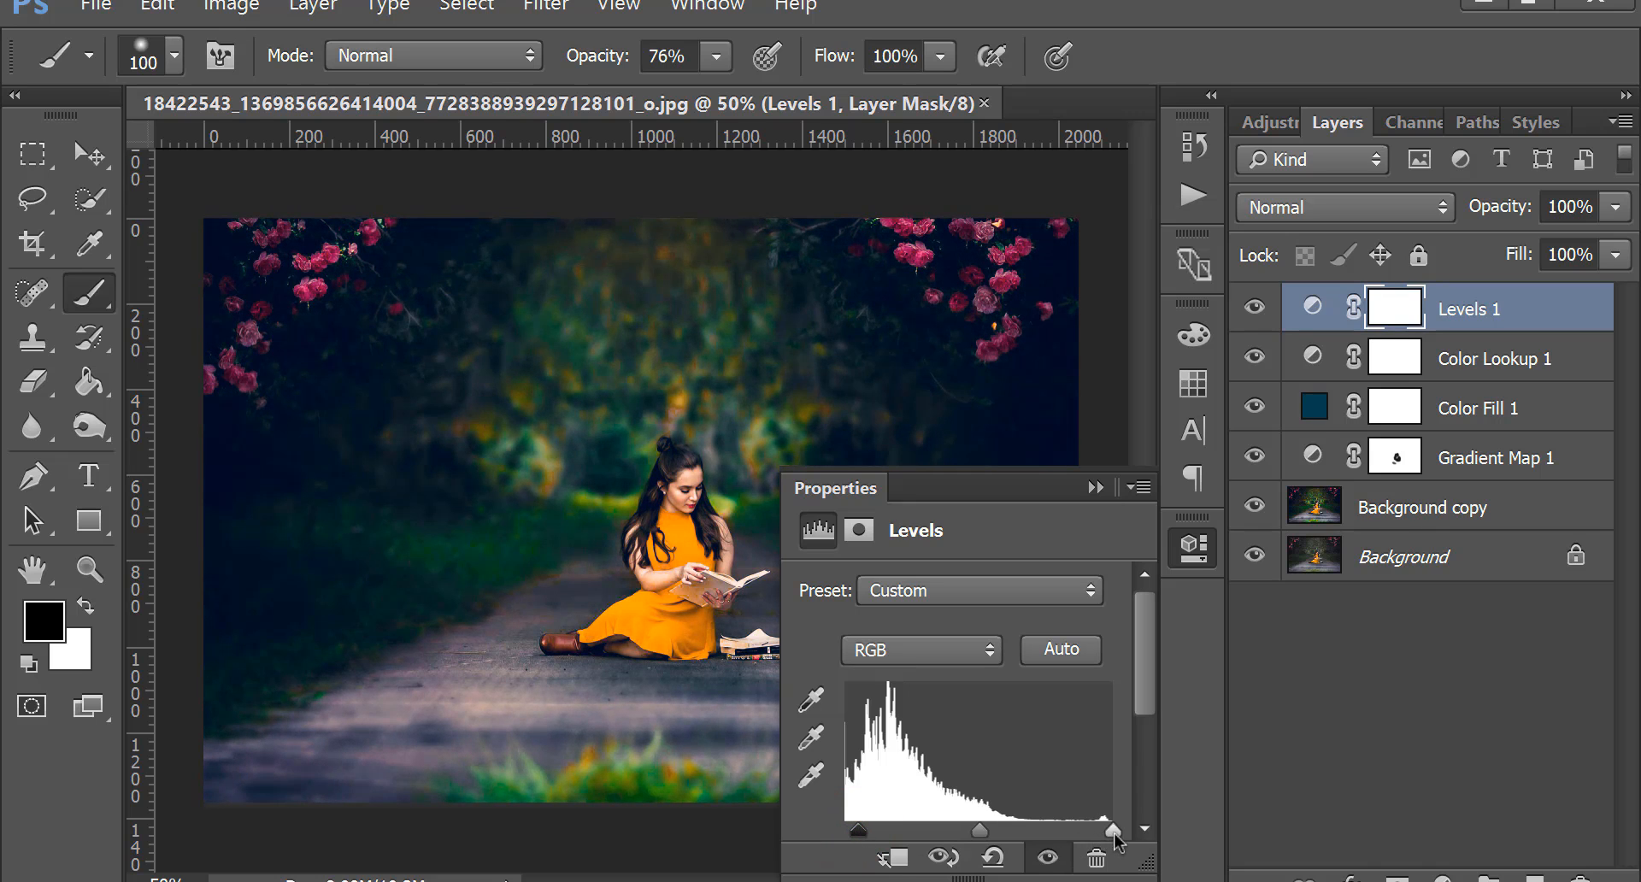
drag(1113, 830, 1095, 832)
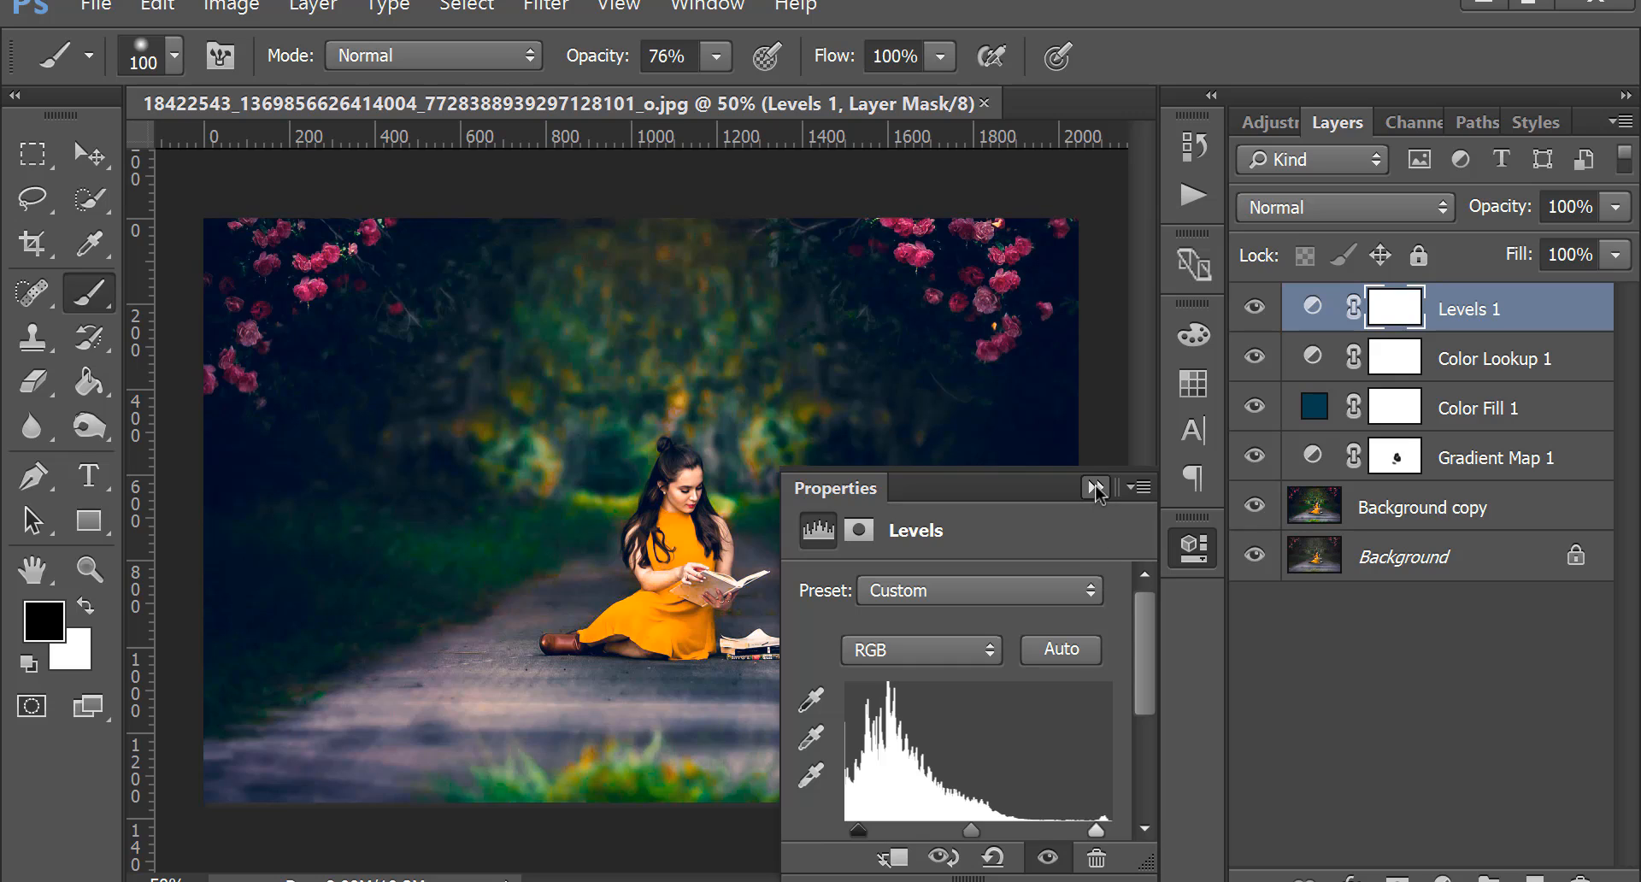
click(1094, 488)
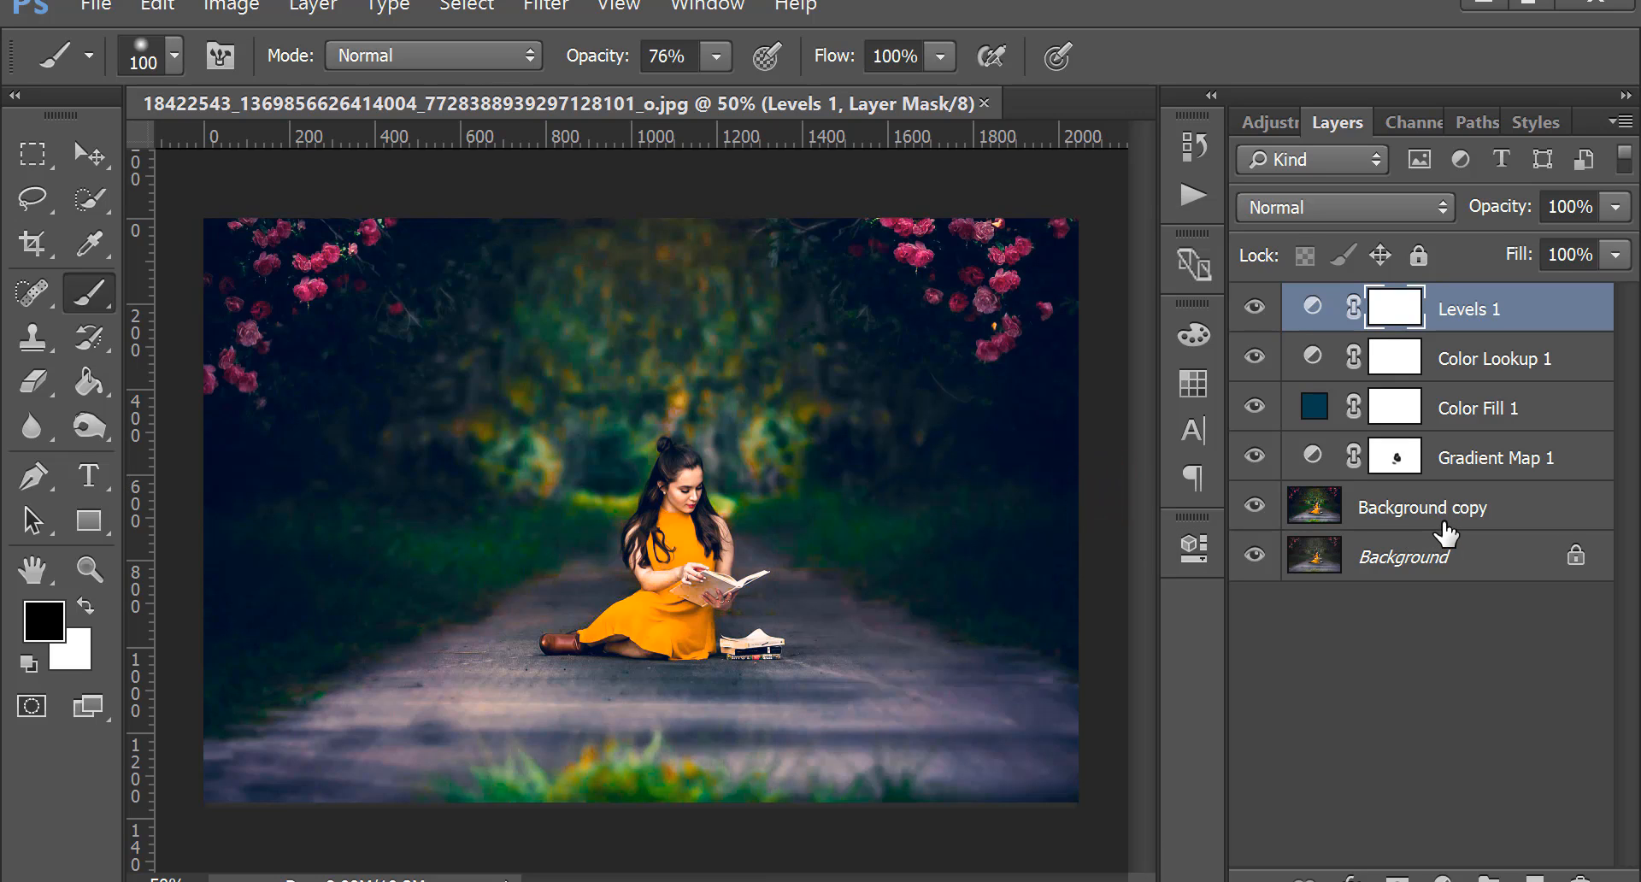
Add a new empty layer and paint one soft near-white dot above the woman's head with a 250 px brush.
click(1534, 876)
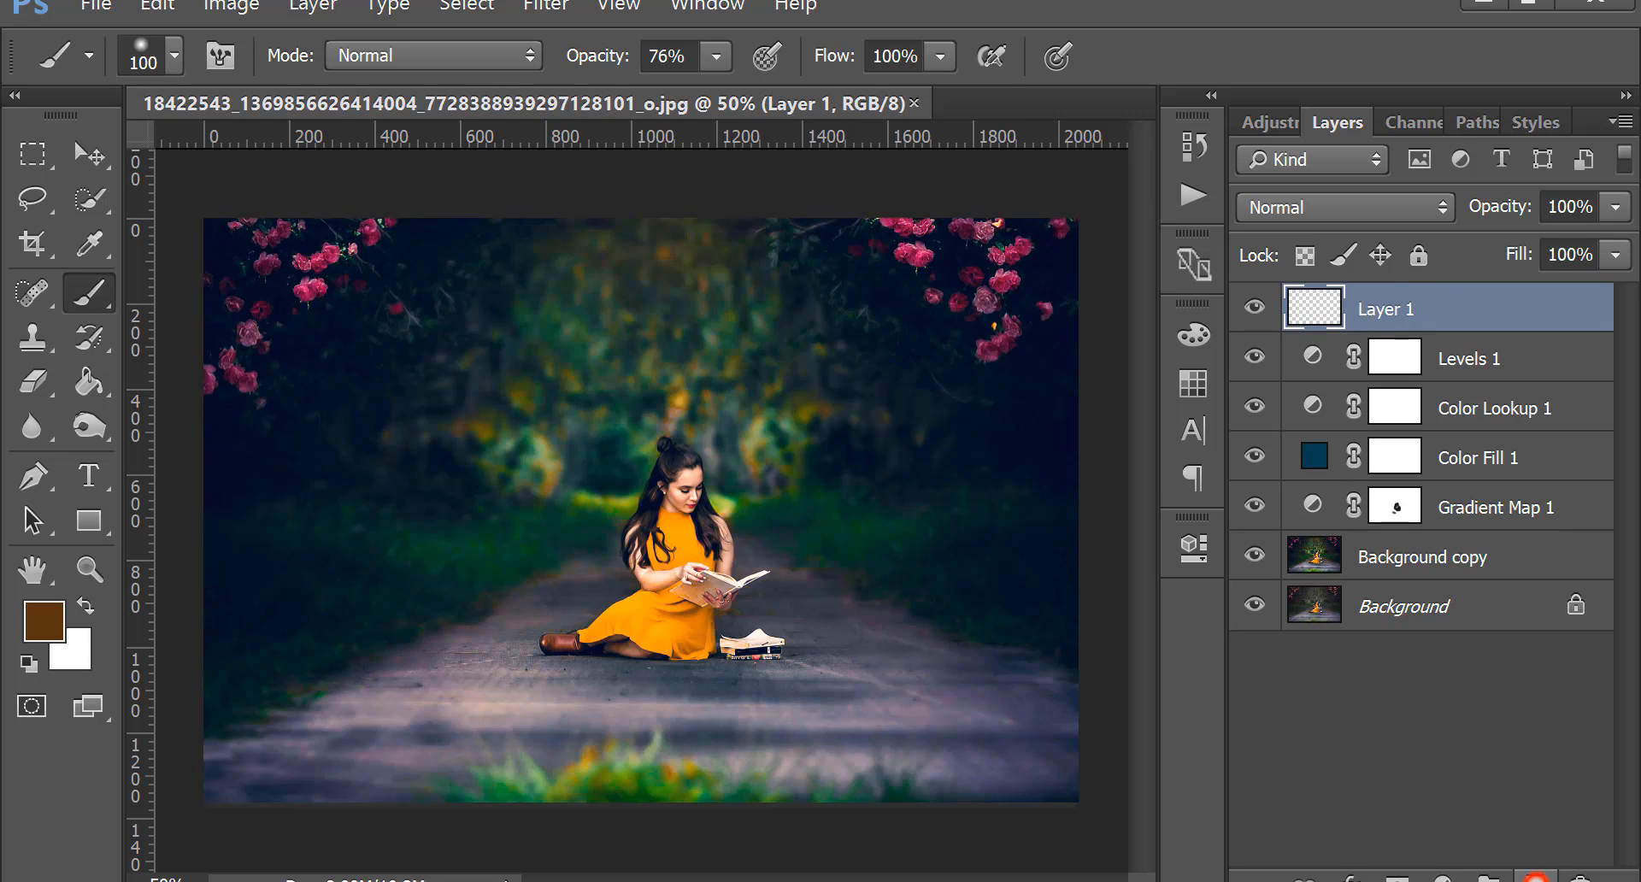
click(47, 632)
drag(377, 367, 380, 157)
click(1125, 137)
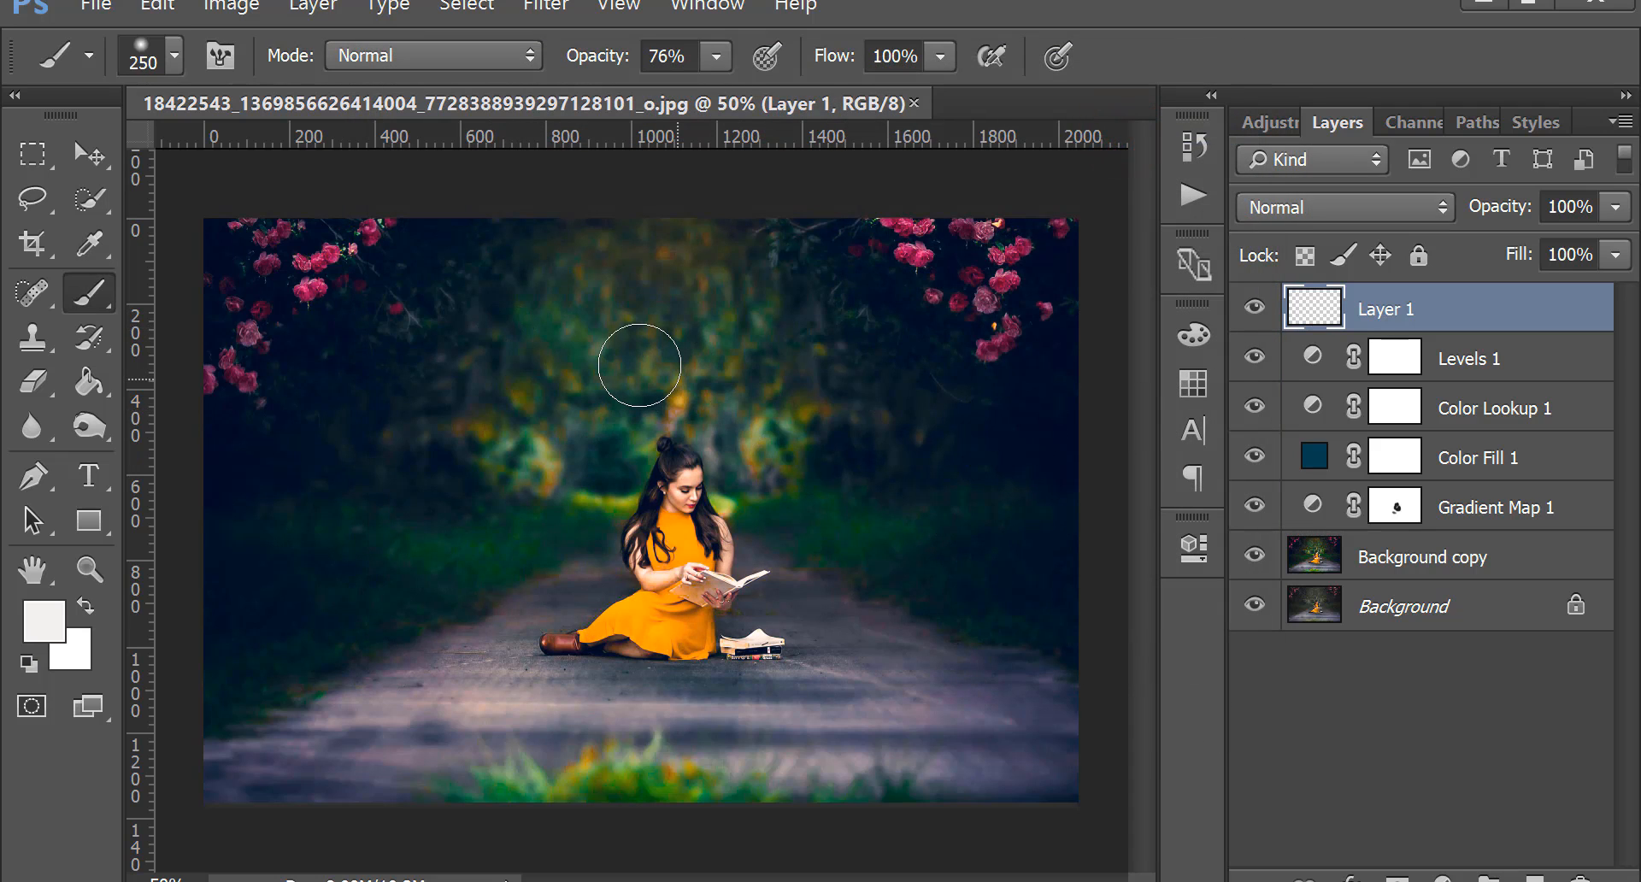
click(640, 364)
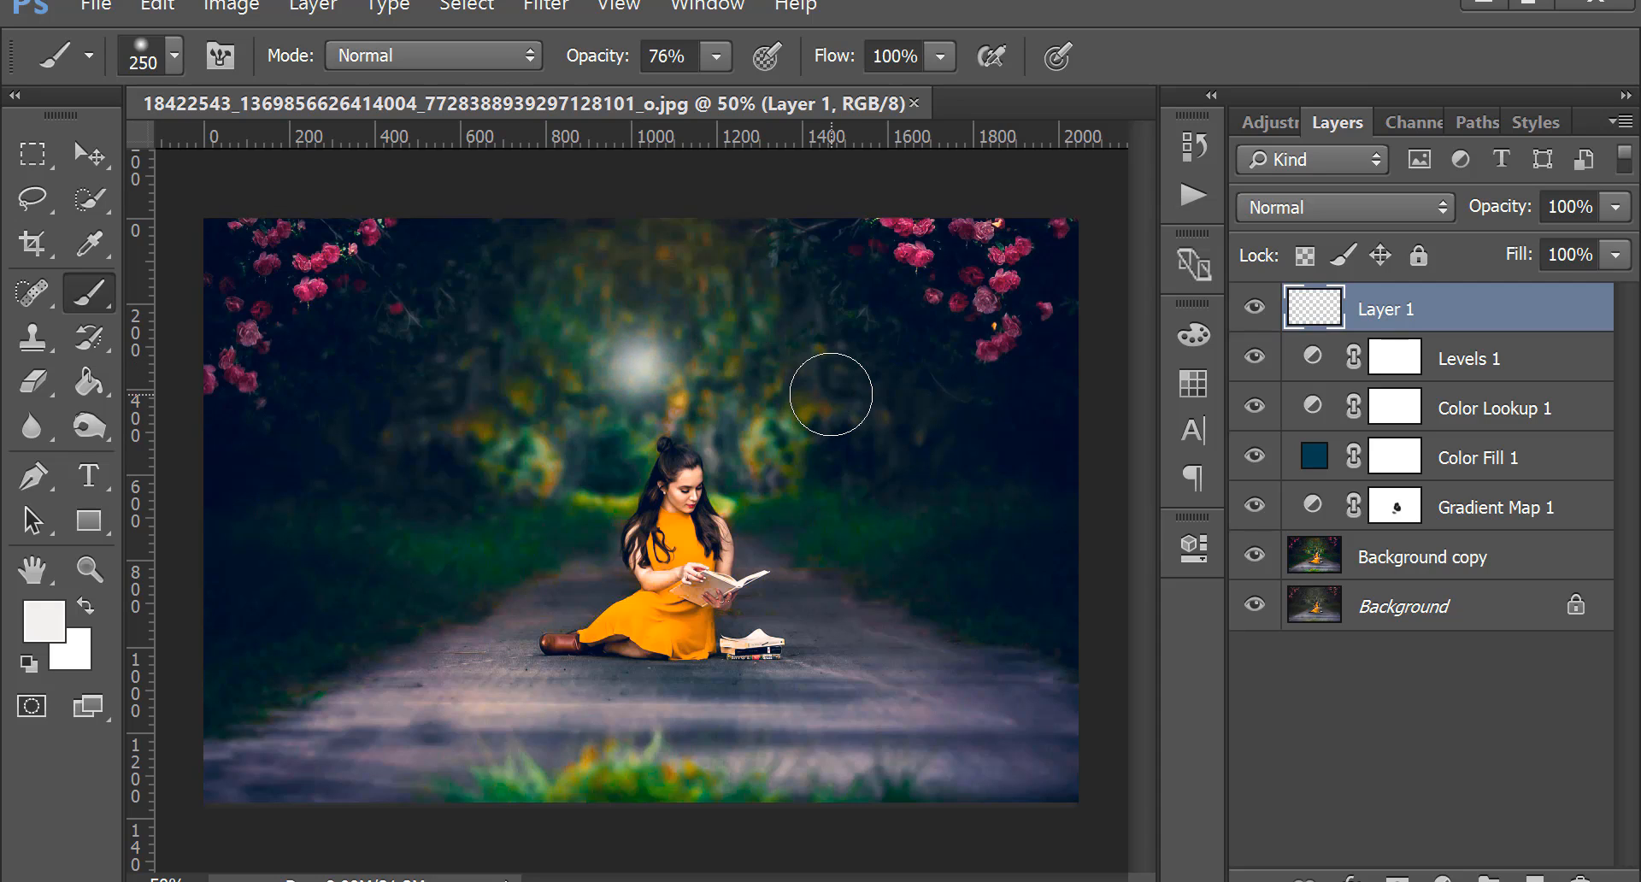
Scale the white glow up proportionally to about 309% and center it over the trees above the woman.
key(ctrl+t)
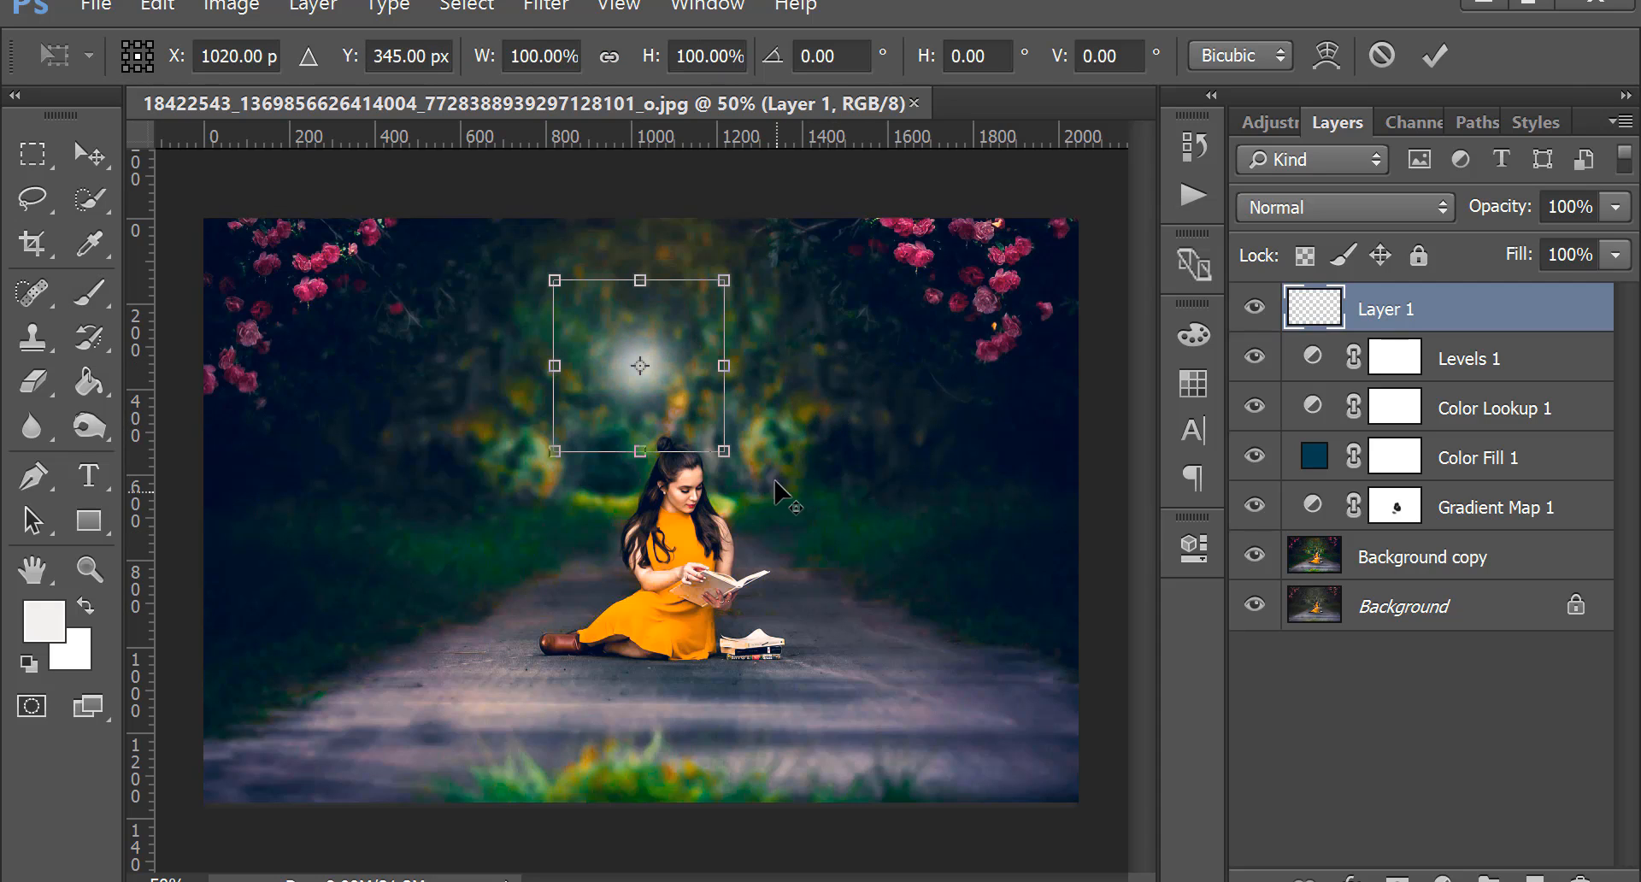
mouse_move(727, 453)
mouse_down()
mouse_move(911, 540)
mouse_move(870, 511)
mouse_up()
drag(661, 391, 627, 475)
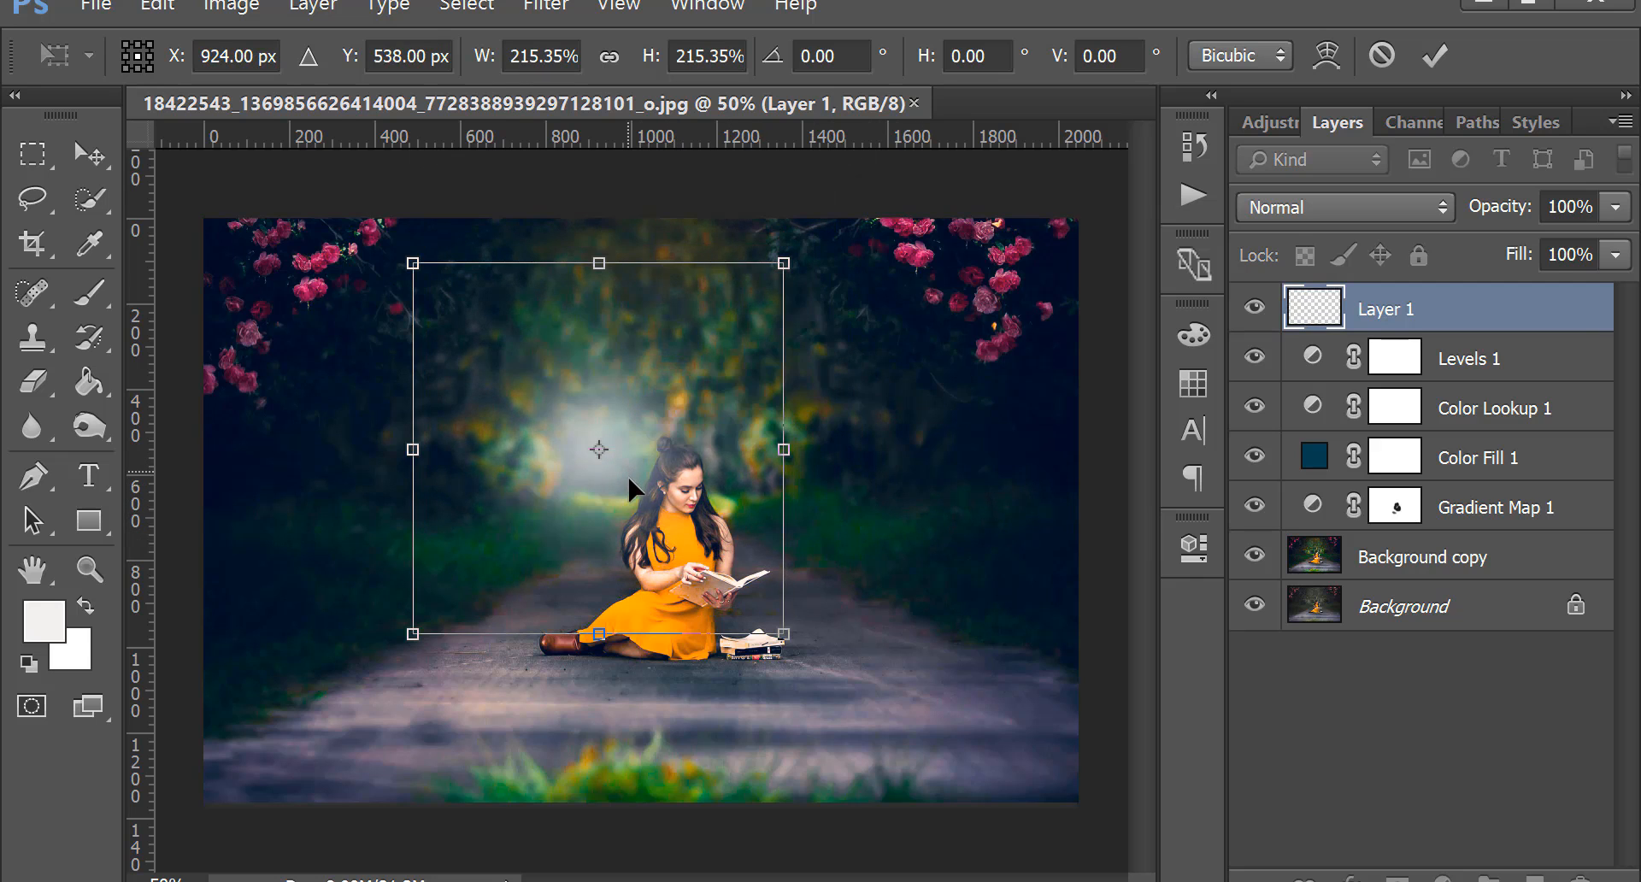
drag(788, 636, 922, 669)
drag(652, 477, 684, 411)
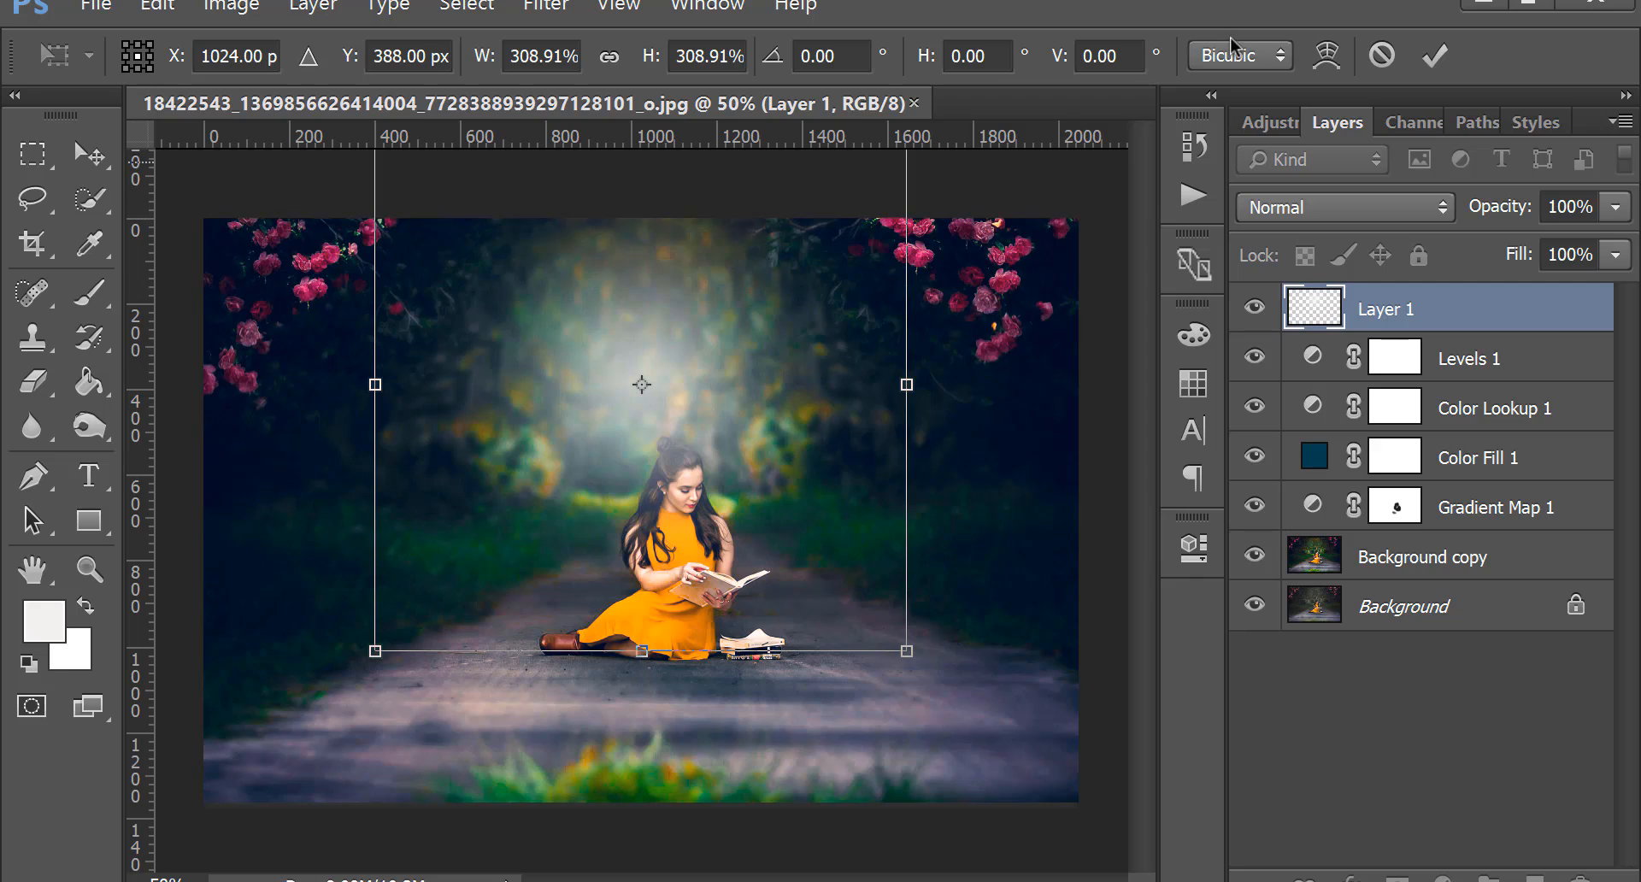
click(1436, 56)
key(b)
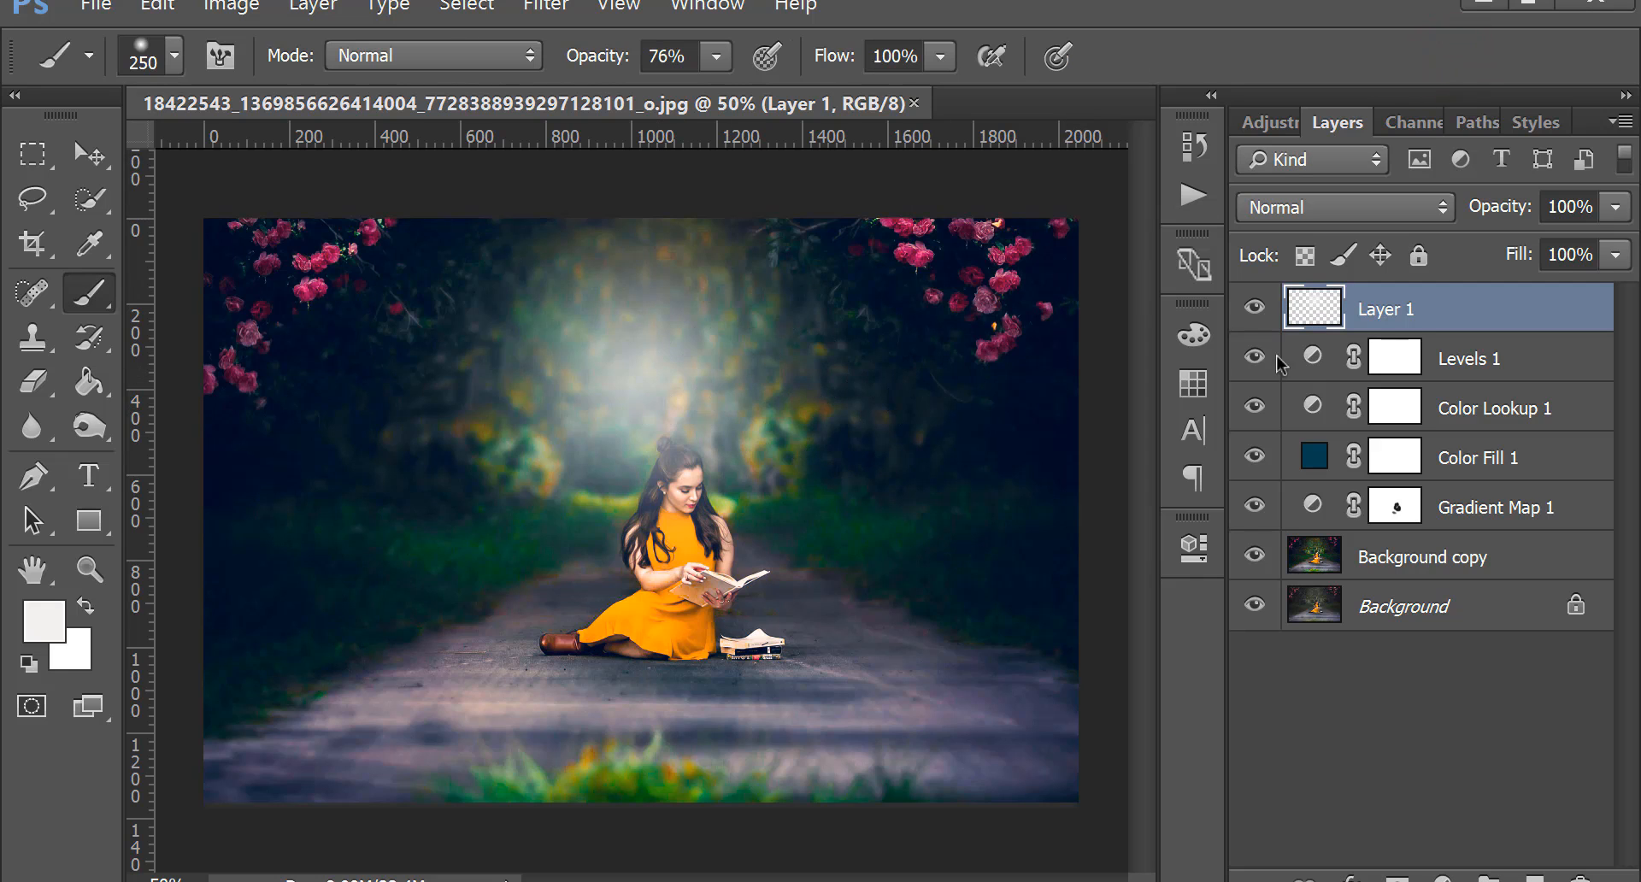
Set the glow layer to Screen blend mode with 63% fill and shift the glow slightly down toward the woman's head.
click(1410, 208)
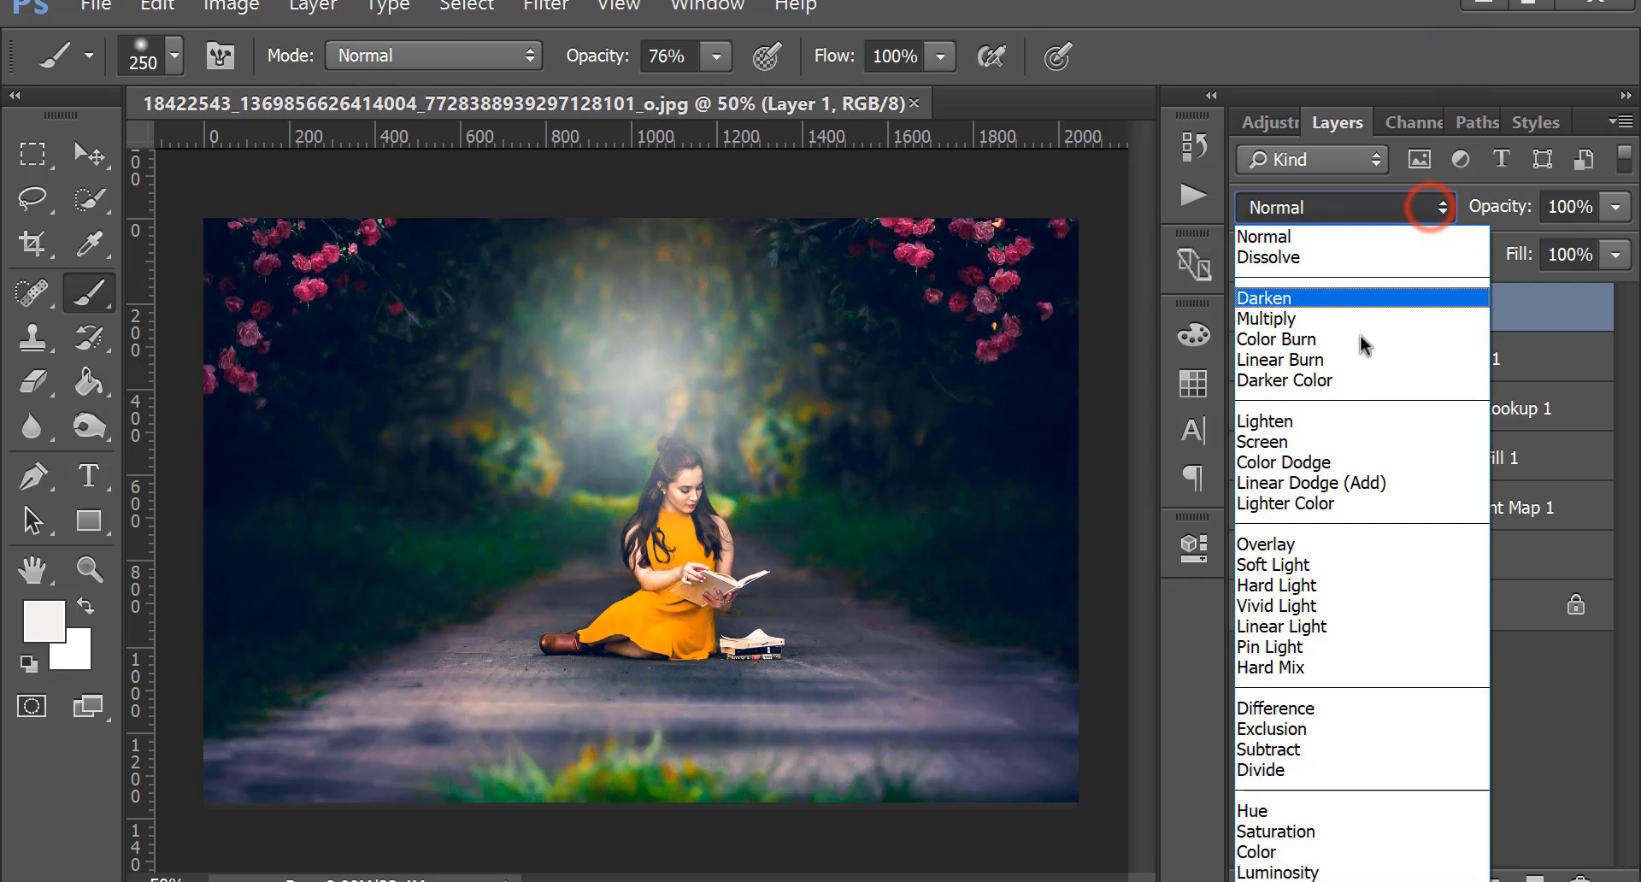
click(1290, 442)
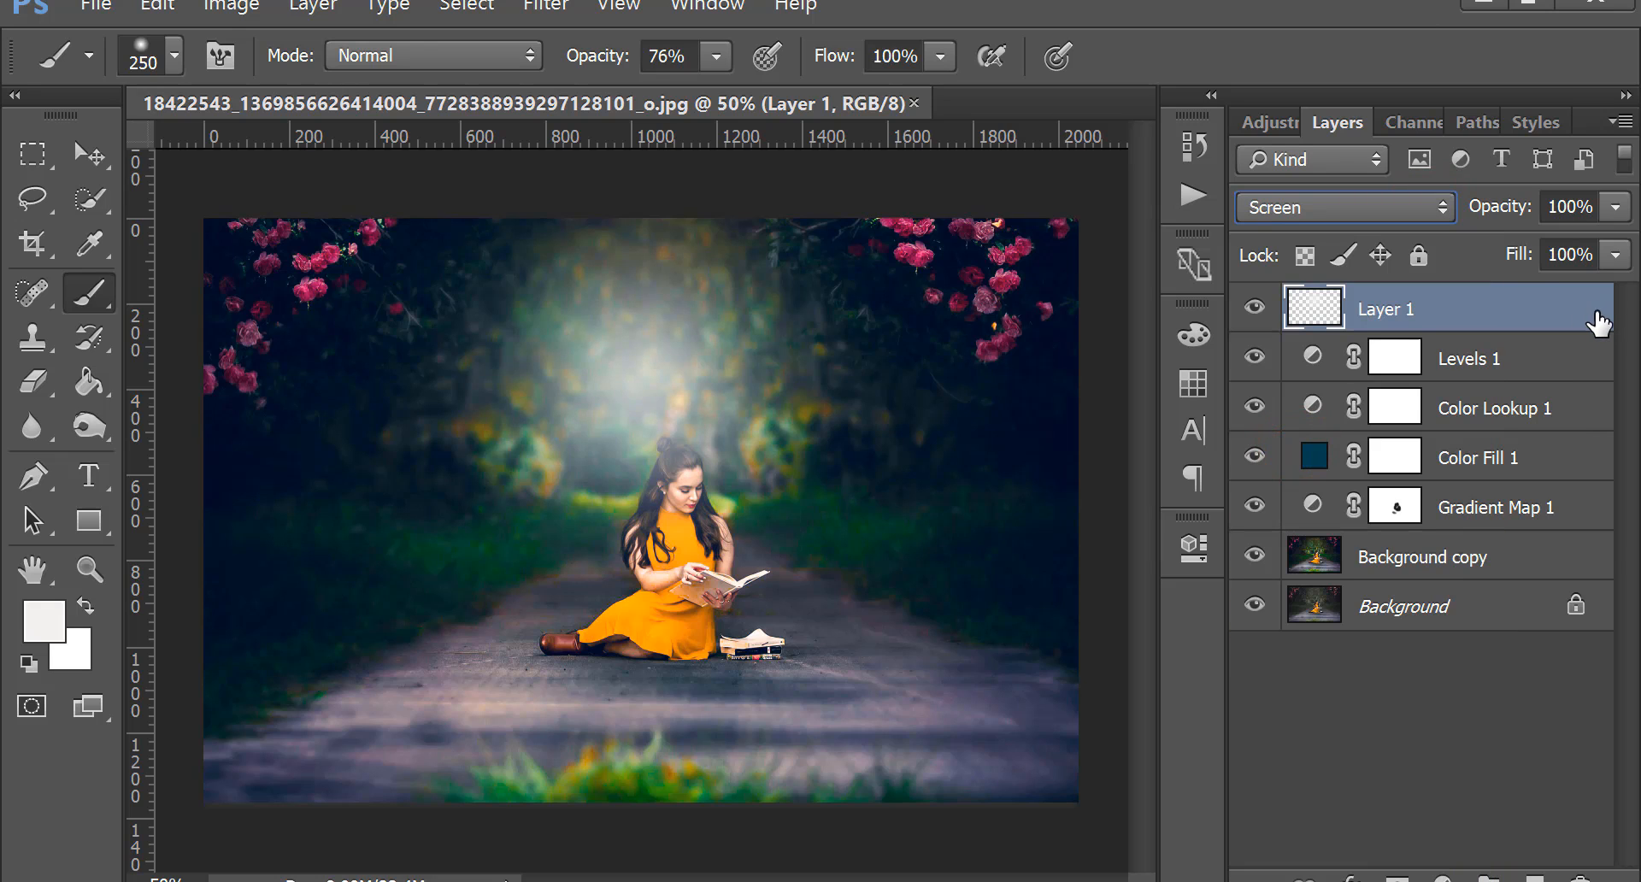
click(1612, 256)
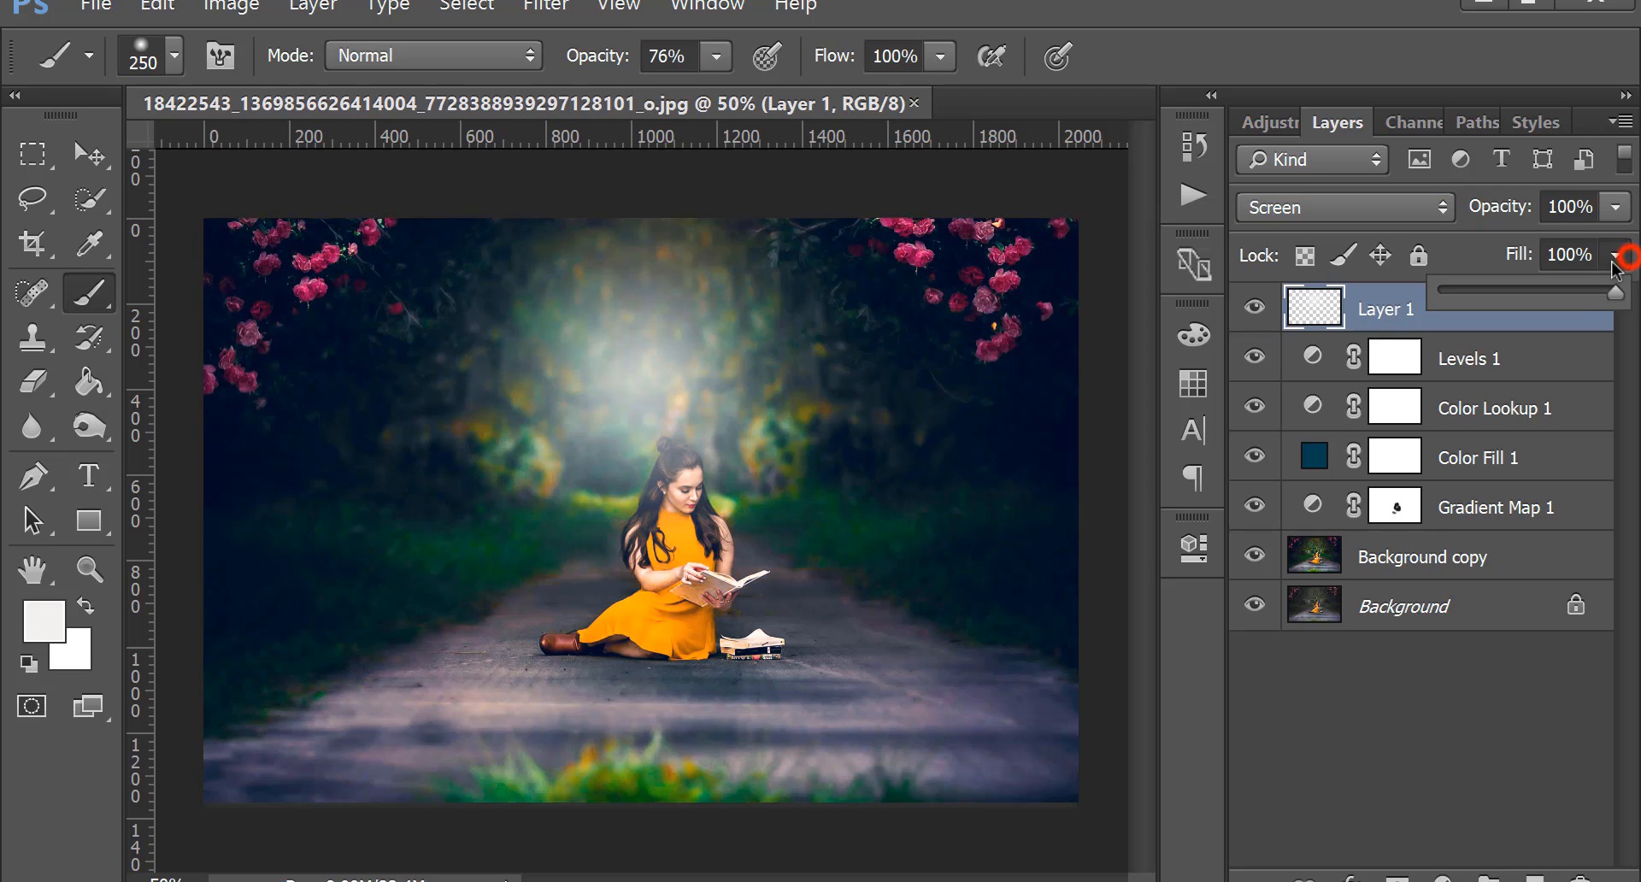
drag(1569, 295, 1553, 298)
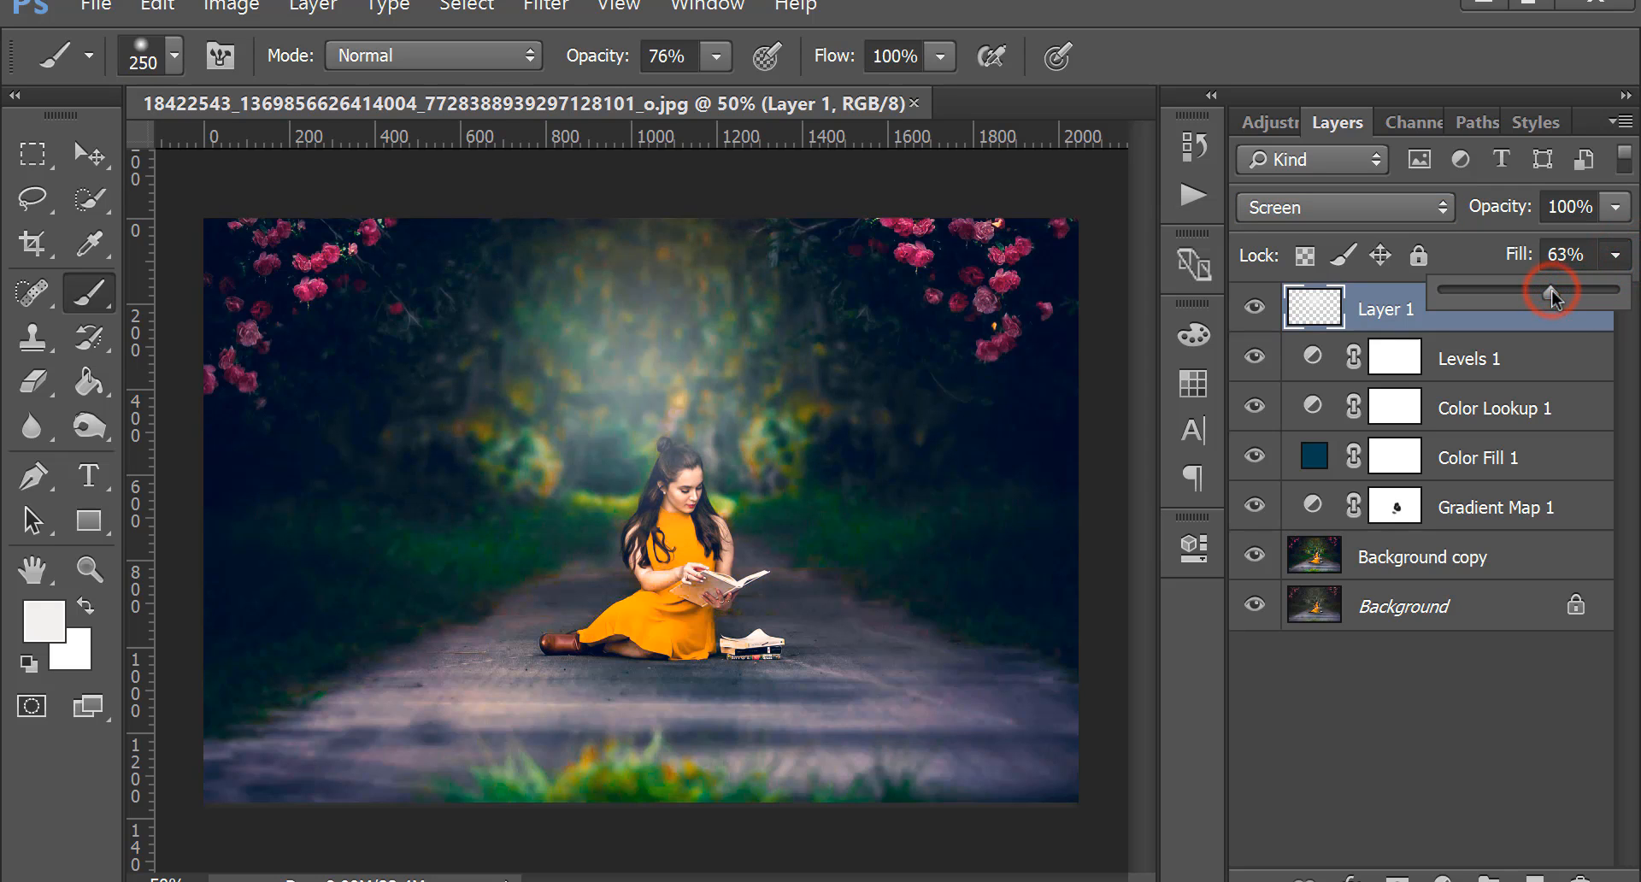
click(94, 156)
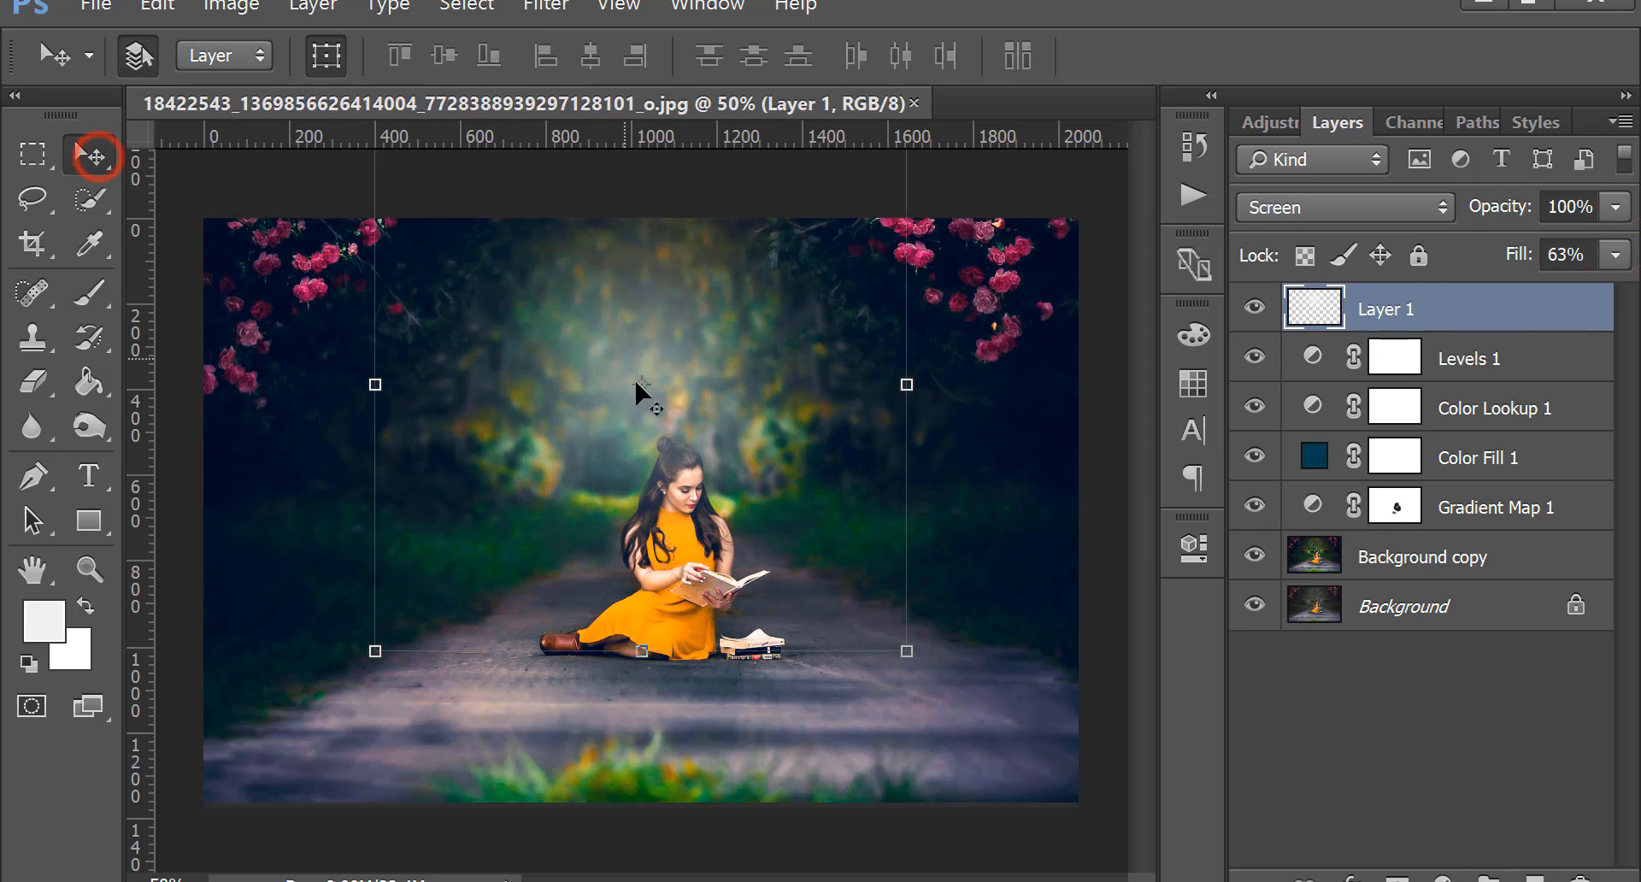
mouse_move(688, 409)
mouse_down()
mouse_move(721, 421)
mouse_move(702, 421)
mouse_up()
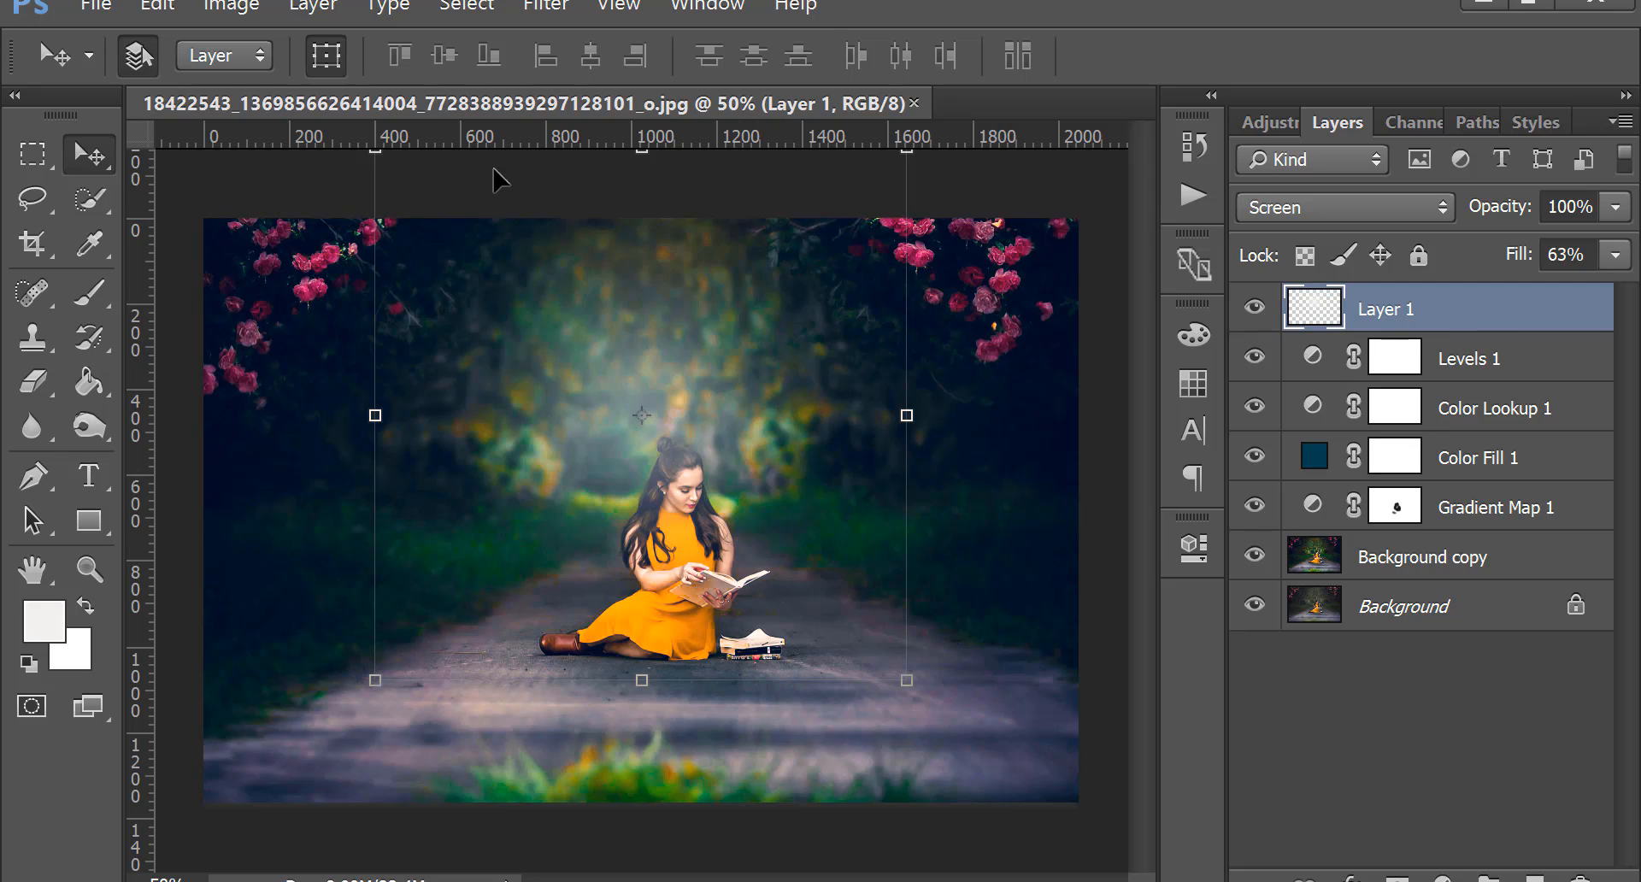
click(34, 156)
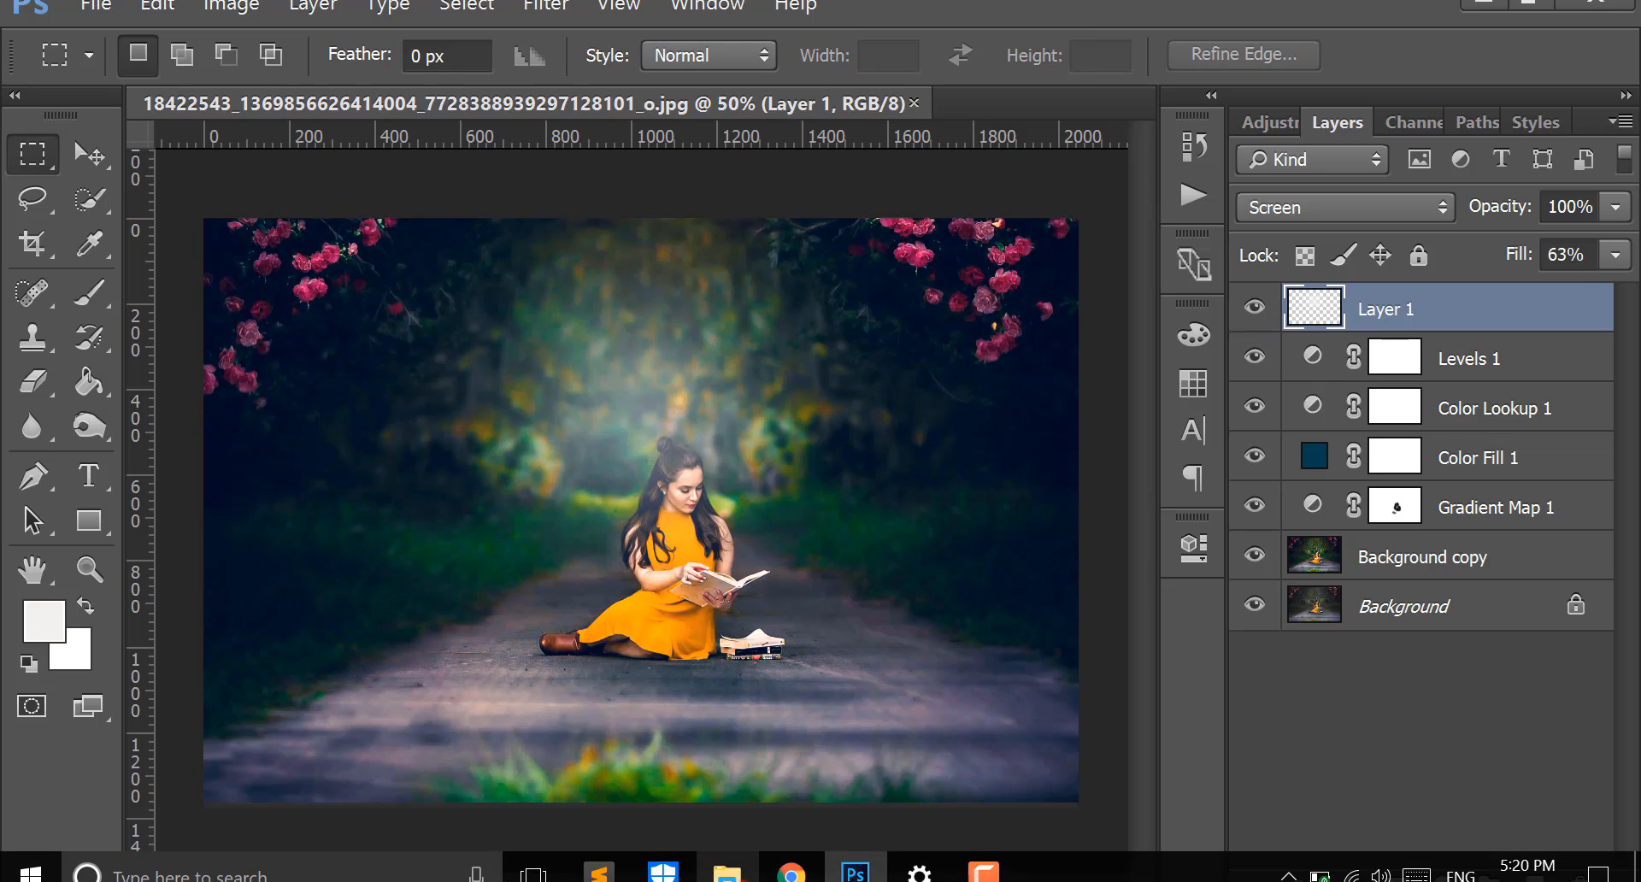
Place the orange lens flare image above the woman's head at about 202% scale and set its blend mode to Screen.
click(728, 871)
drag(641, 241, 676, 338)
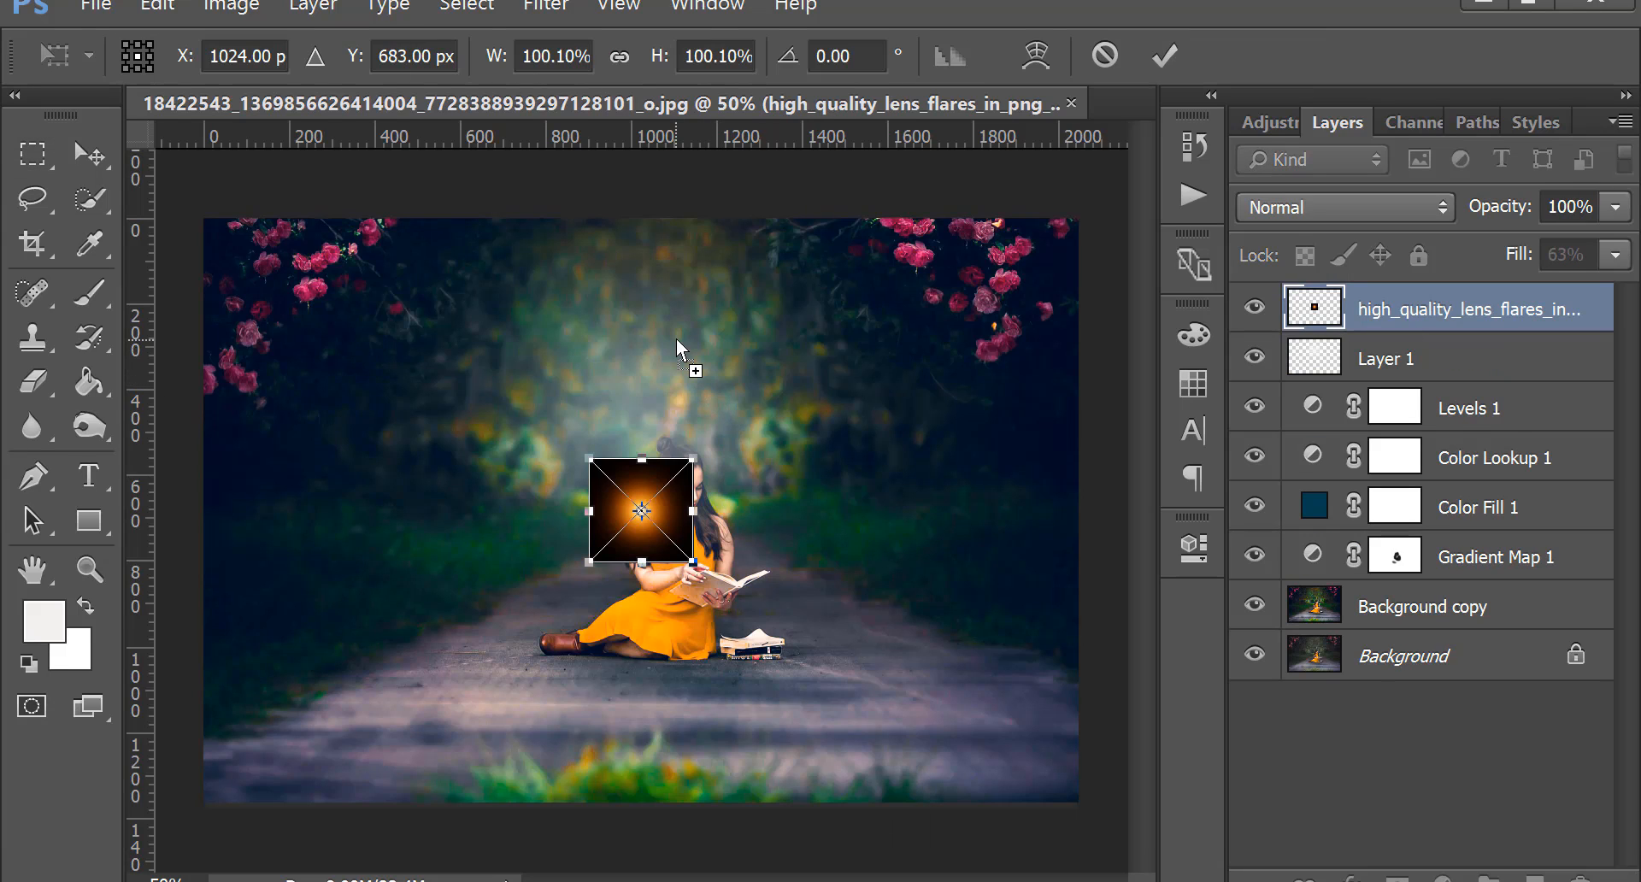
drag(681, 550, 748, 484)
click(1162, 55)
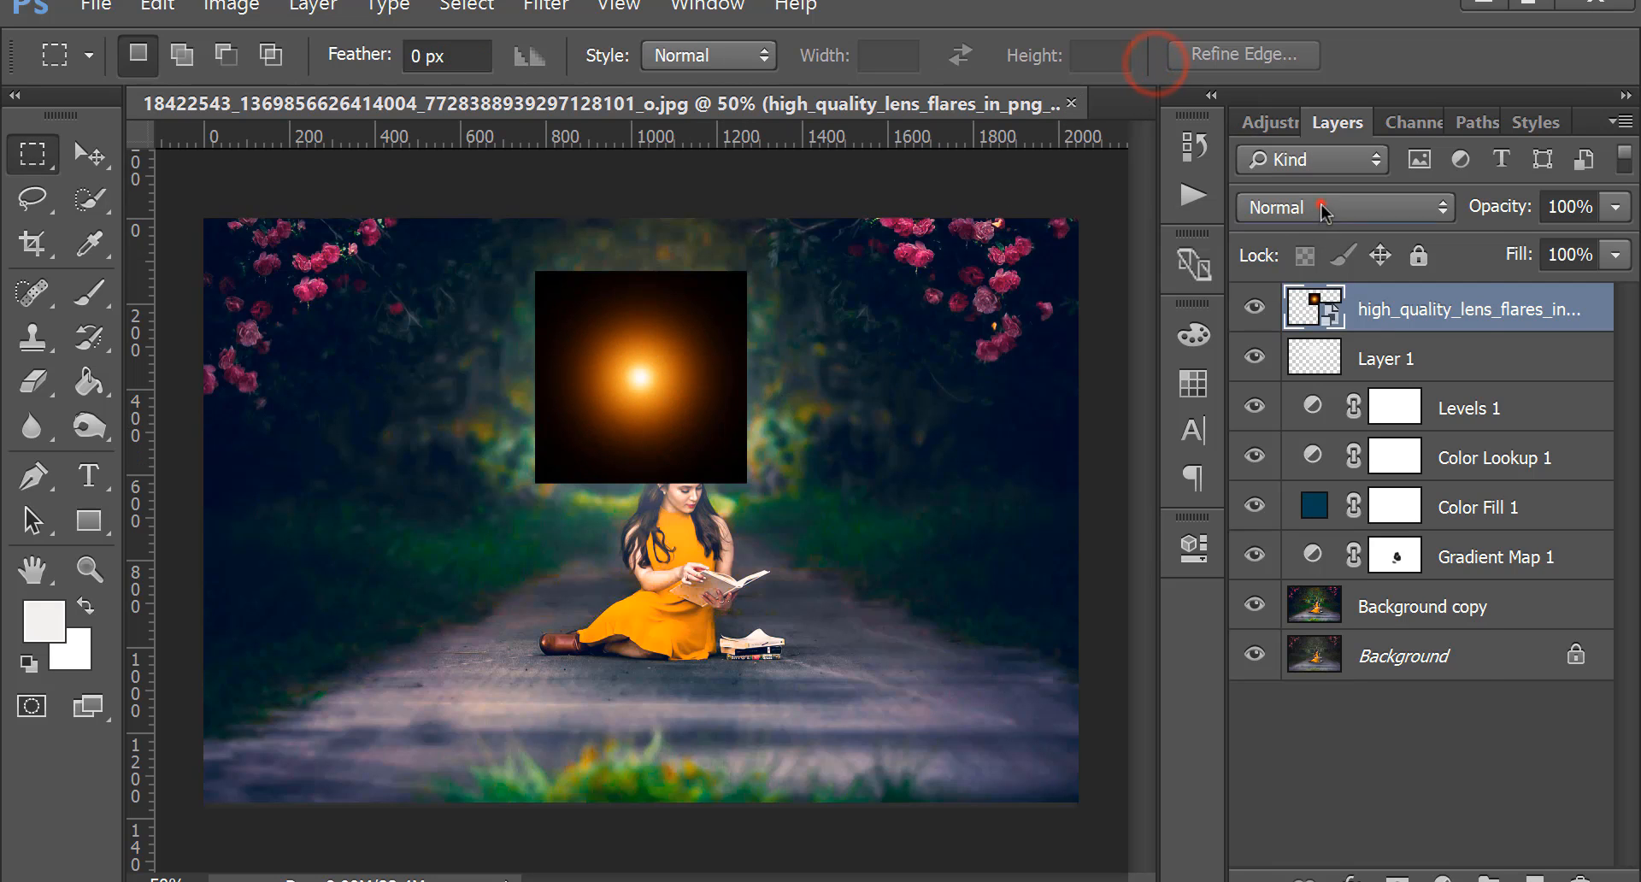
click(1367, 208)
click(1320, 436)
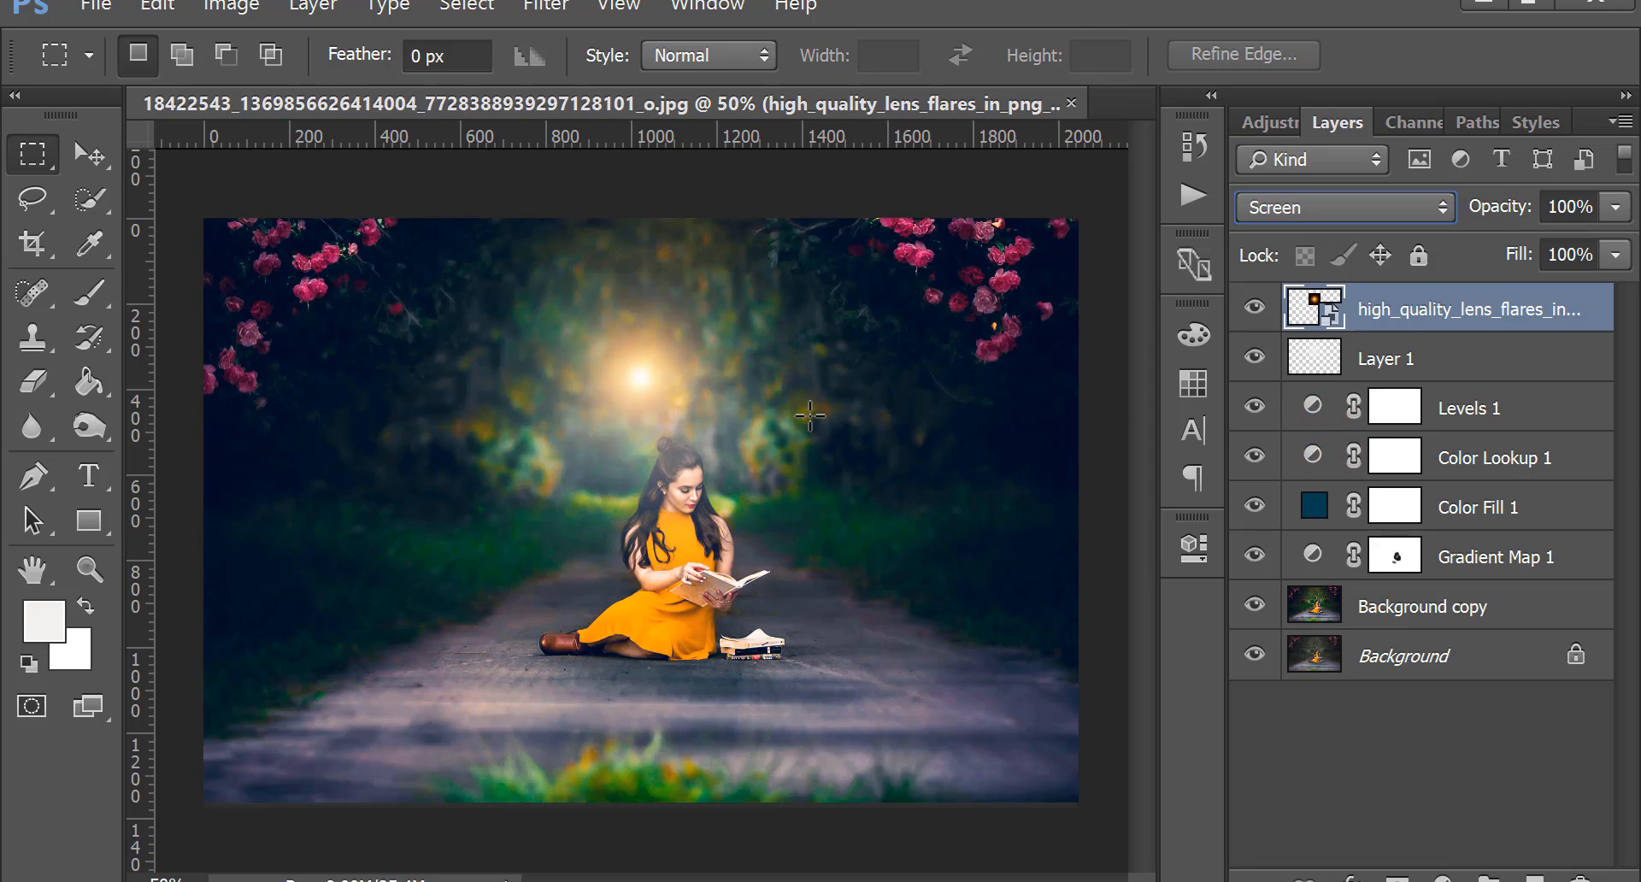
Enlarge the lens flare around its center to about 452%.
right_click(744, 418)
click(880, 779)
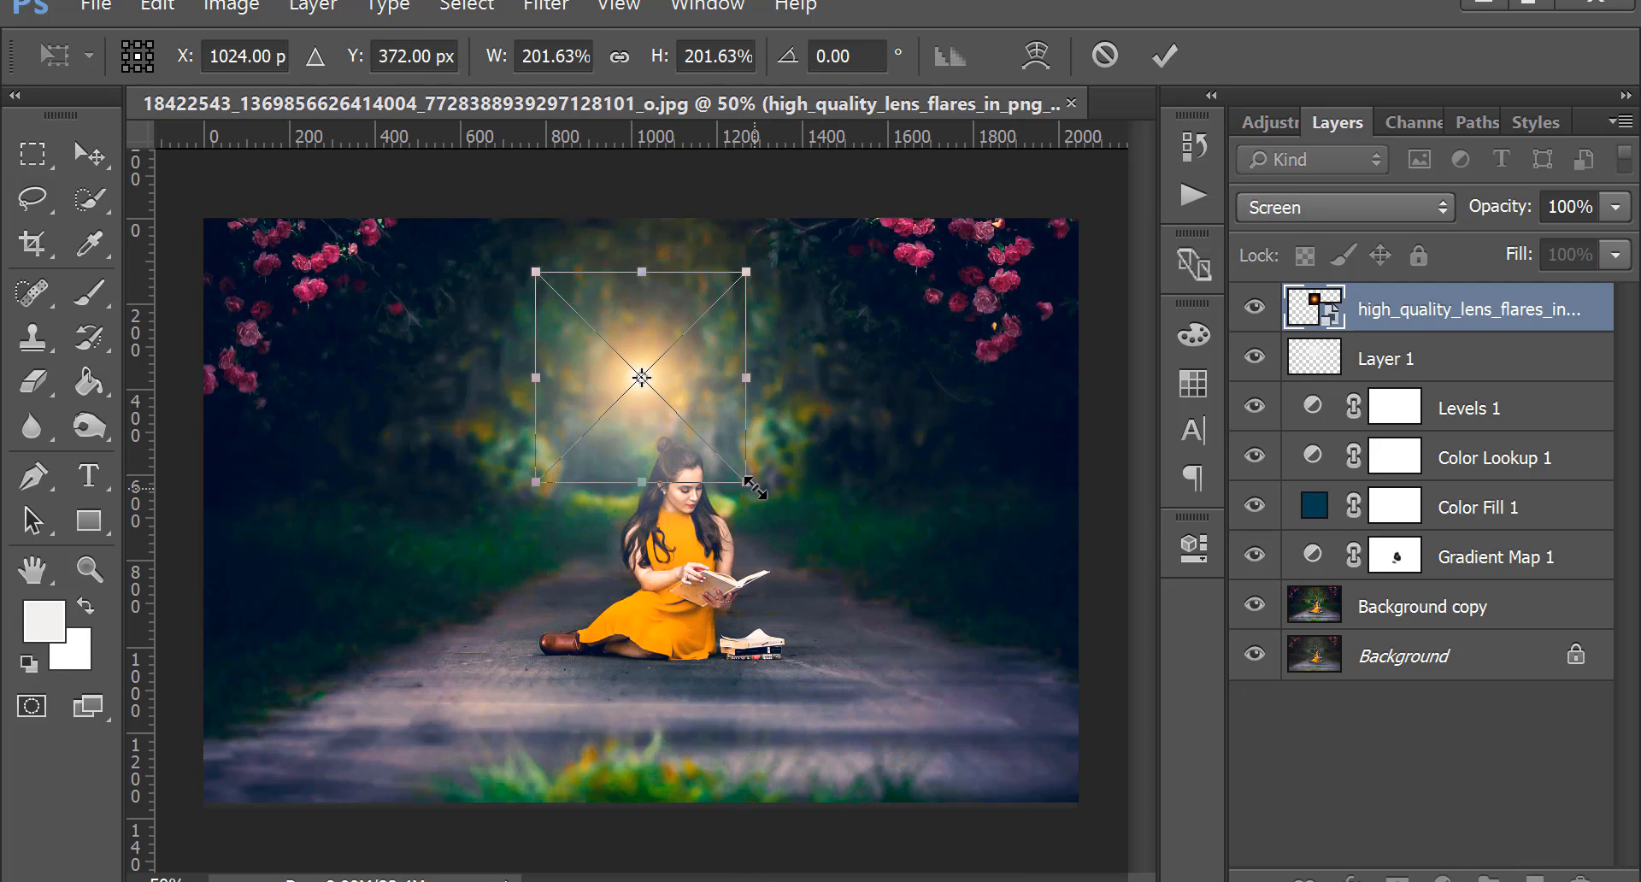
drag(755, 488, 903, 602)
click(1183, 53)
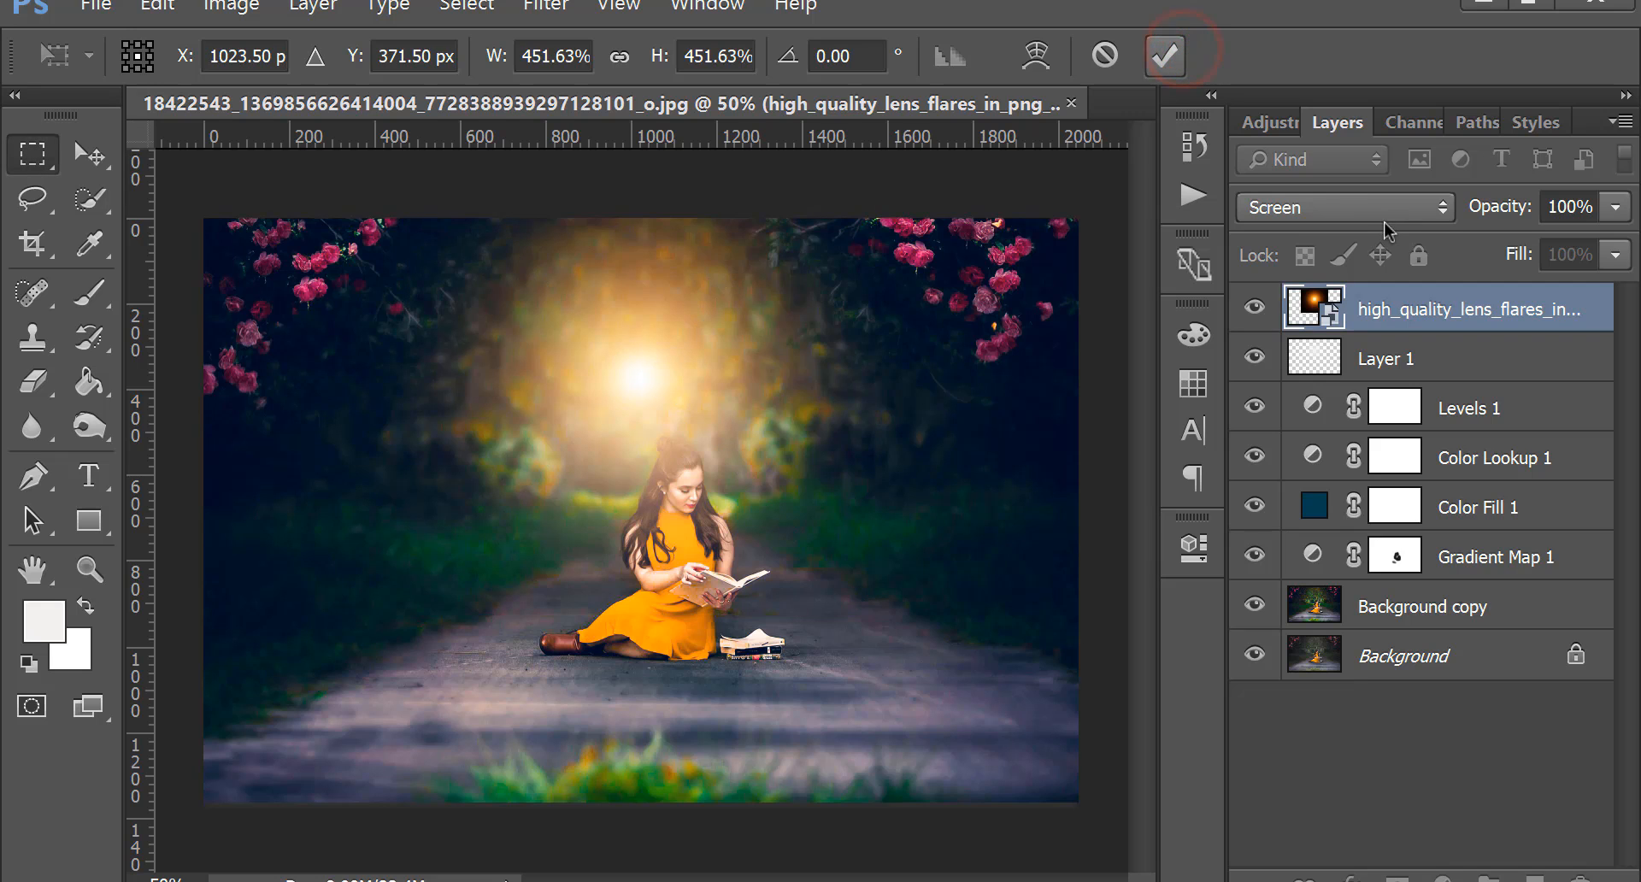
Rasterize the lens flare layer and apply a Gaussian Blur with a 112 pixel radius to it.
right_click(1419, 321)
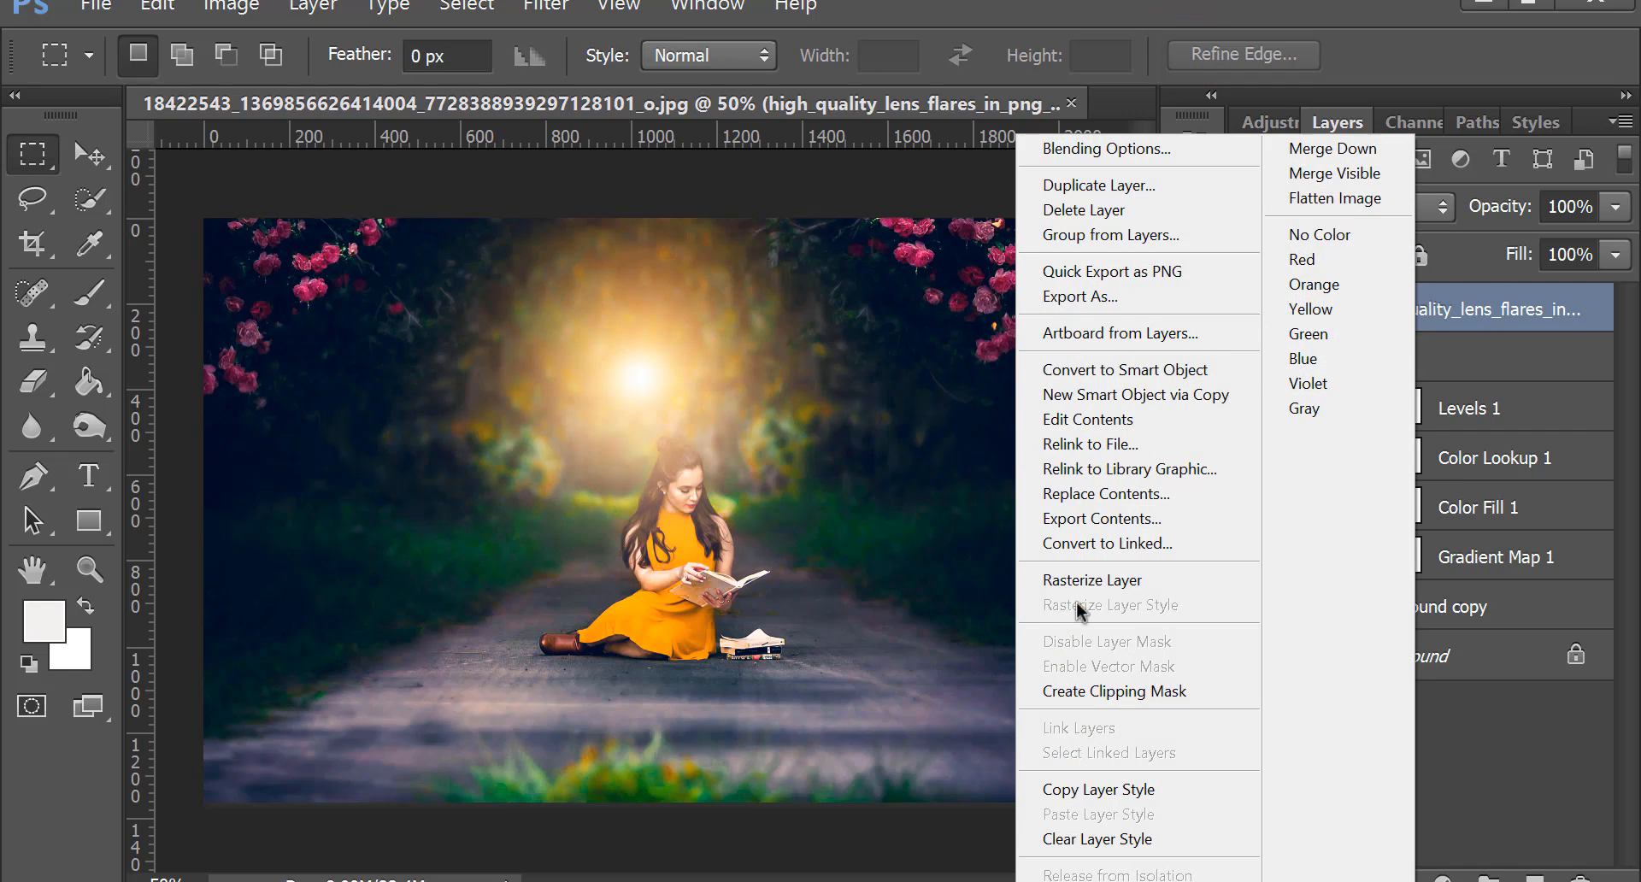
click(1087, 579)
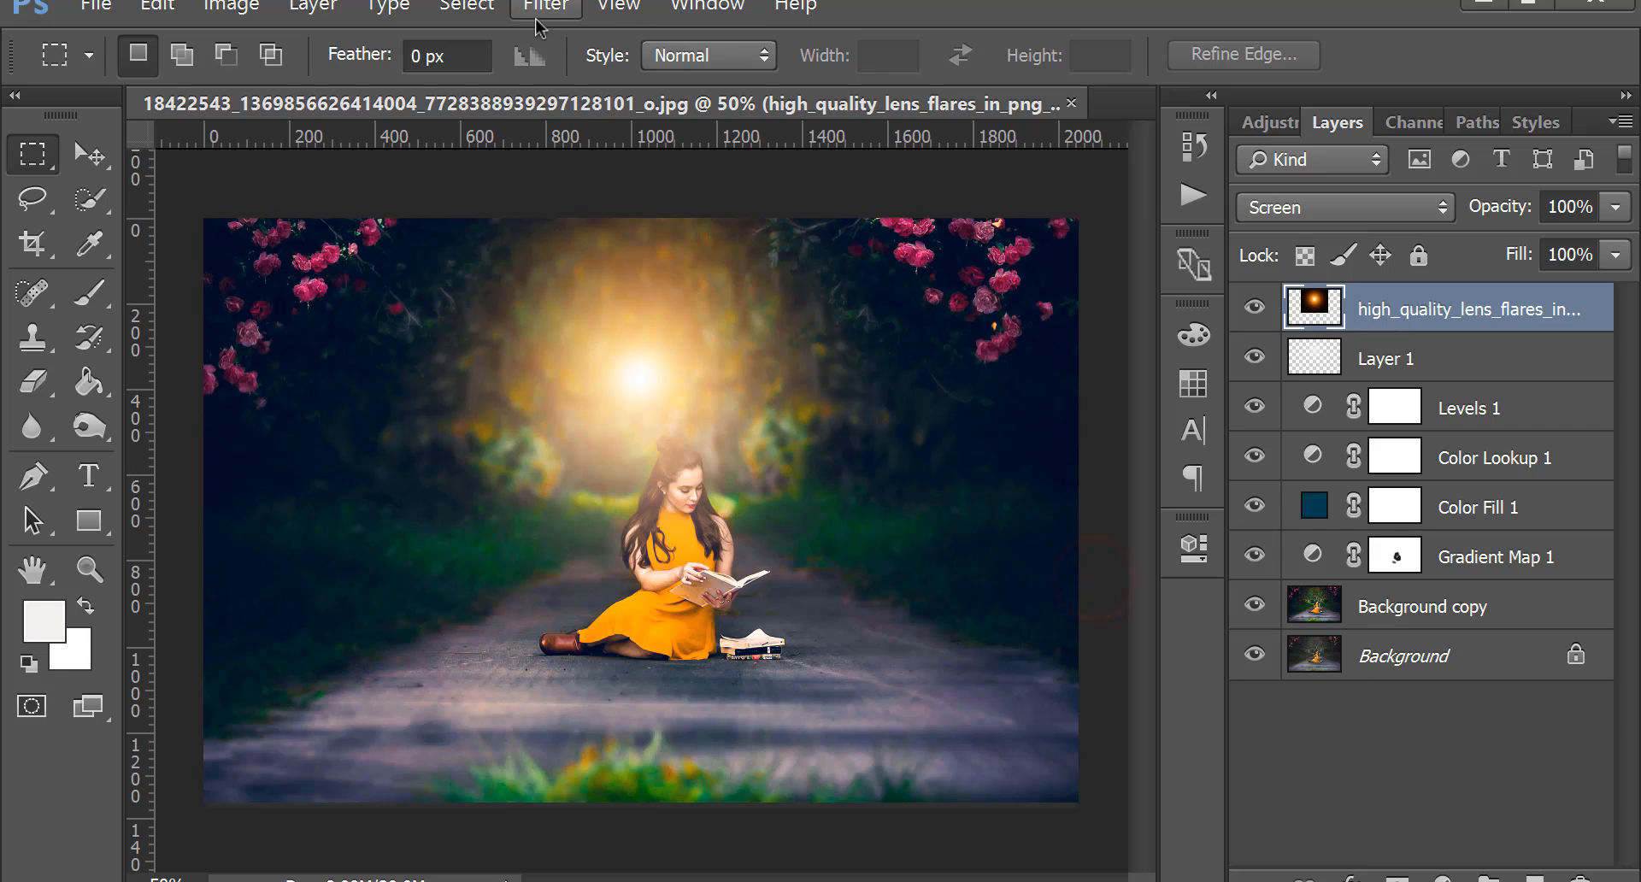
click(537, 19)
mouse_move(703, 284)
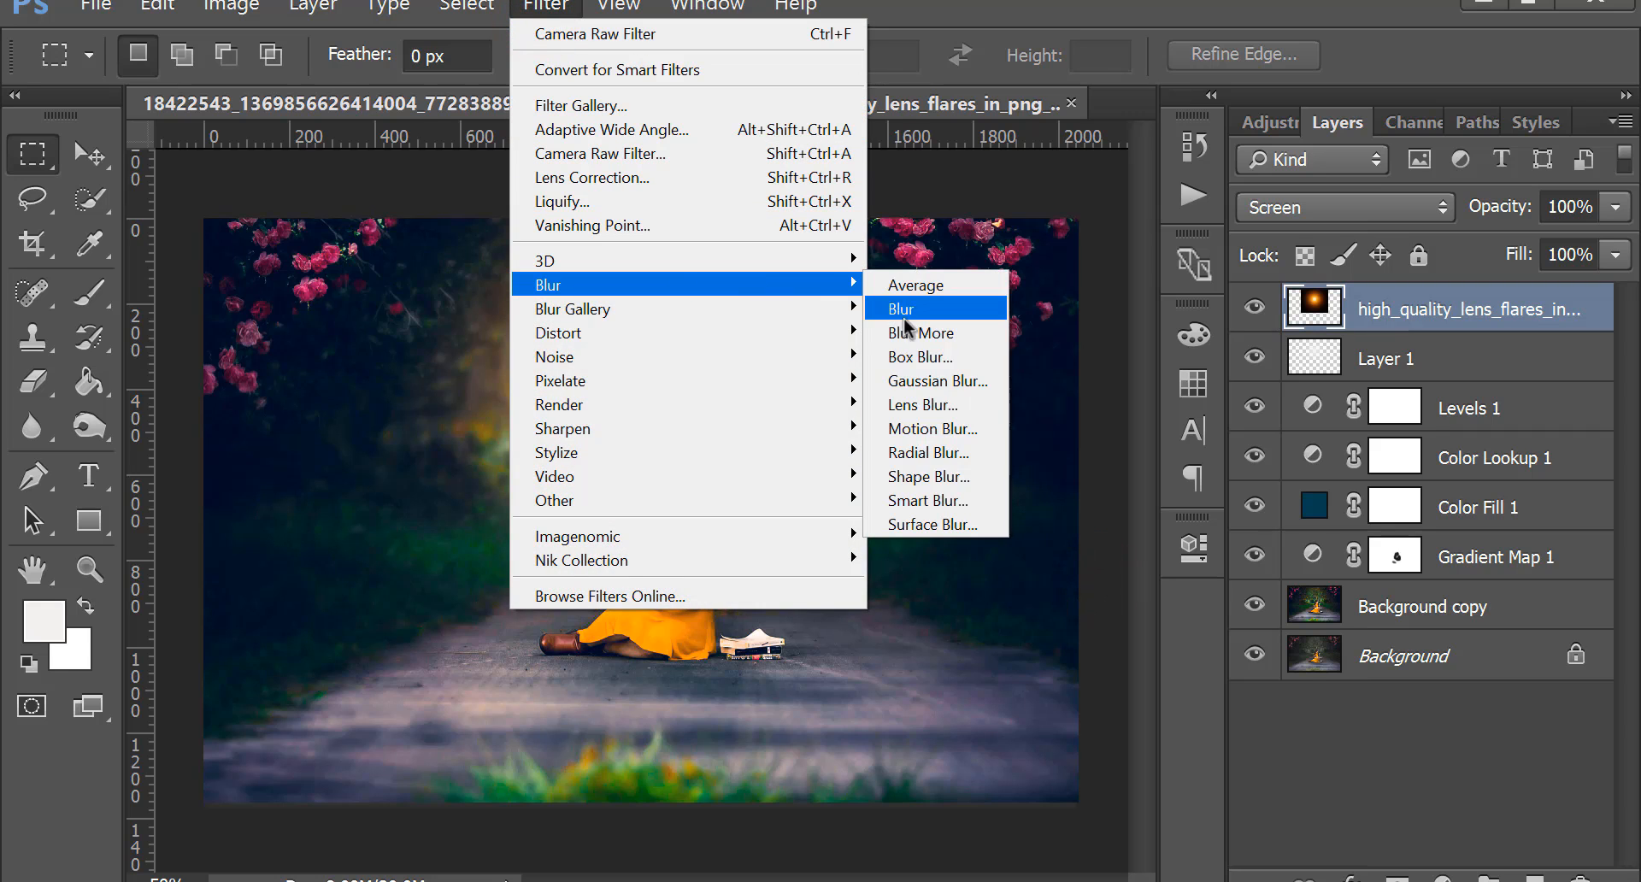
click(938, 381)
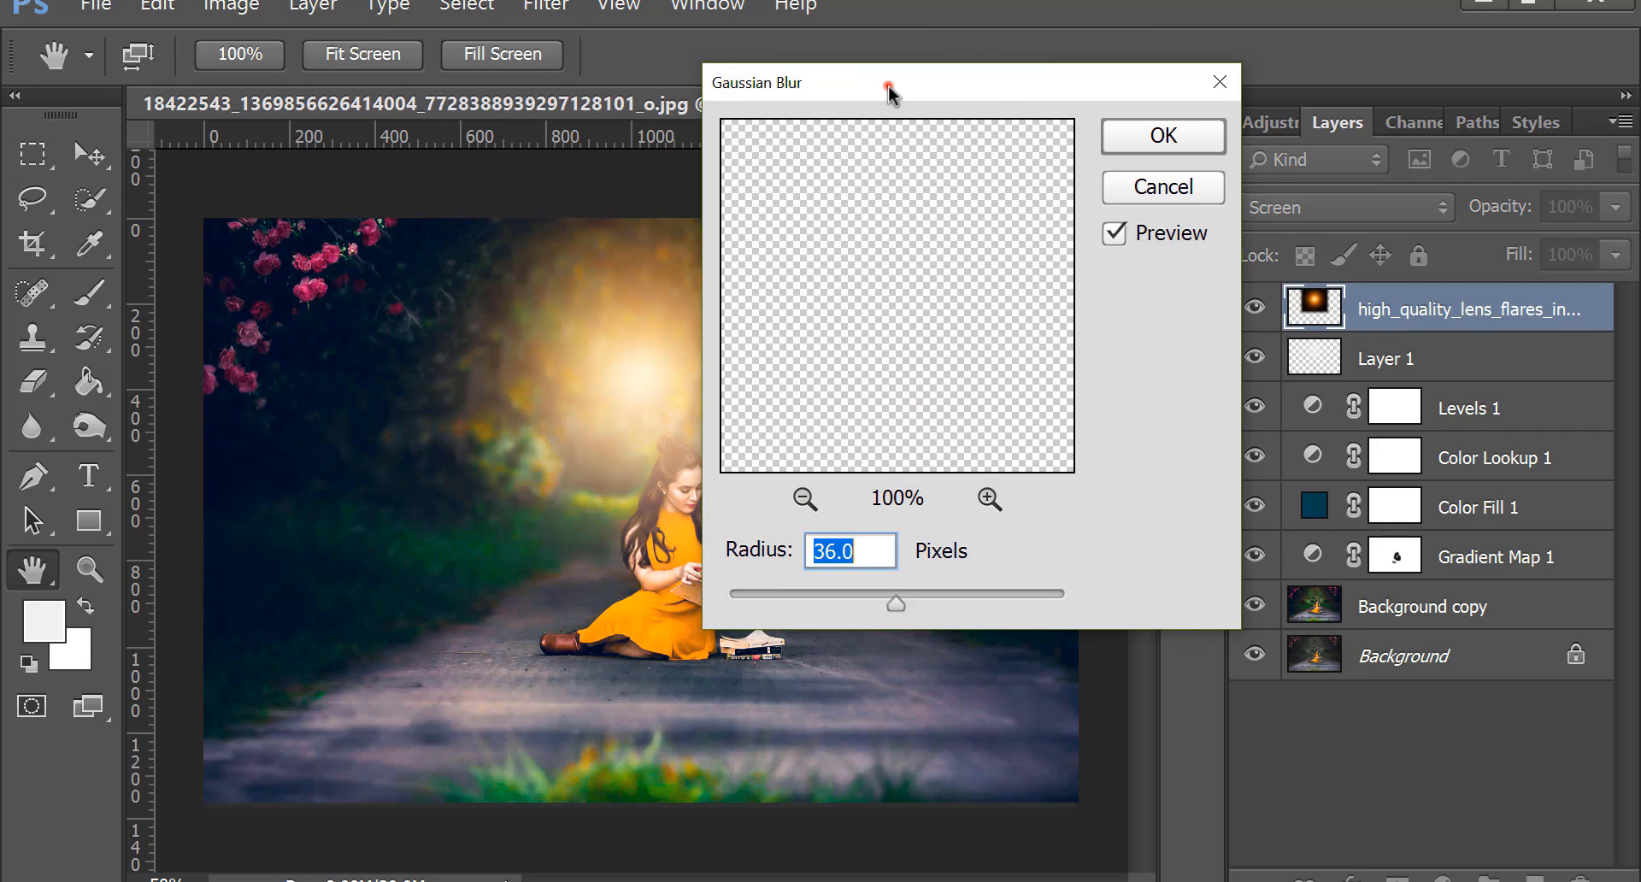
drag(889, 89, 1213, 73)
drag(1228, 595, 1277, 598)
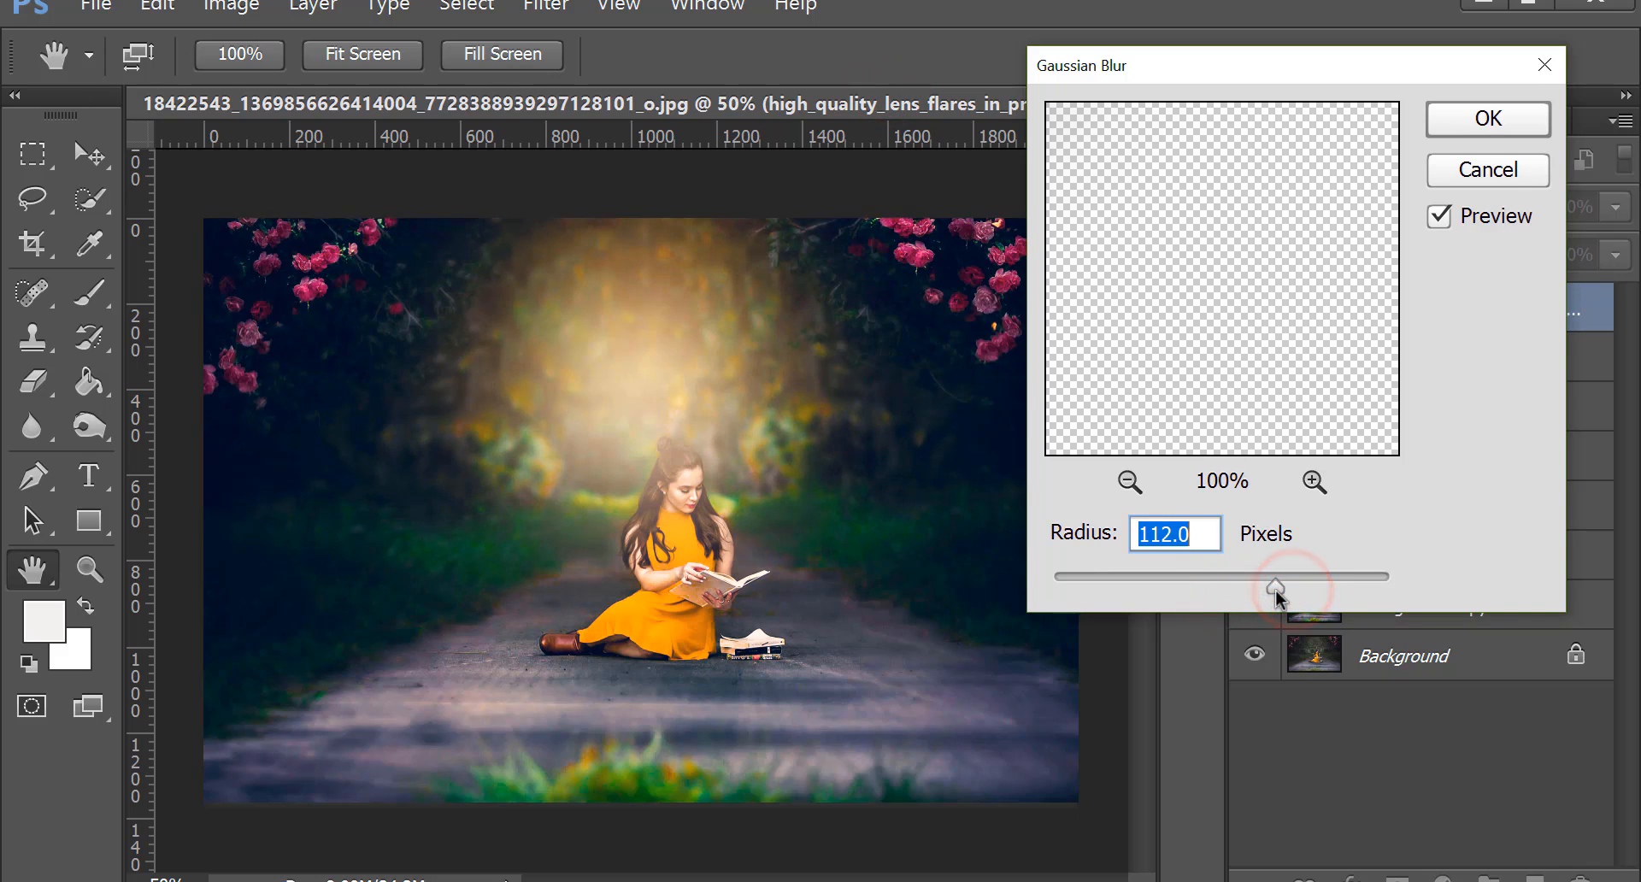
click(1450, 130)
Reduce the lens flare layer's fill to 59% and move the flare about 100 px left and 147 px up.
drag(1614, 257, 1545, 303)
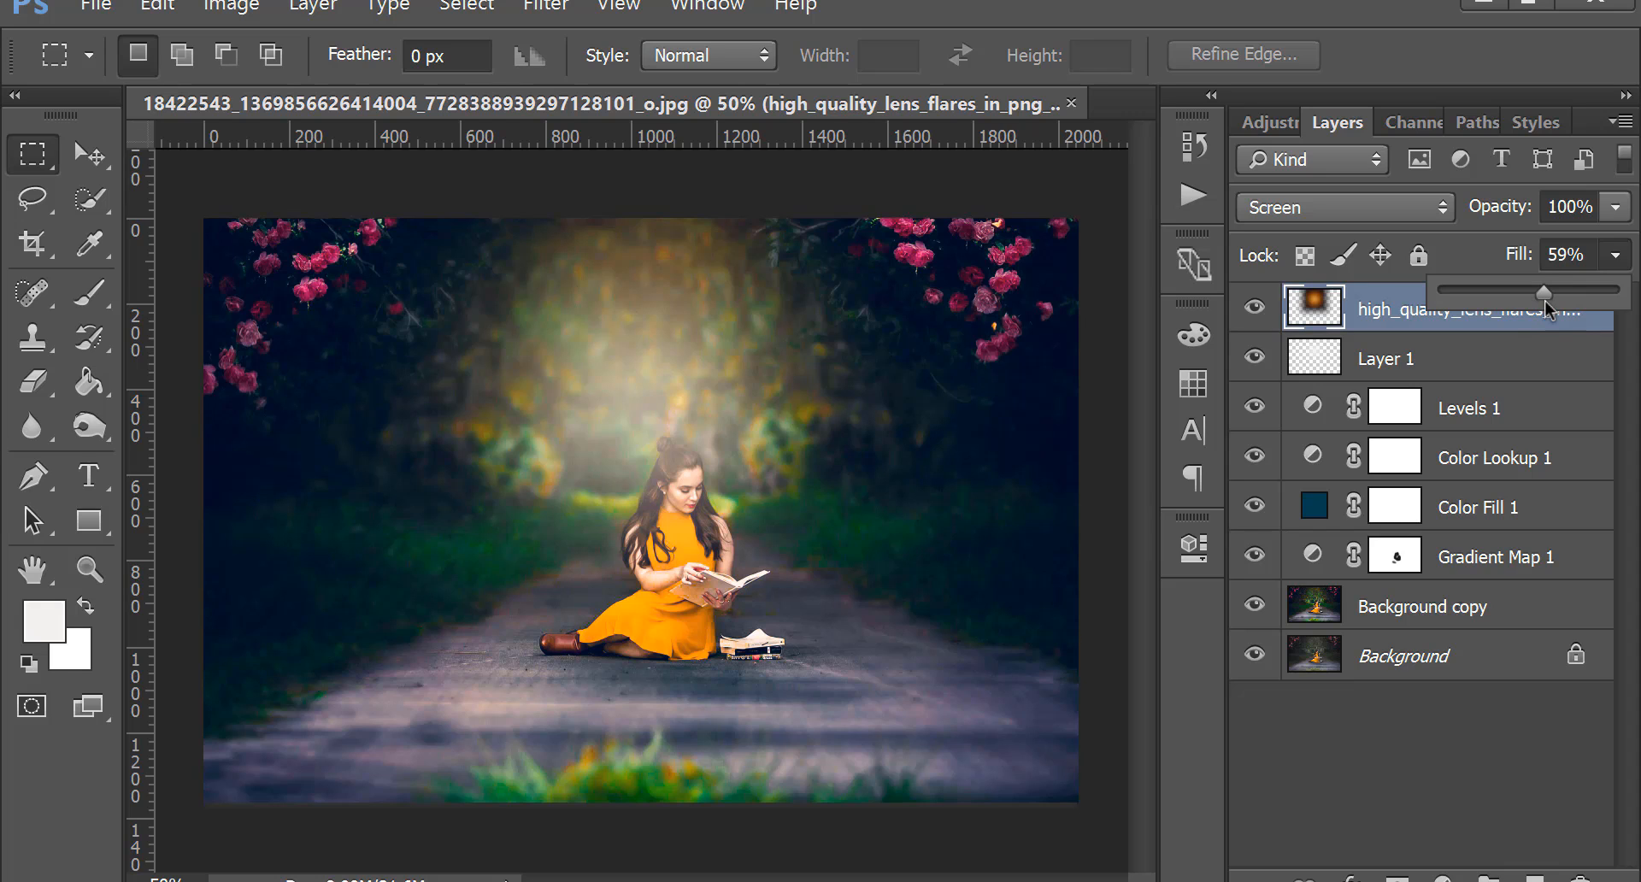
click(1386, 318)
click(89, 155)
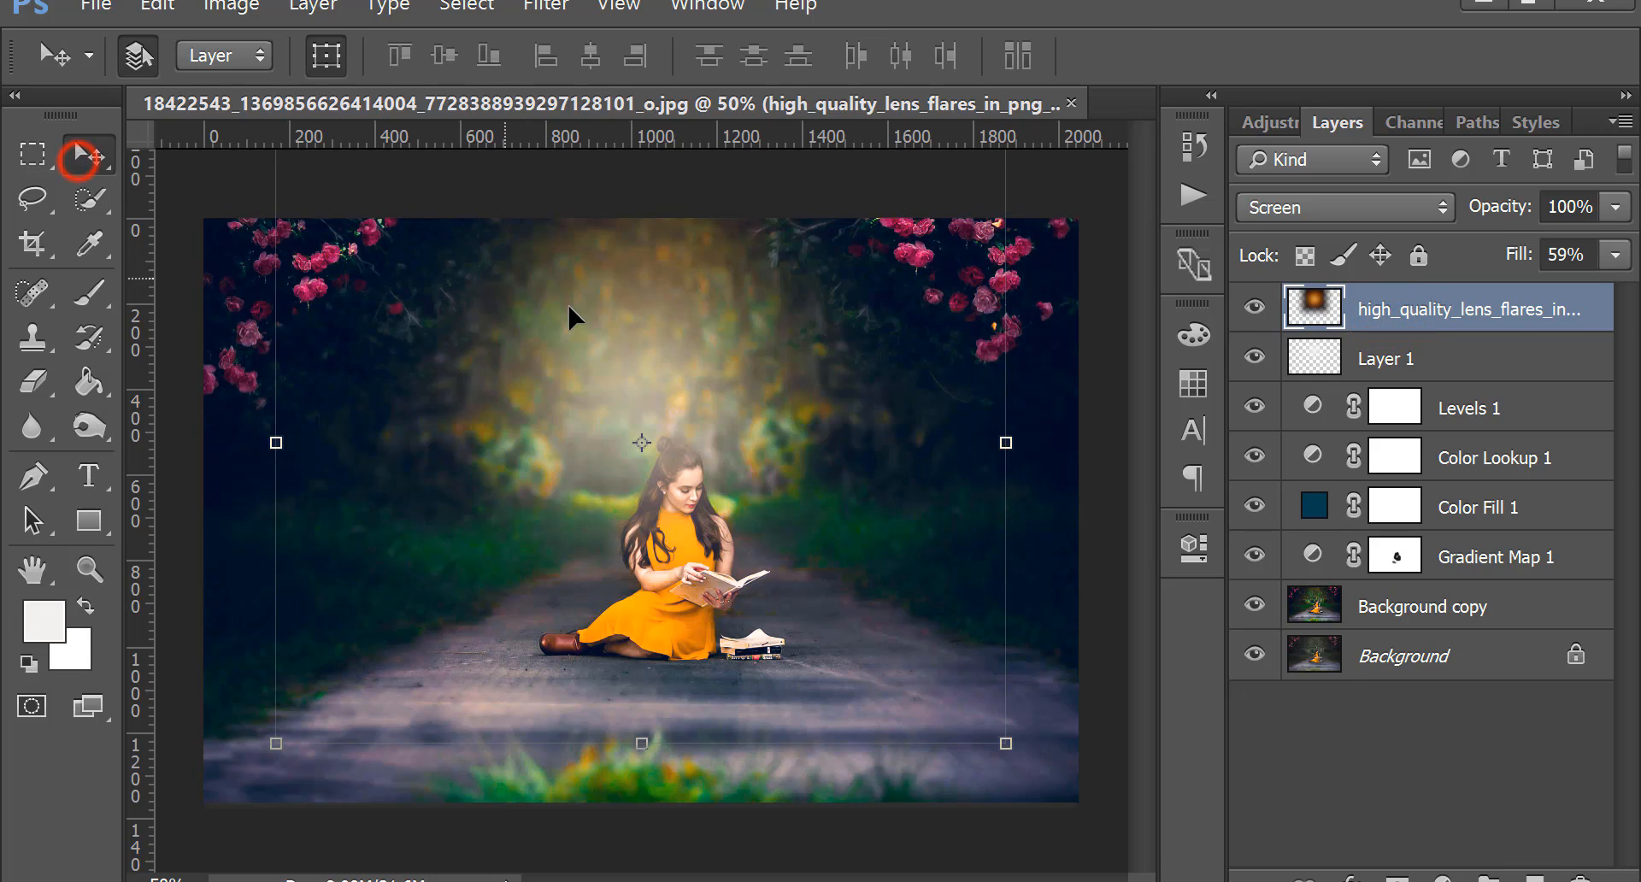
drag(658, 356, 622, 296)
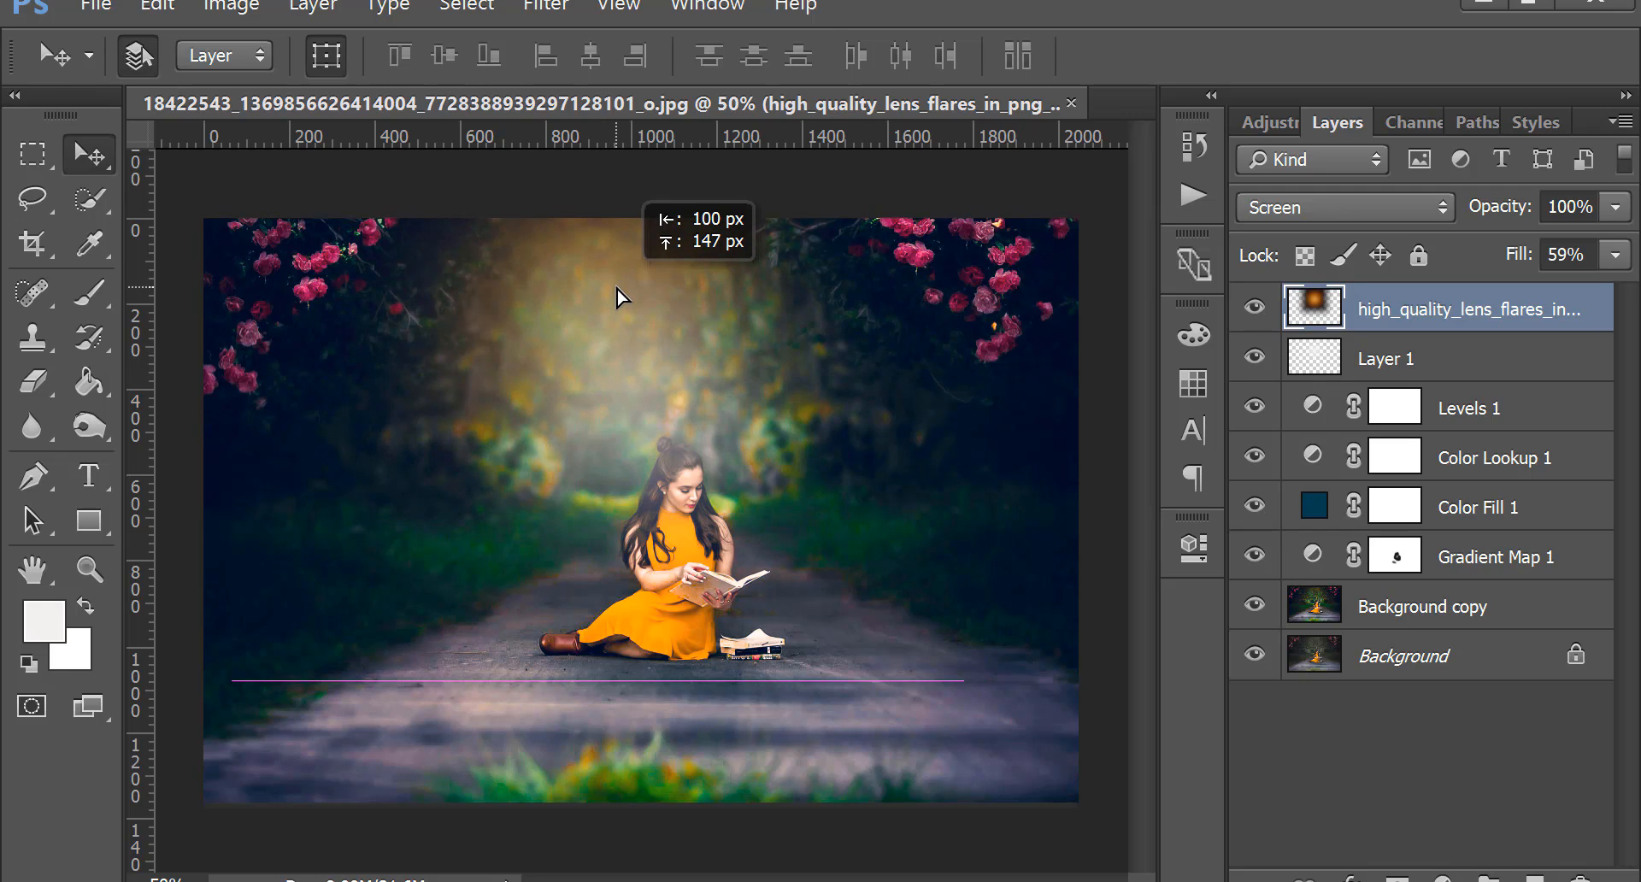
drag(621, 297, 623, 299)
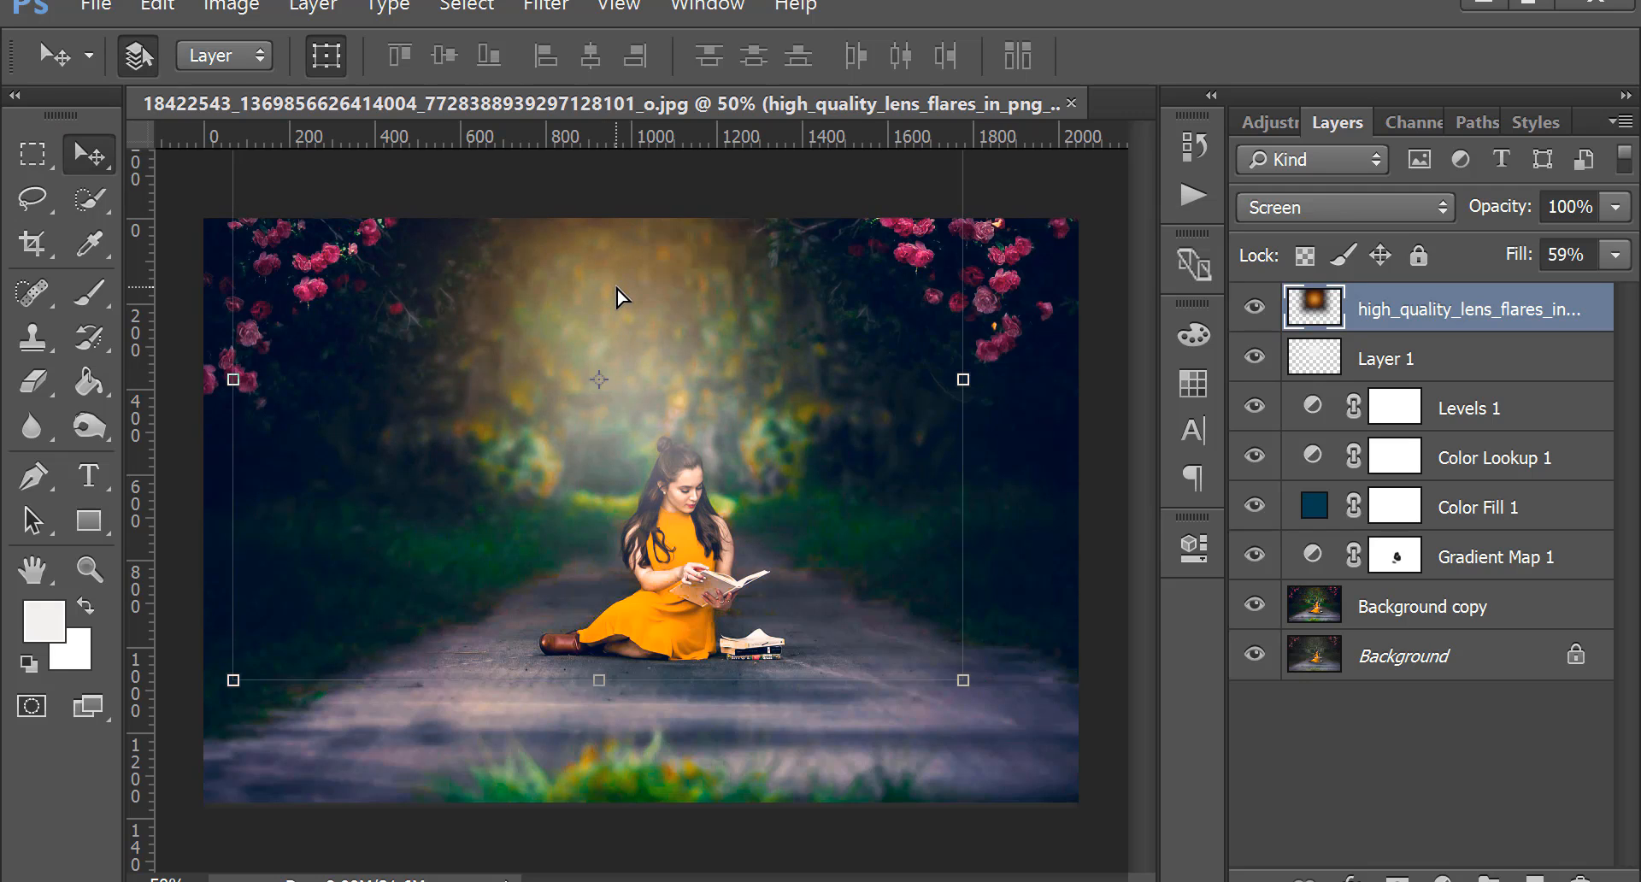
Set the fill of the white glow layer (Layer 1) to 75%.
click(1402, 355)
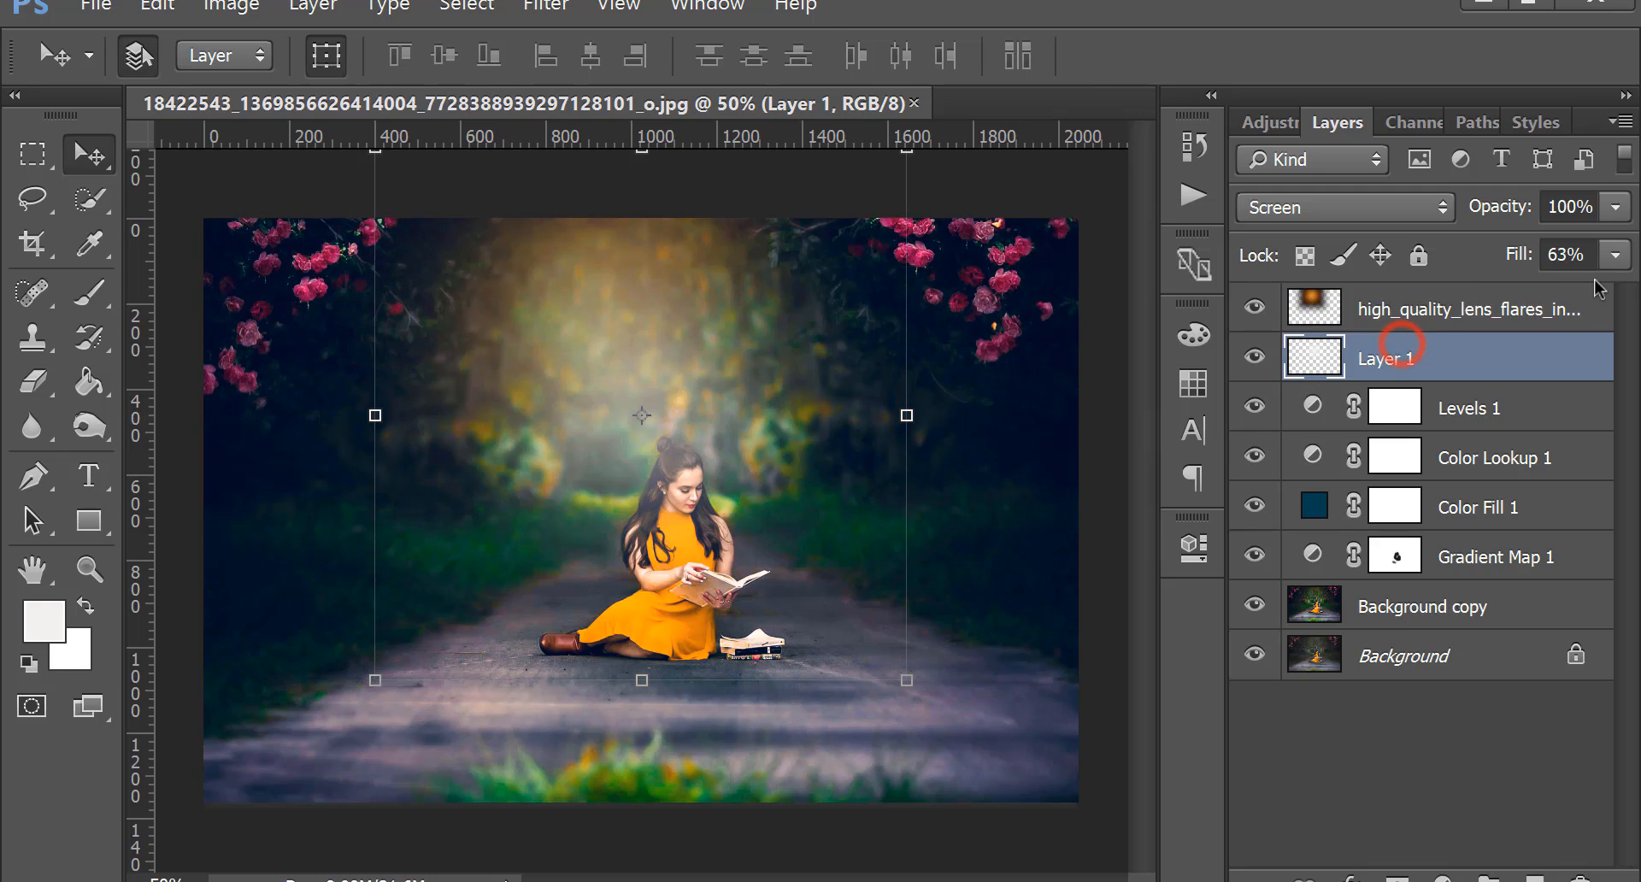
drag(1615, 255, 1583, 305)
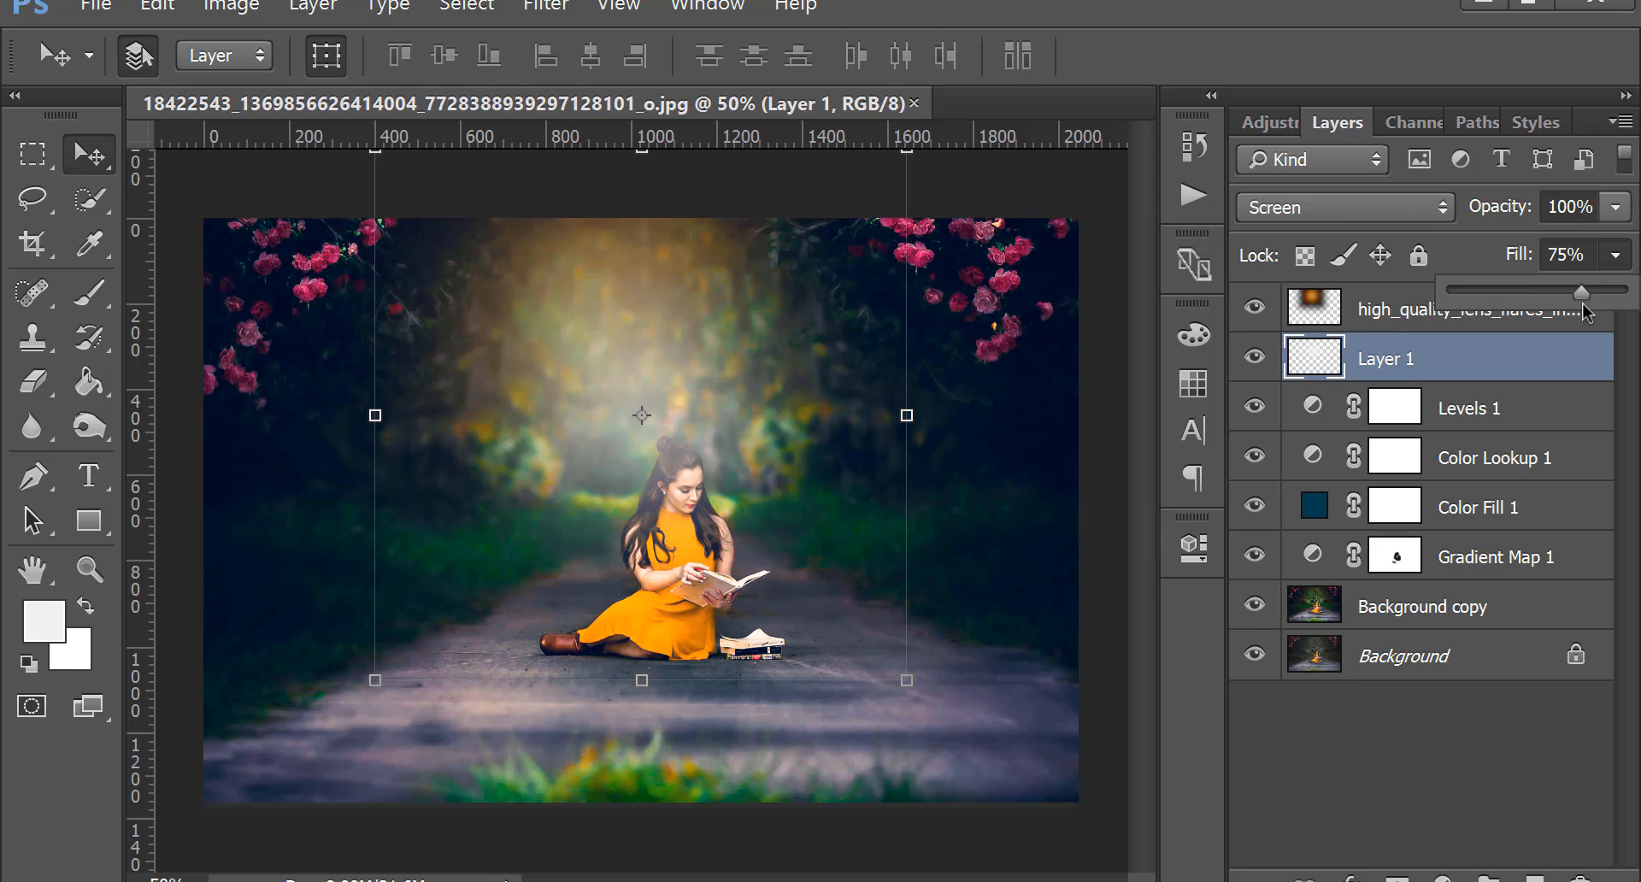
drag(1579, 304, 1578, 305)
key(m)
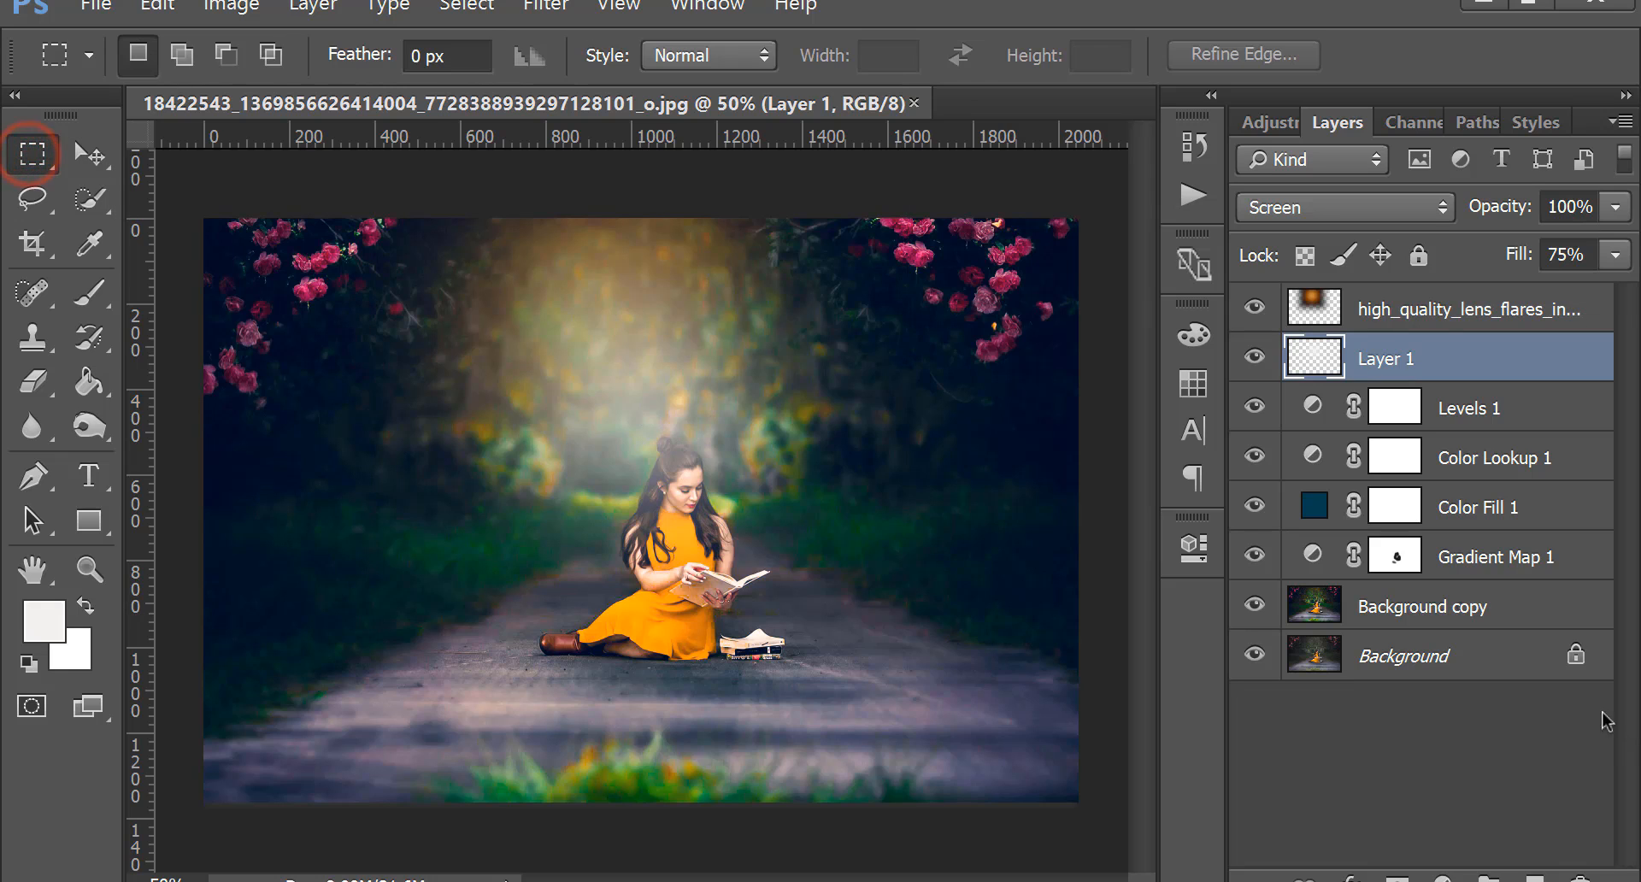
Group all layers above the Background and stamp the visible result into a new merged layer on top.
click(1420, 310)
shift+click(1460, 605)
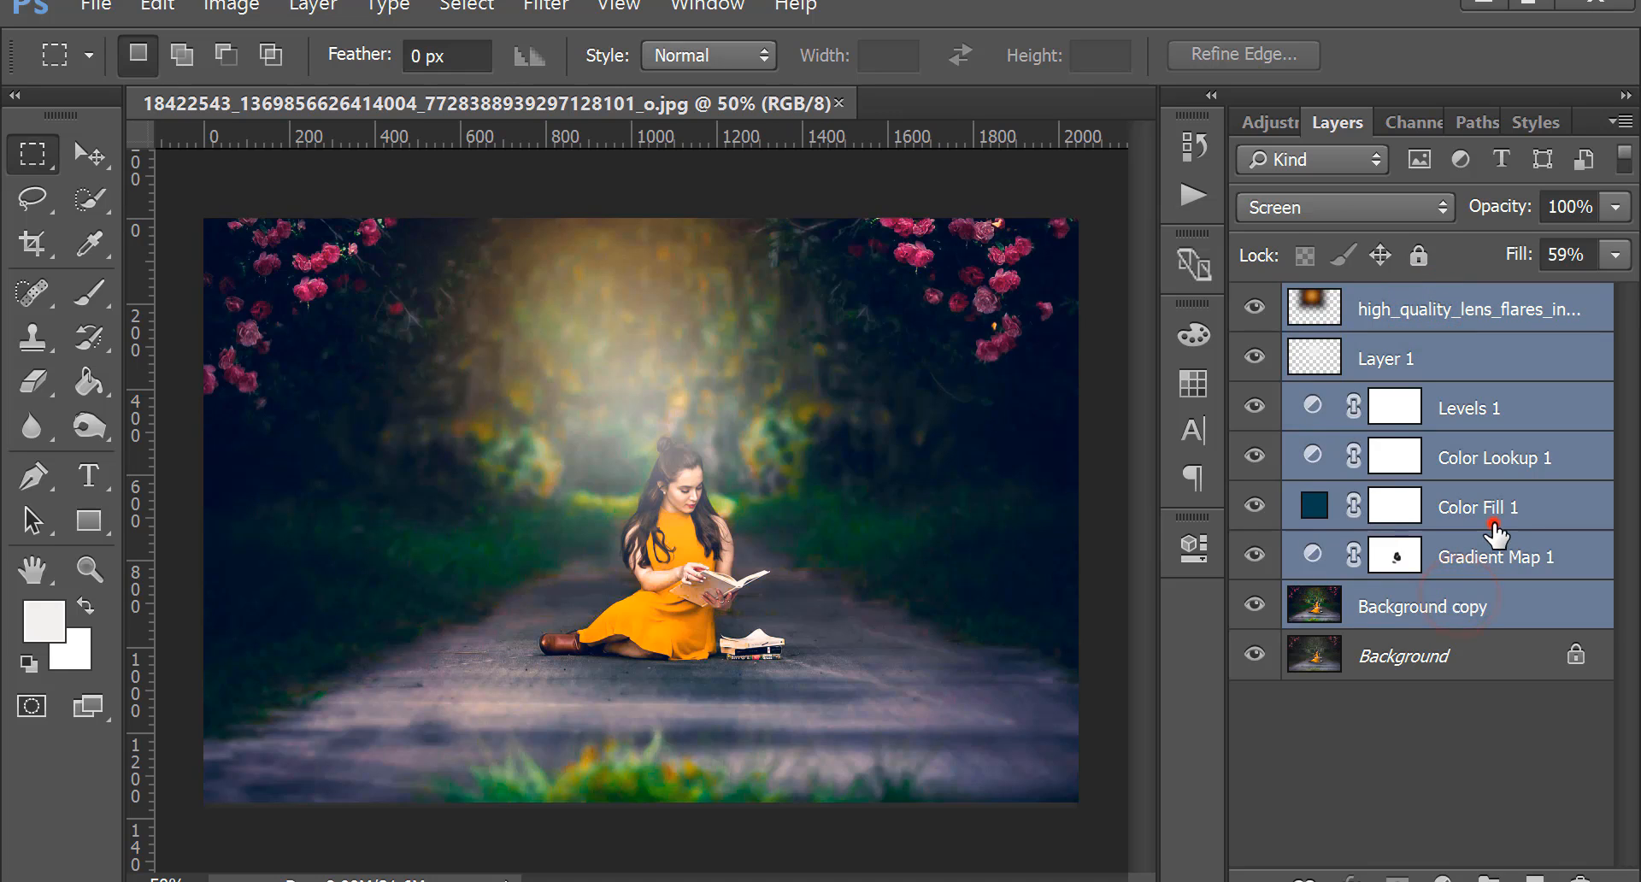
drag(1487, 513, 1488, 873)
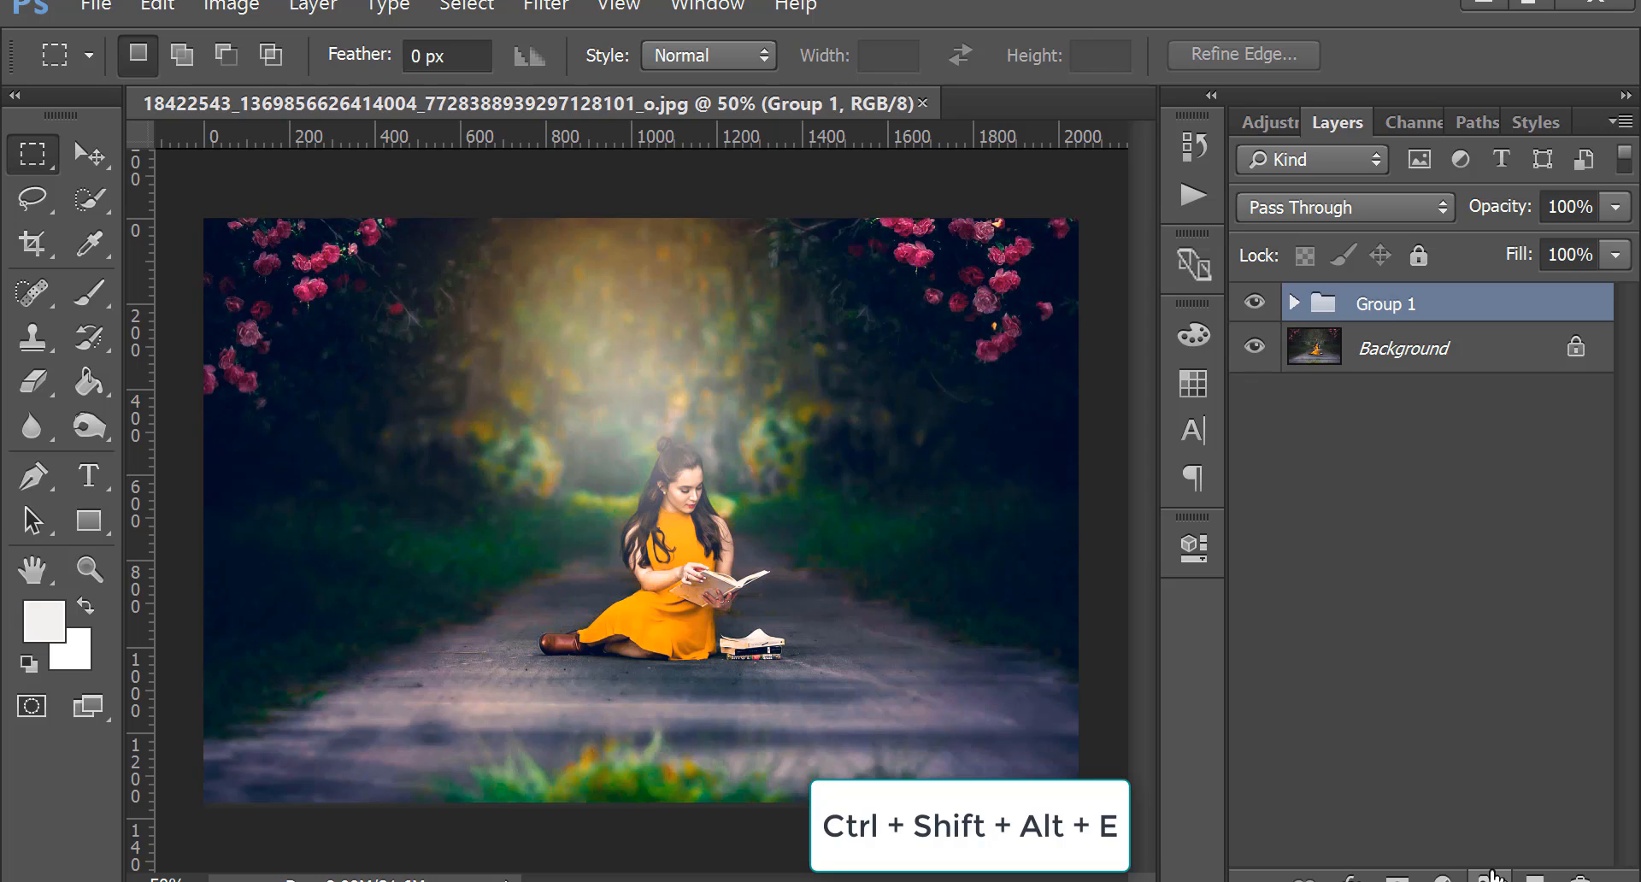
key(ctrl+shift+alt+e)
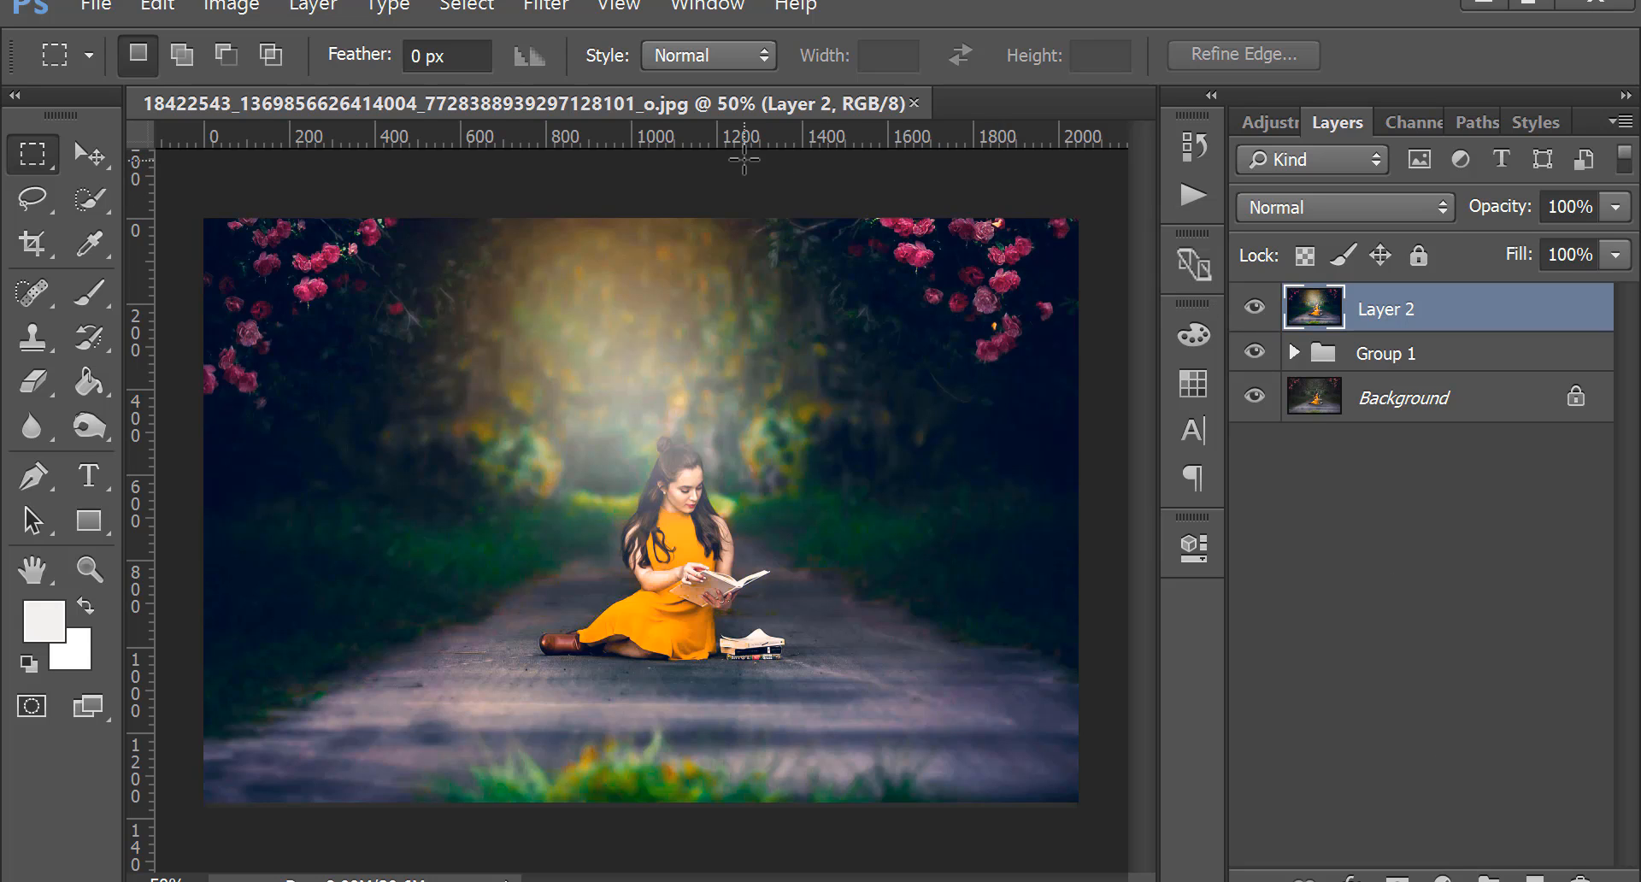
Apply the Color Efex Pro 4 Cross Processing filter to the merged layer using method C04, after trying method B02.
click(545, 7)
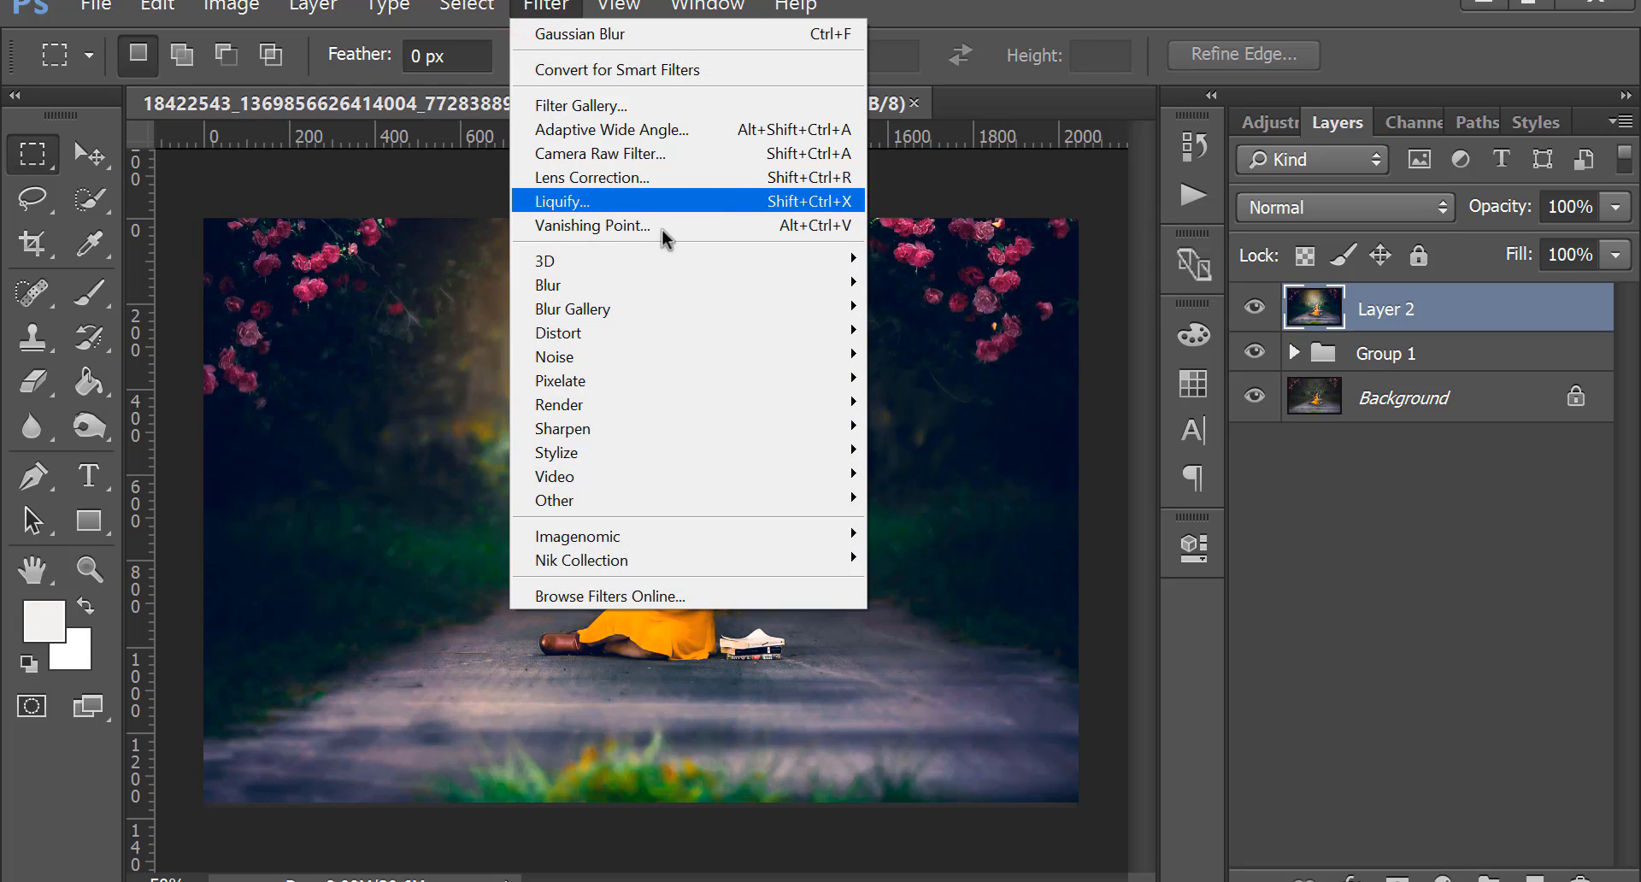
mouse_move(797, 557)
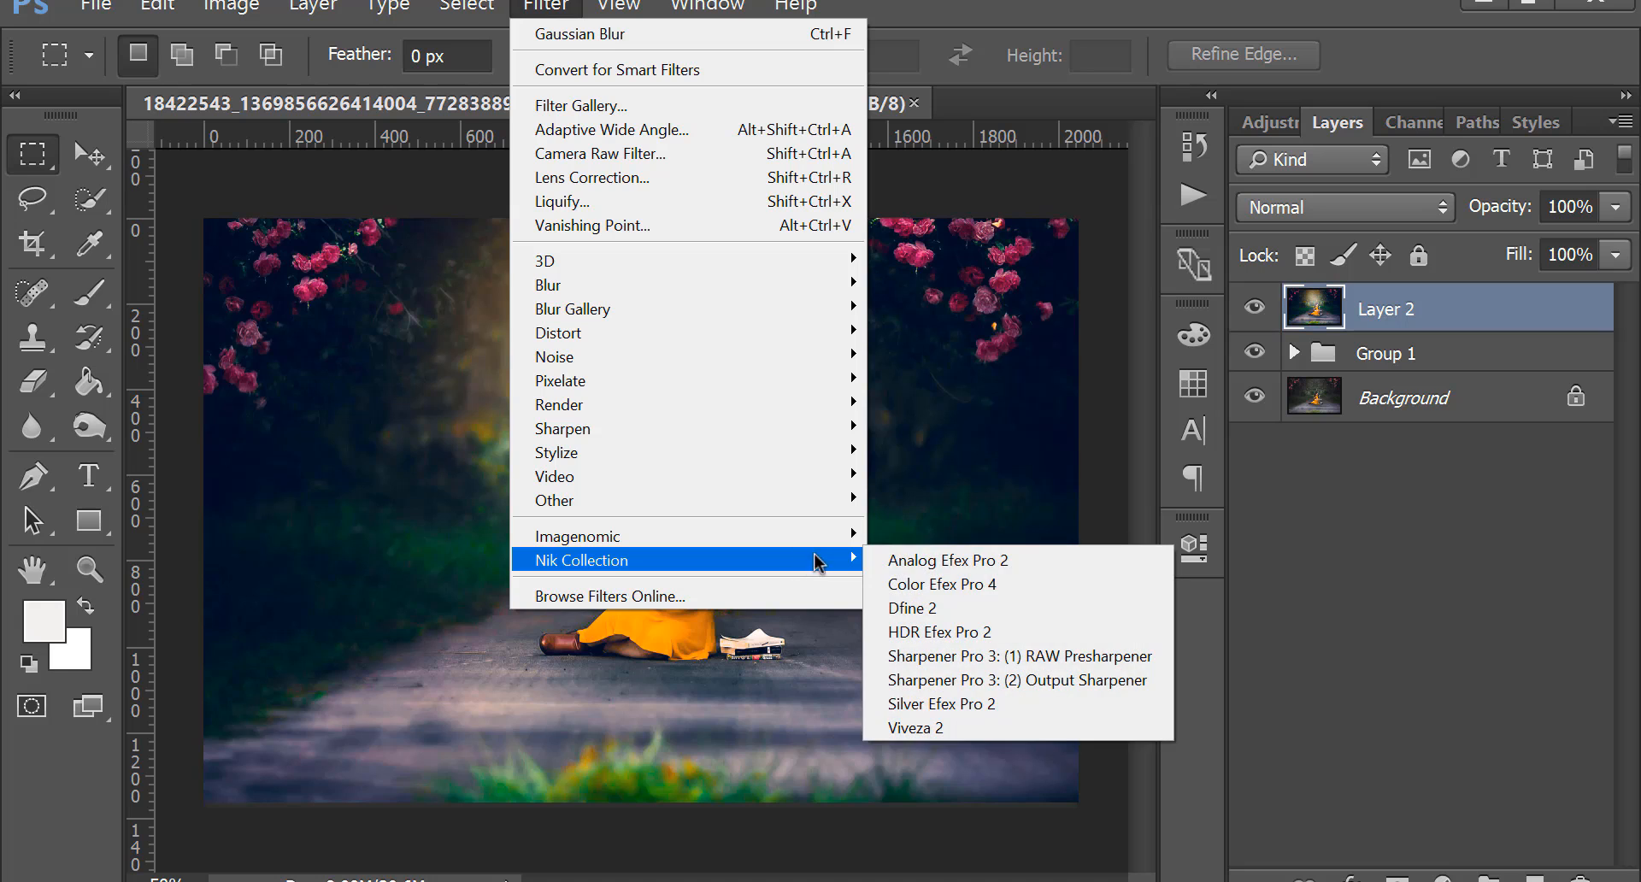
click(916, 585)
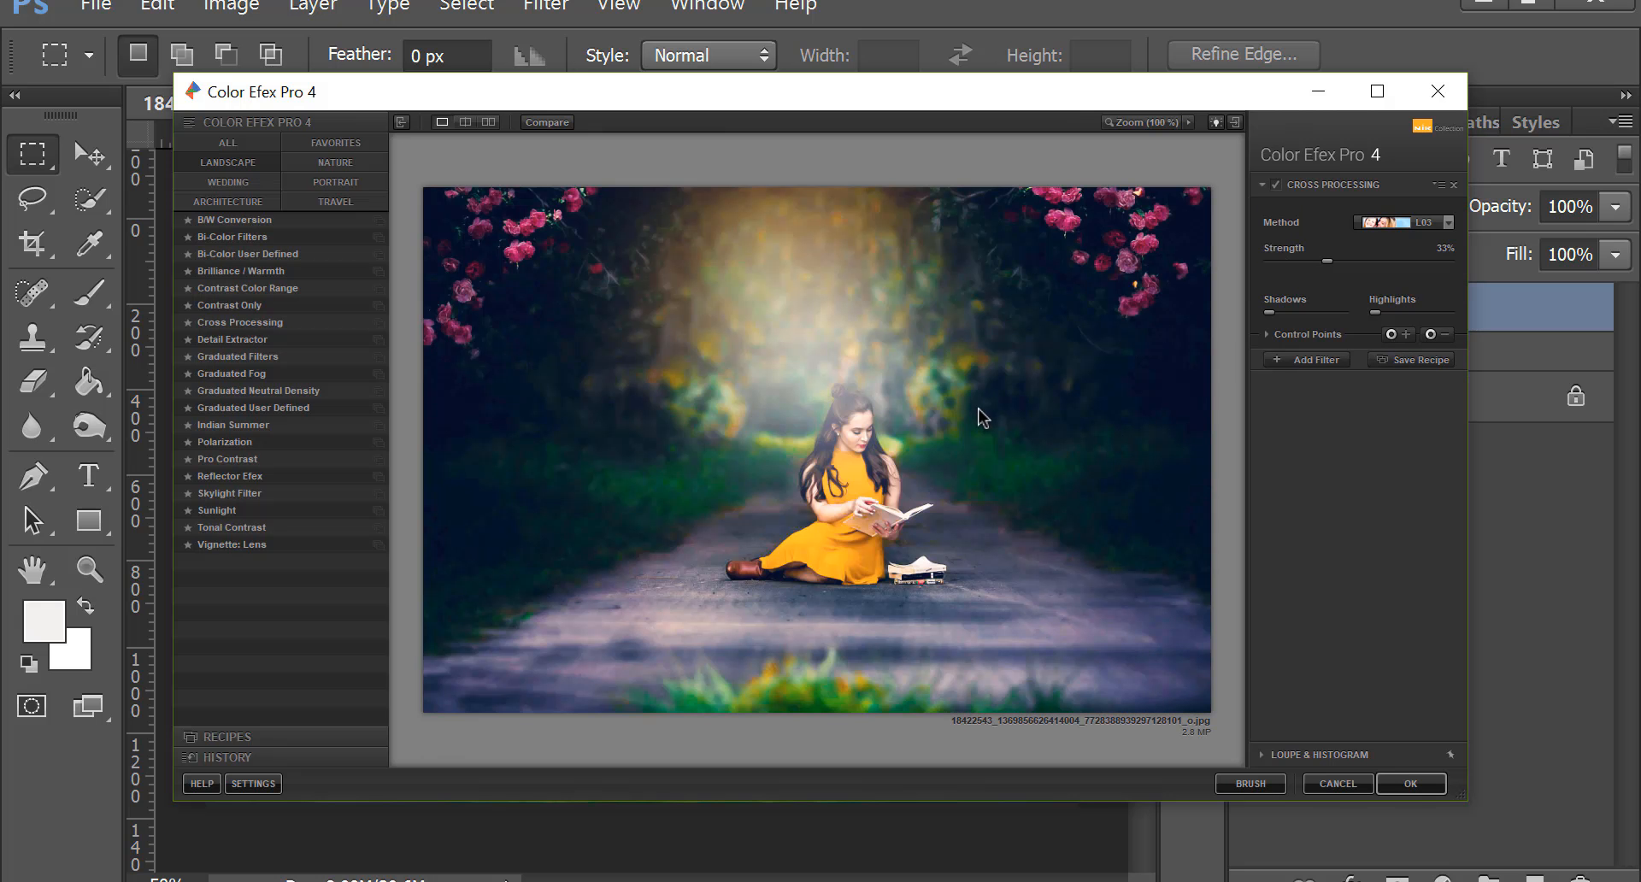
click(1441, 224)
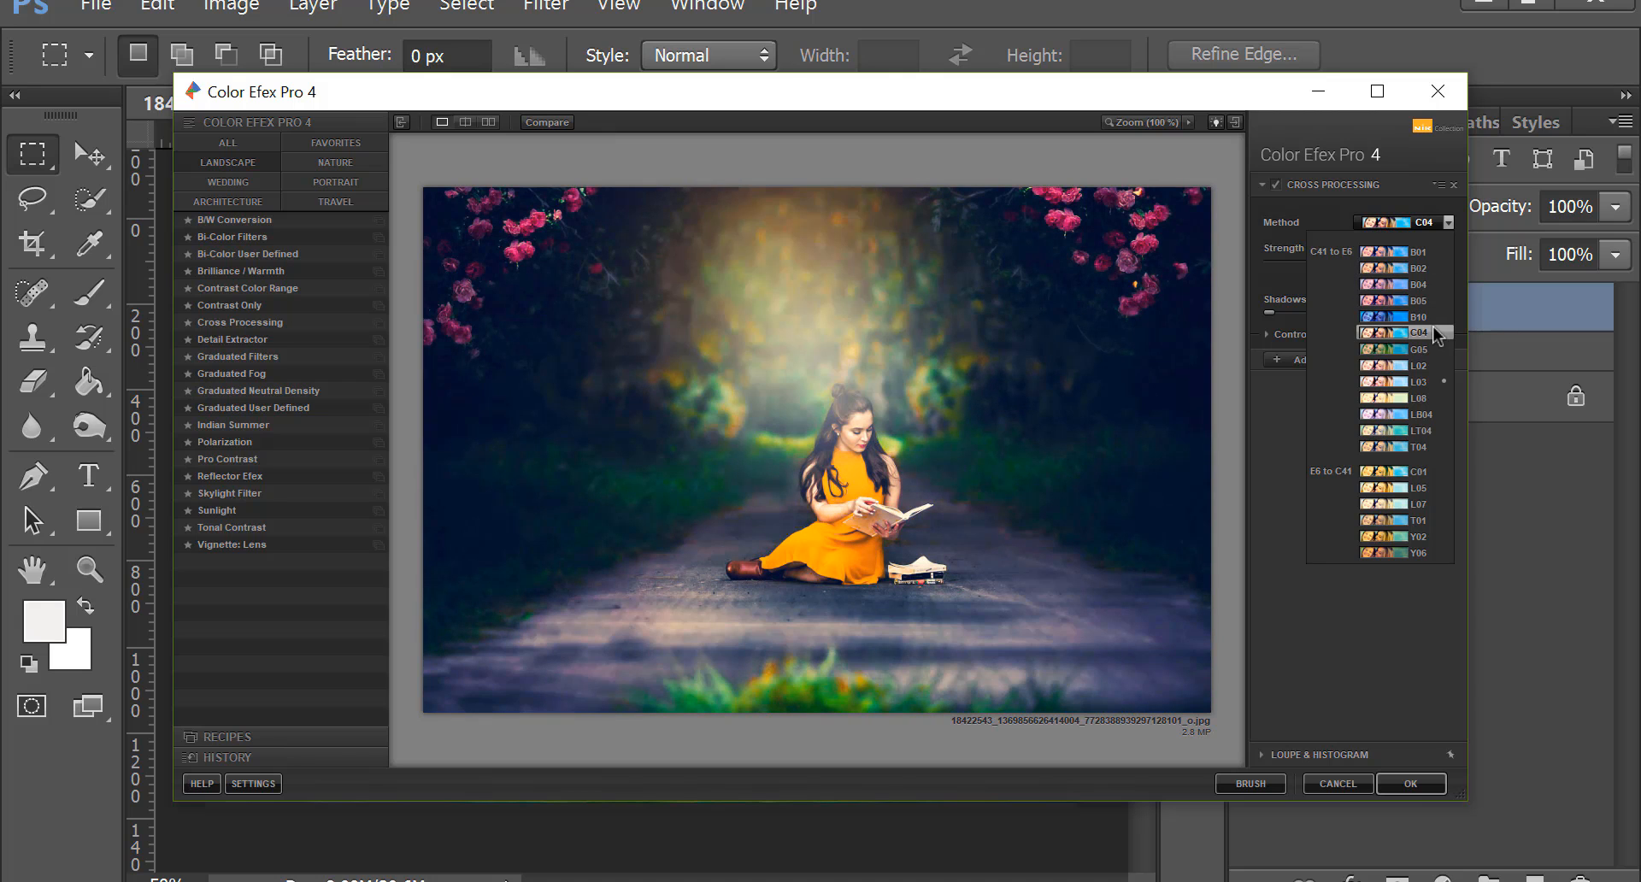
click(1436, 272)
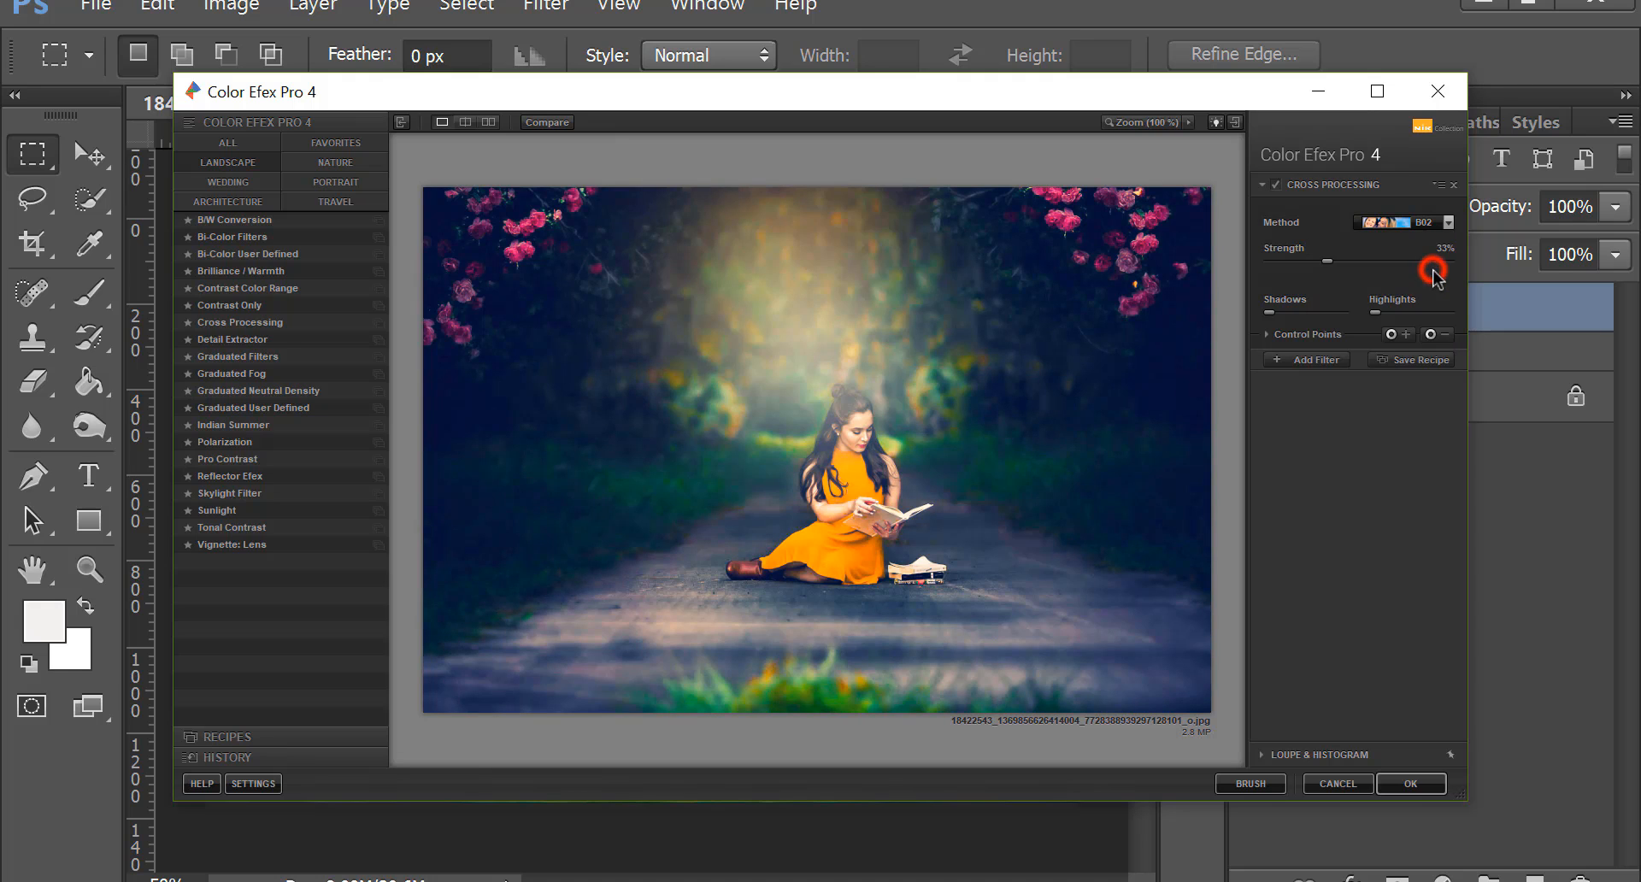
click(1446, 223)
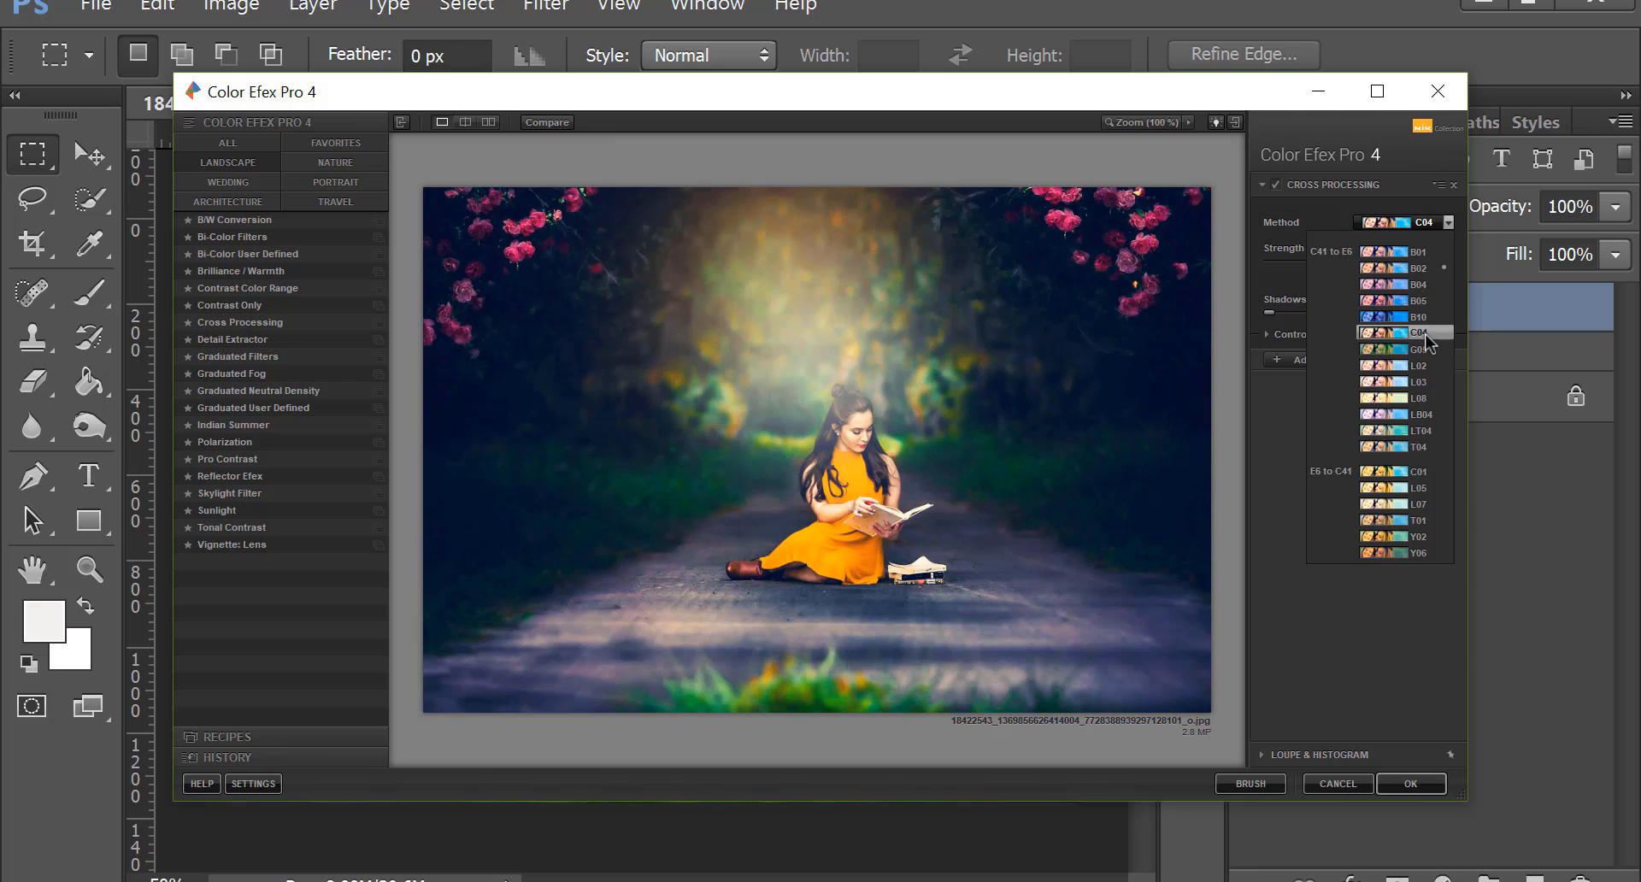
click(1425, 333)
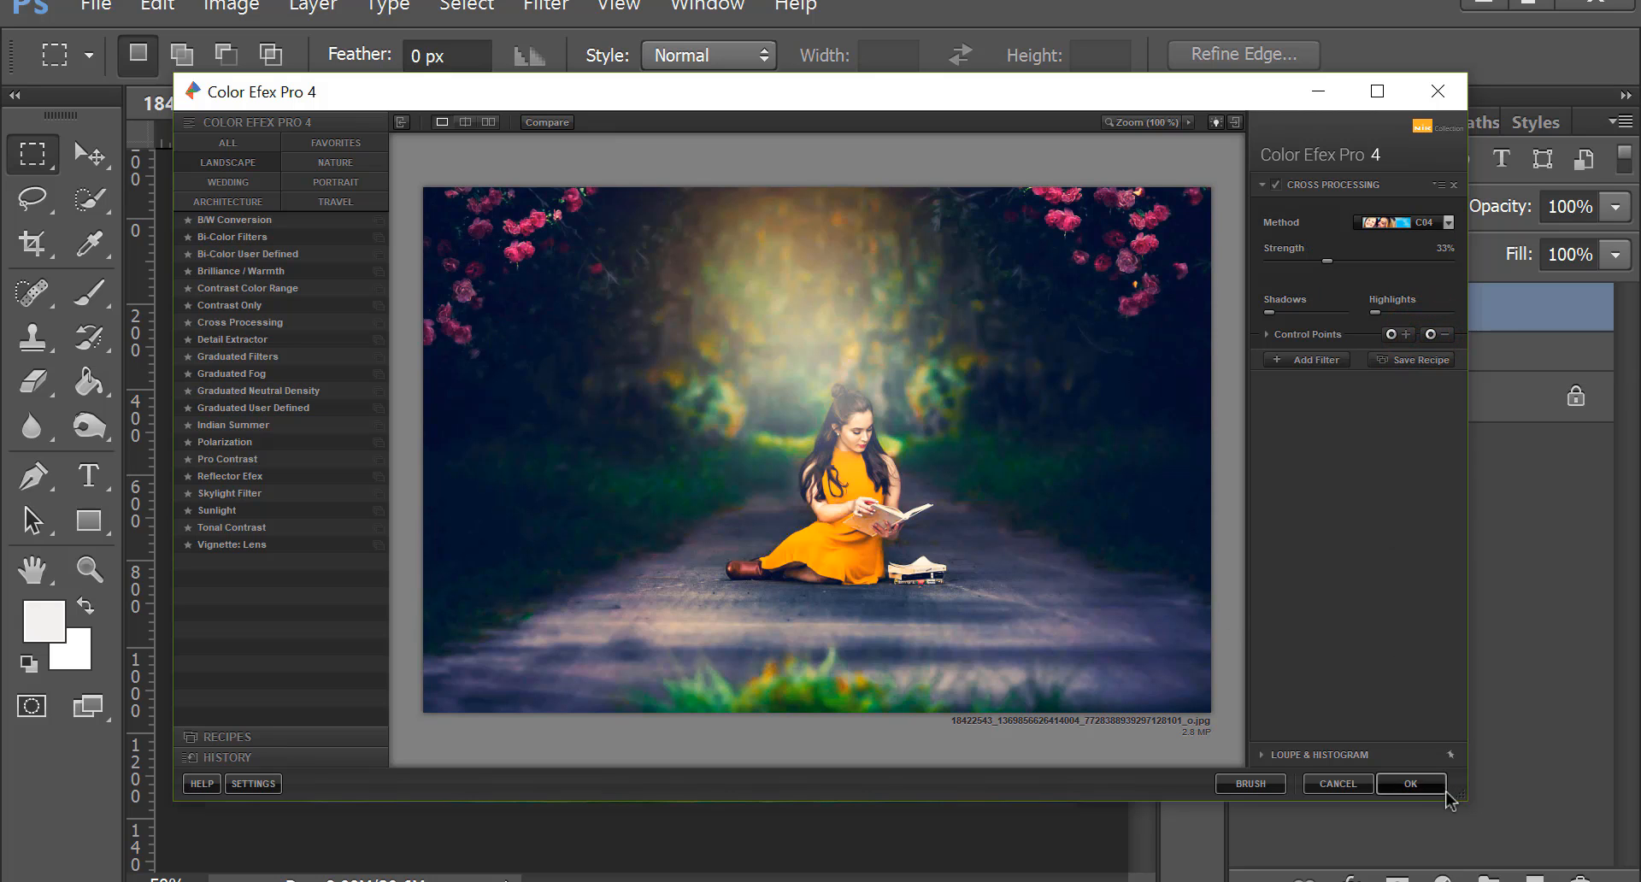
click(1416, 781)
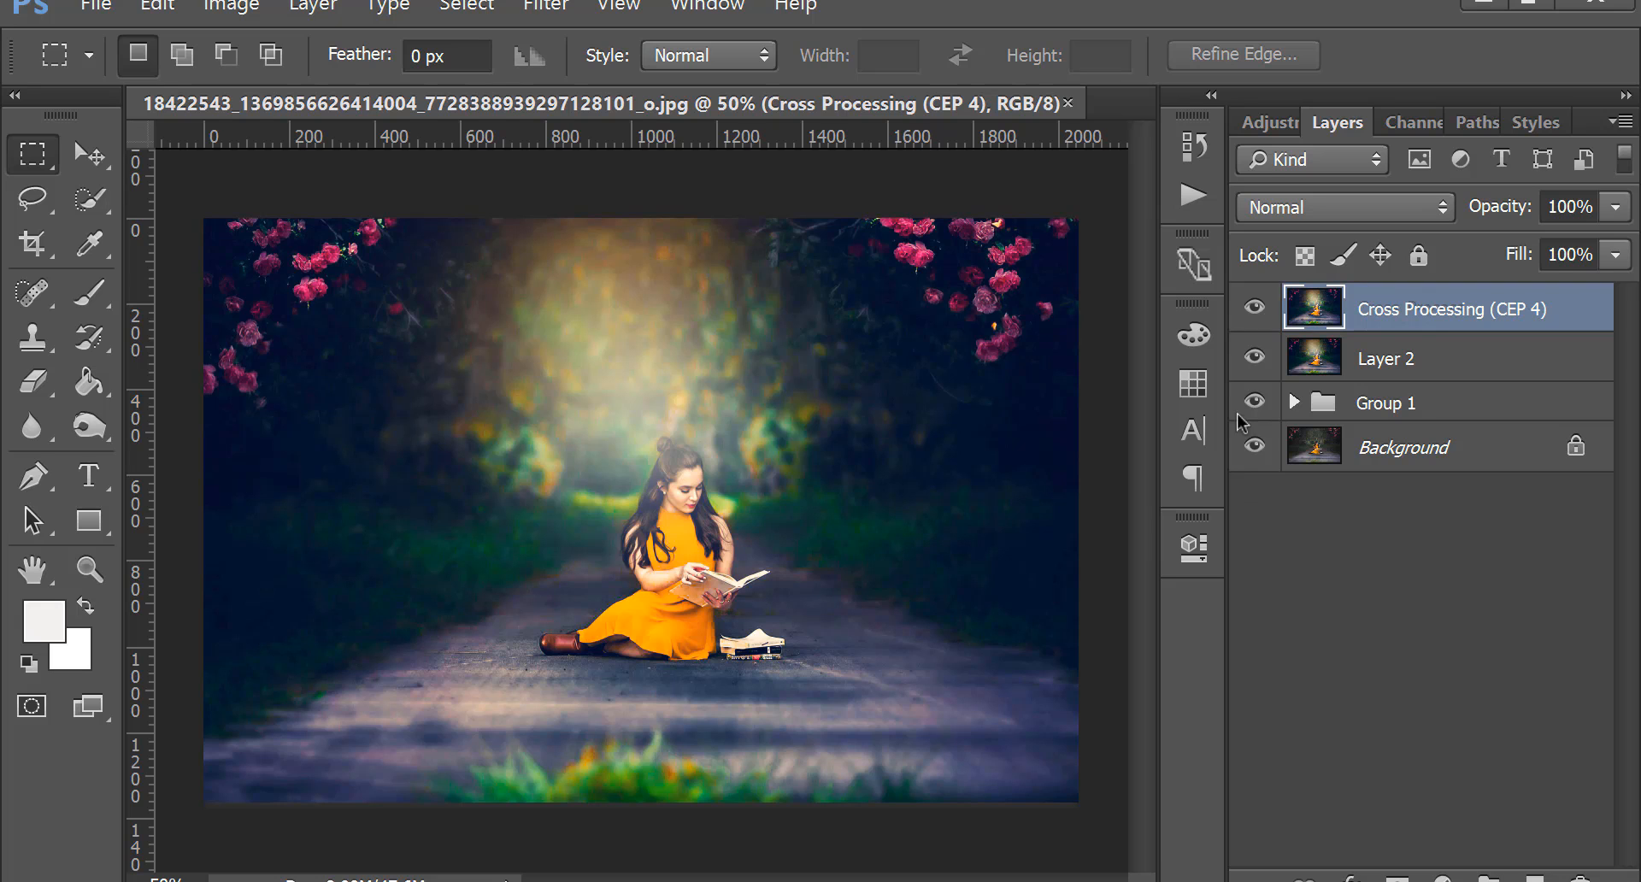
Compare the image with and without the Cross Processing layer.
click(1255, 308)
click(1255, 308)
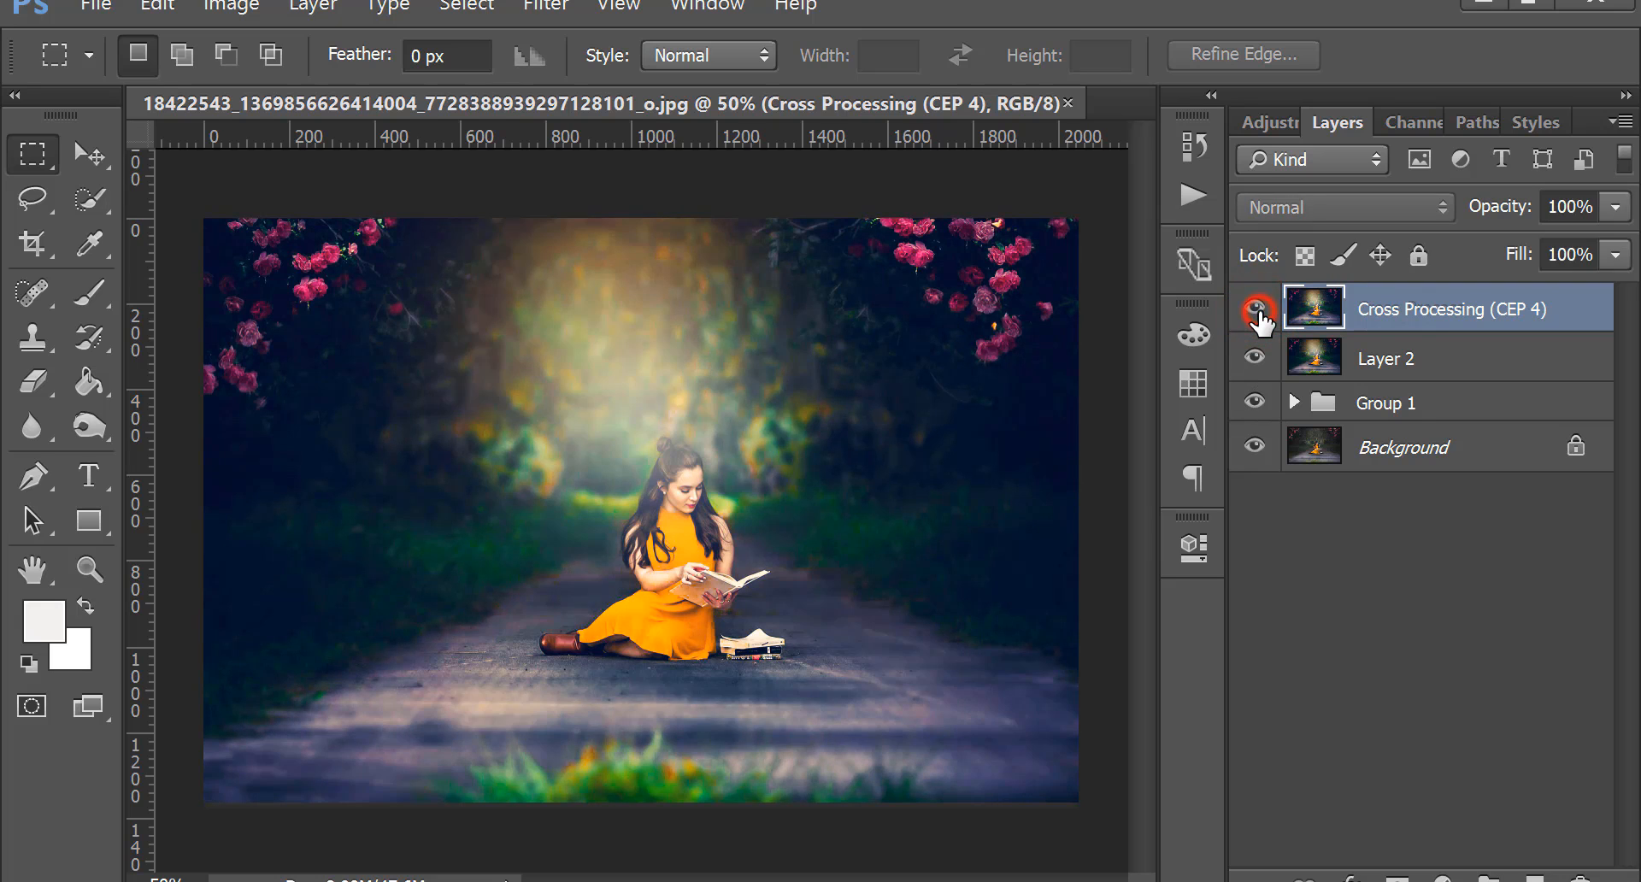
click(1254, 307)
click(1254, 308)
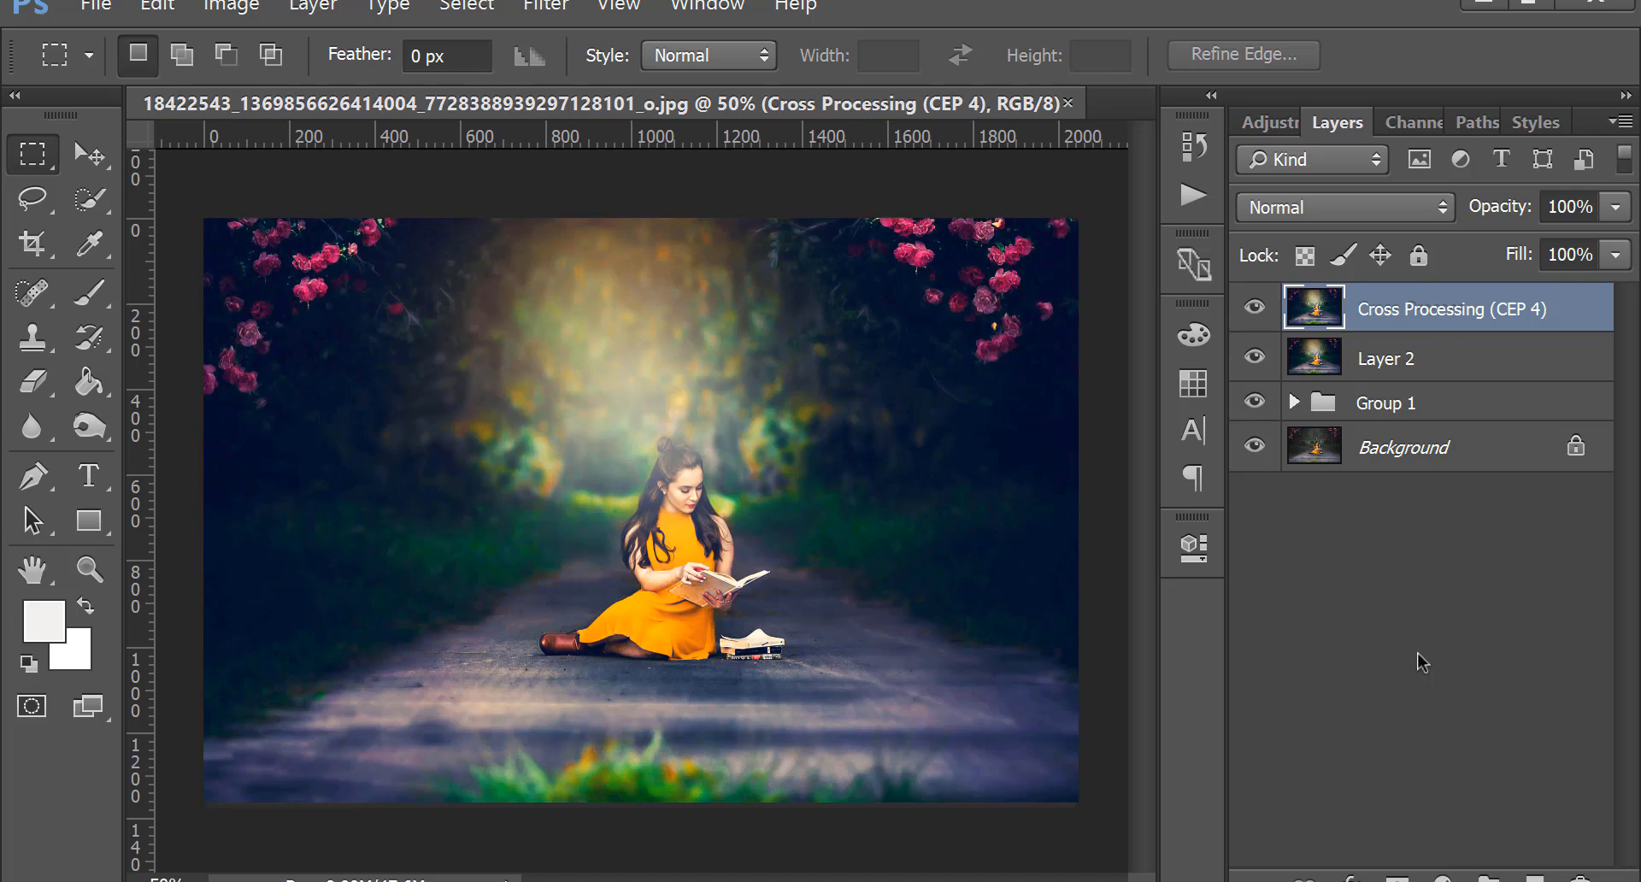
Group the Cross Processing layer with Layer 2 and stamp the visible result into a new merged layer.
shift+click(1421, 363)
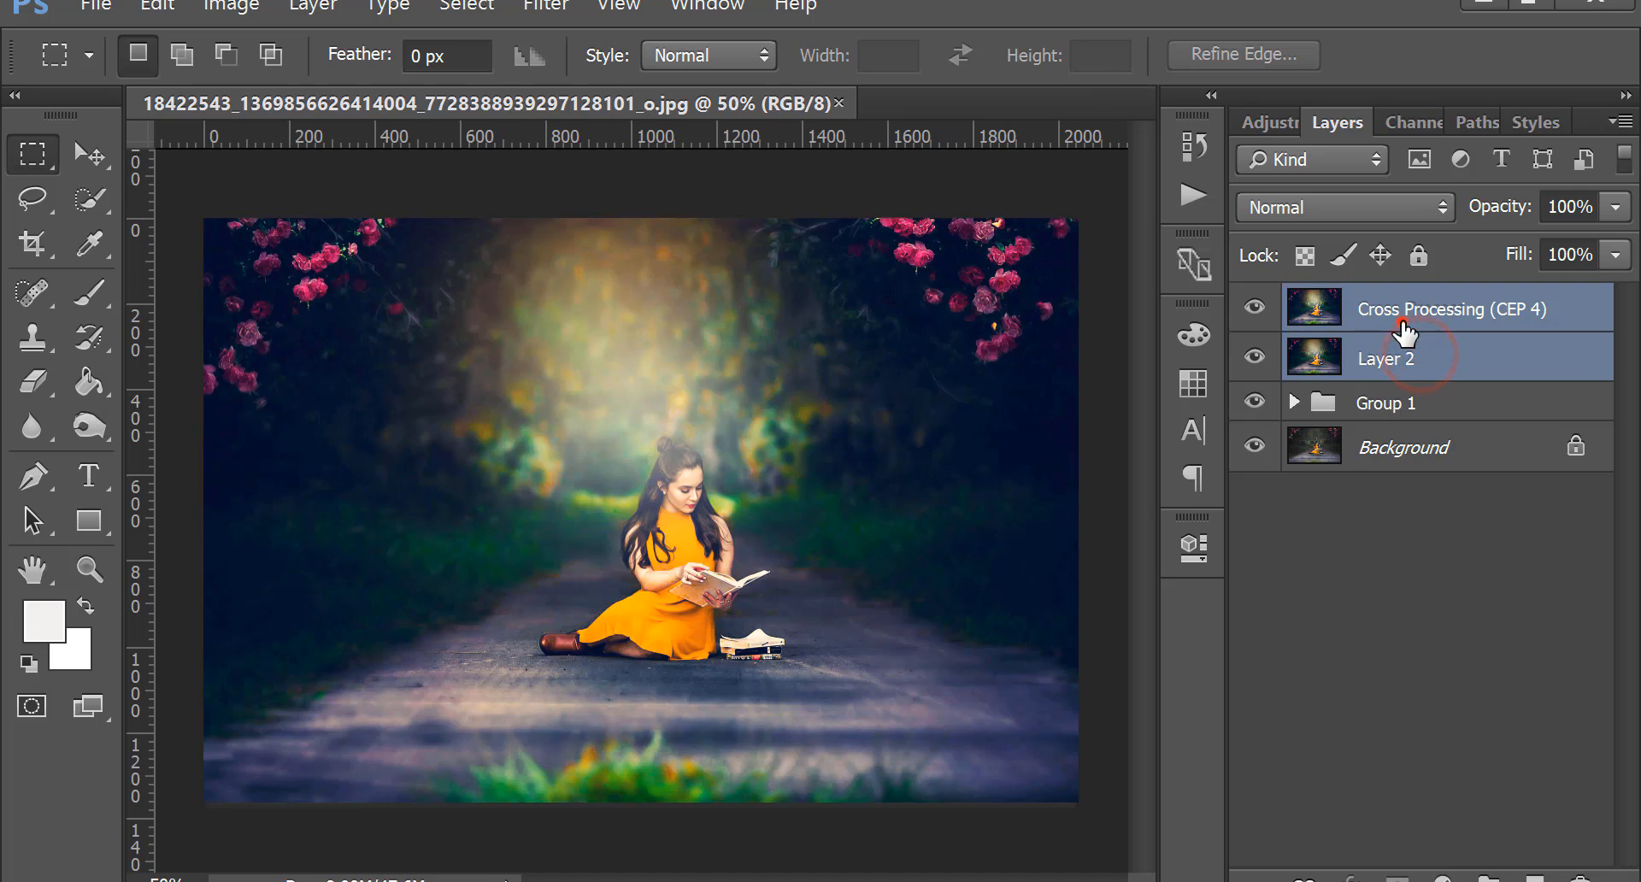
drag(1406, 324, 1489, 877)
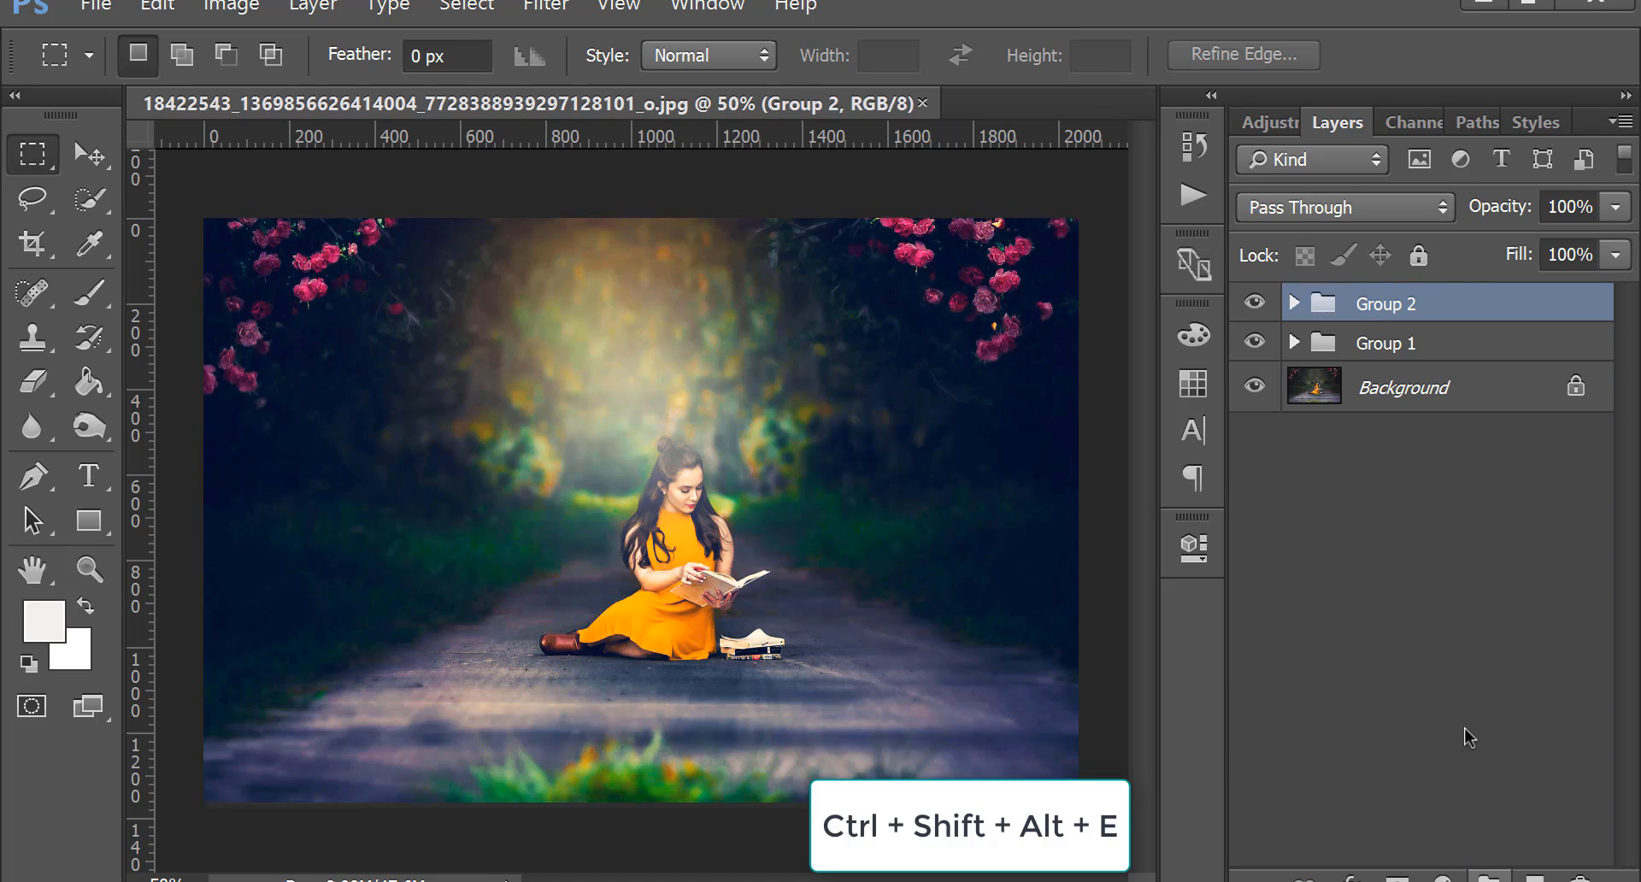
key(ctrl+shift+alt+e)
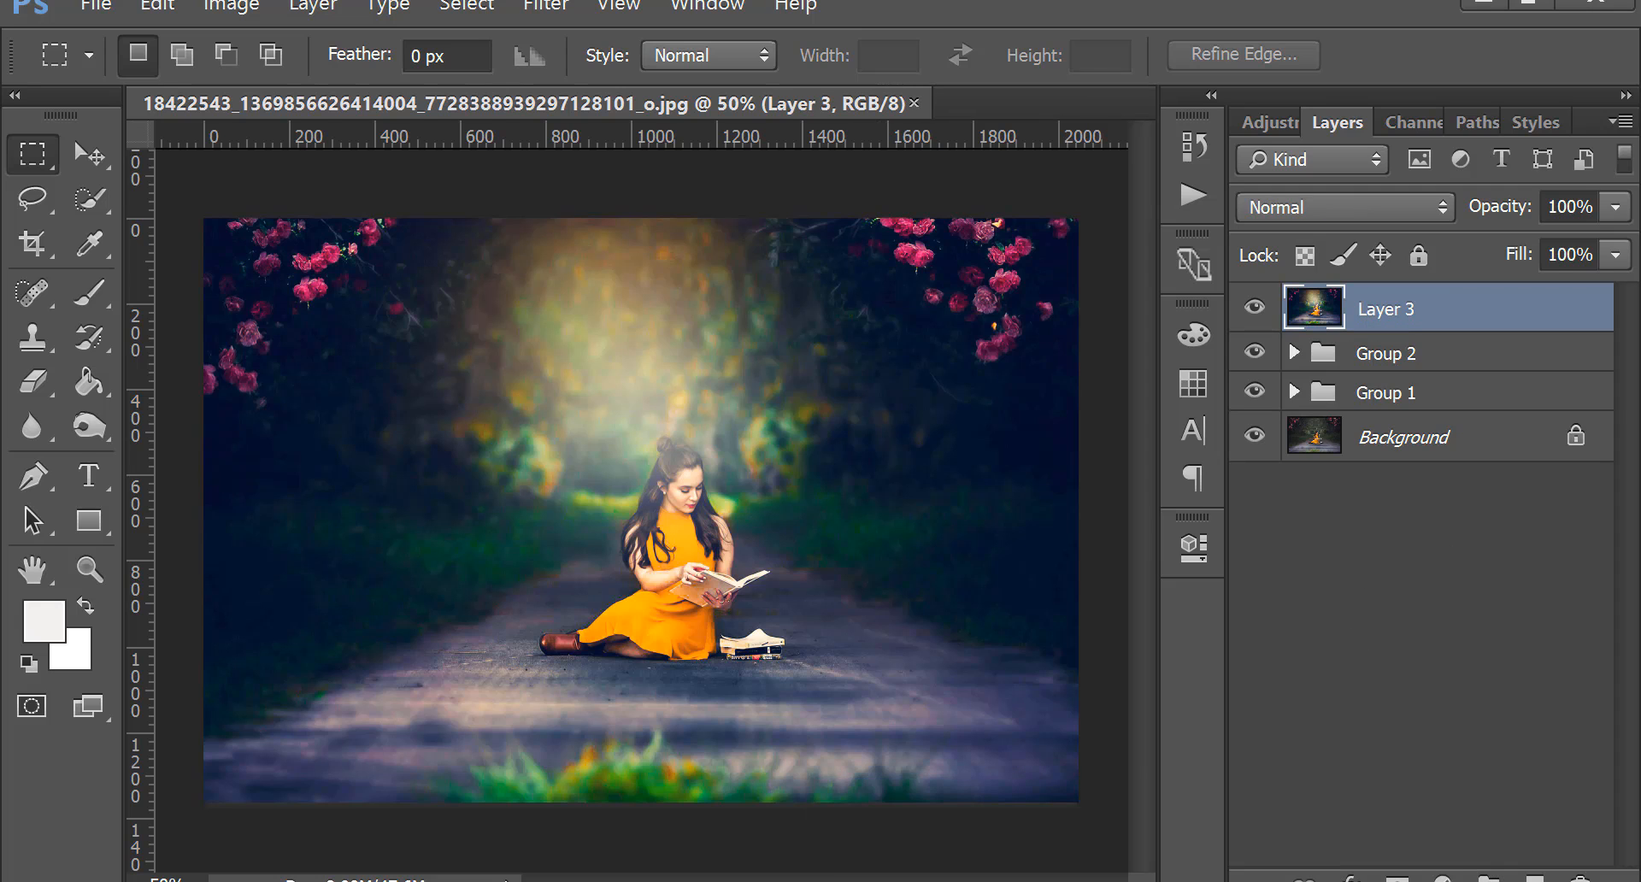
Add a Curves adjustment layer with a shadow point slightly above the diagonal and a highlight point slightly below it.
click(1443, 878)
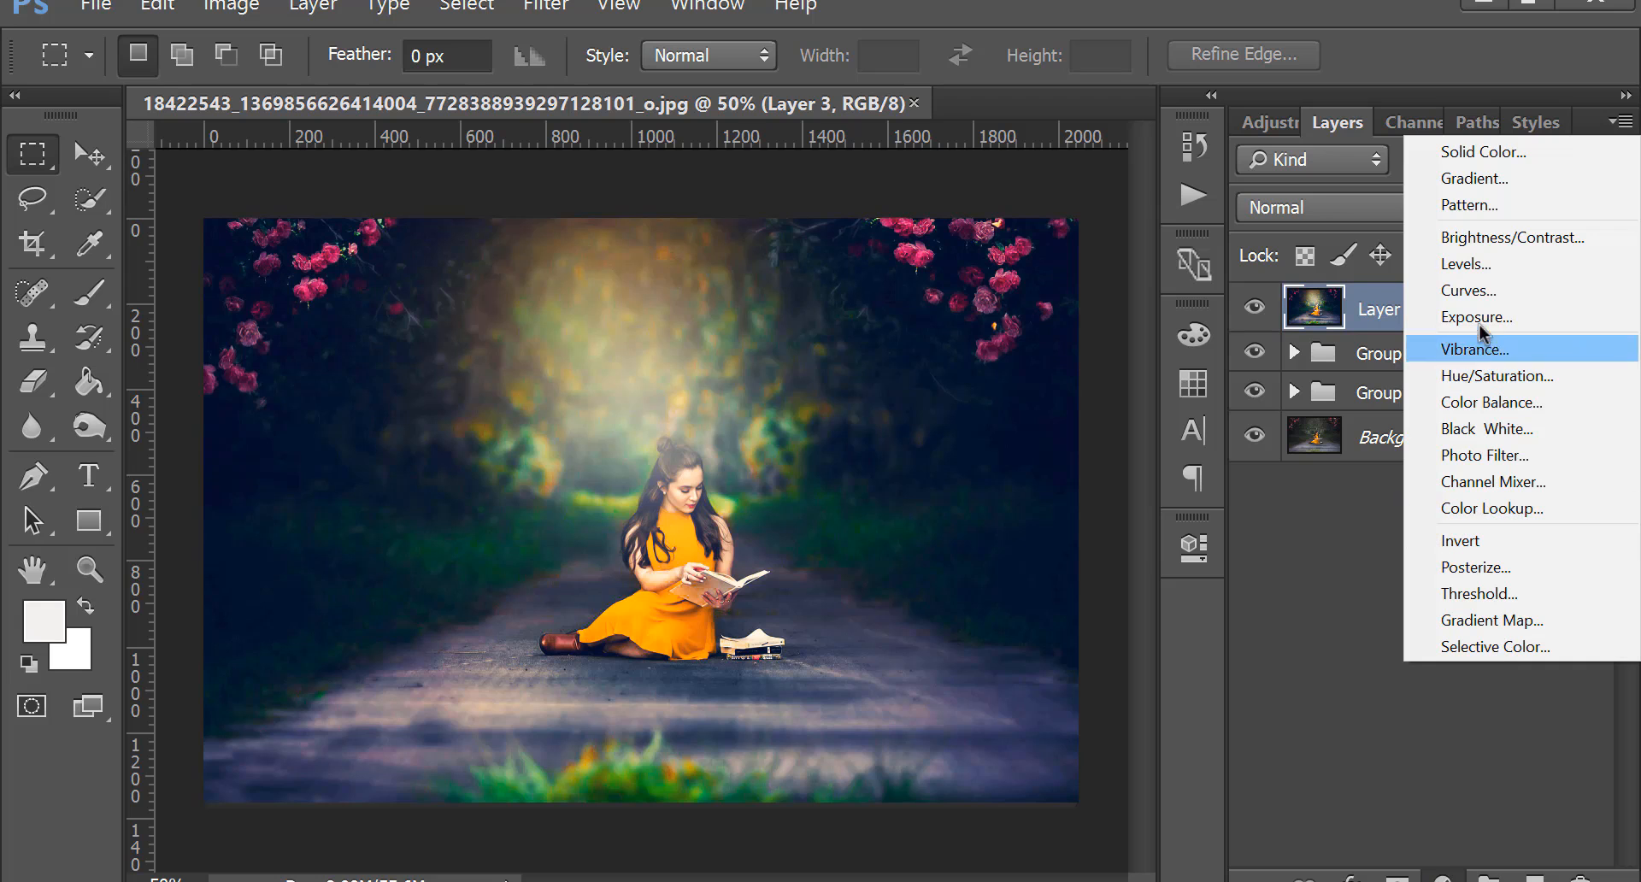
click(1466, 292)
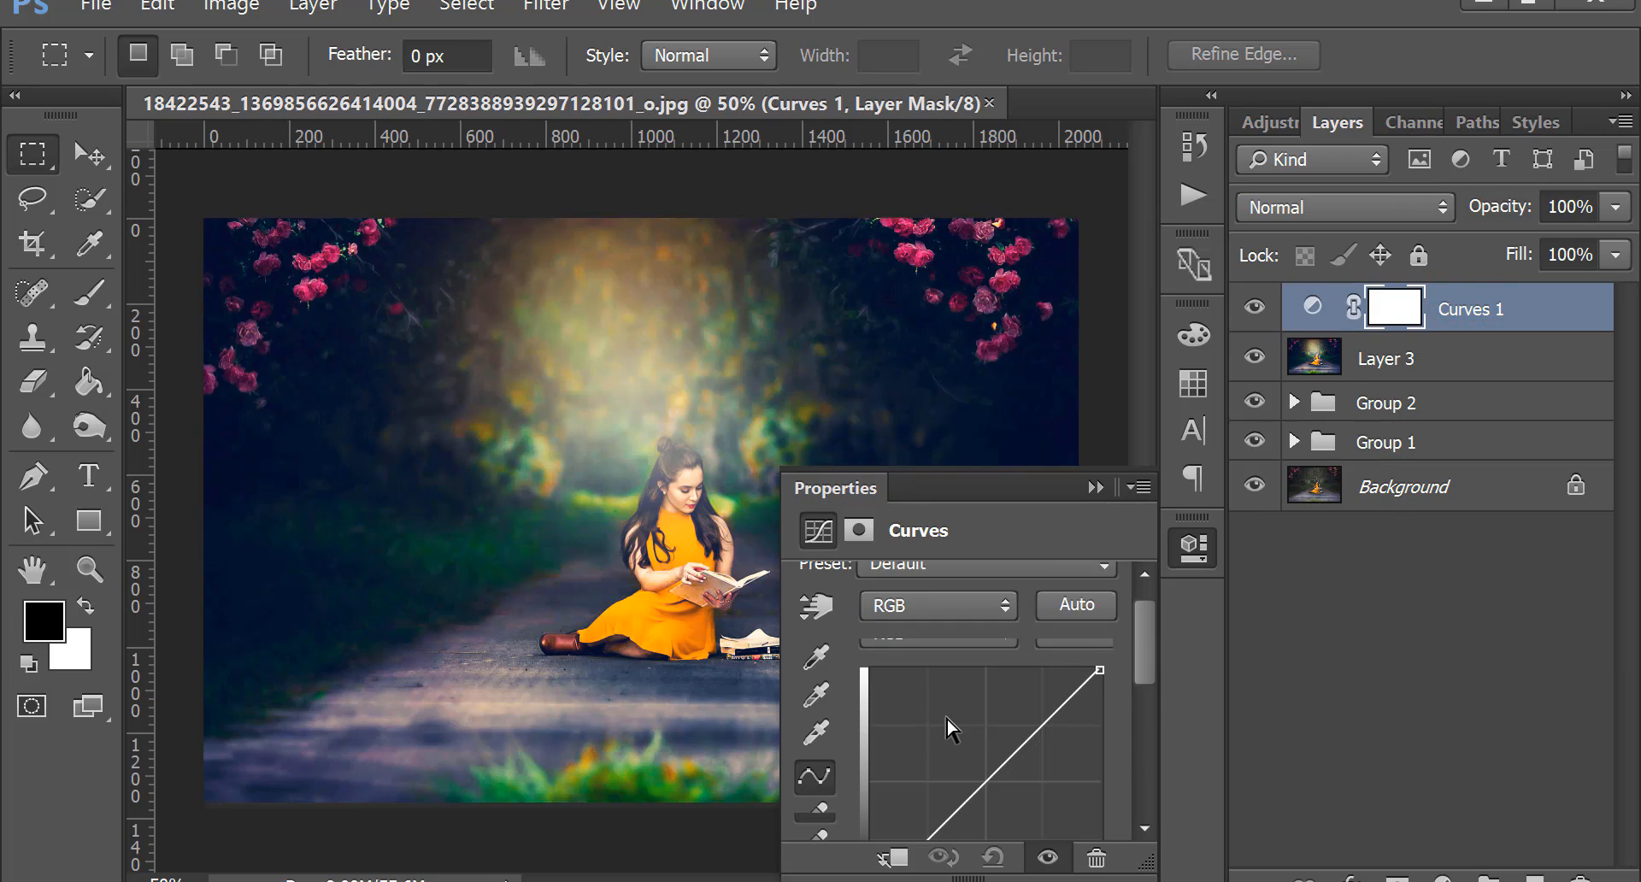
drag(927, 760, 924, 760)
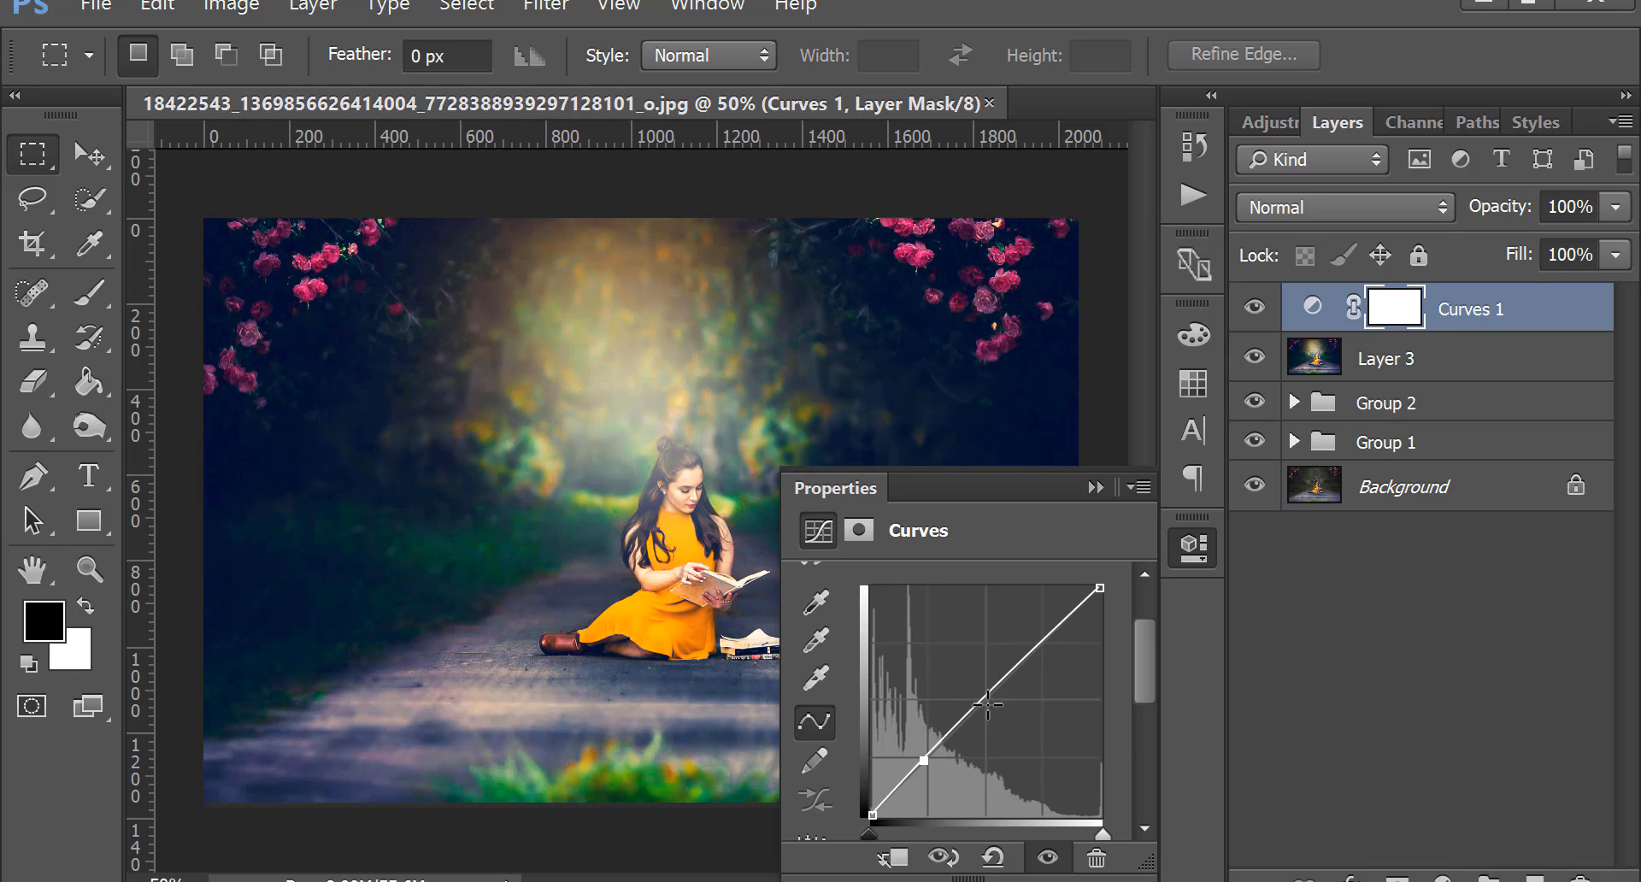
drag(1006, 668, 1045, 649)
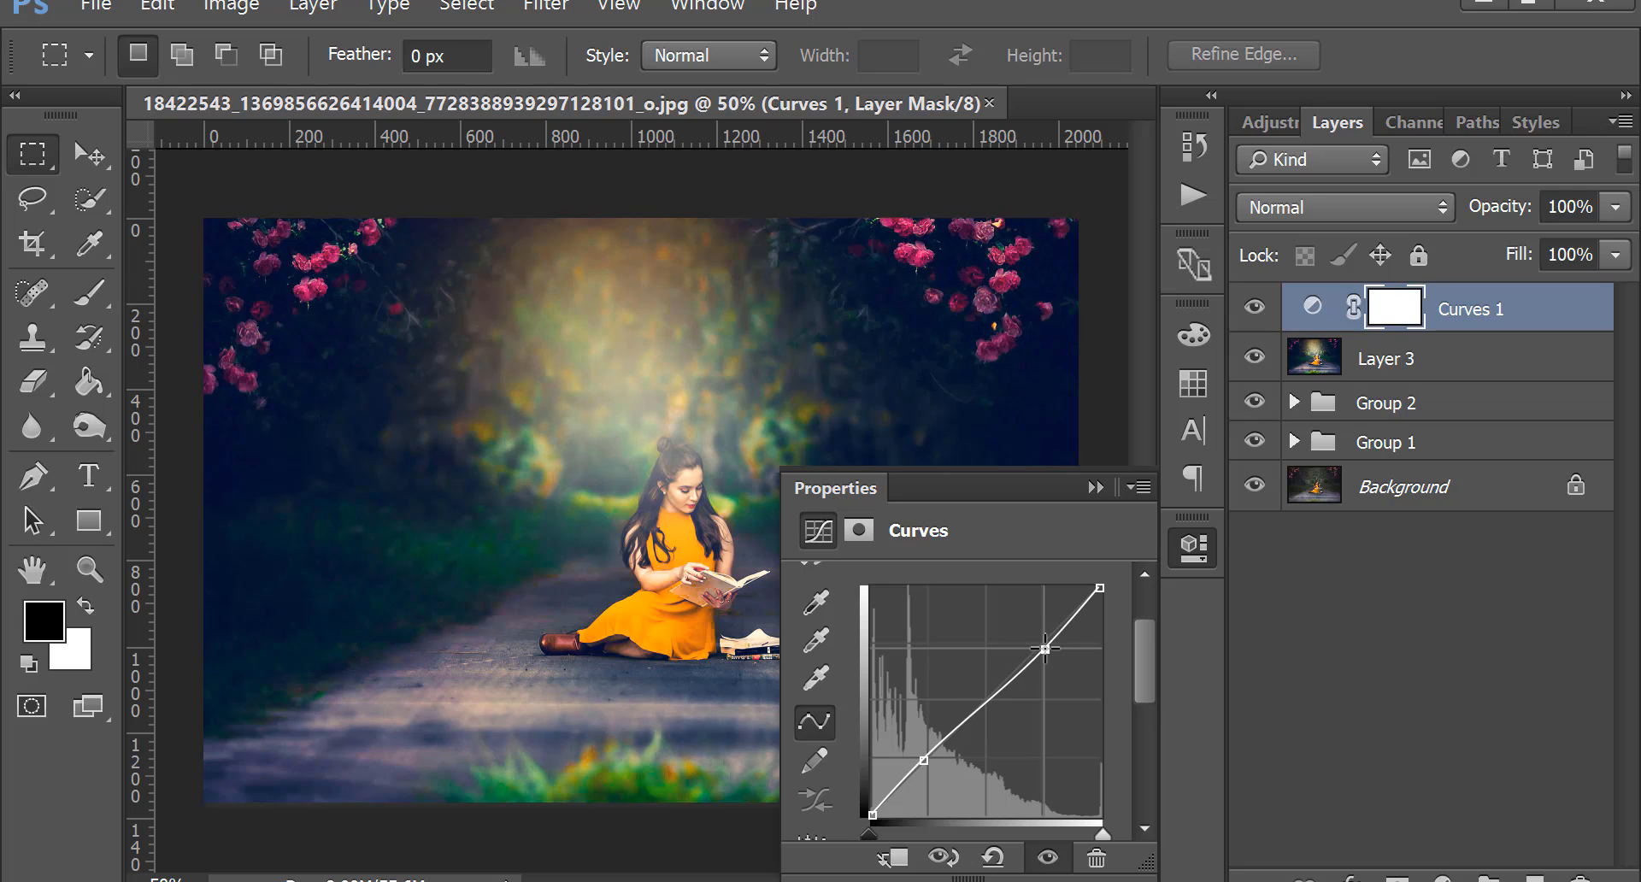
click(1094, 488)
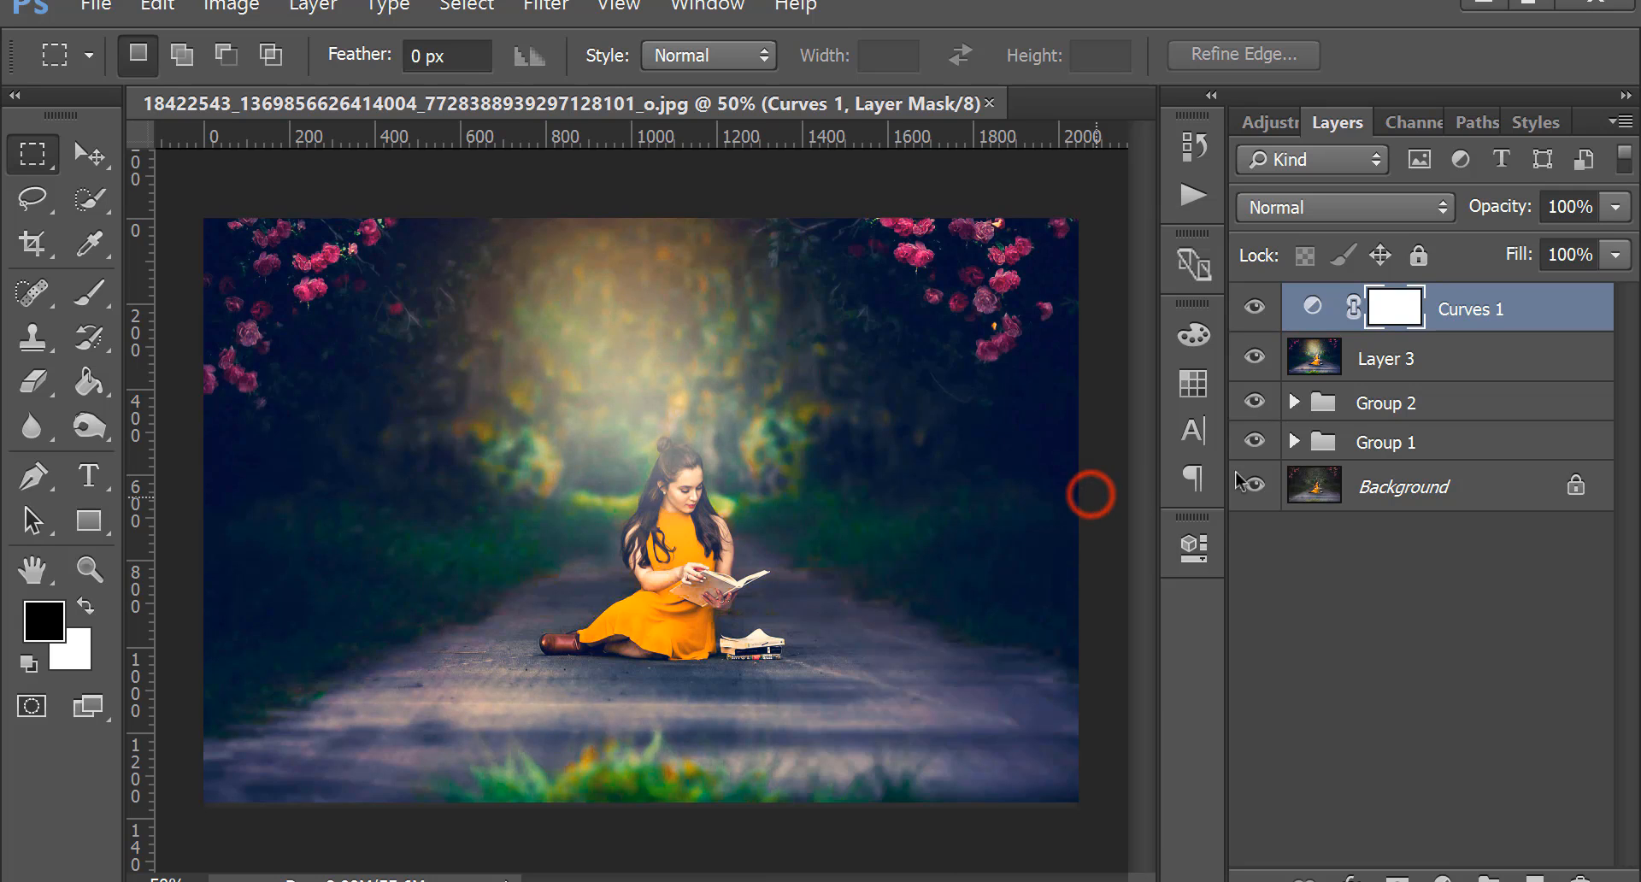
Add a Brightness/Contrast adjustment layer with brightness -3 and contrast 20.
click(1443, 878)
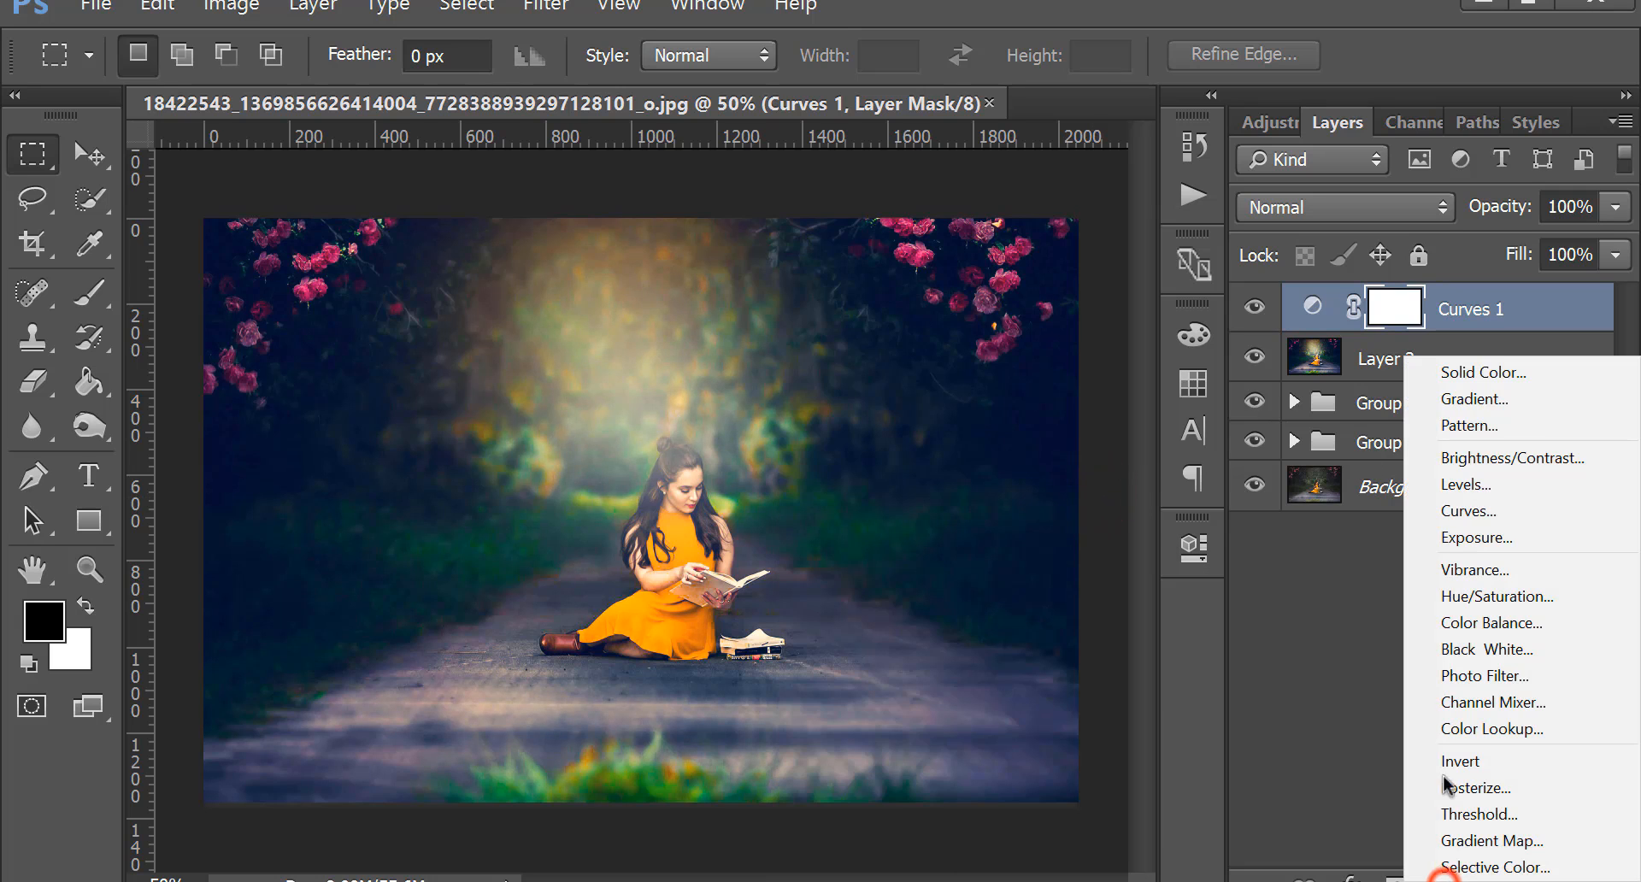
click(1470, 466)
drag(953, 761, 994, 757)
mouse_move(958, 680)
mouse_down()
mouse_move(937, 681)
mouse_move(971, 681)
mouse_move(954, 681)
mouse_up()
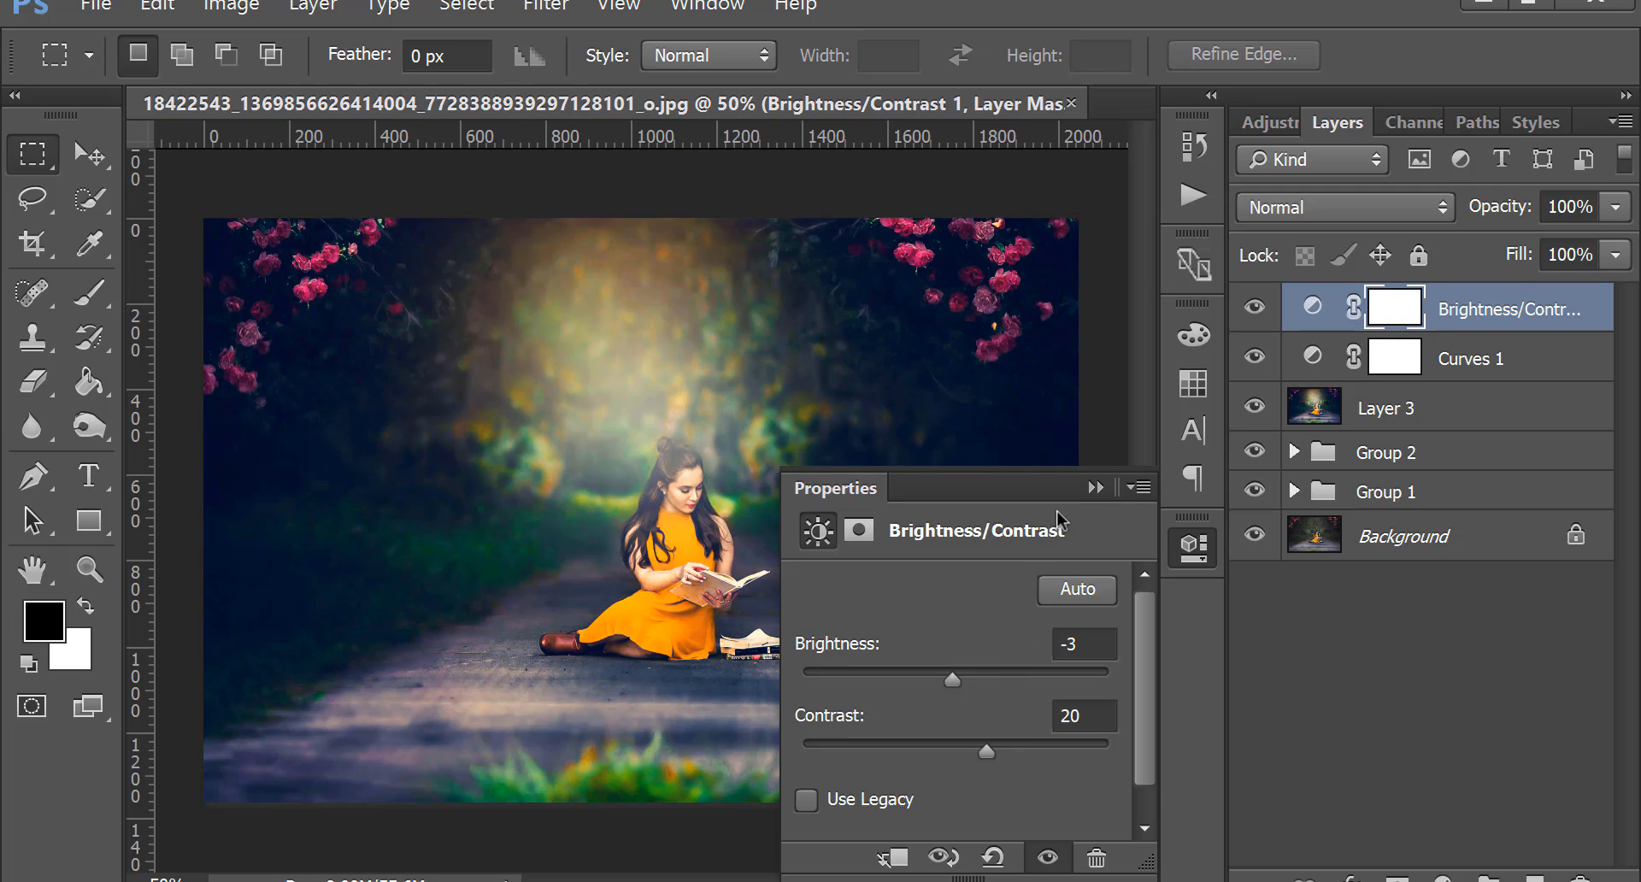
click(1094, 487)
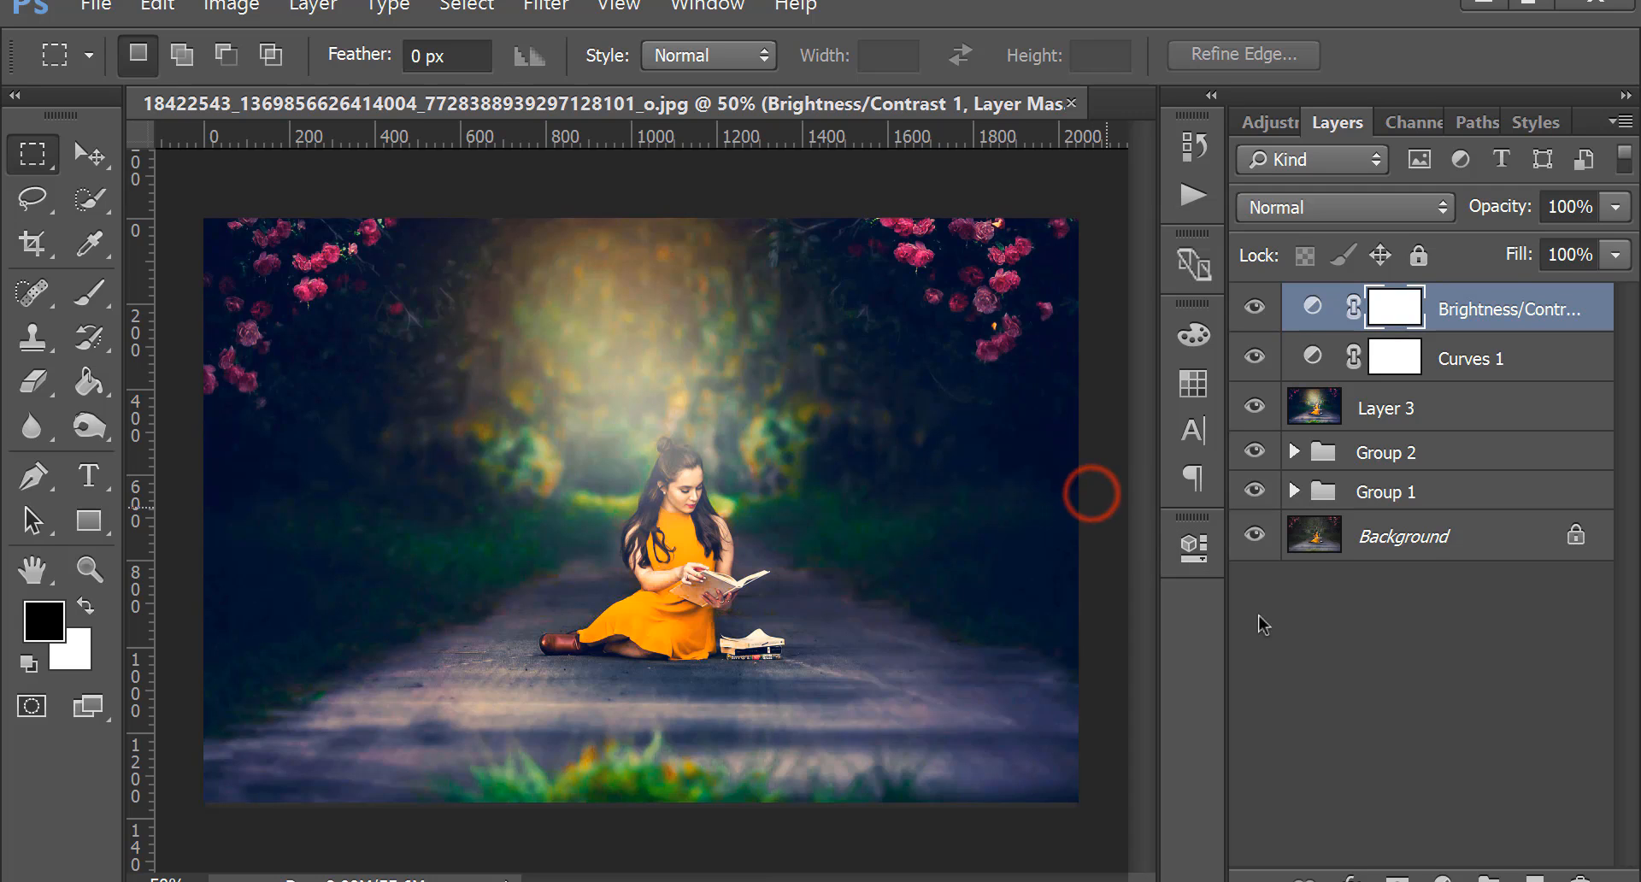
Group the Brightness/Contrast, Curves and Layer 3 layers and stamp the visible result into a new merged layer.
shift+click(1460, 409)
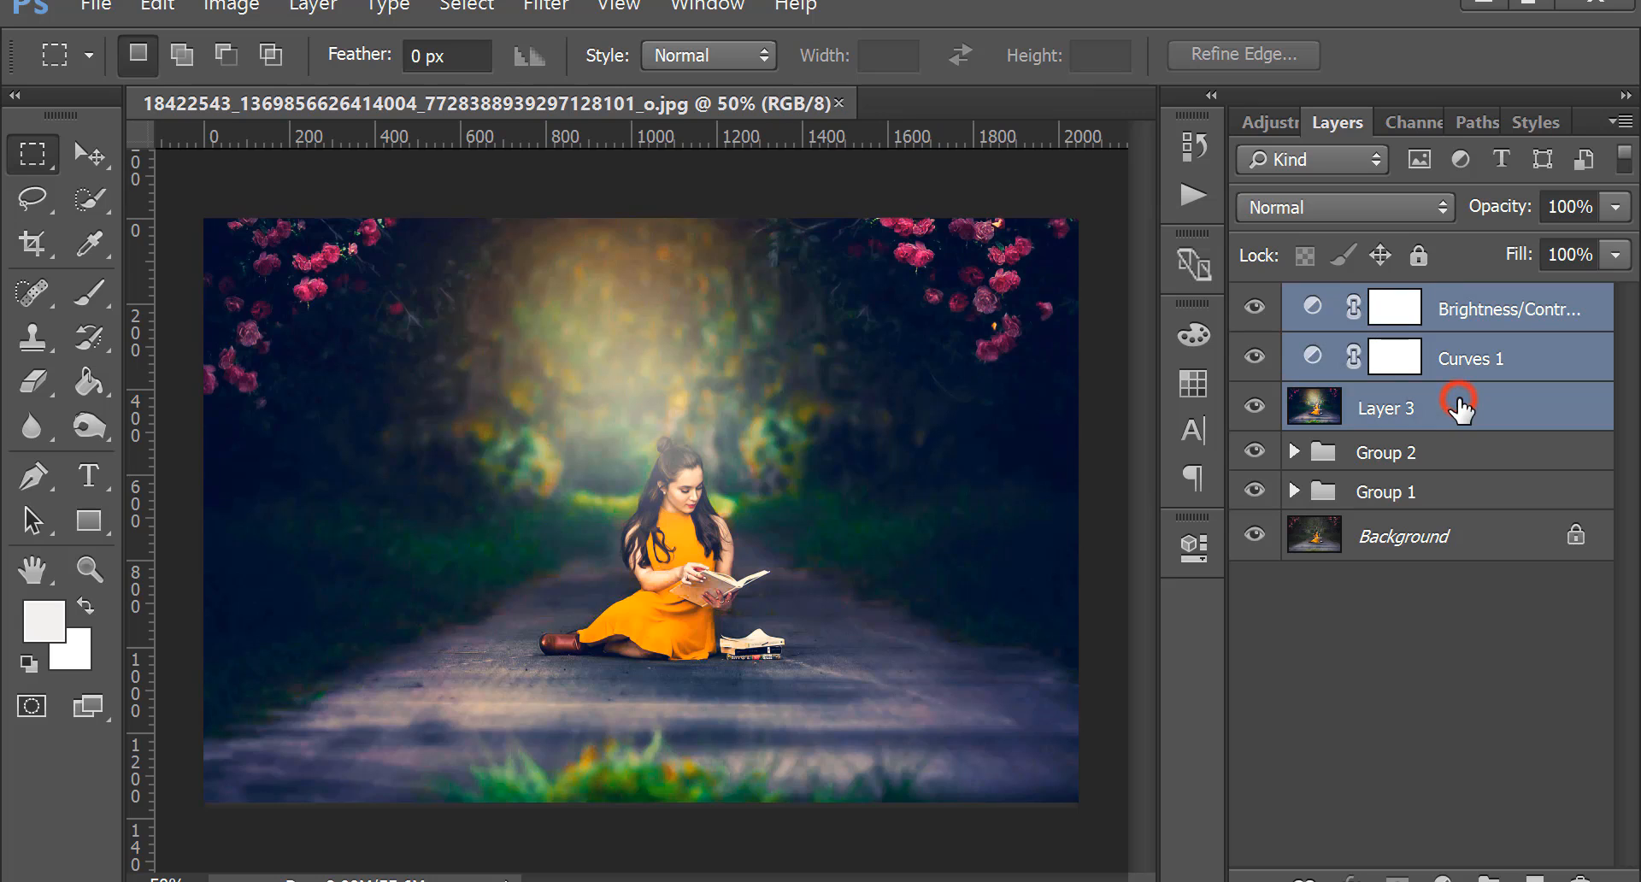
key(ctrl+g)
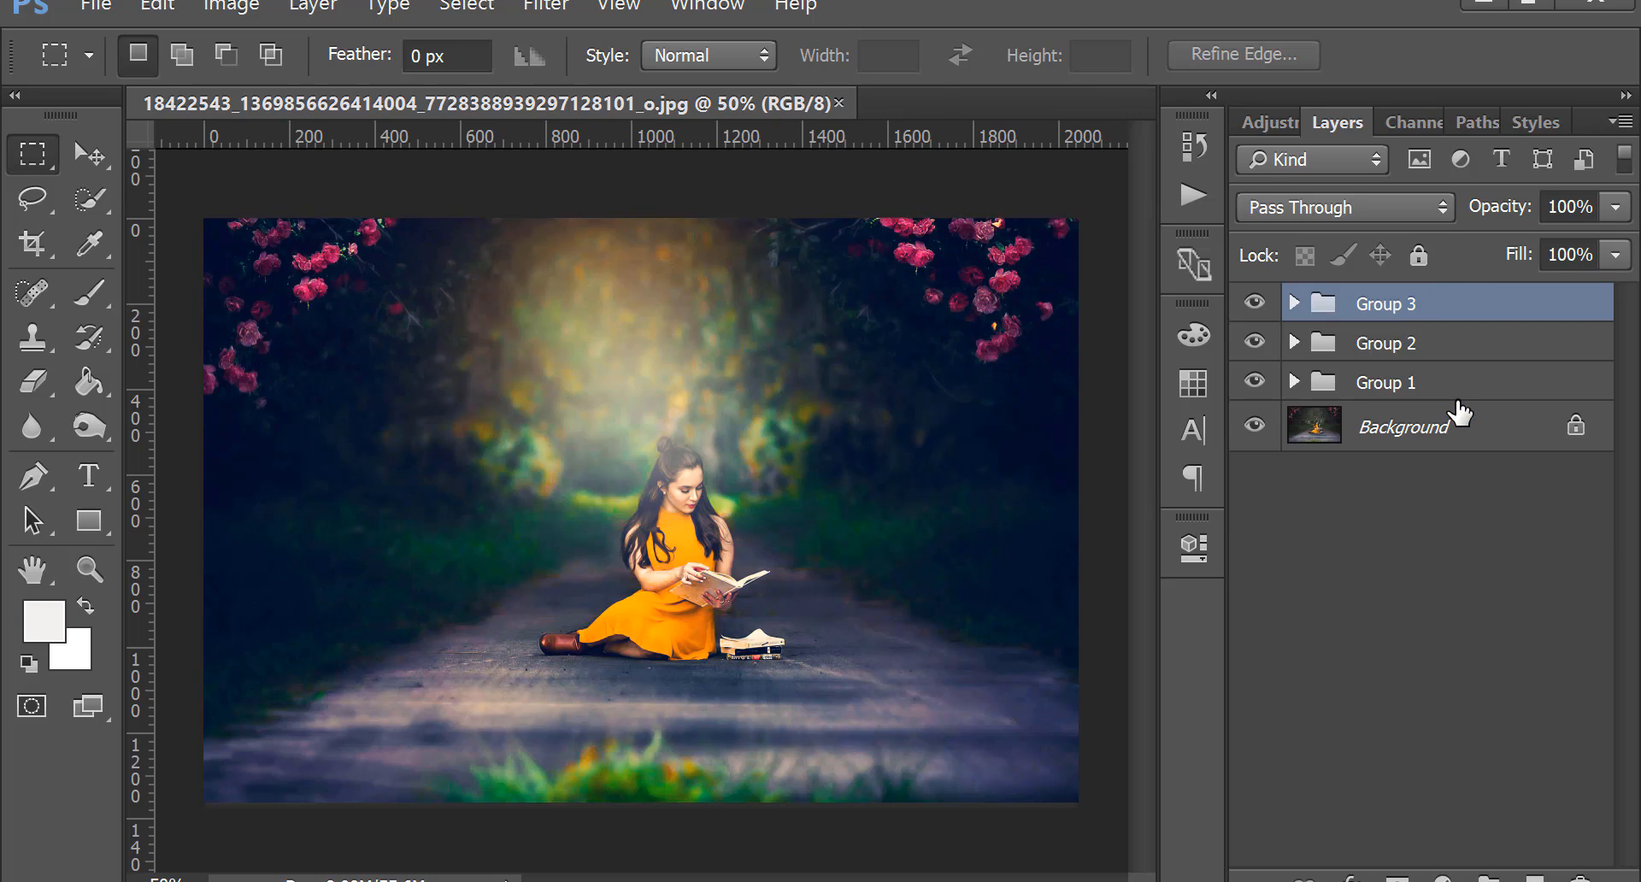
key(ctrl+shift+alt+e)
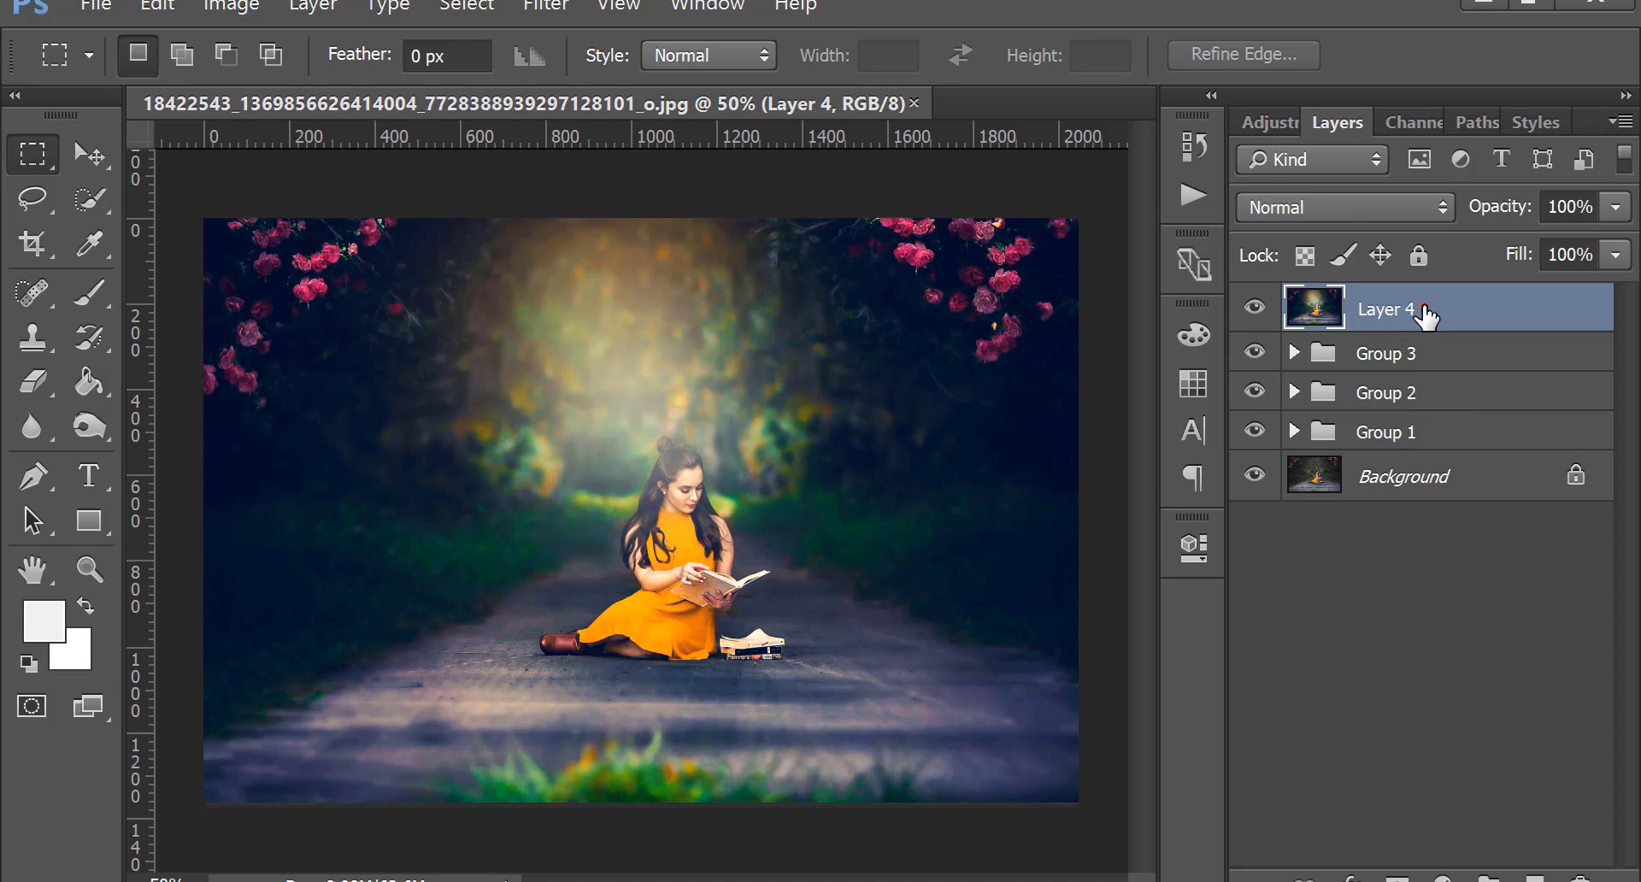
Duplicate the merged Layer 4 and set the copy's blend mode to Vivid Light.
drag(1421, 311, 1535, 878)
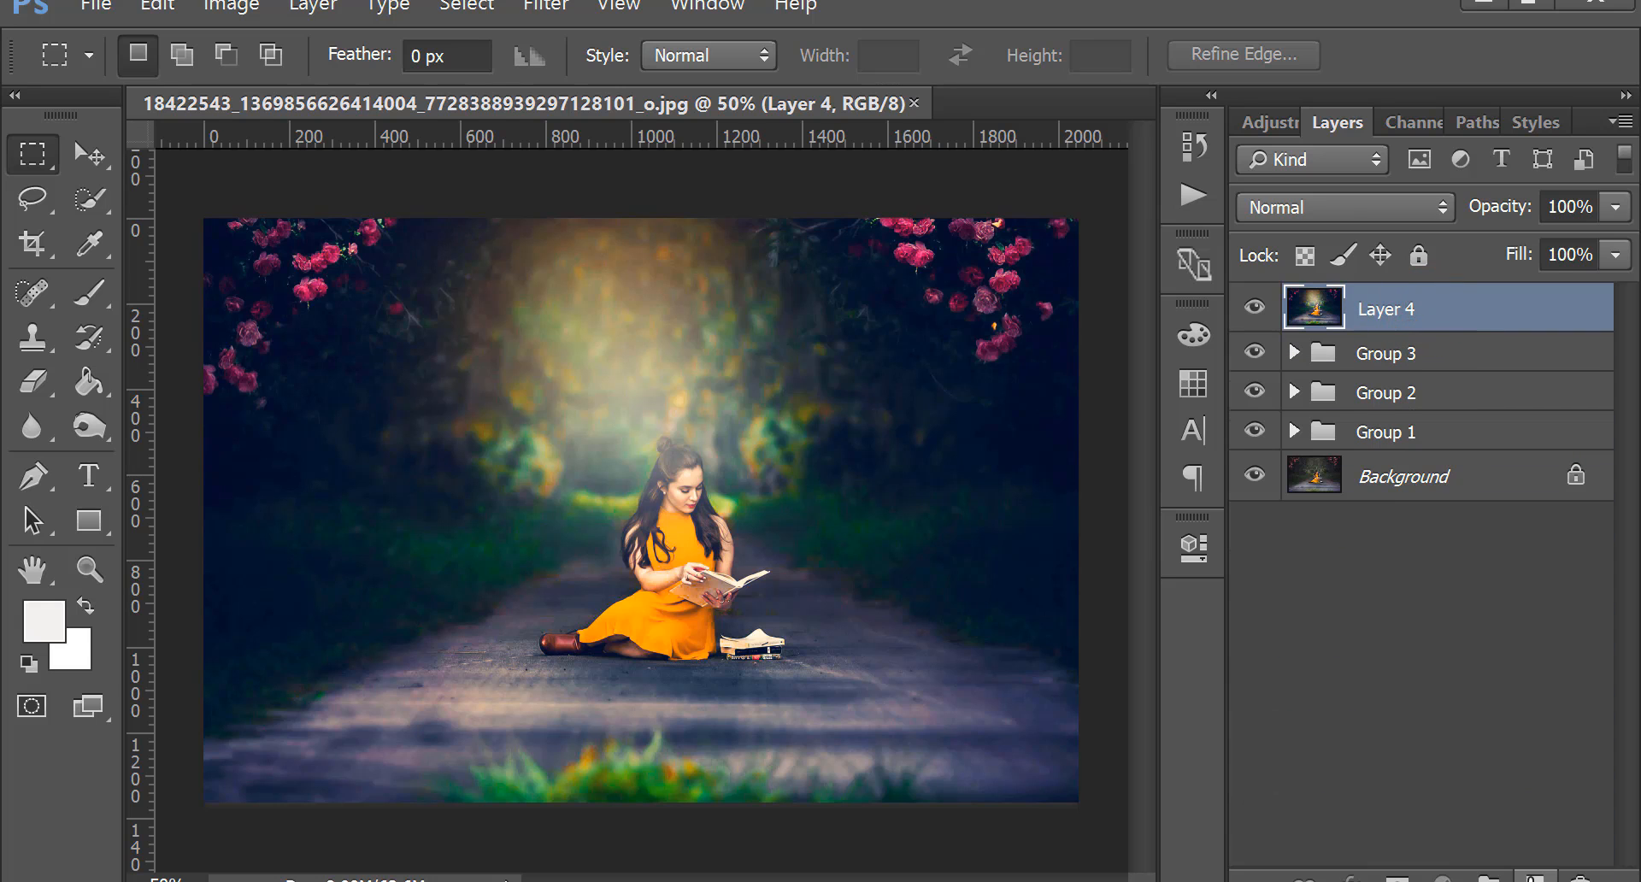
click(1355, 208)
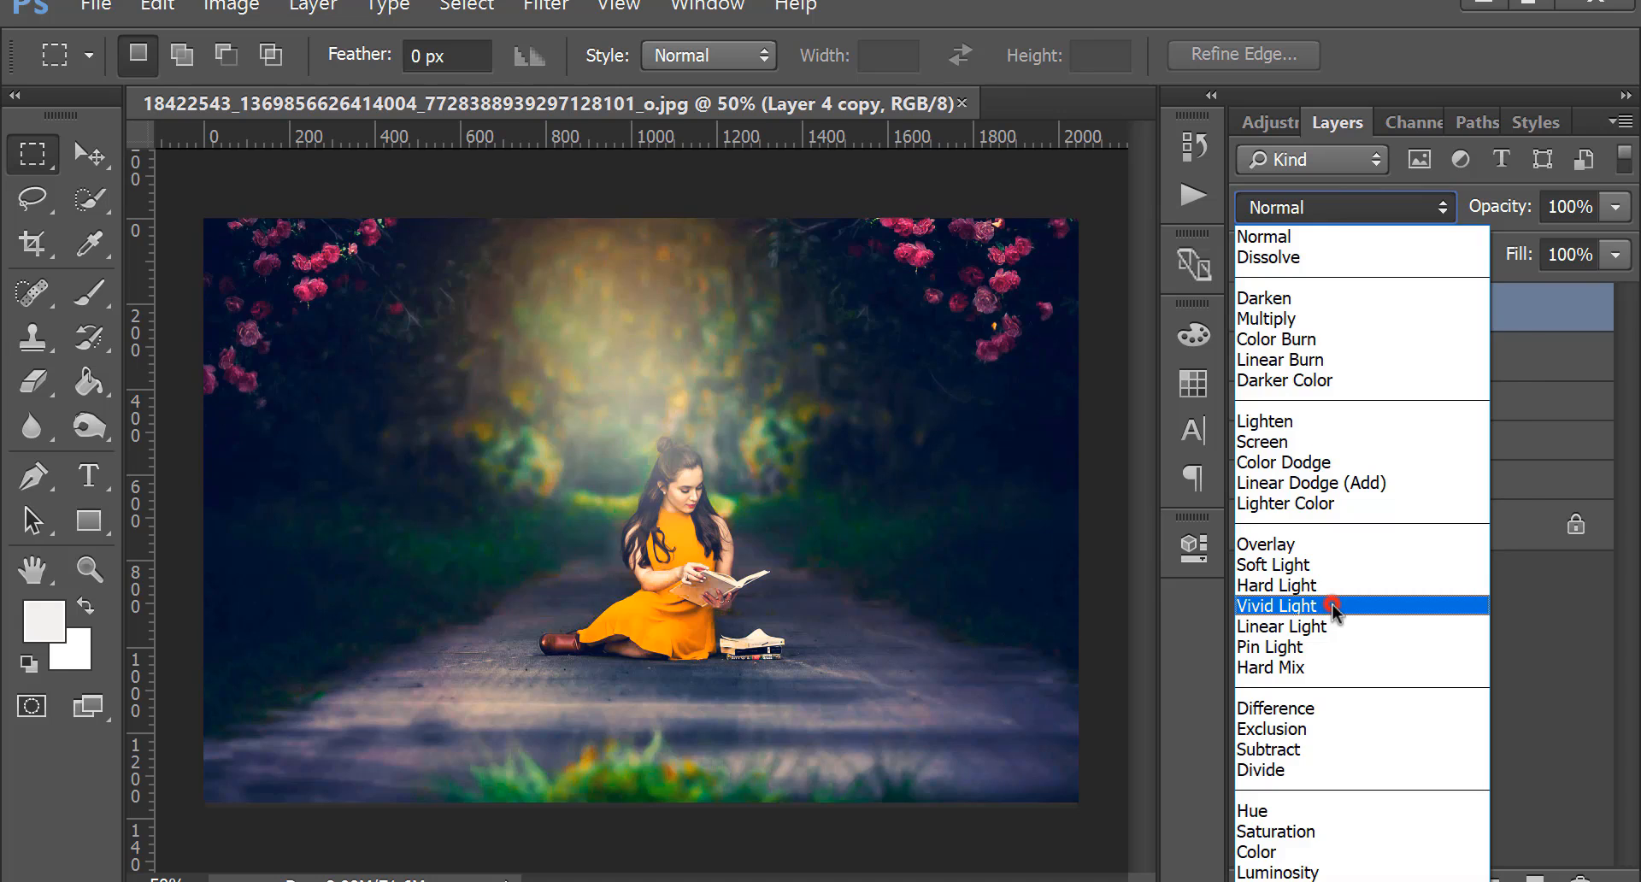
click(1331, 605)
Apply a High Pass filter with a radius of about 0.7 pixels to Layer 4 copy and compare the image with and without it.
click(549, 17)
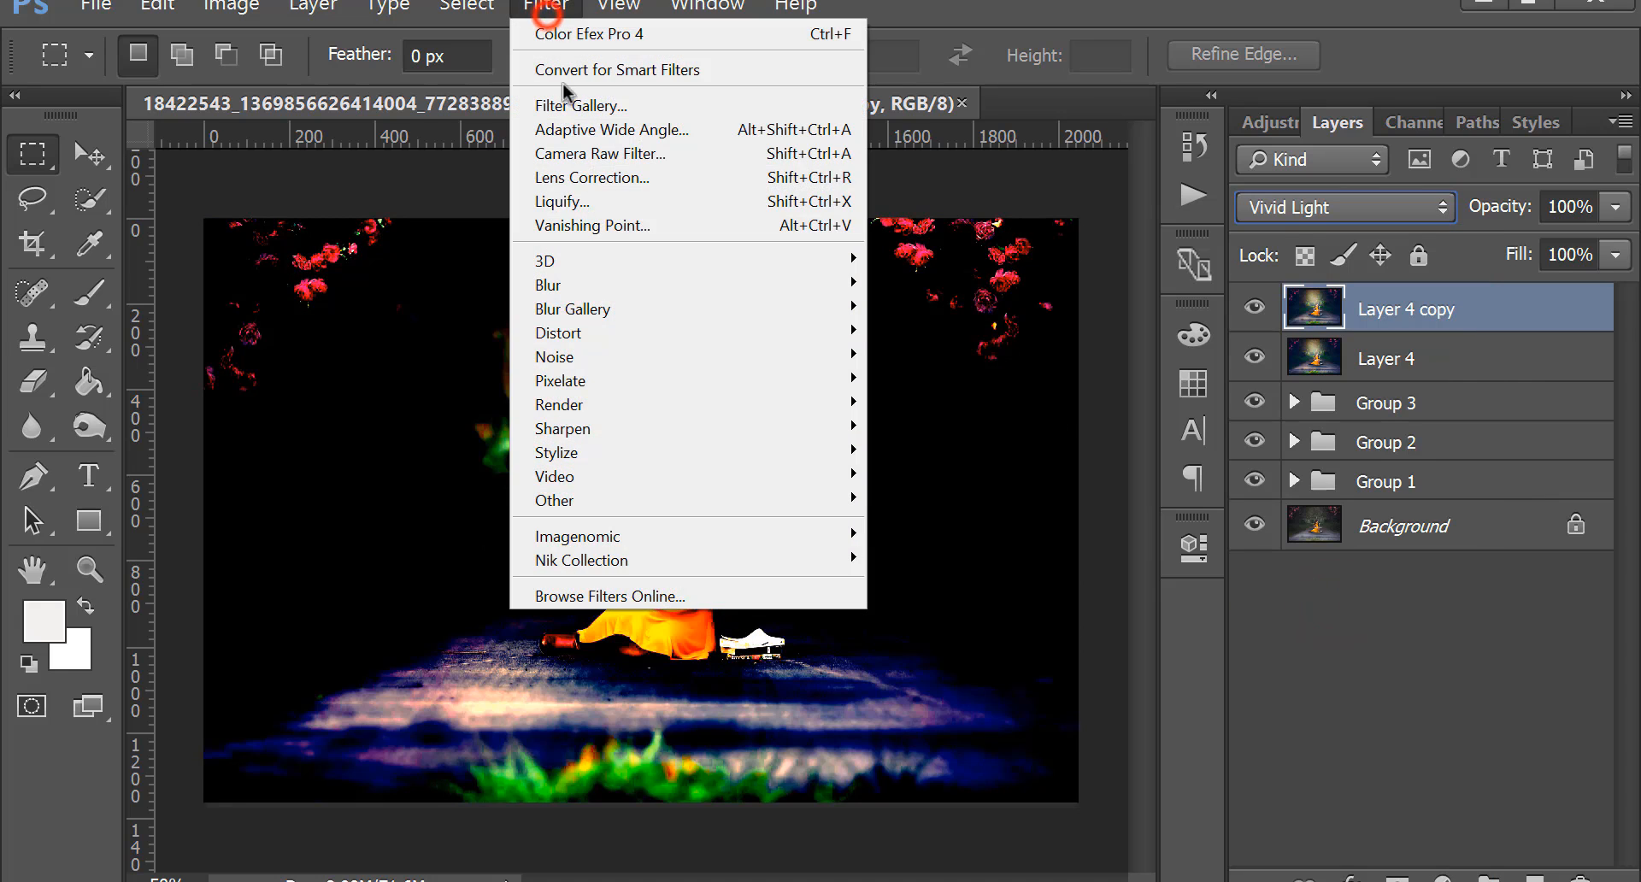
mouse_move(834, 510)
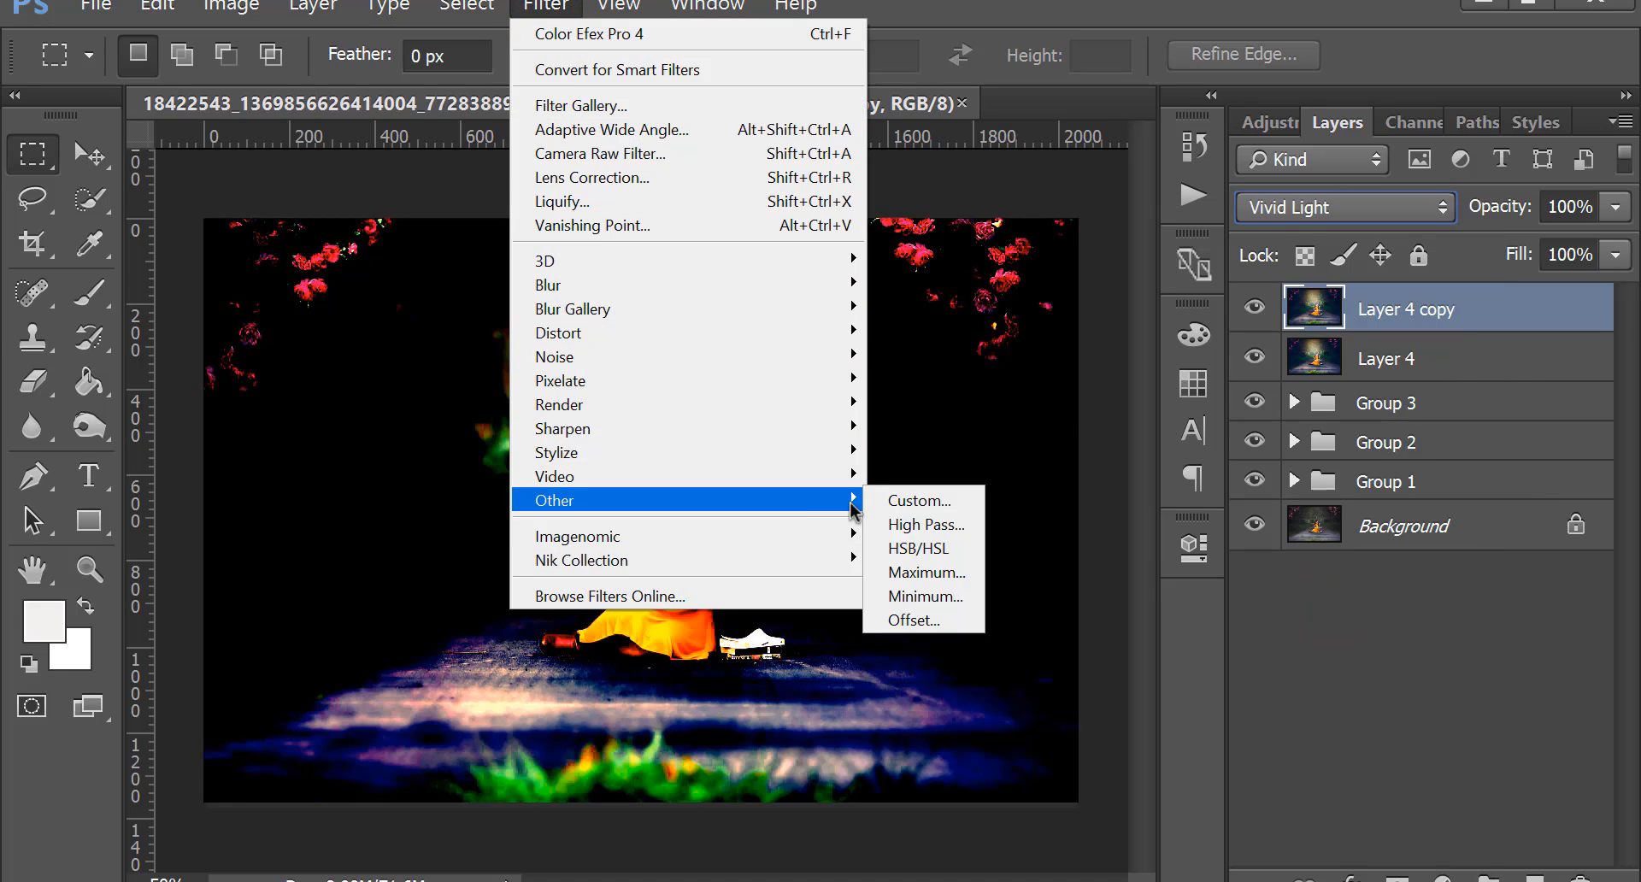
click(931, 524)
drag(915, 523, 906, 524)
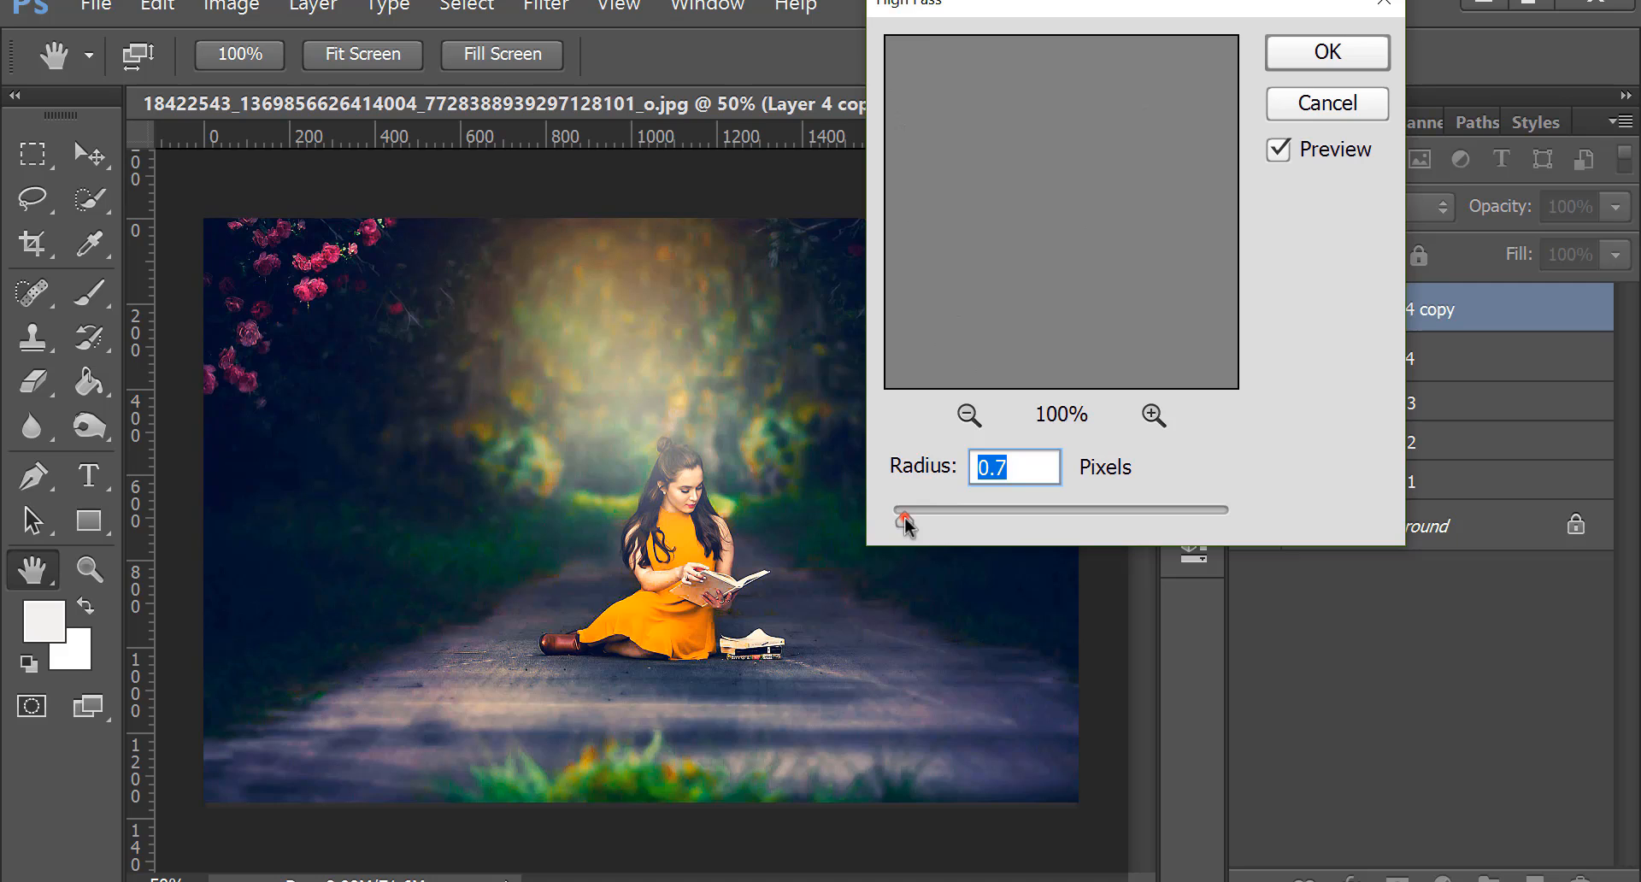
drag(904, 521, 907, 520)
click(1309, 53)
key(m)
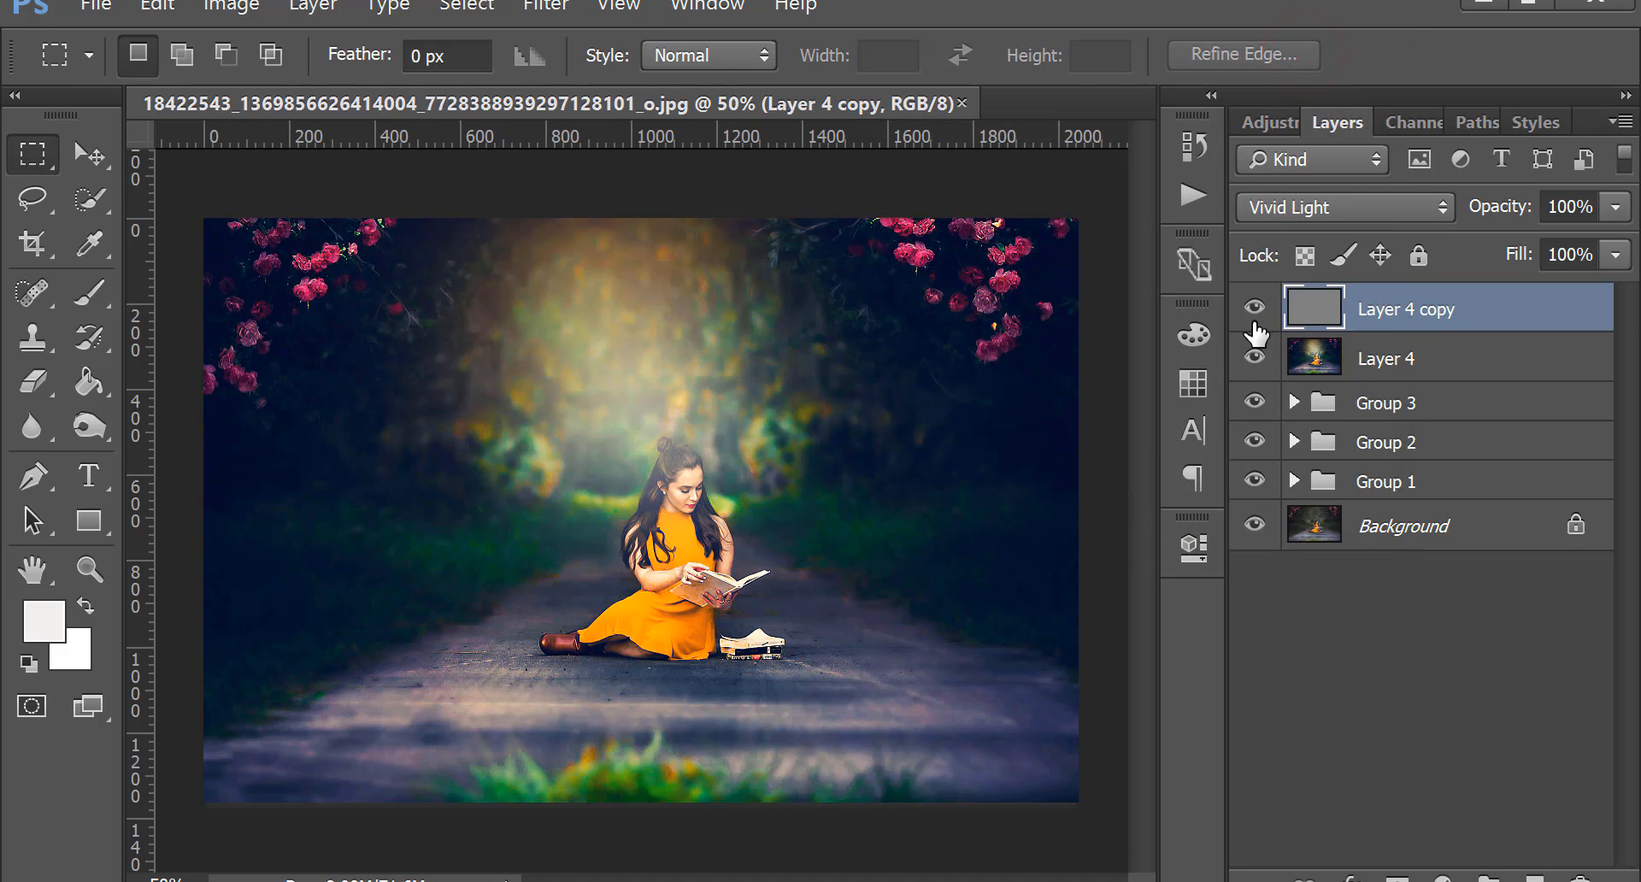
click(1253, 310)
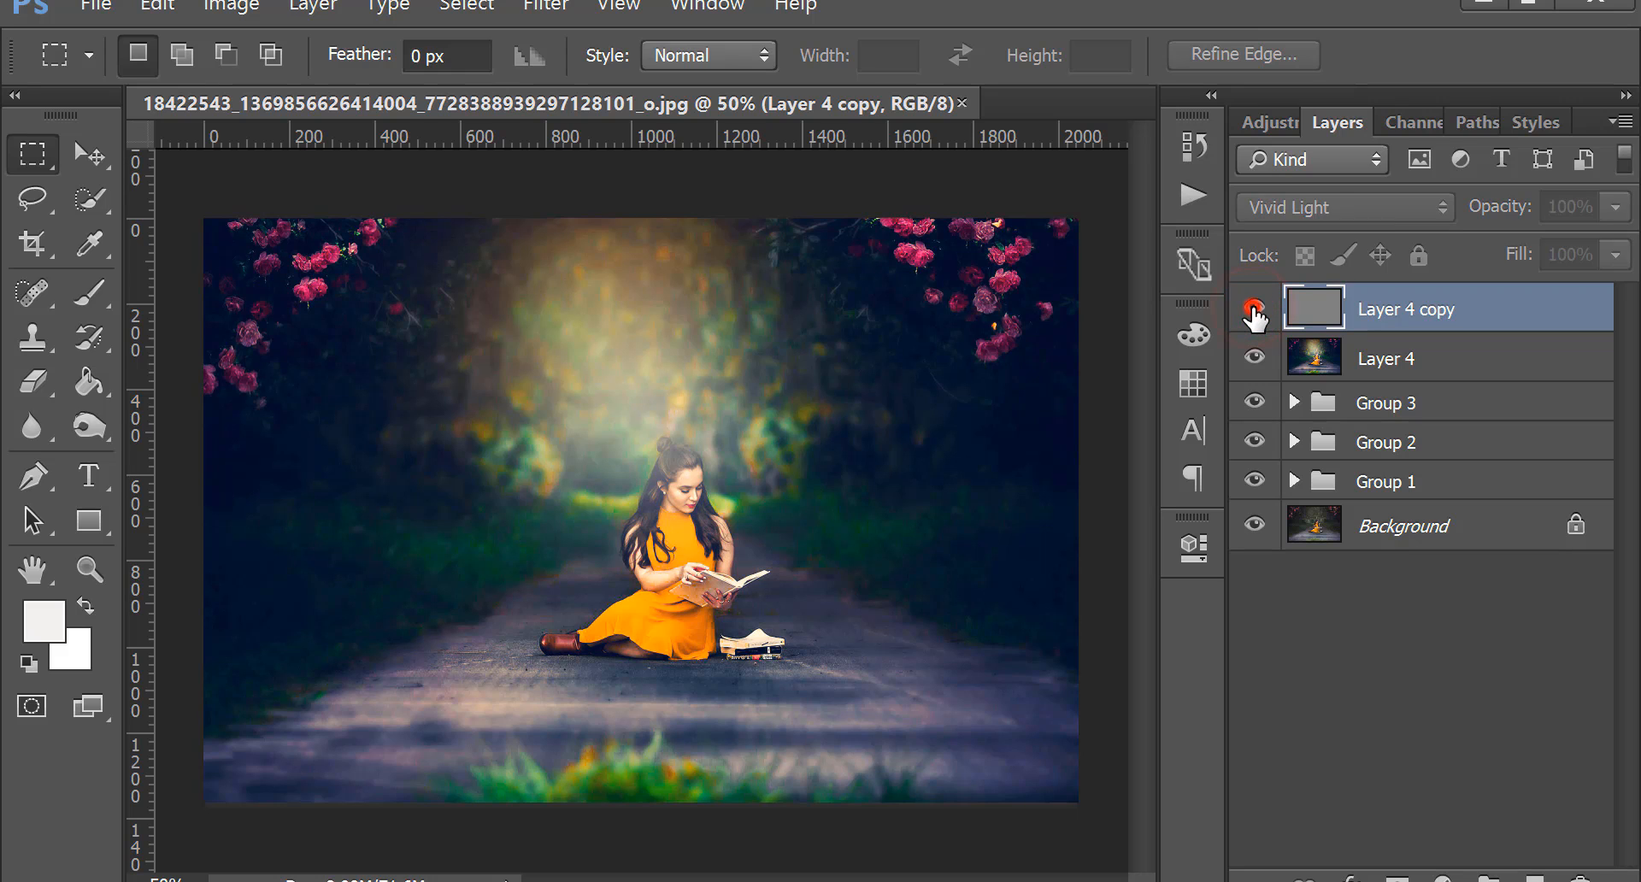
click(1253, 310)
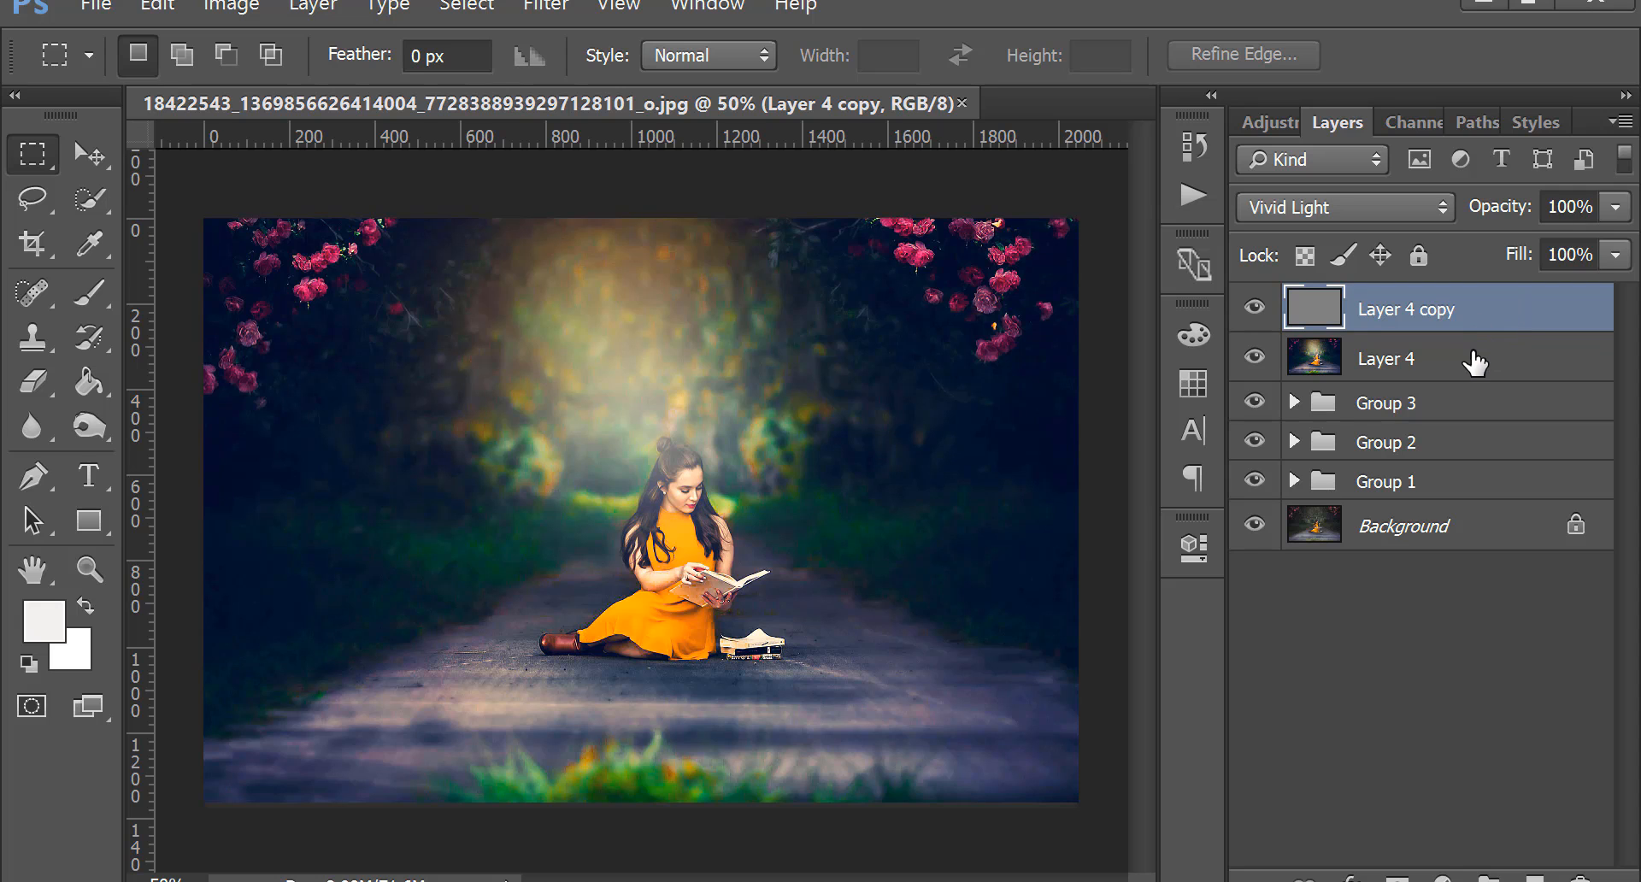
Add a Color Lookup adjustment layer using the HorrorBlue.3DL 3D LUT and set its fill to 22%.
click(1443, 878)
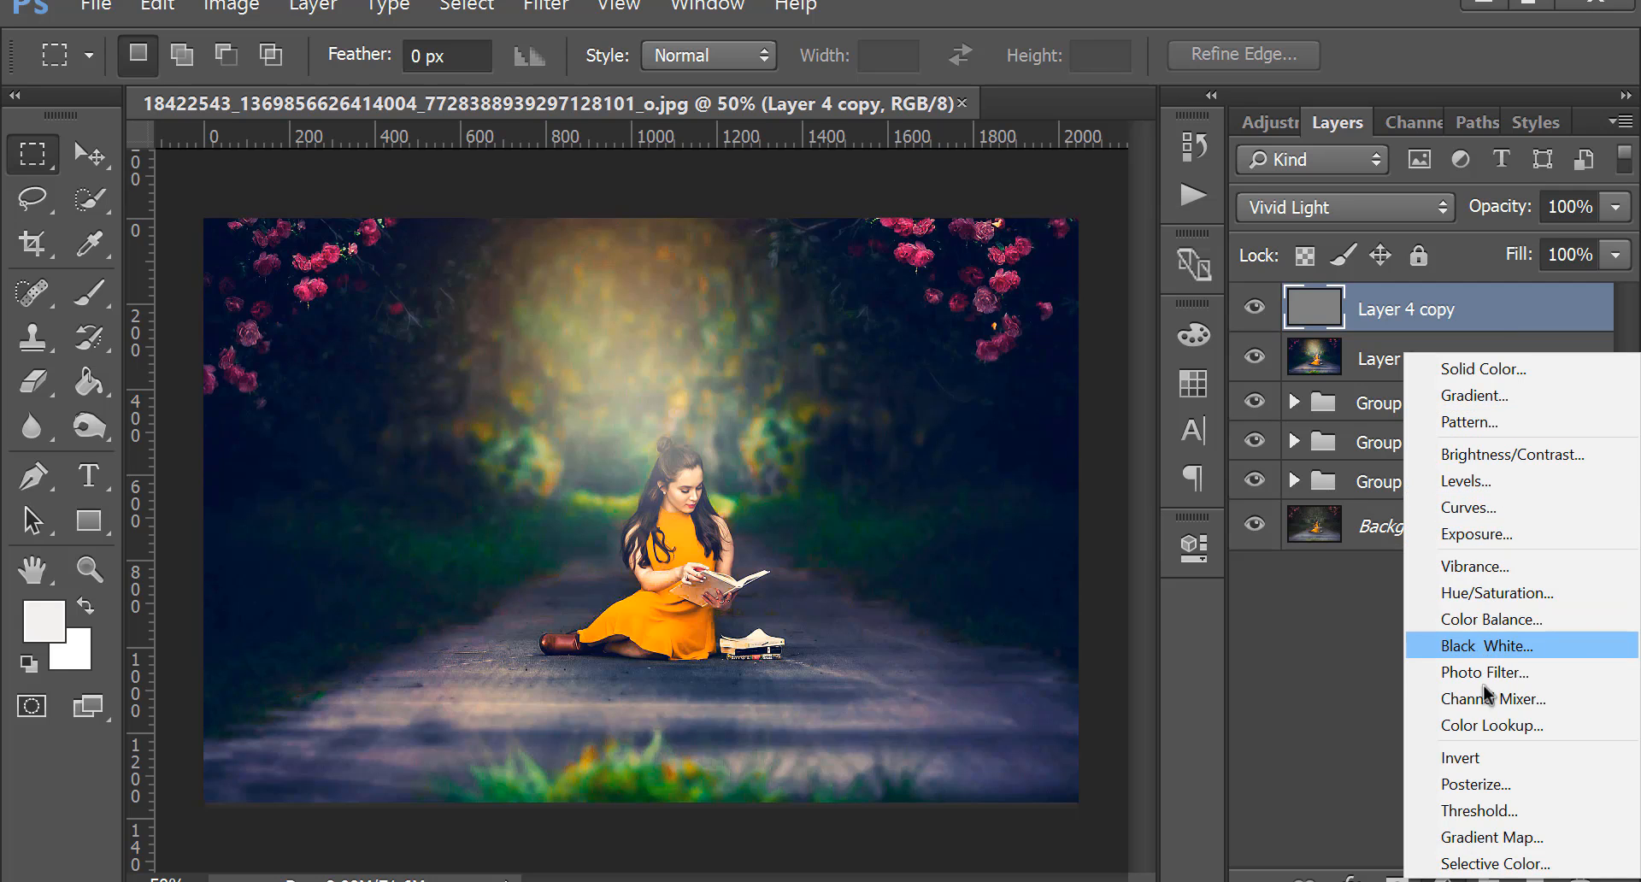
click(1476, 726)
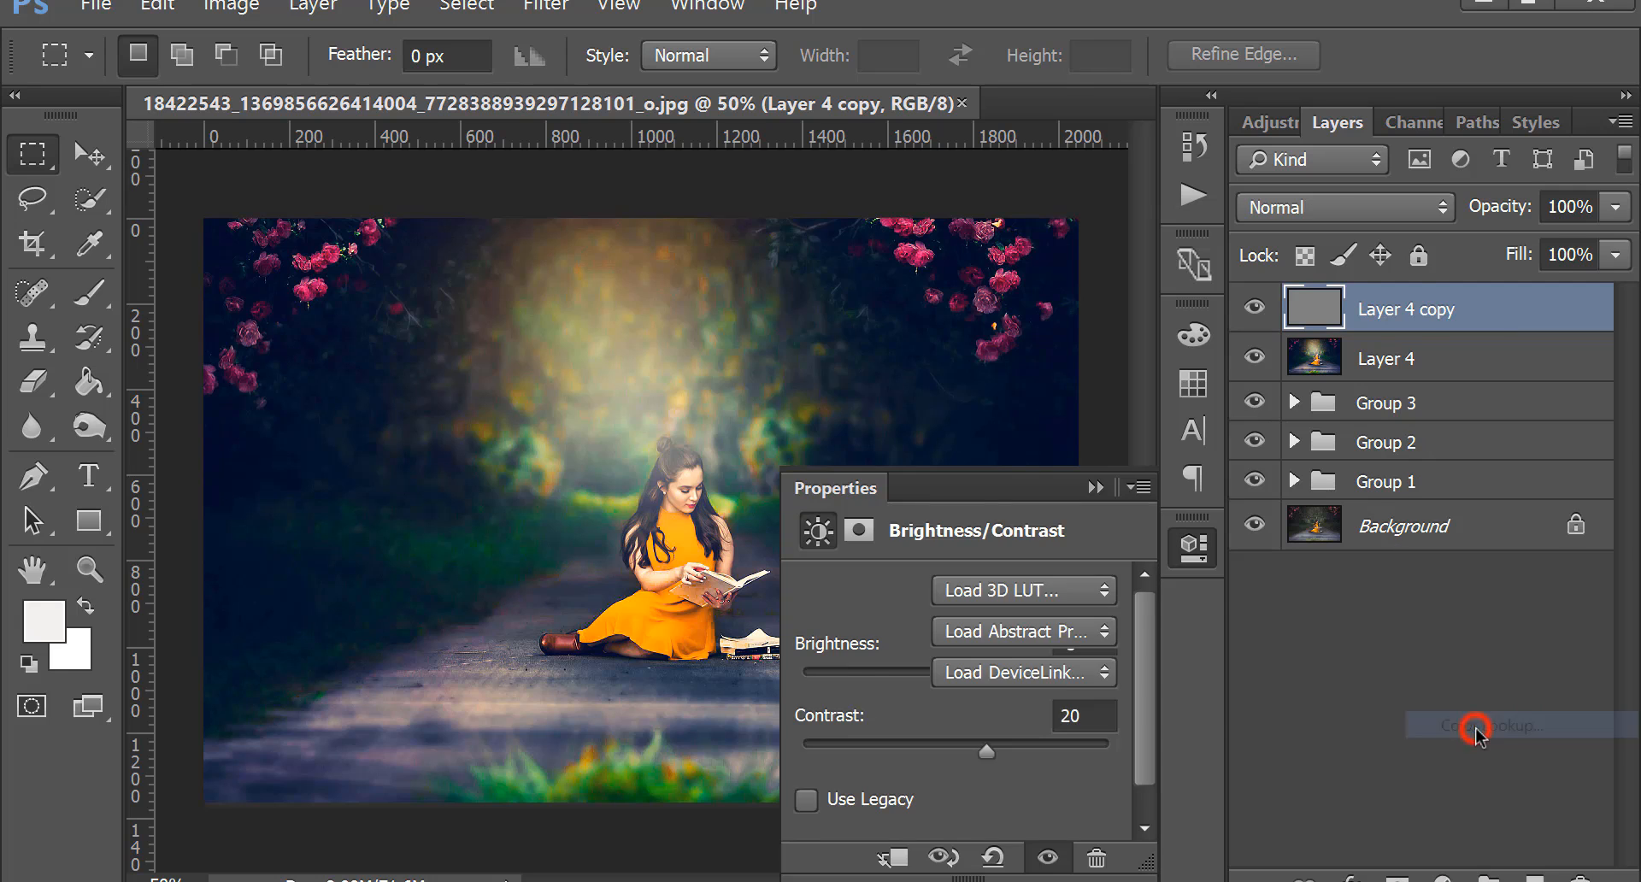
click(1000, 593)
scroll(1063, 424, down, 3)
scroll(1064, 424, down, 1)
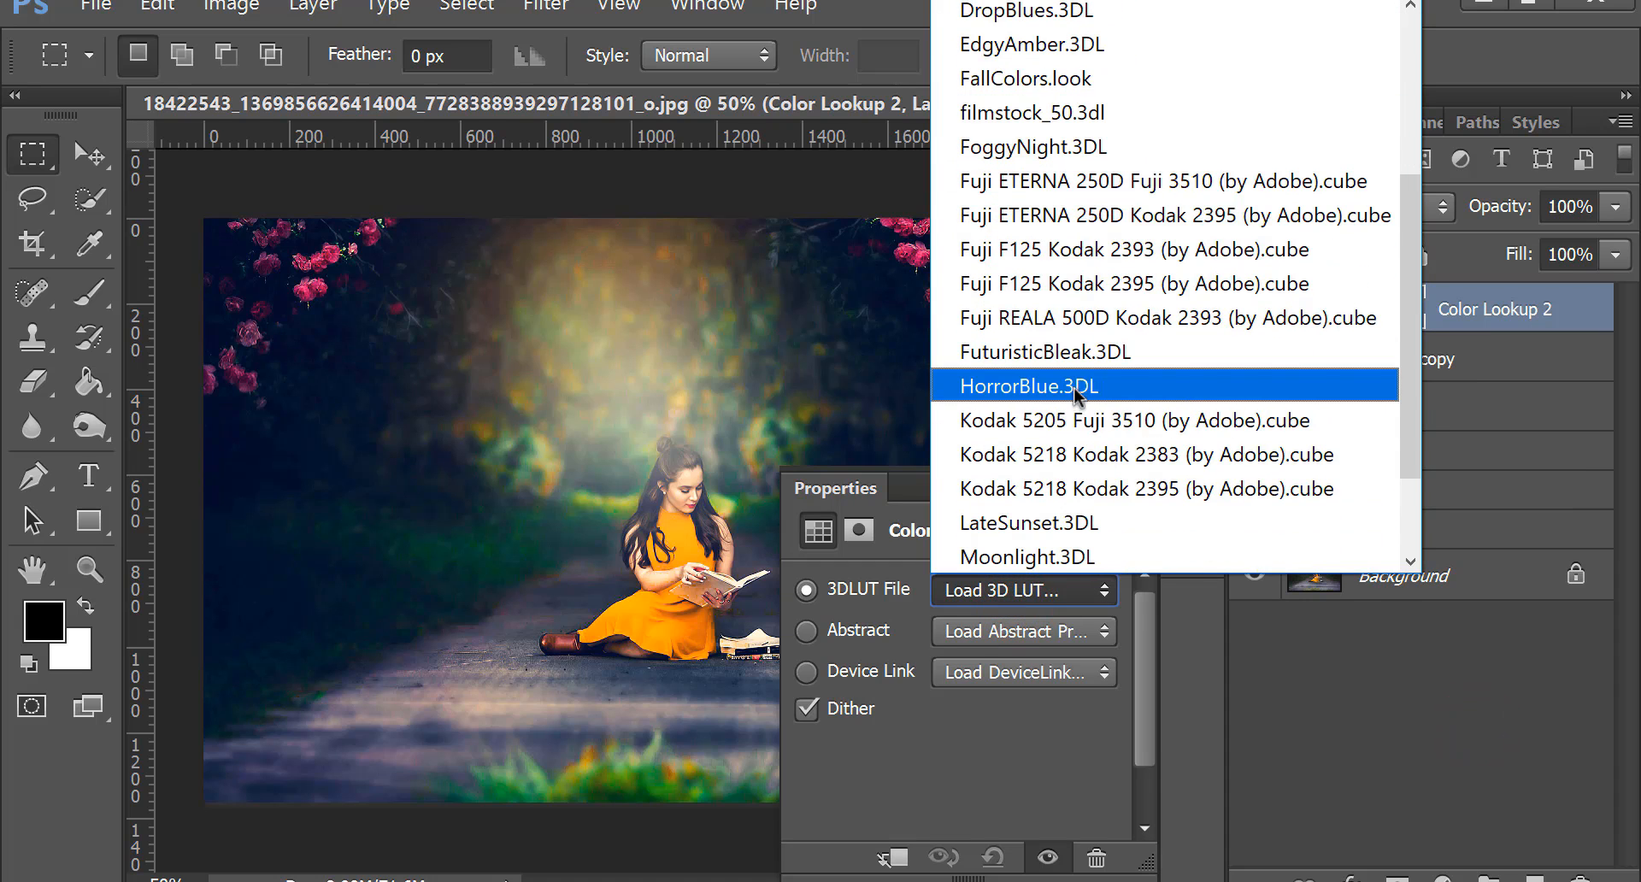
click(1073, 386)
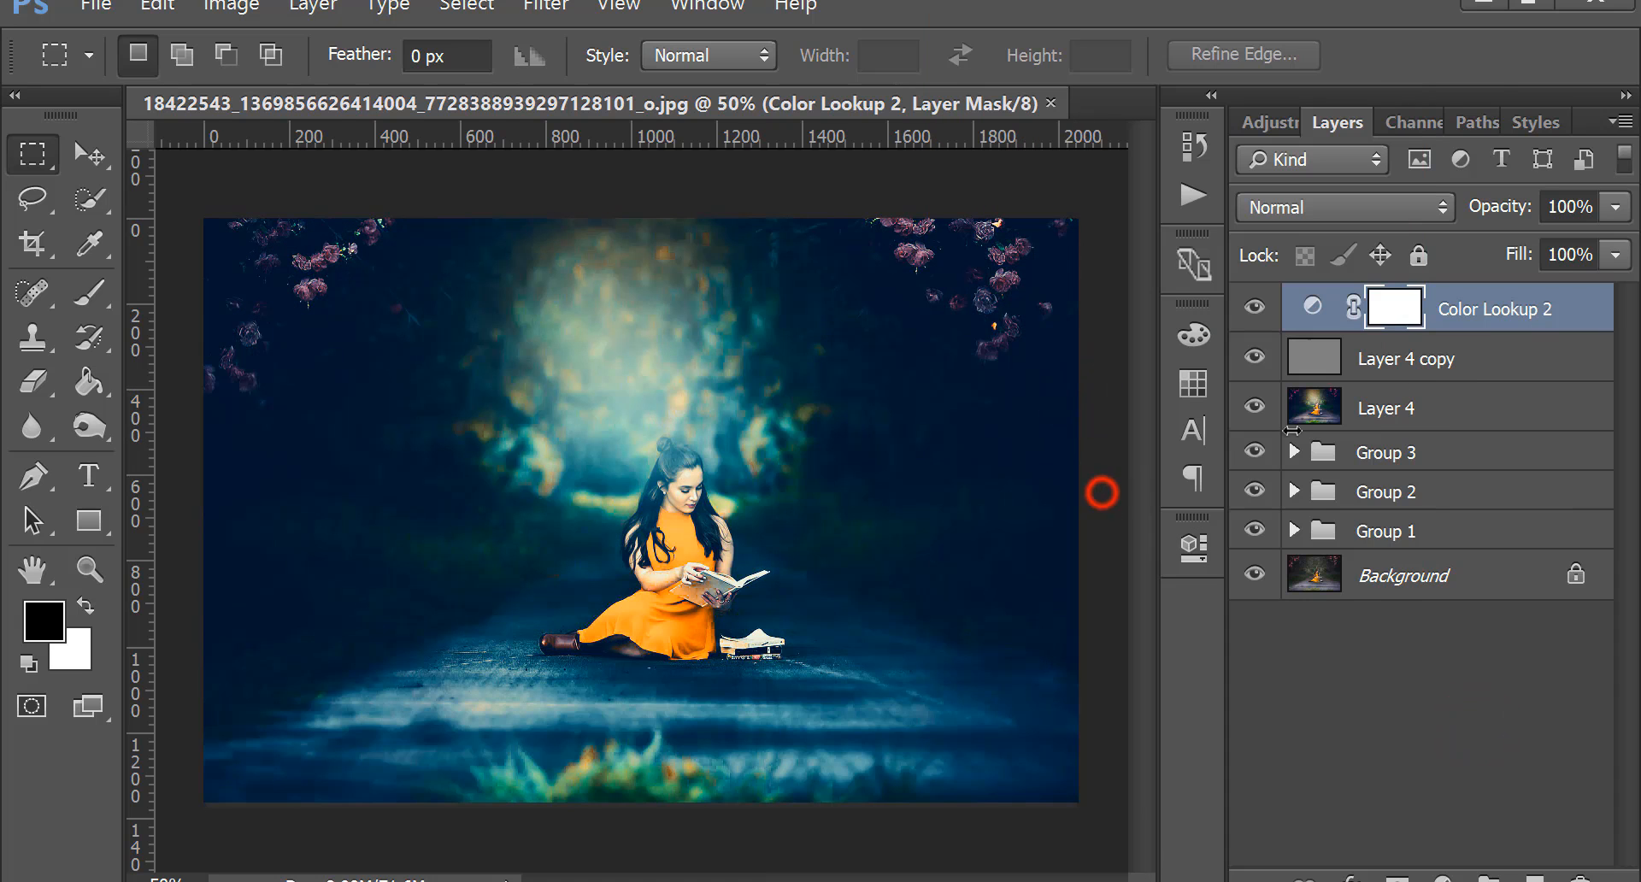
click(1615, 255)
drag(1615, 289, 1484, 295)
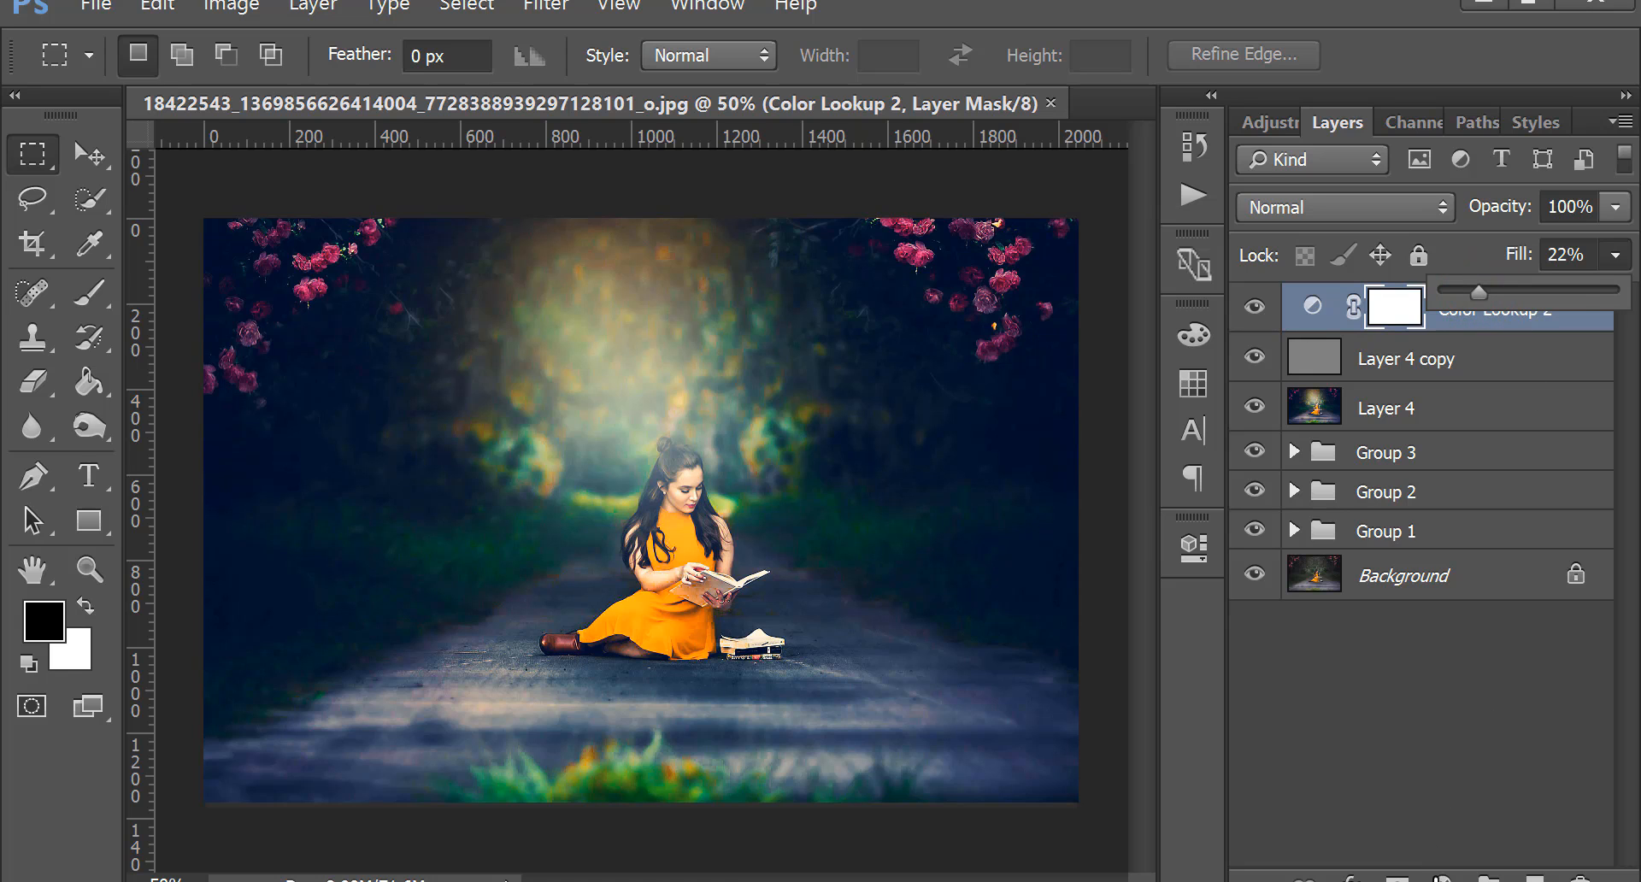
Add a Levels adjustment layer that slightly brightens the midtones and highlights.
click(1442, 877)
click(1466, 488)
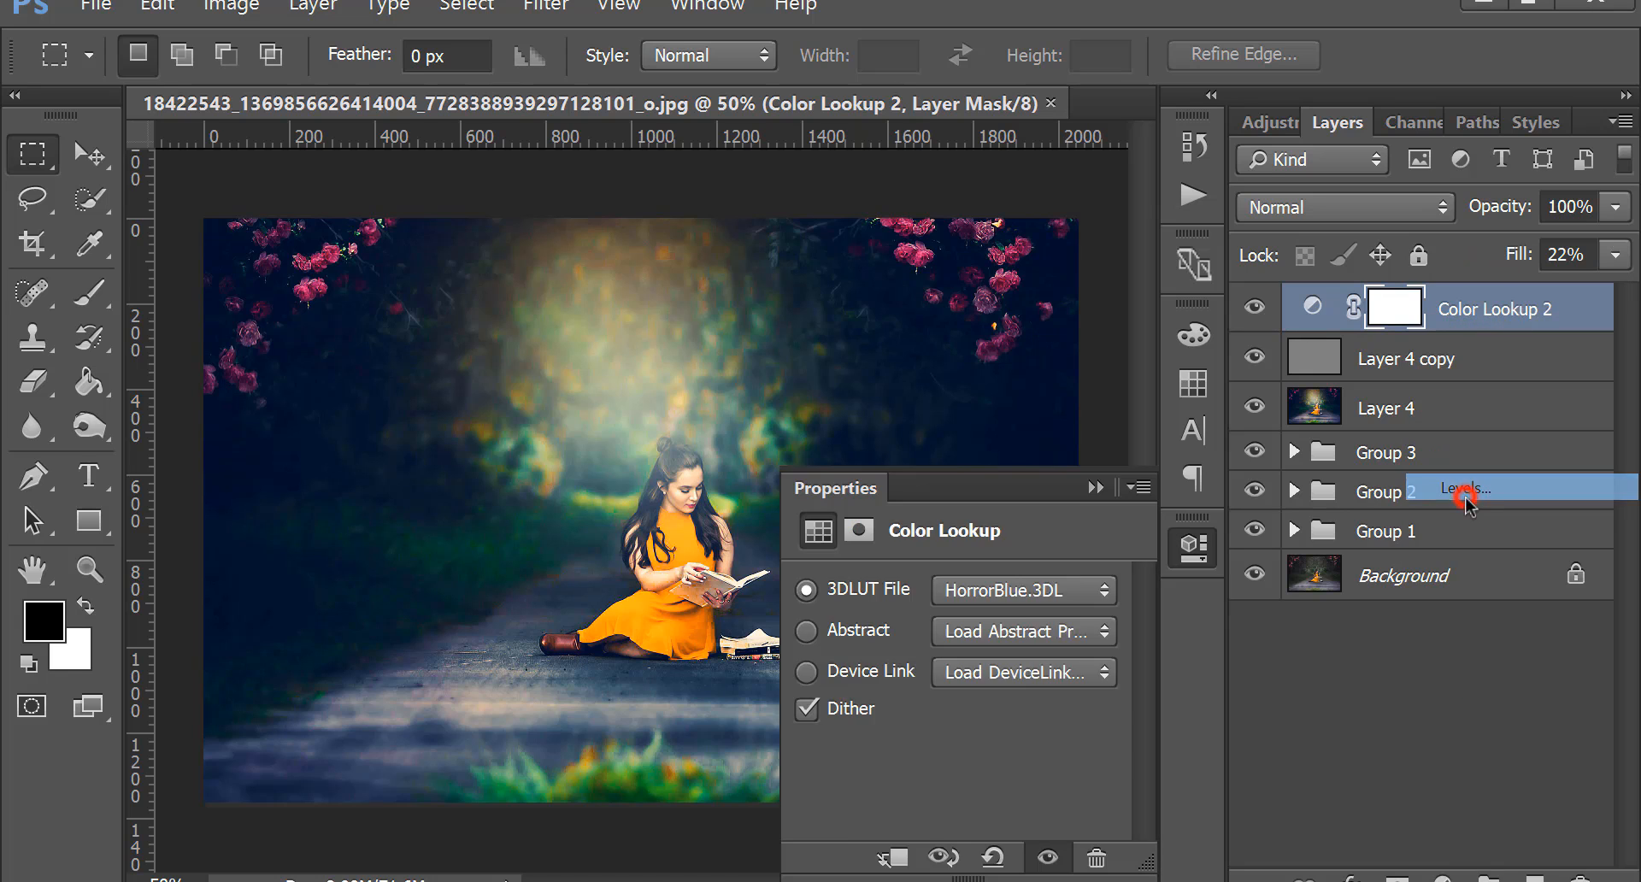
drag(978, 829, 969, 840)
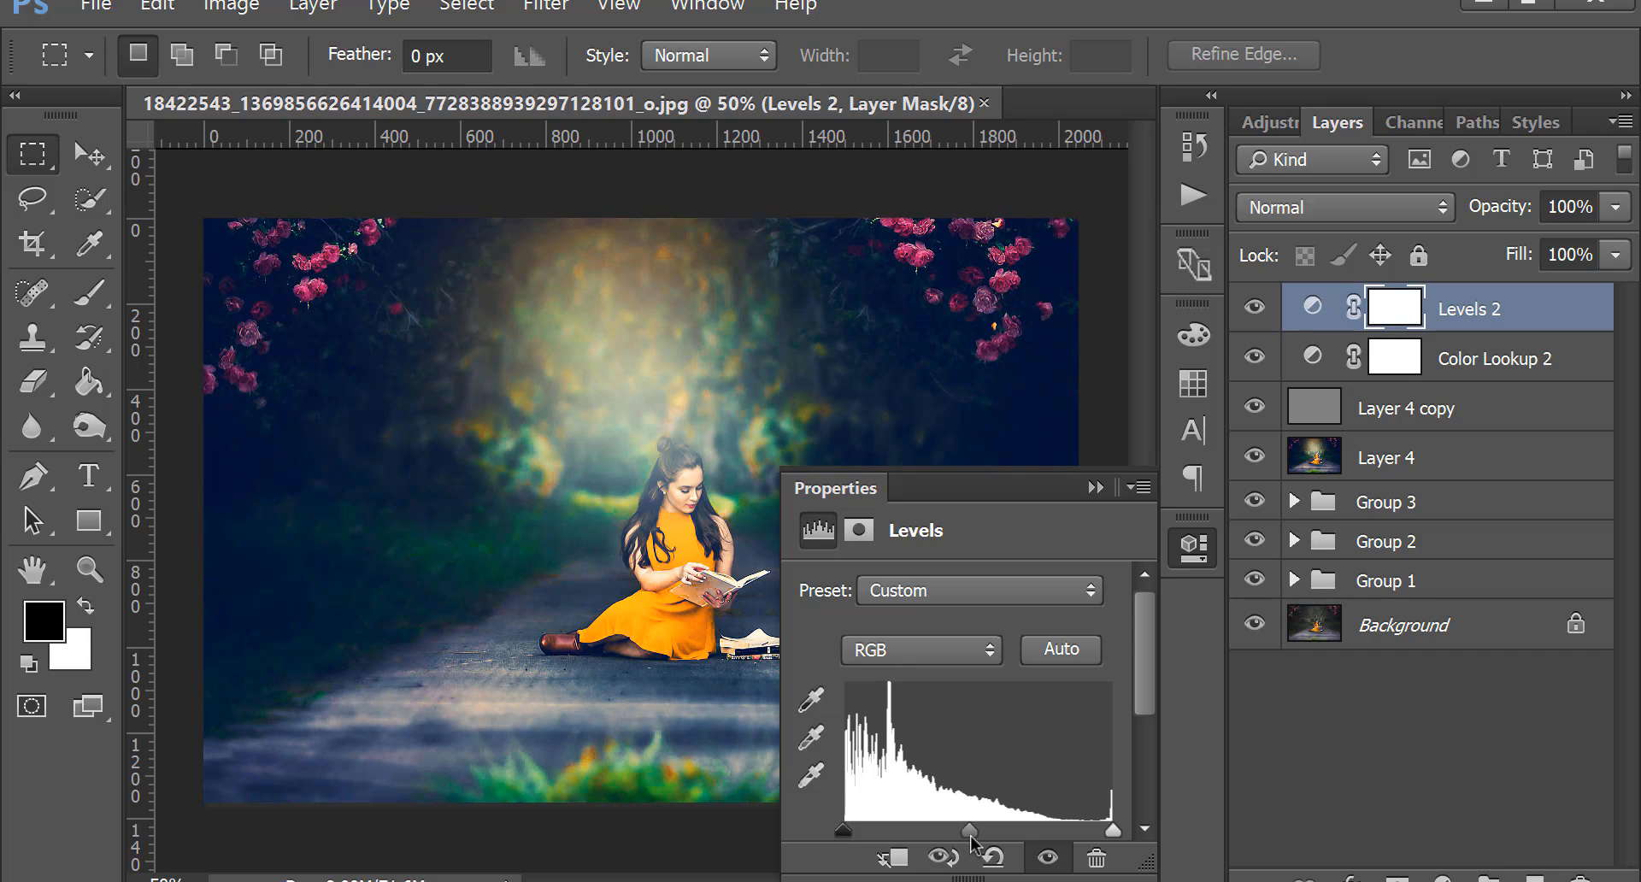
mouse_move(844, 833)
mouse_down()
mouse_move(857, 834)
mouse_move(832, 836)
mouse_up()
drag(1112, 831, 1103, 835)
click(1093, 488)
Group the Levels 2, Color Lookup 2, Layer 4 copy and Layer 4 layers and stamp the visible result into a new merged layer.
shift+click(1399, 461)
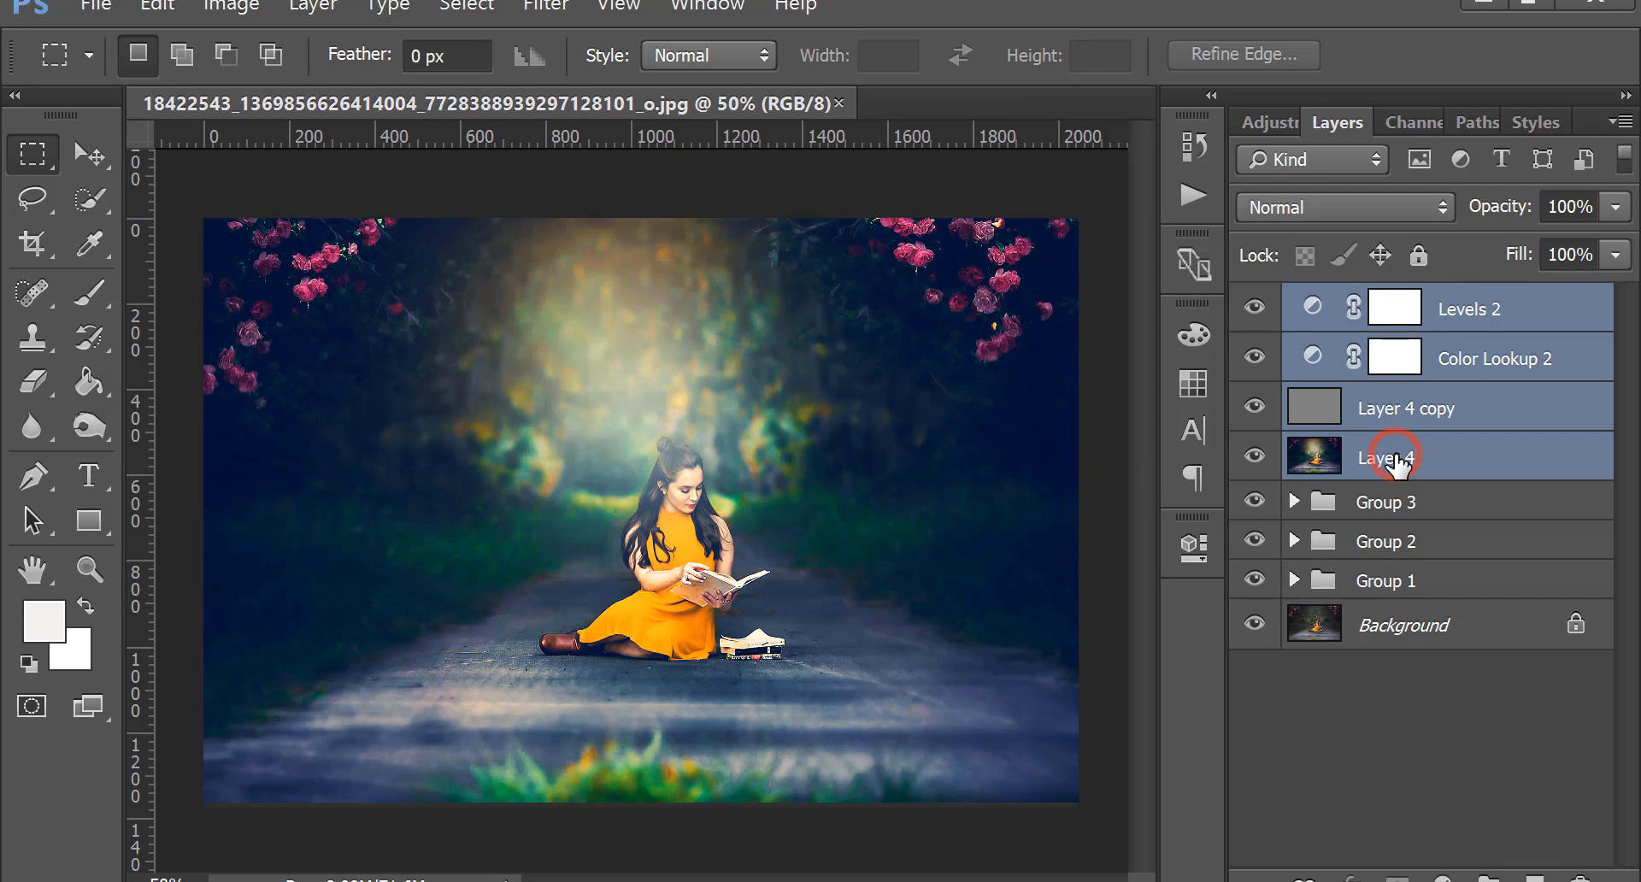
key(ctrl+g)
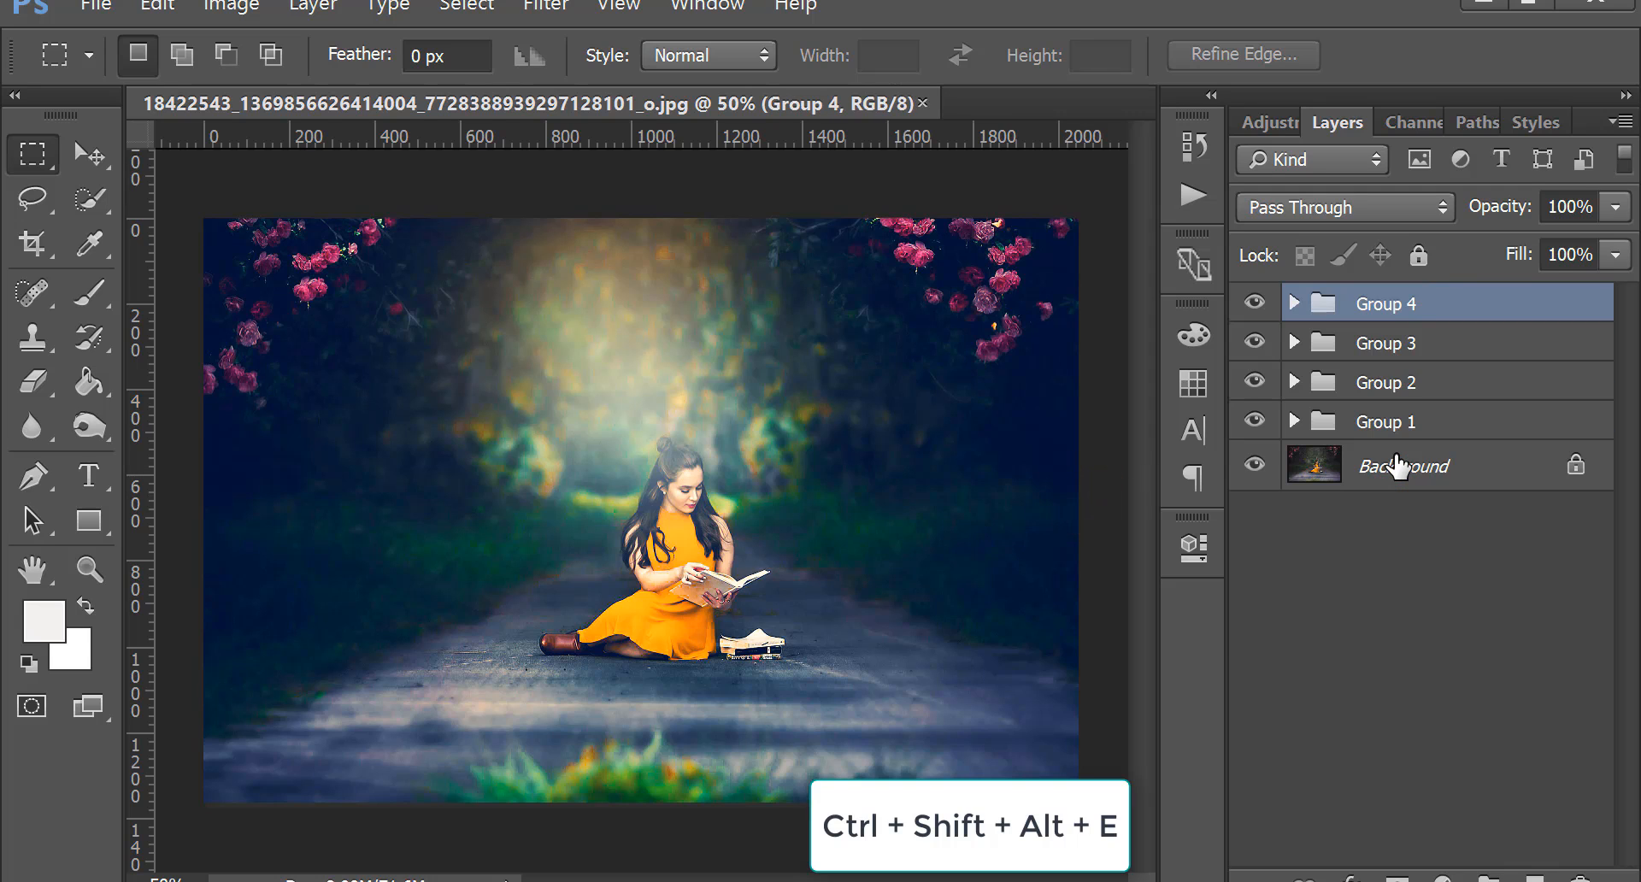
key(ctrl+shift+alt+e)
Compare the original and graded image by hiding Groups 1 to 4 and toggling Layer 5, and show all the groups again.
click(1254, 352)
click(1258, 390)
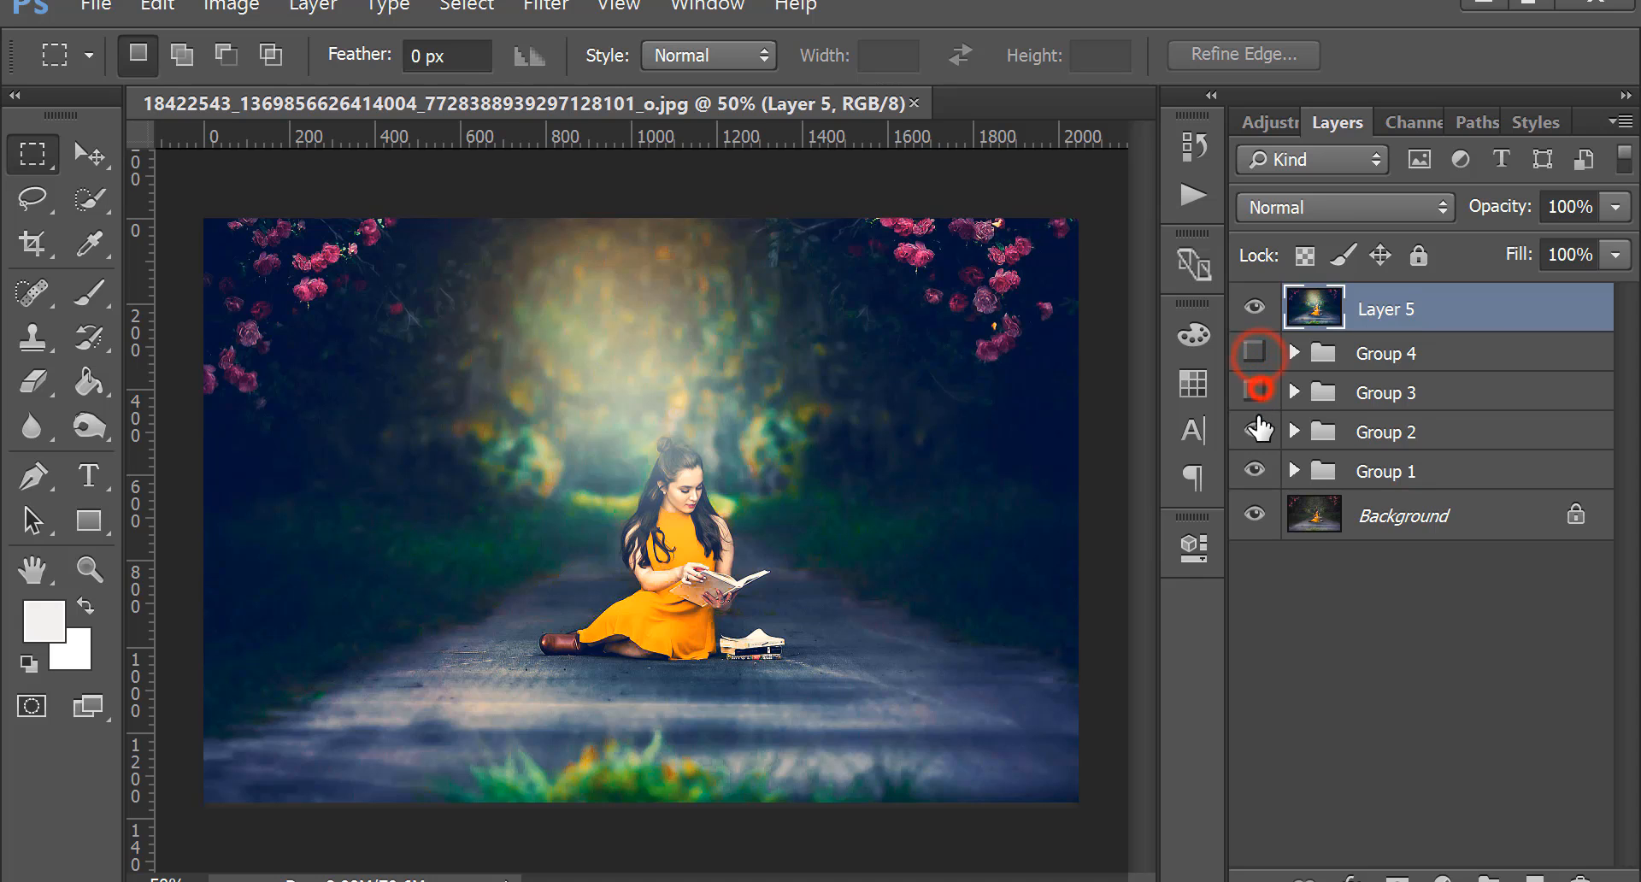
click(1255, 431)
click(1254, 470)
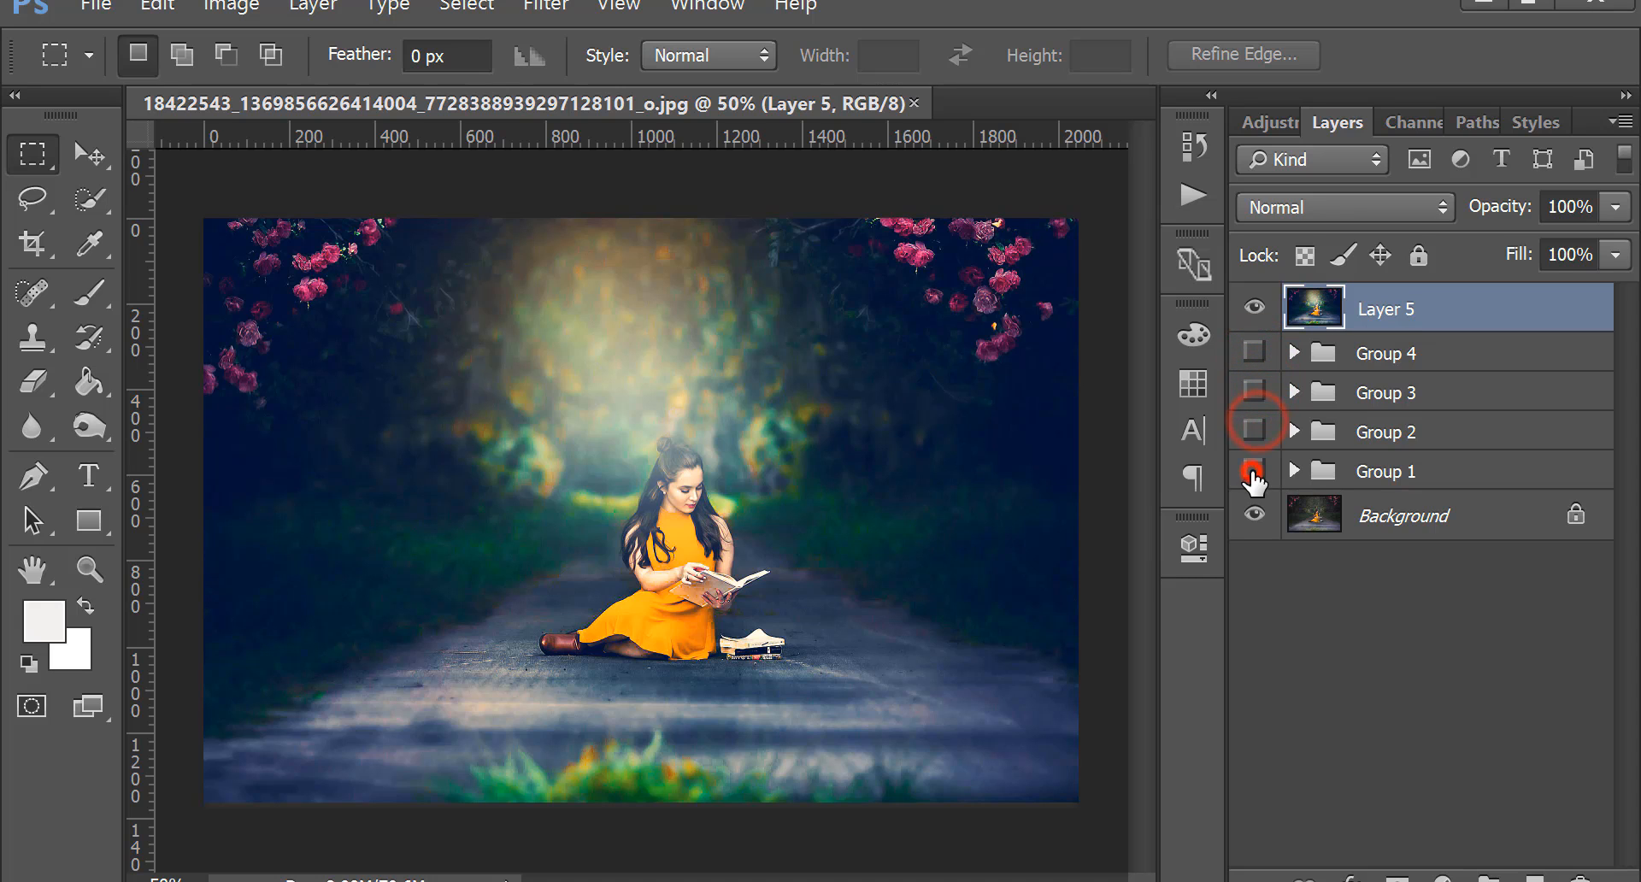
click(1254, 309)
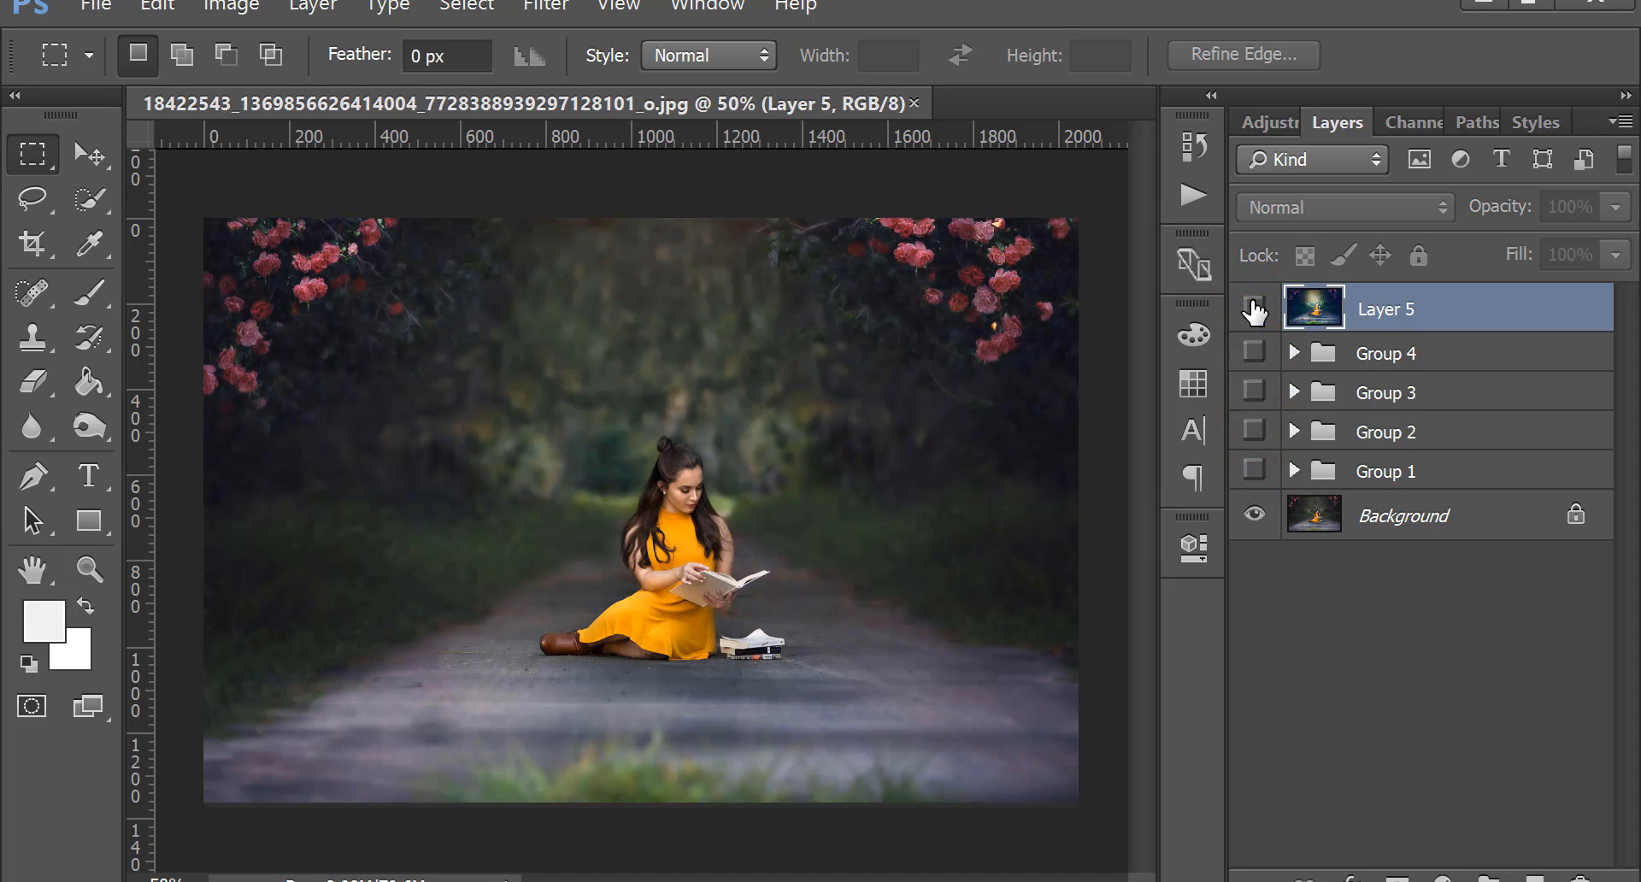
click(1254, 310)
click(1253, 310)
click(1254, 310)
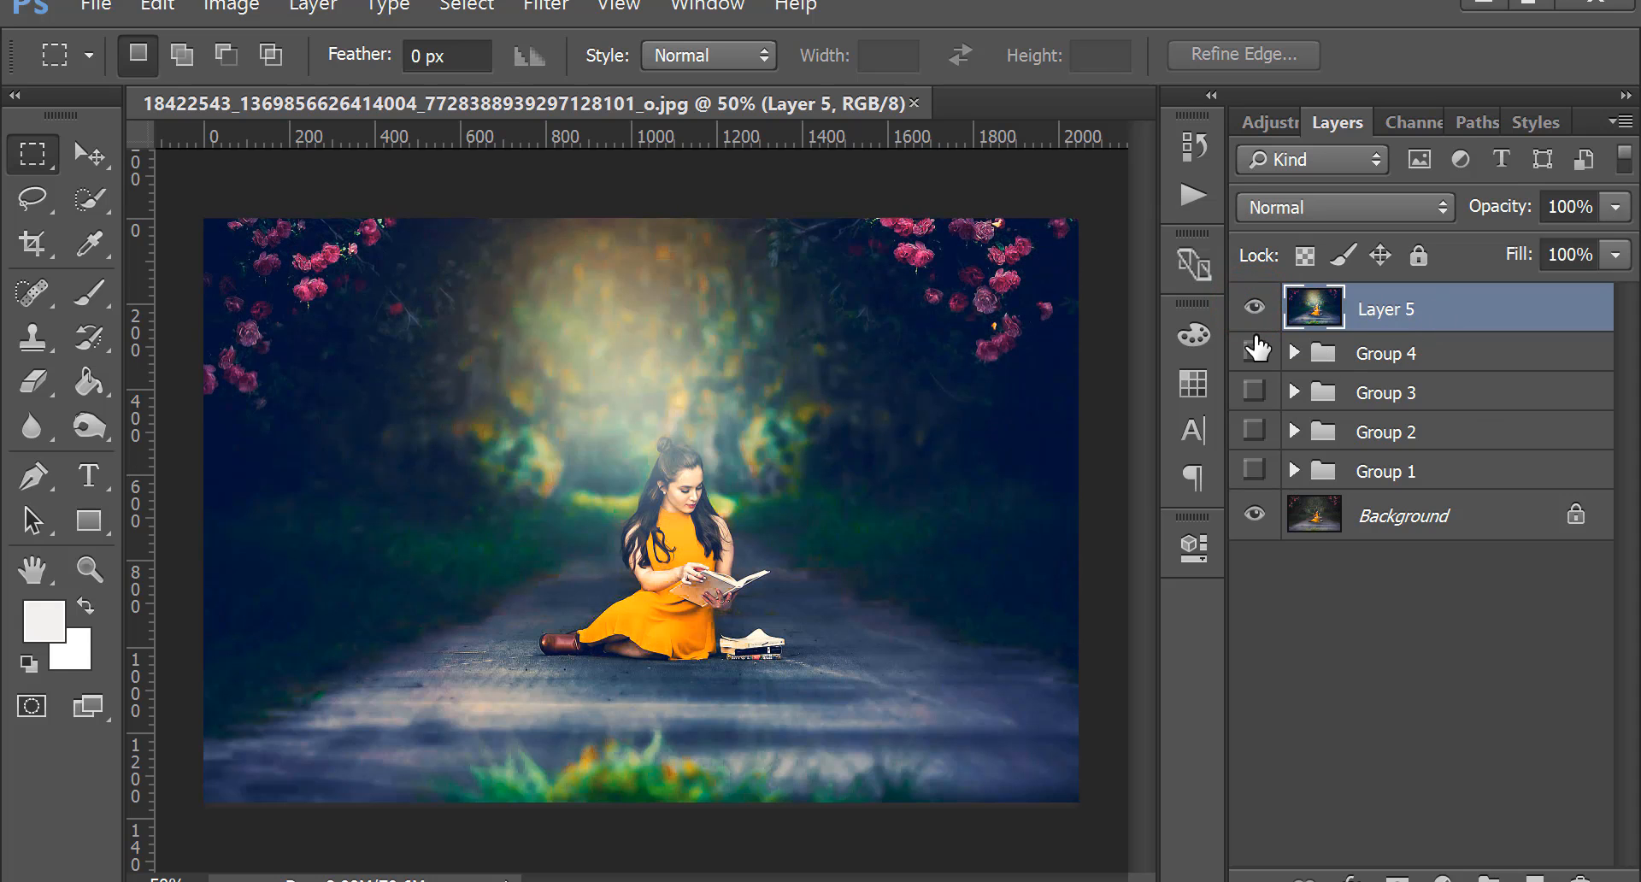
click(1254, 351)
click(1254, 390)
click(1255, 428)
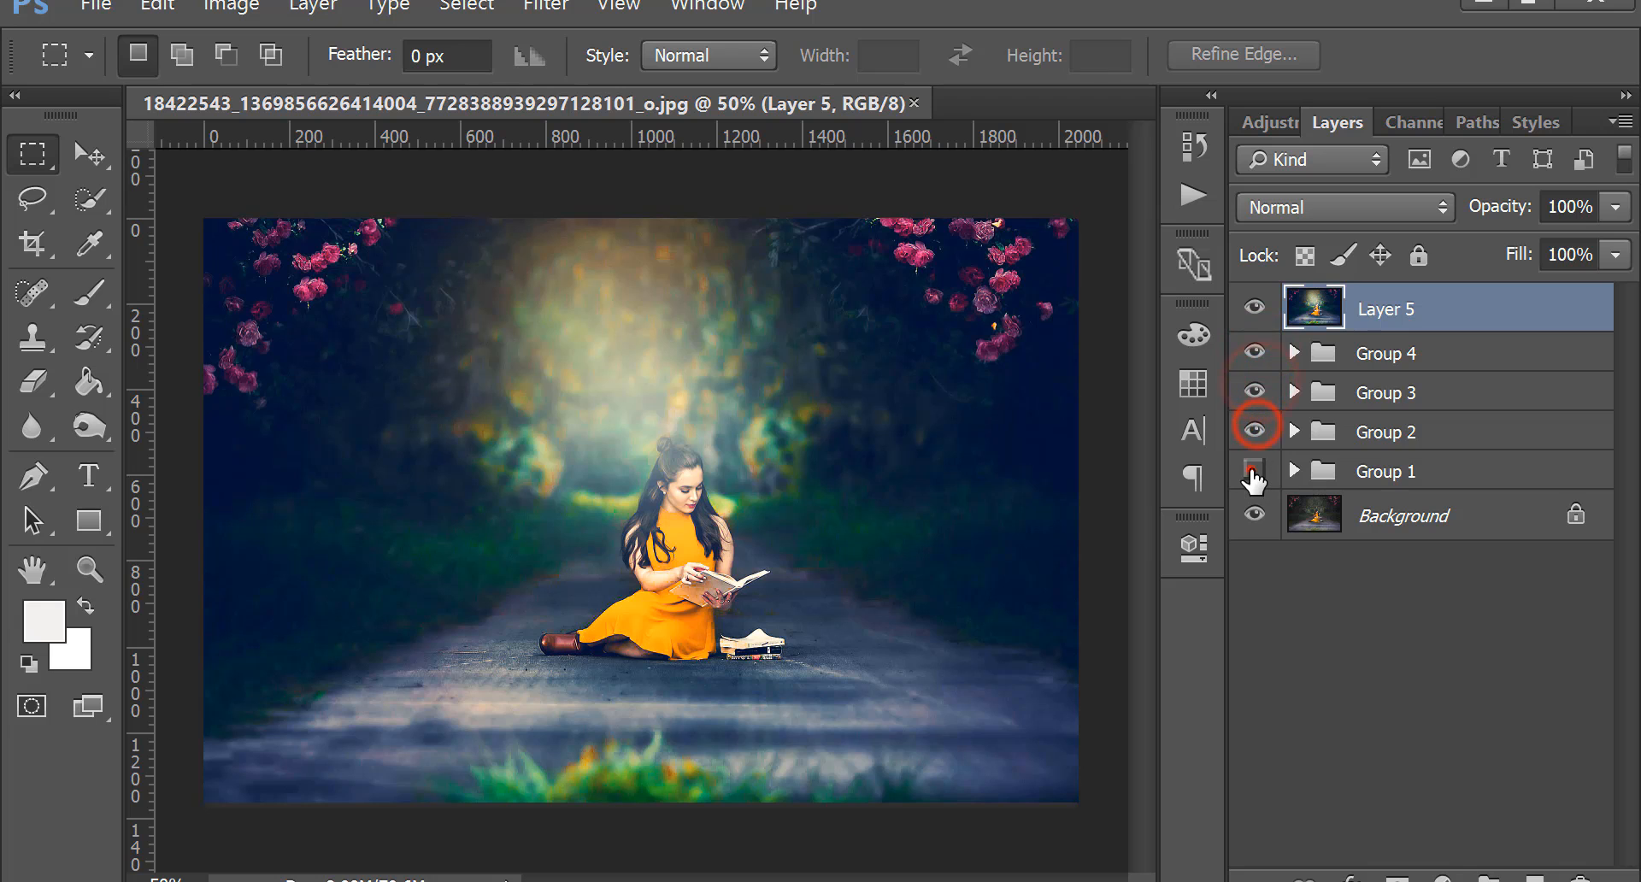
click(1254, 469)
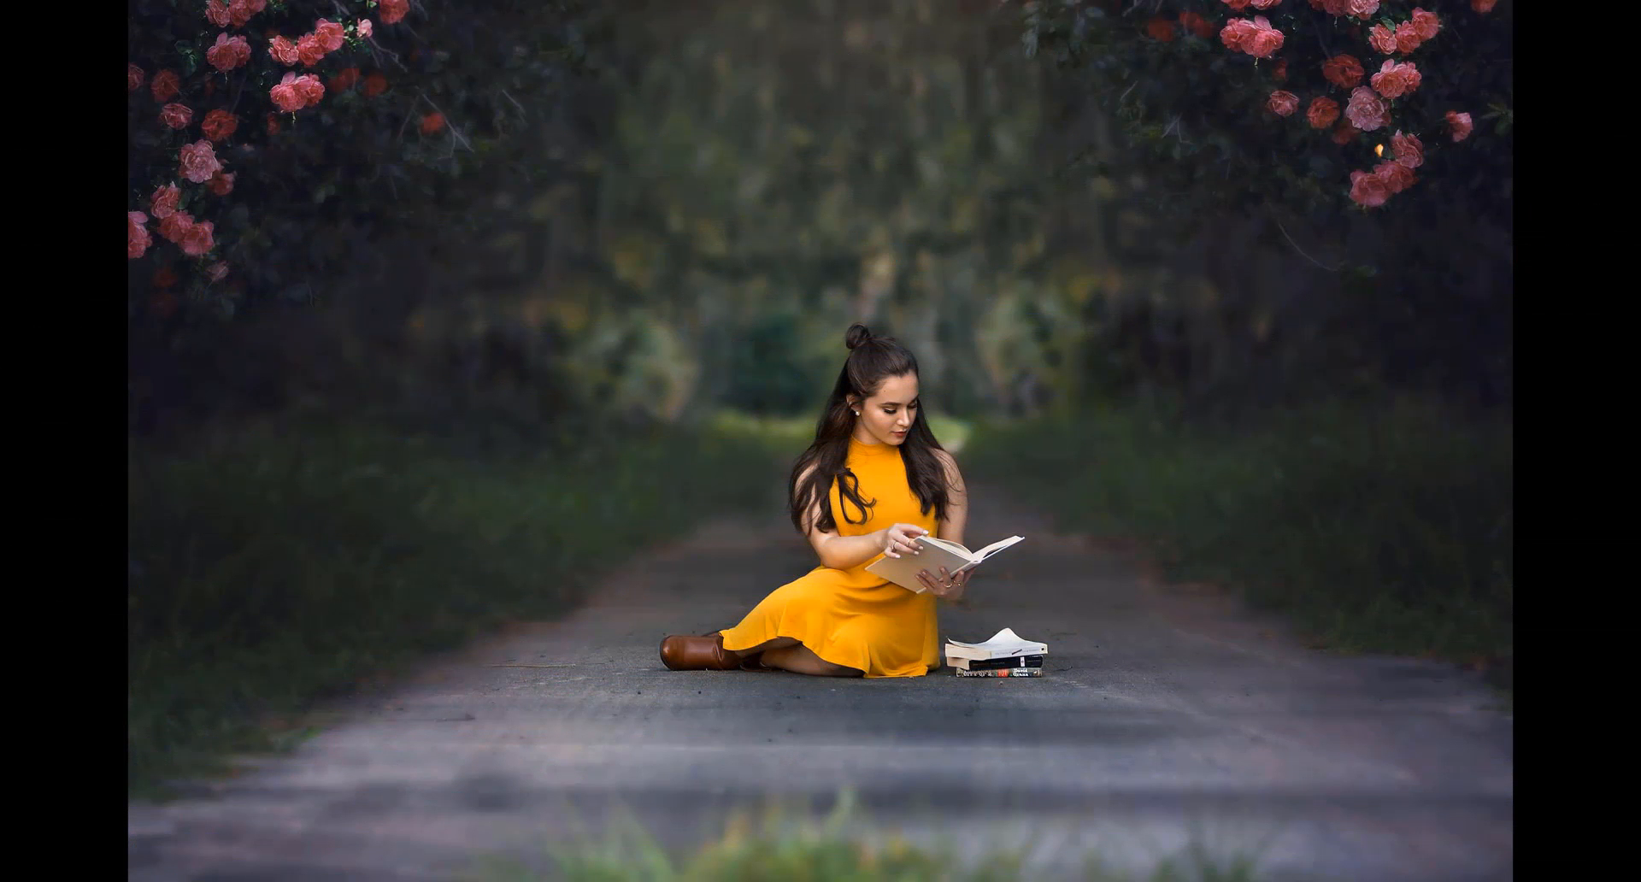